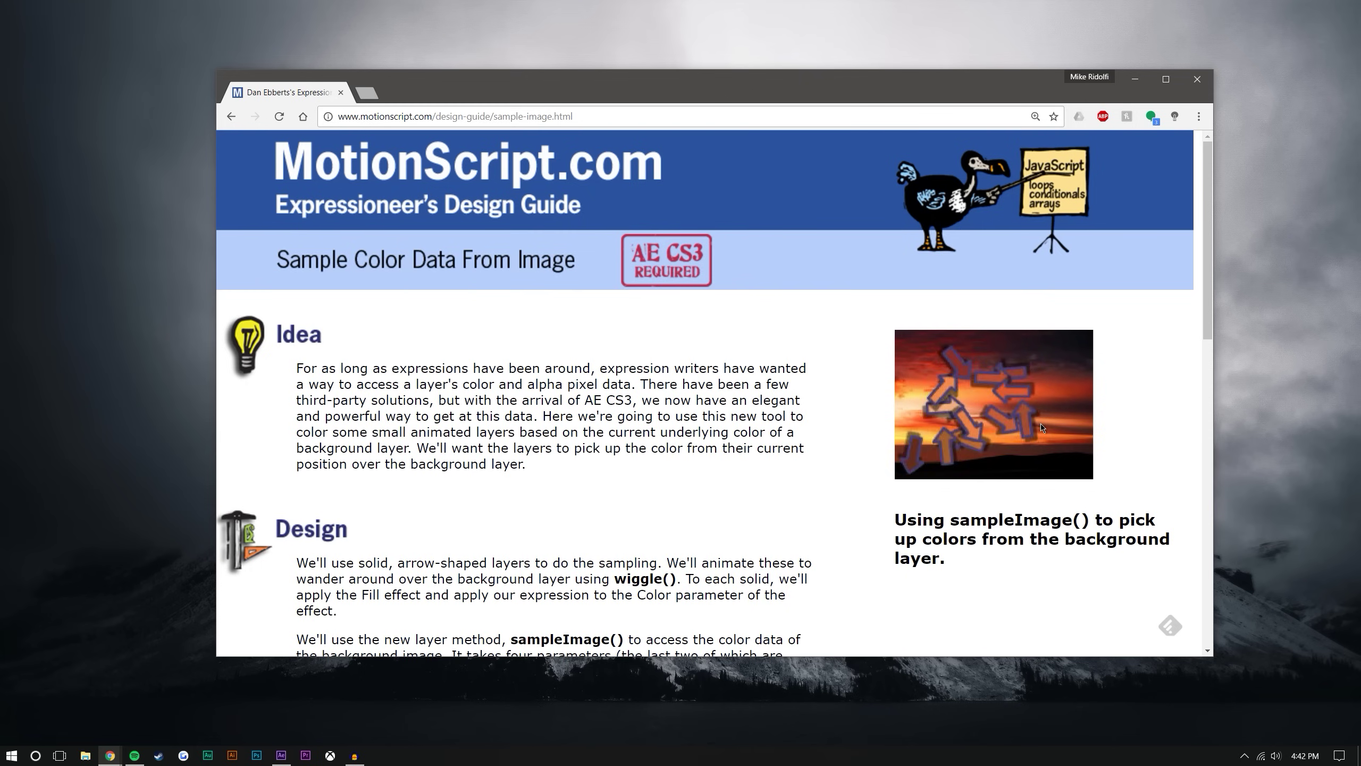
Highlight 'sampleImage()' in the image caption on the MotionScript sample colour data page.
drag(950, 520, 1093, 519)
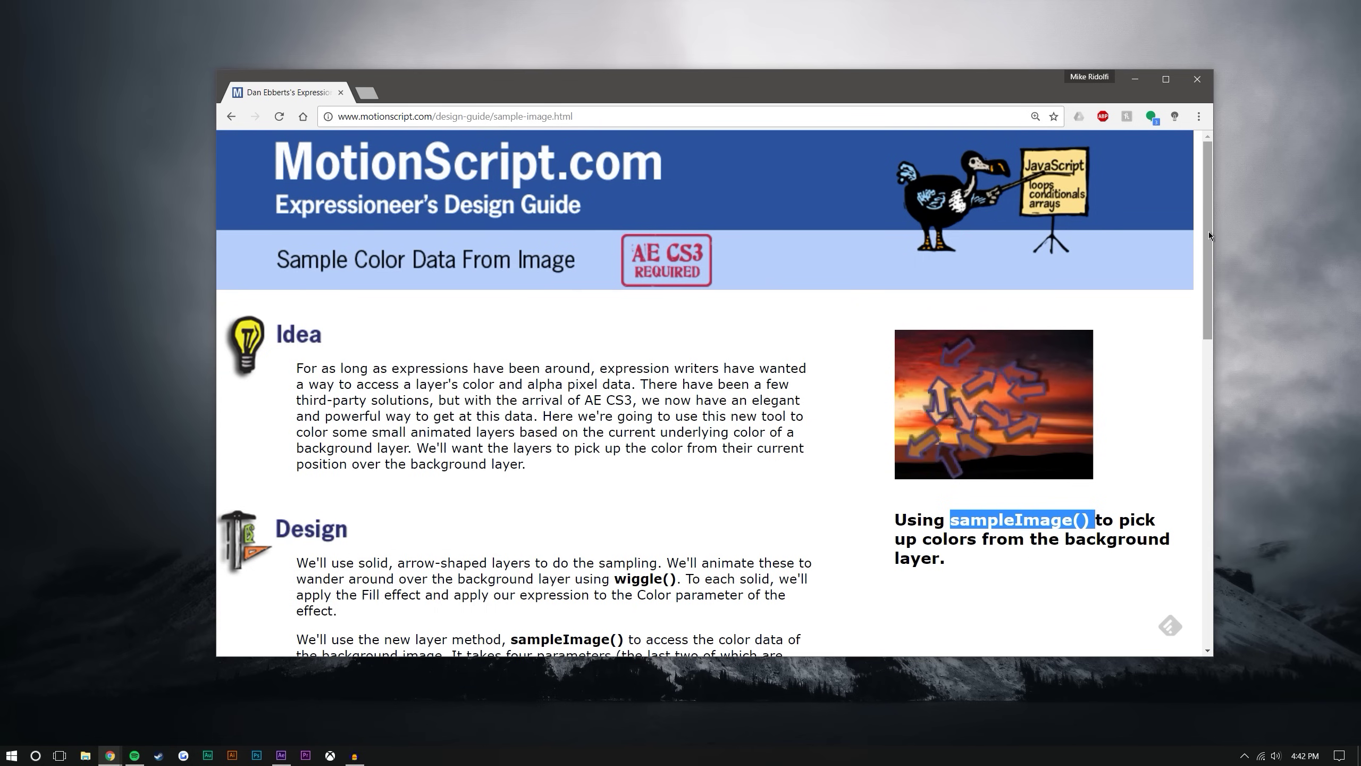
Select both lines of the Copy and Paste Code sample, then clear the selection.
drag(1208, 232, 1059, 532)
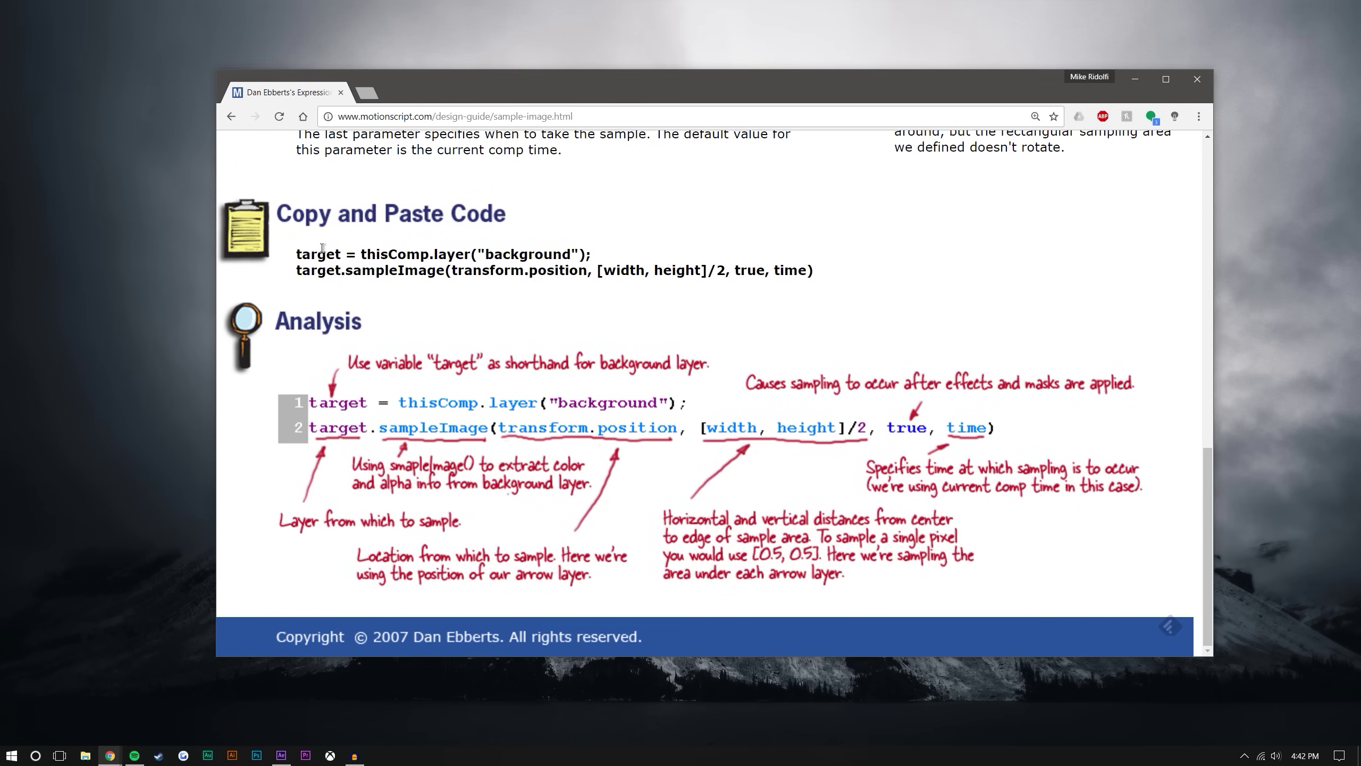
drag(296, 254, 945, 284)
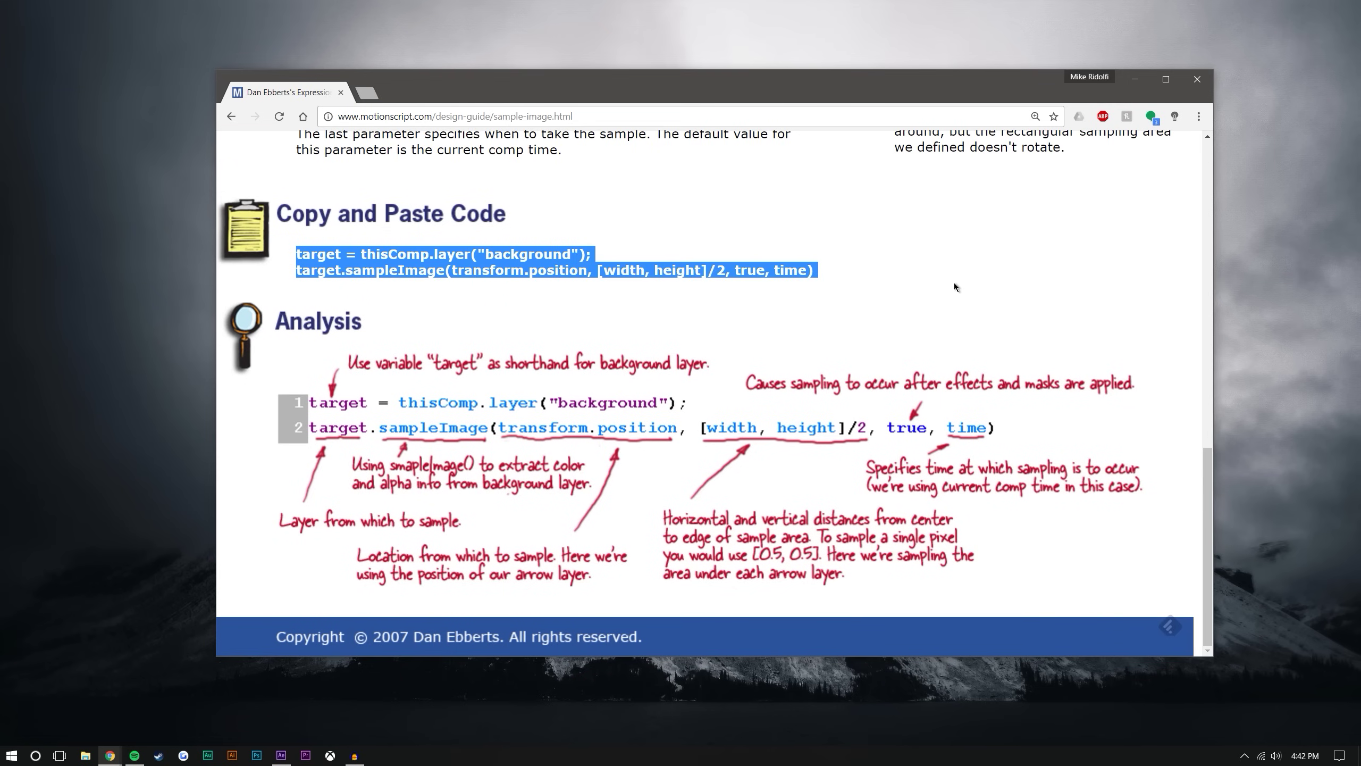
click(955, 286)
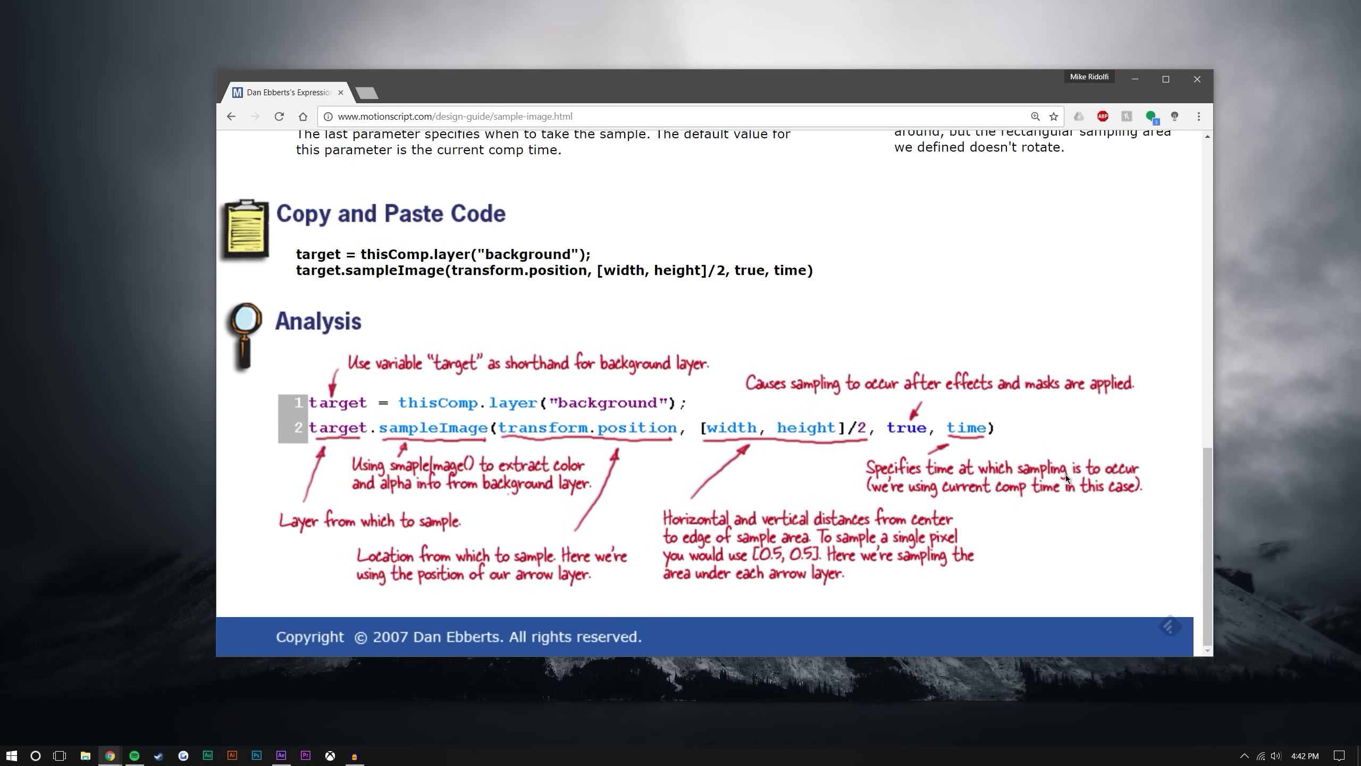
Scroll back up the page and minimize Chrome to reveal the desktop.
scroll(1171, 385, up, 5)
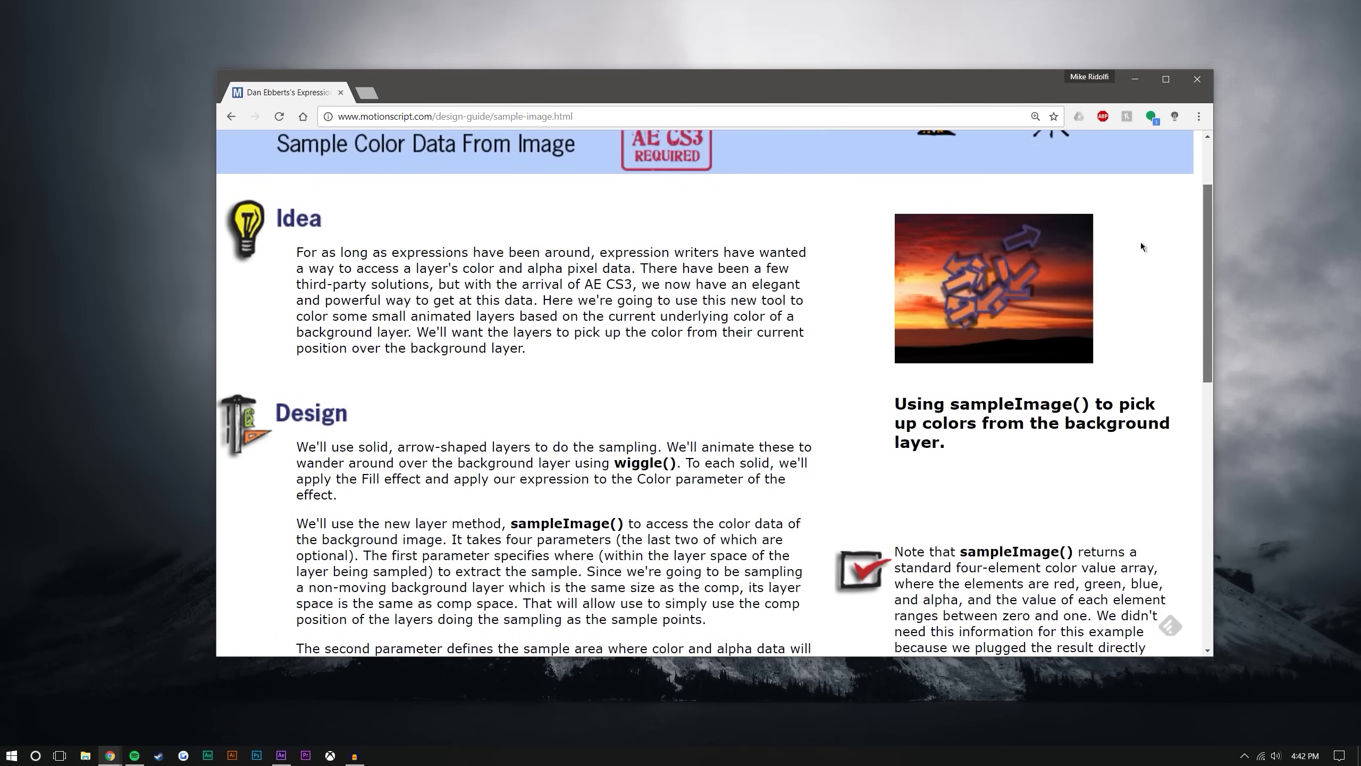
scroll(1171, 384, up, 8)
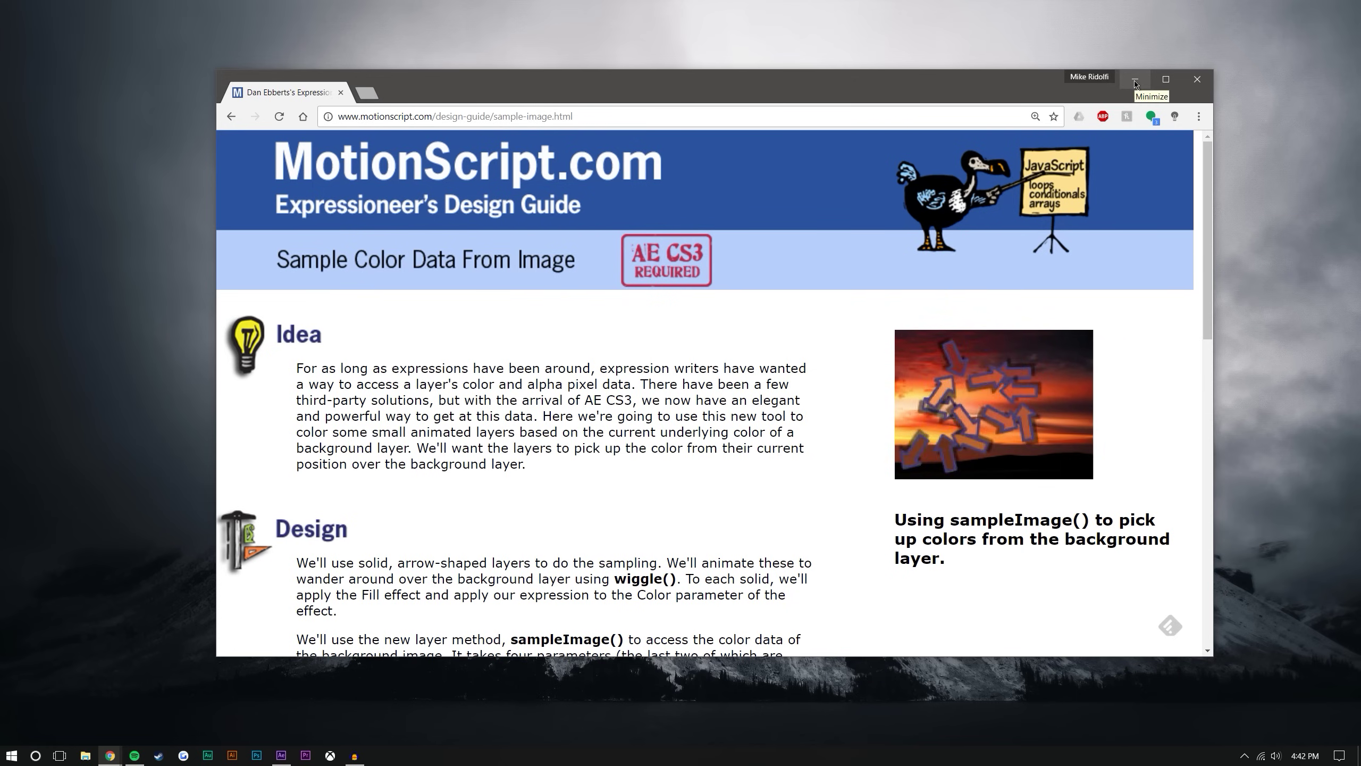
drag(1207, 240, 1157, 551)
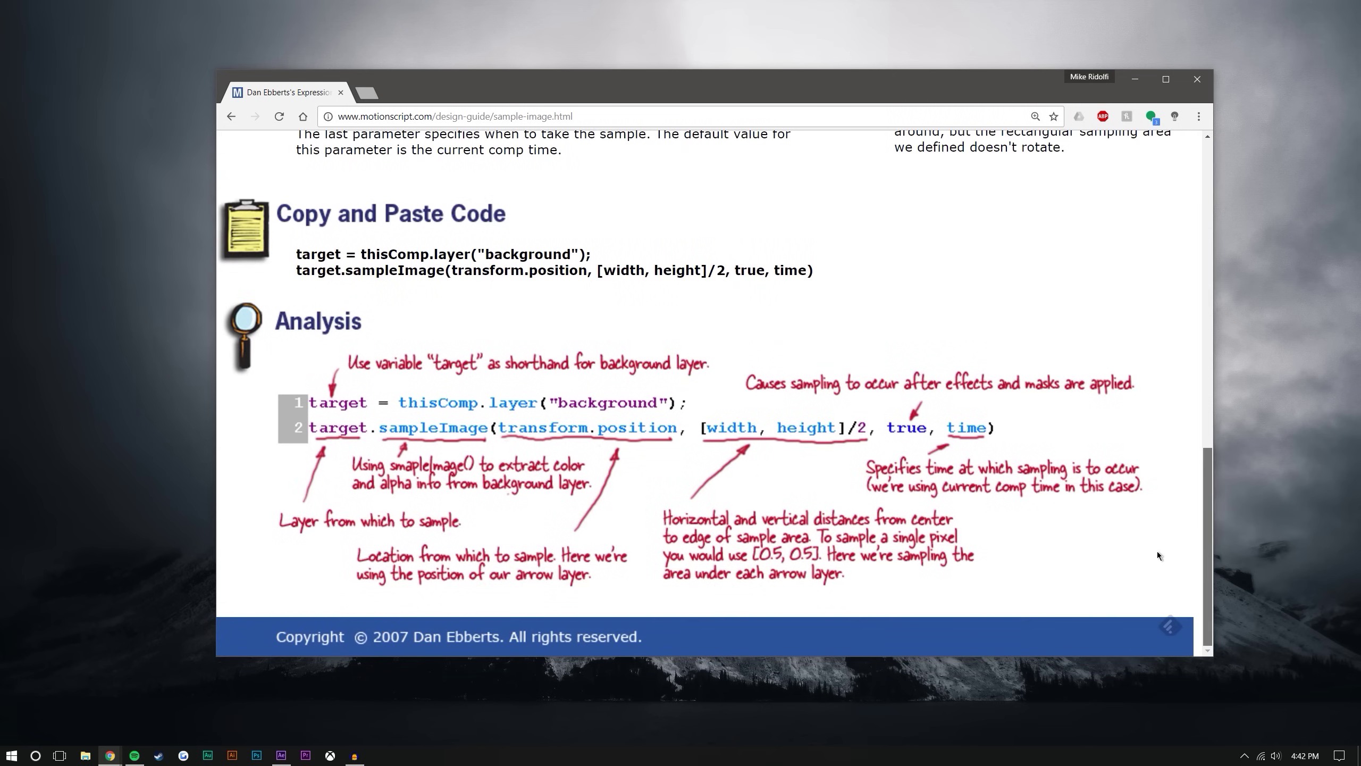
click(1132, 79)
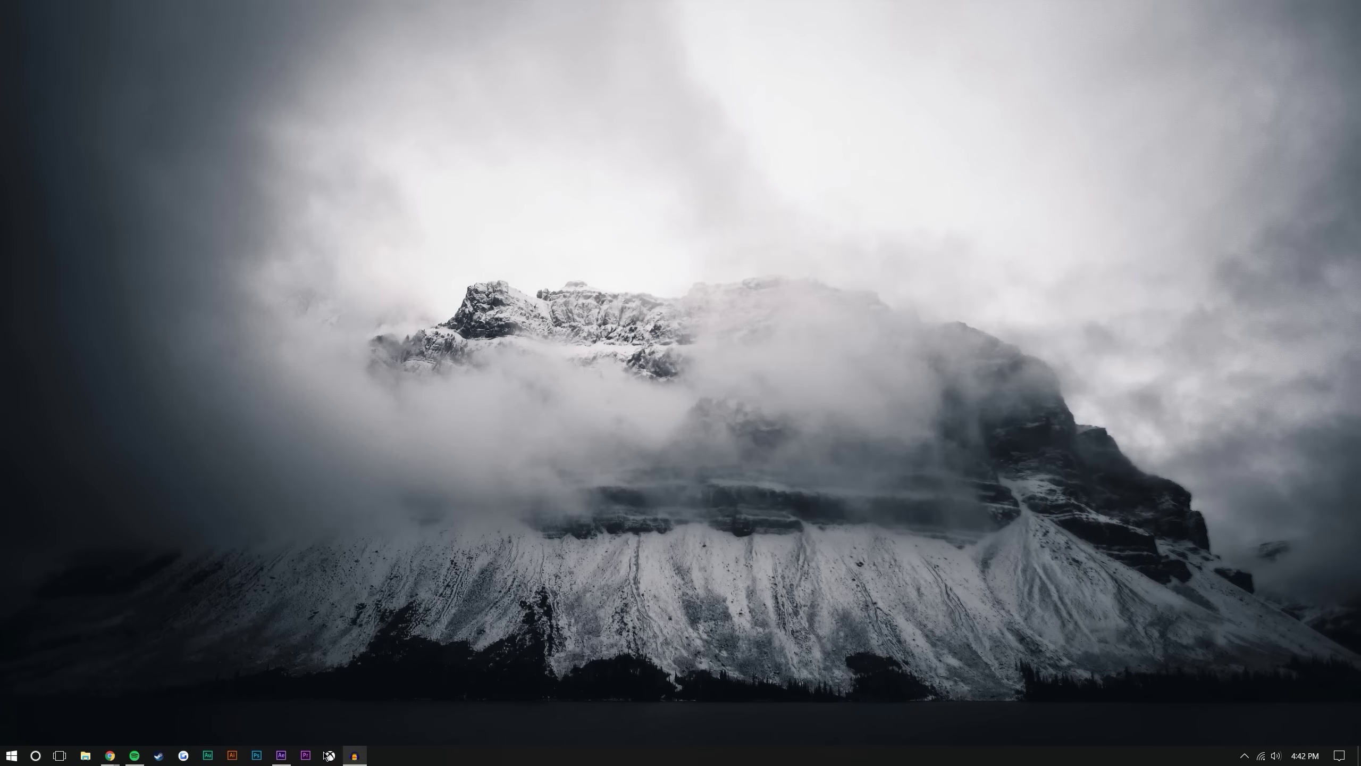
Restore After Effects from the taskbar and select the Ellipse tool.
mouse_move(281, 754)
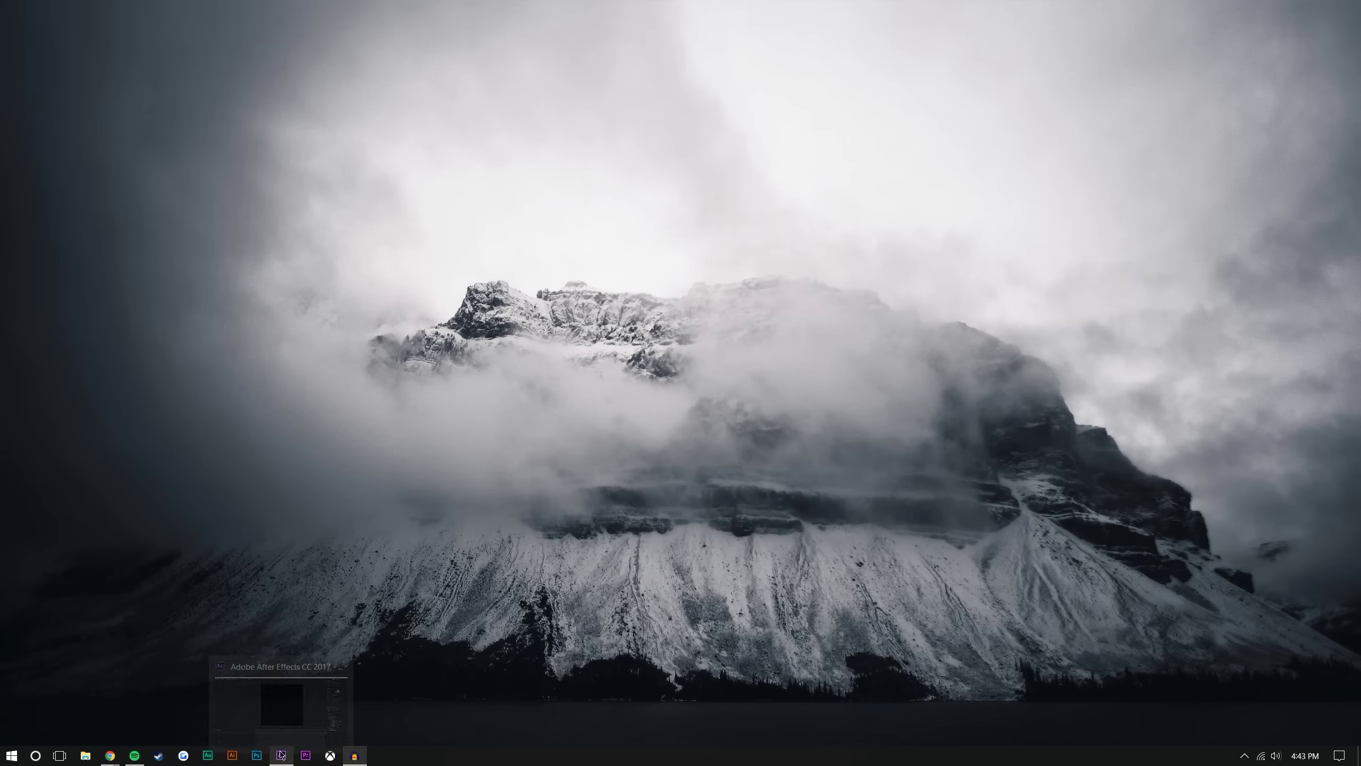
click(292, 760)
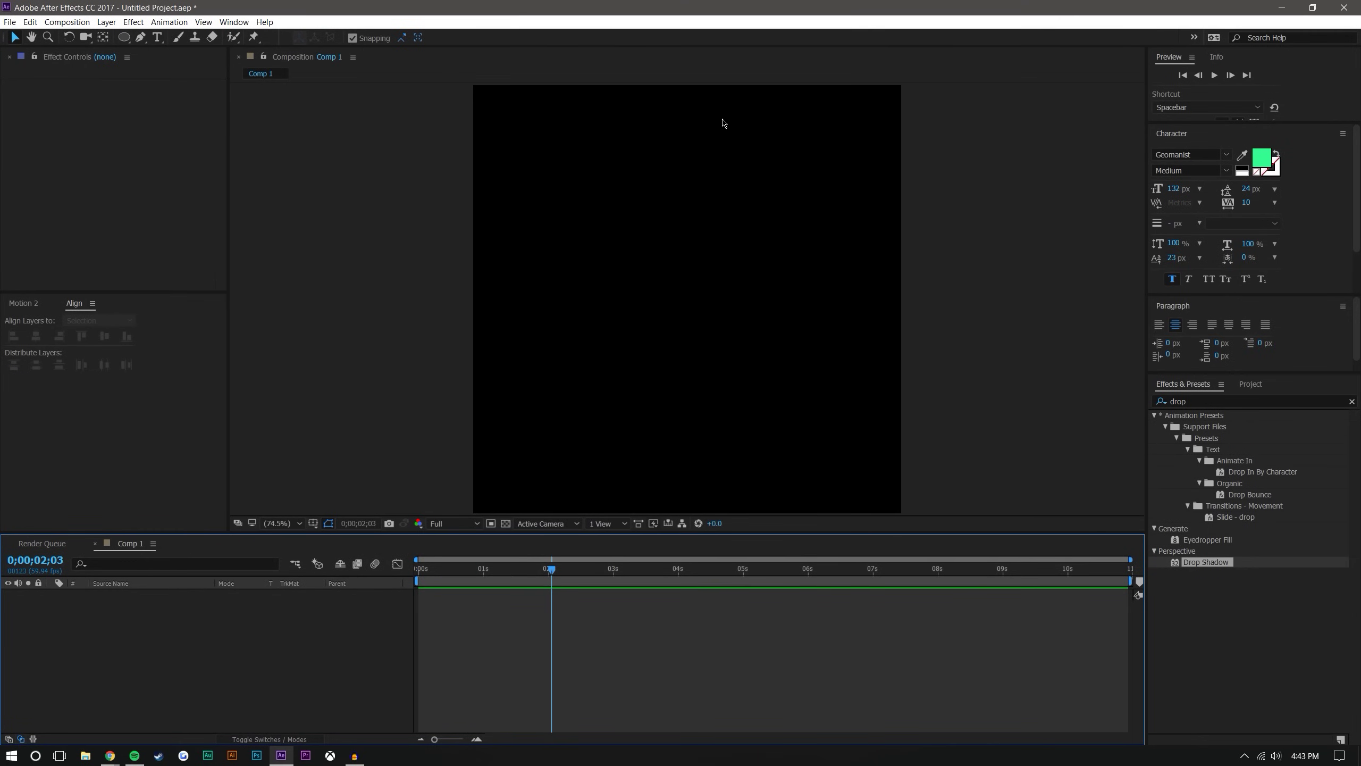
click(125, 39)
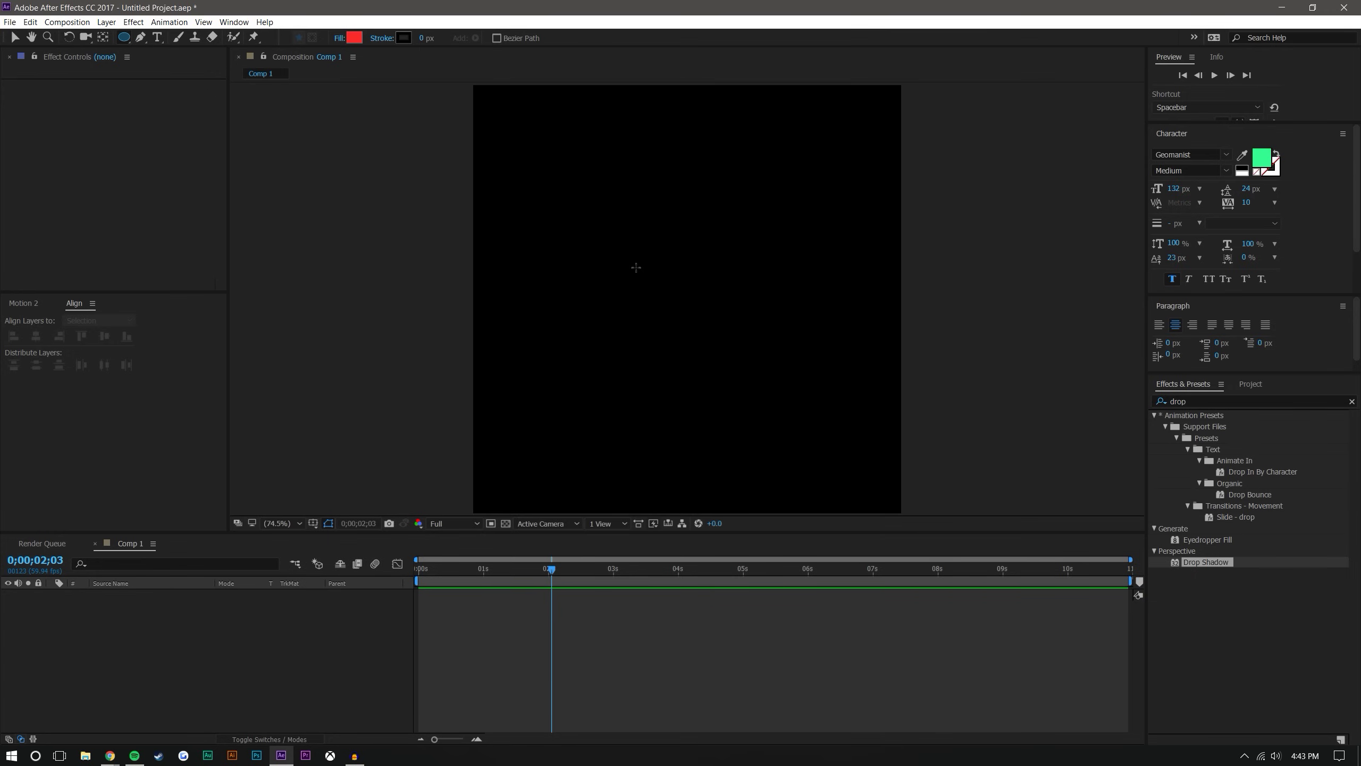
Draw a red circle and move its anchor point to the circle's centre with Pan Behind.
drag(637, 267, 707, 337)
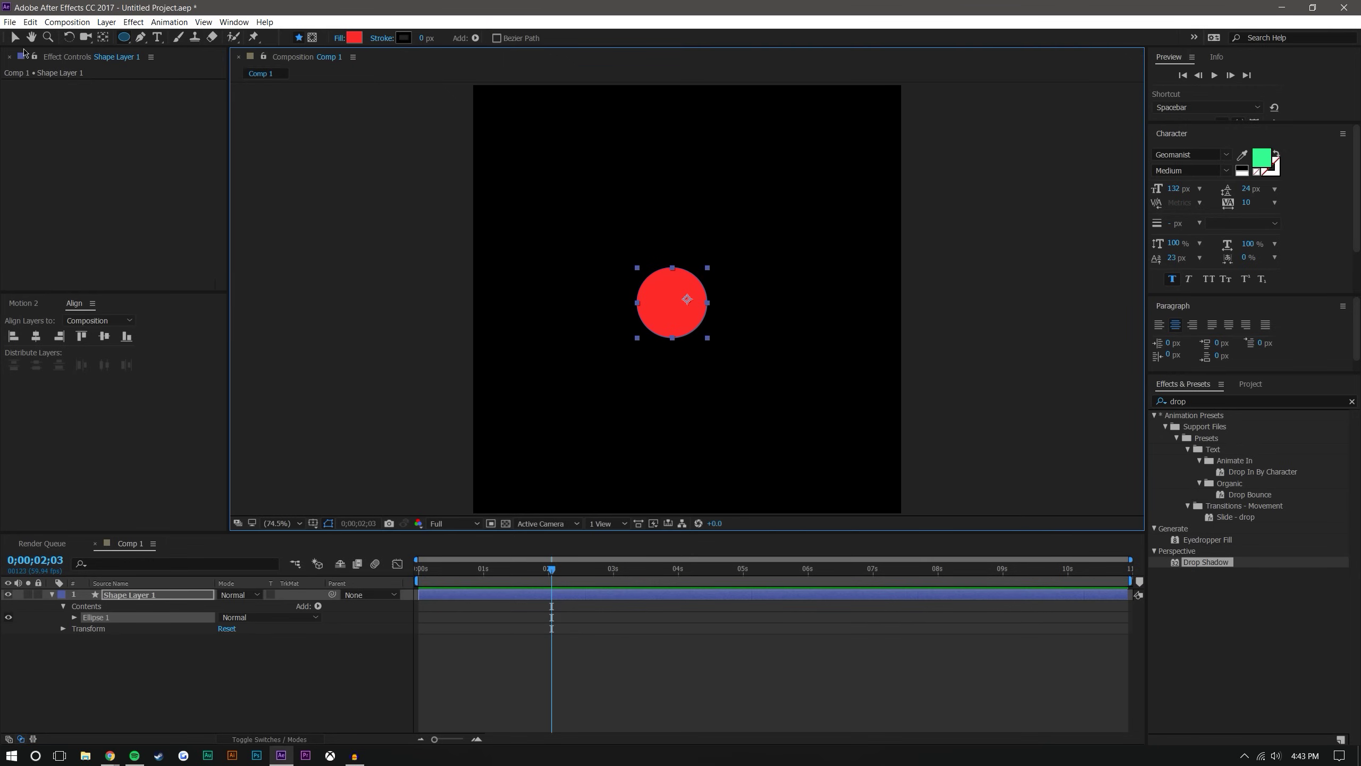
click(15, 37)
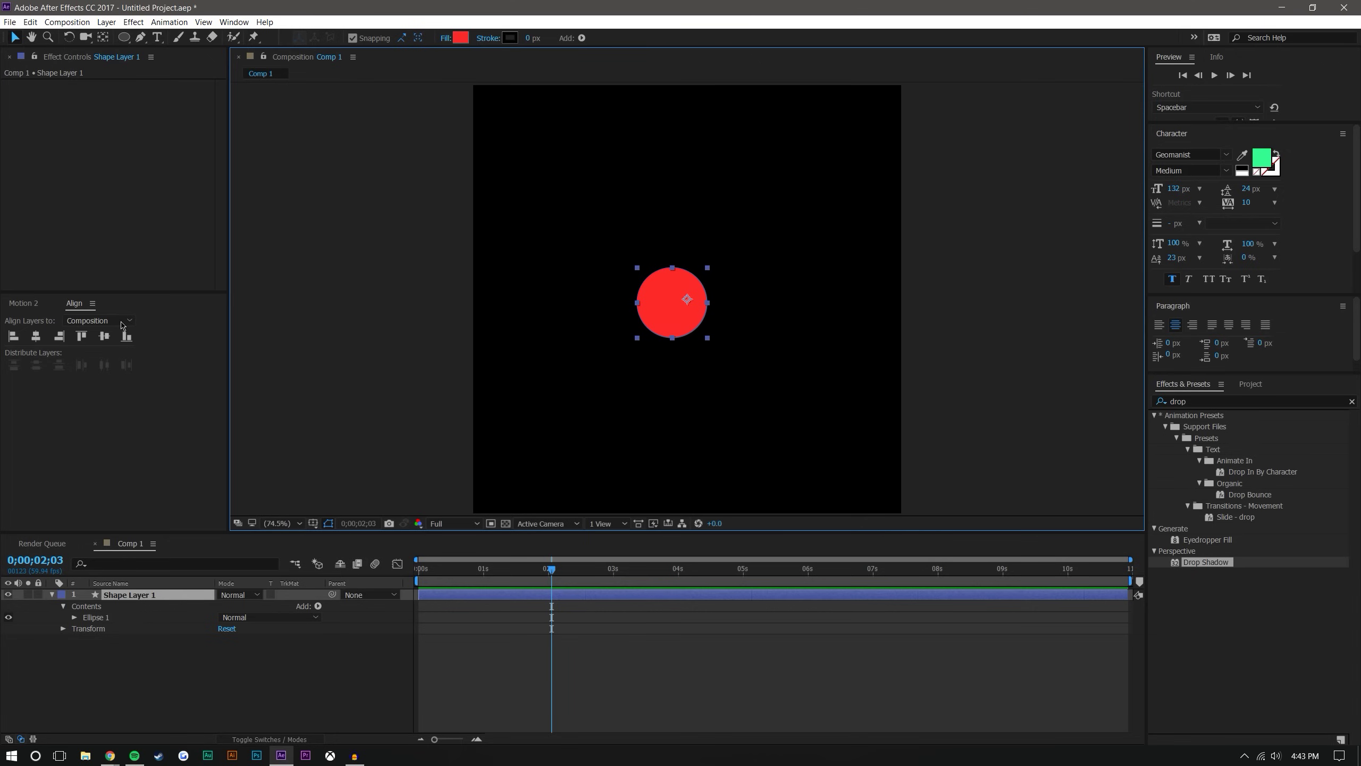
key(y)
drag(688, 298, 672, 302)
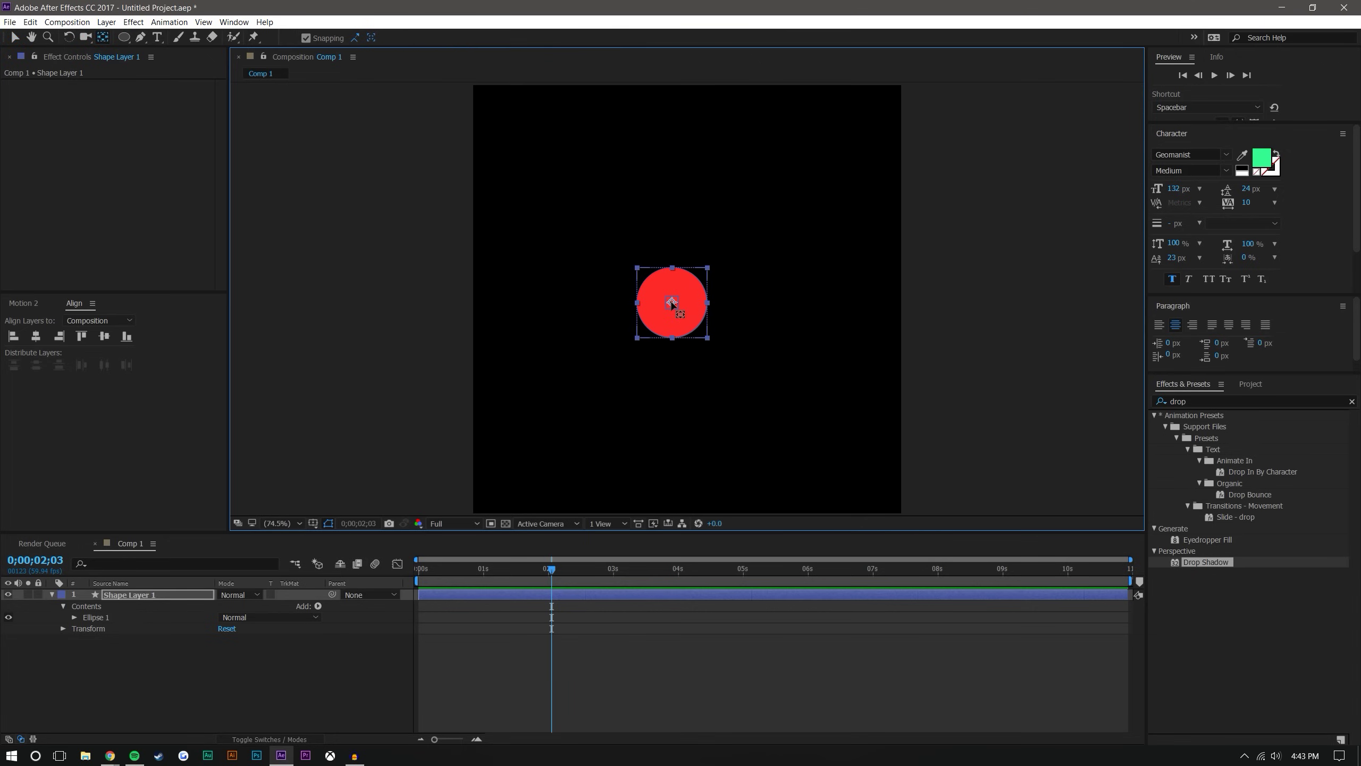
click(15, 37)
Align the circle horizontally and vertically to the centre of Comp 1.
click(30, 305)
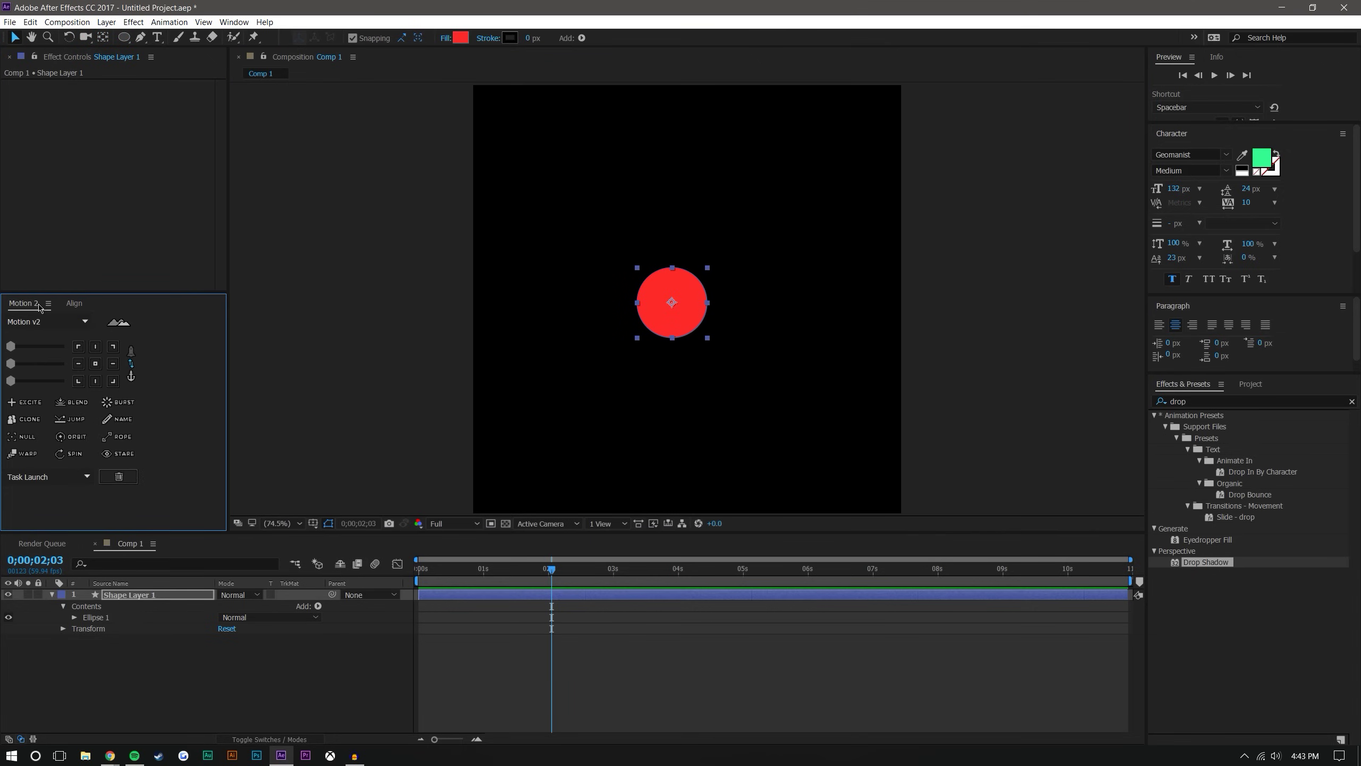
click(334, 690)
click(664, 343)
click(75, 303)
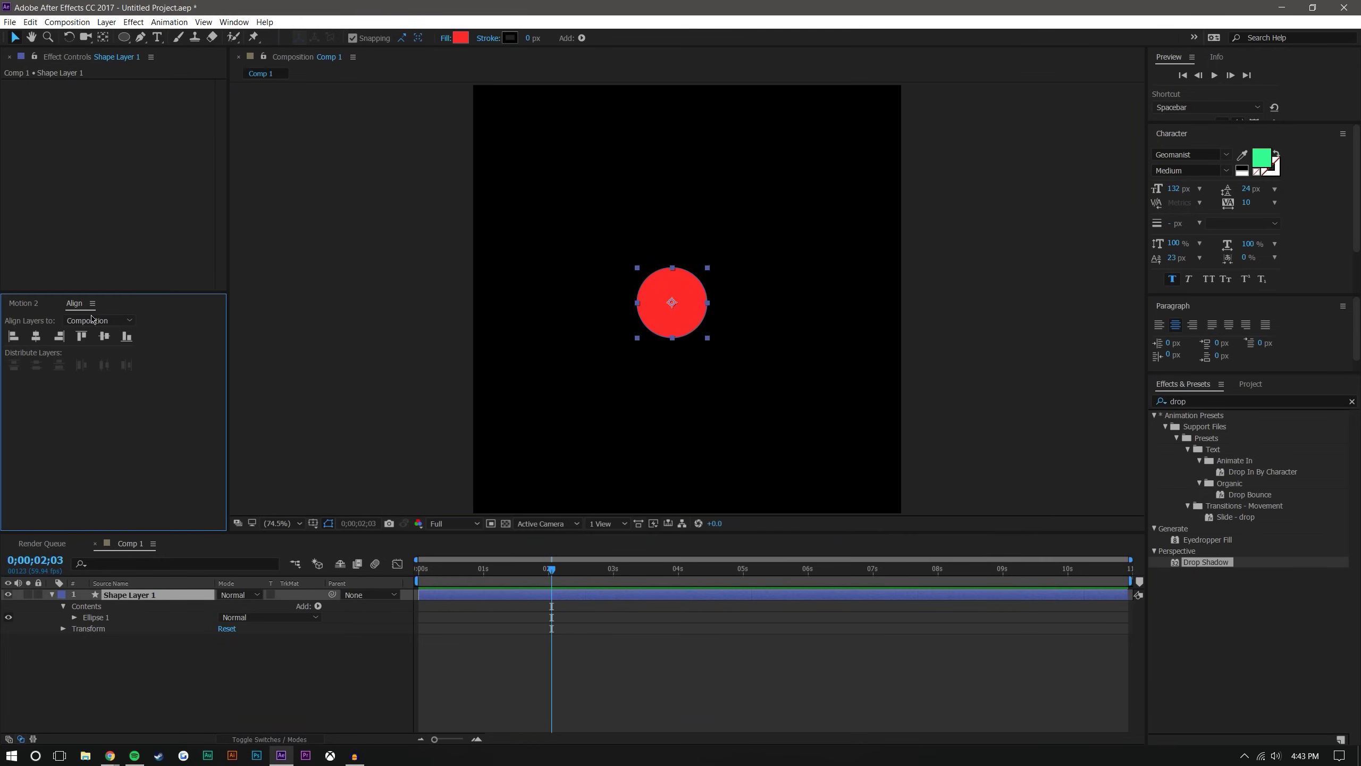
click(105, 338)
click(264, 697)
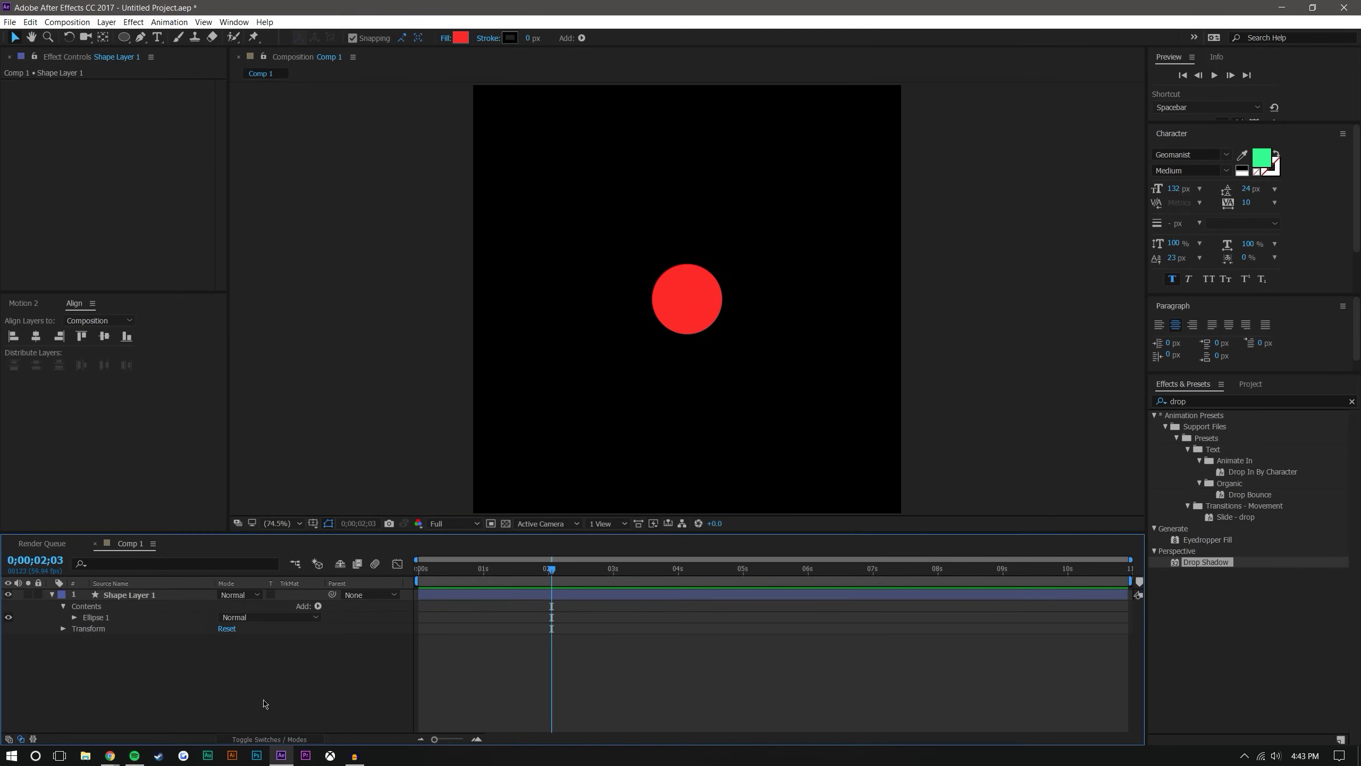
click(23, 304)
click(74, 303)
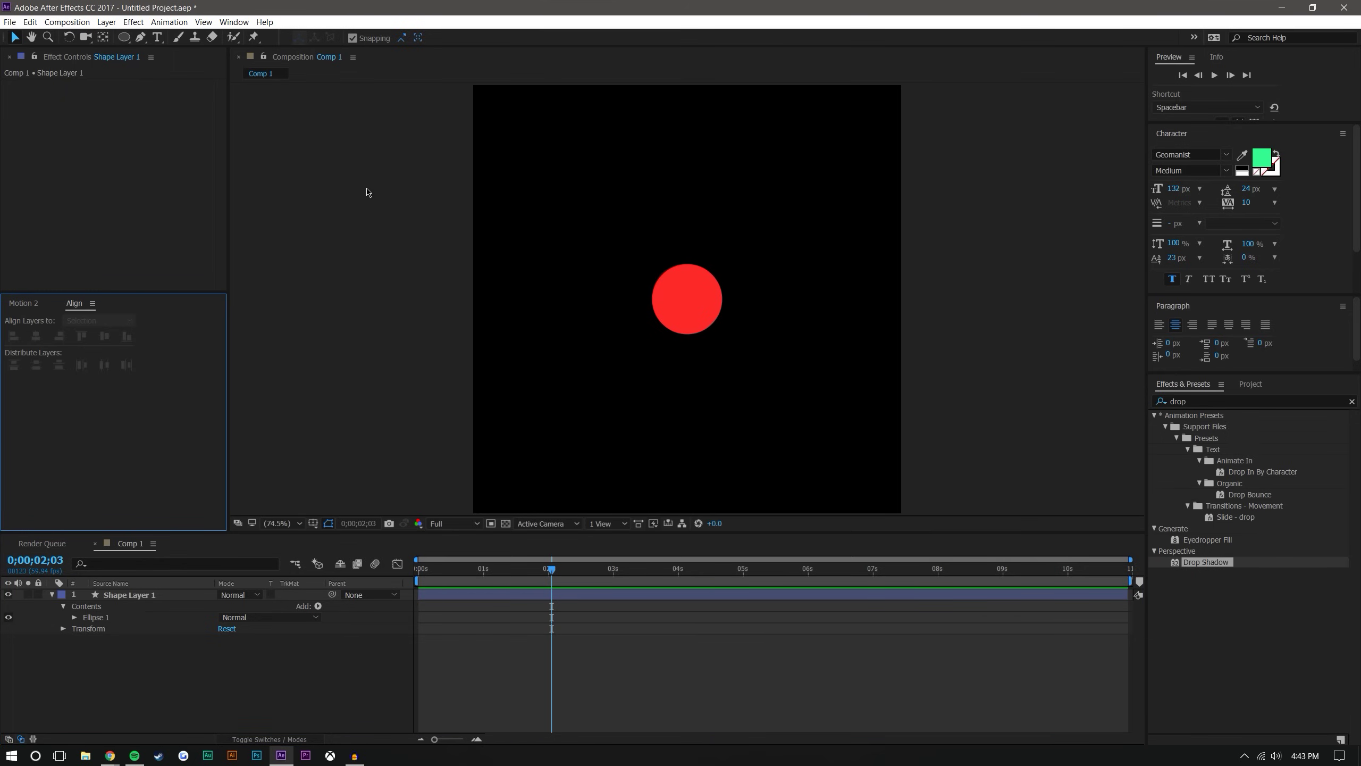
click(373, 719)
Twirl open Shape Layer 1's Transform, Ellipse 1 and Ellipse Path 1, showing size 177.1 × 177.1.
click(50, 599)
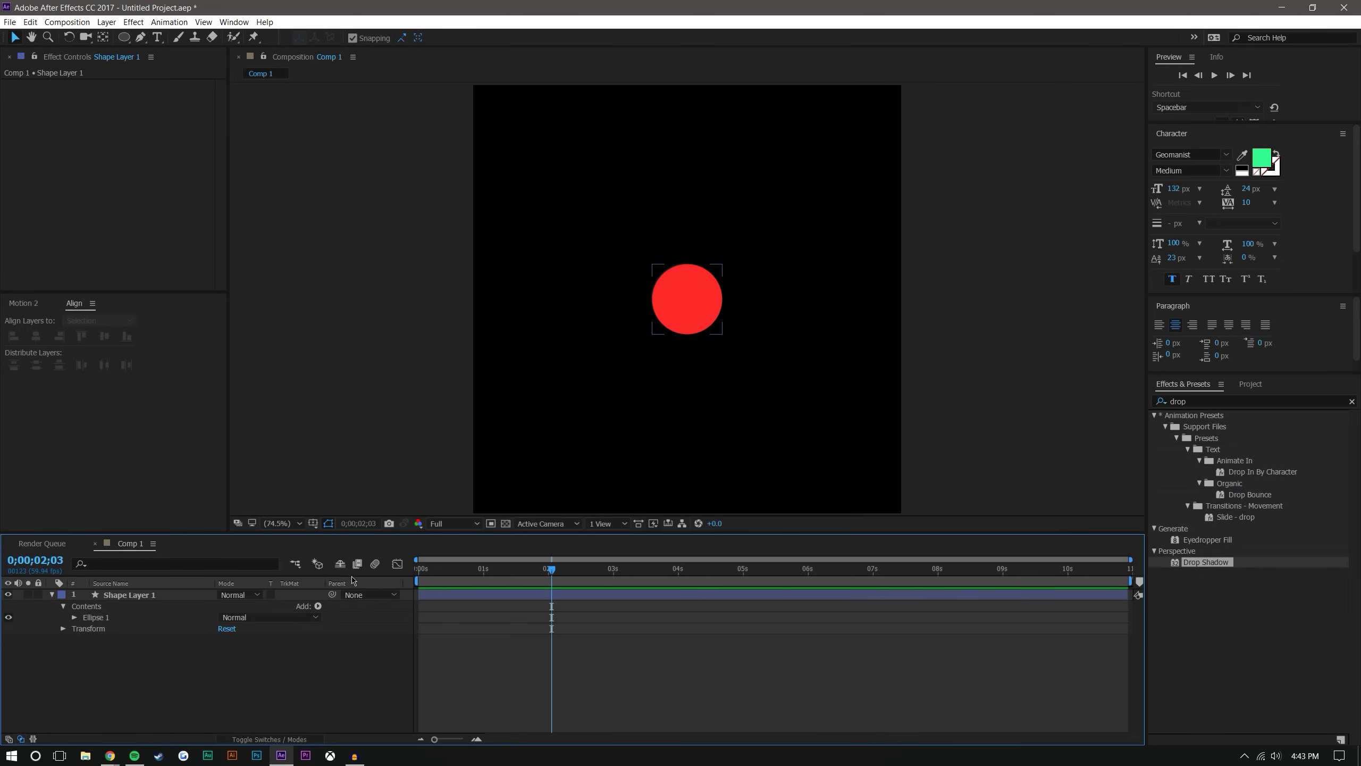
click(63, 629)
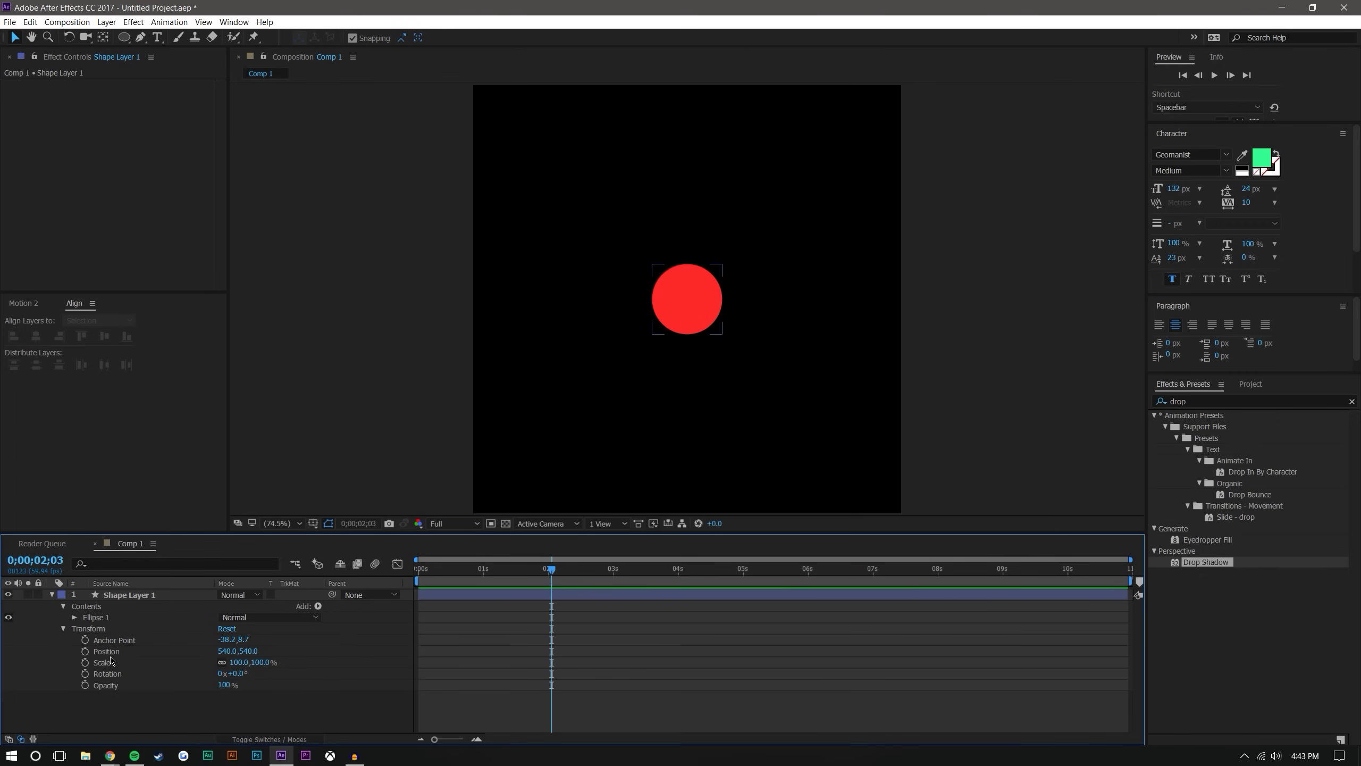
click(74, 617)
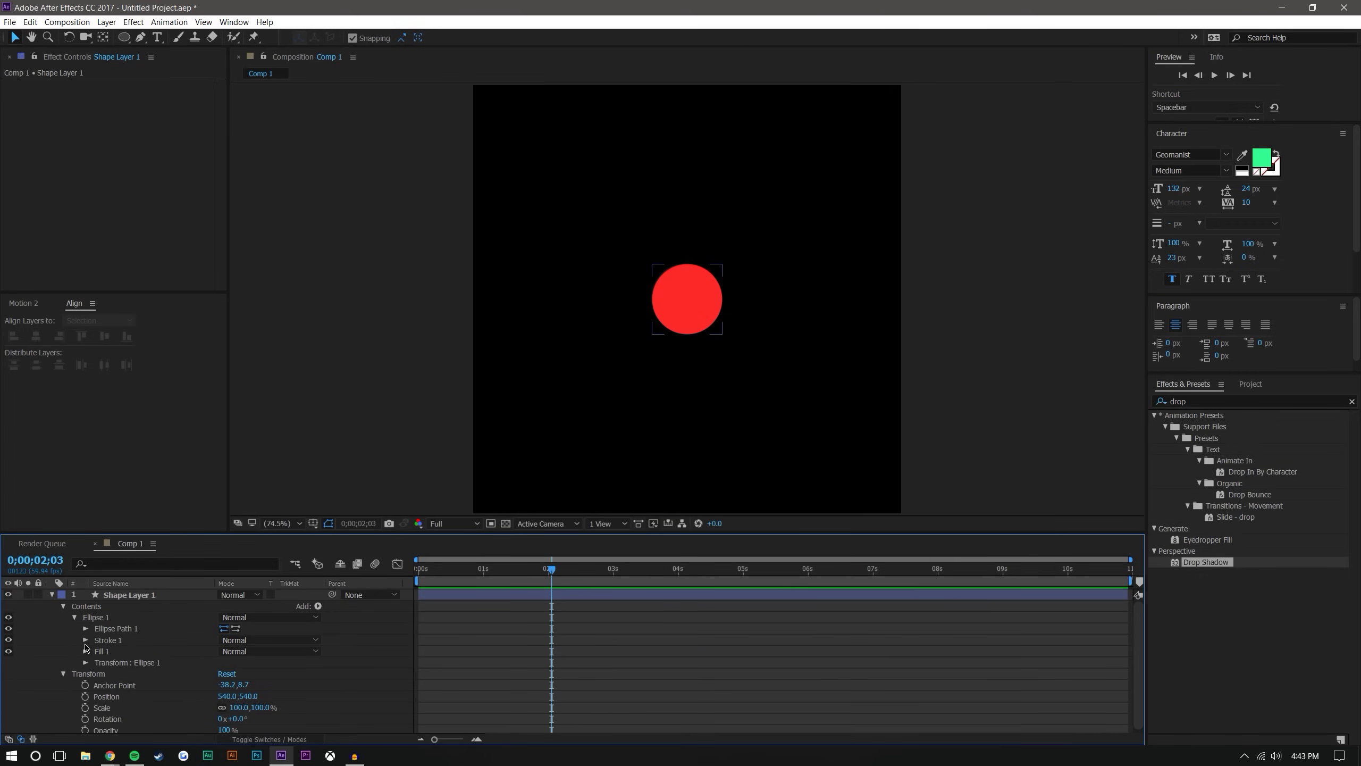
click(84, 629)
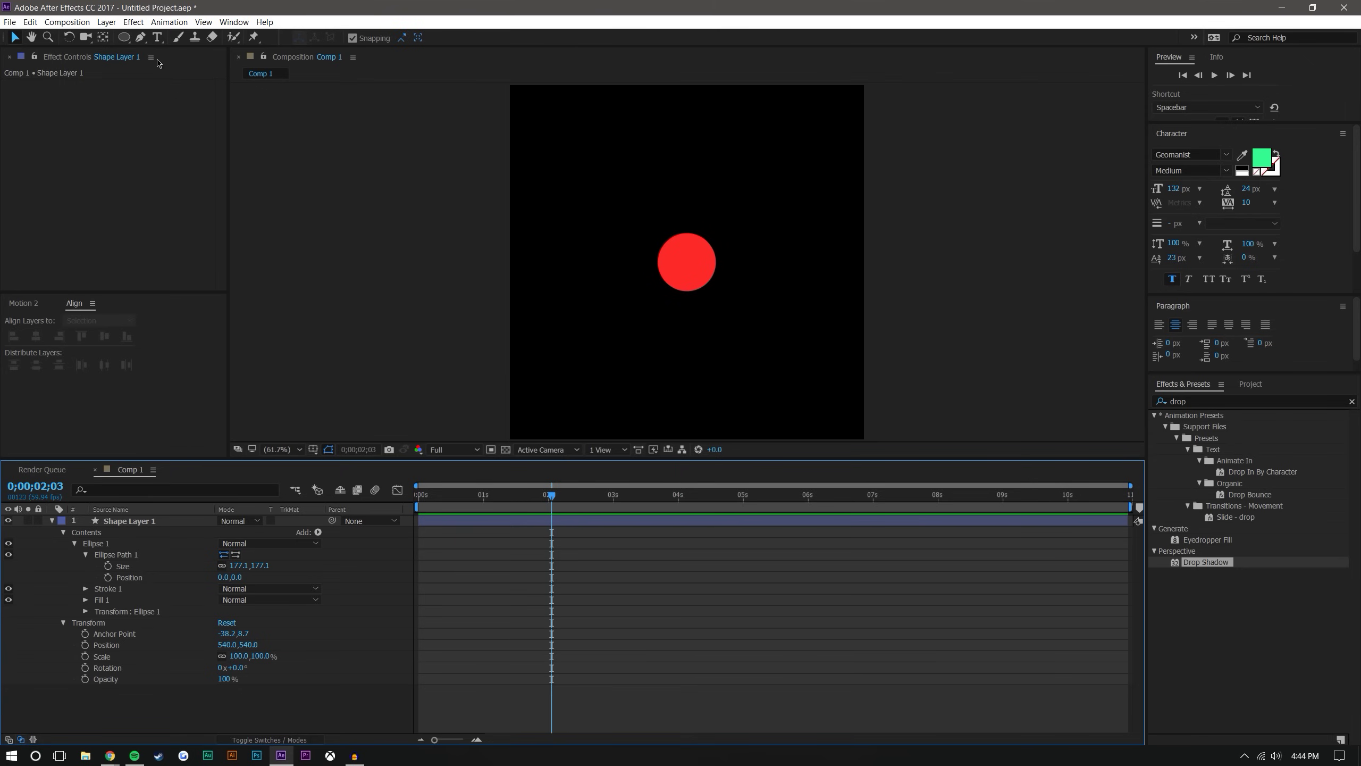
Add a new null object layer named Size Control.
click(113, 25)
mouse_move(289, 37)
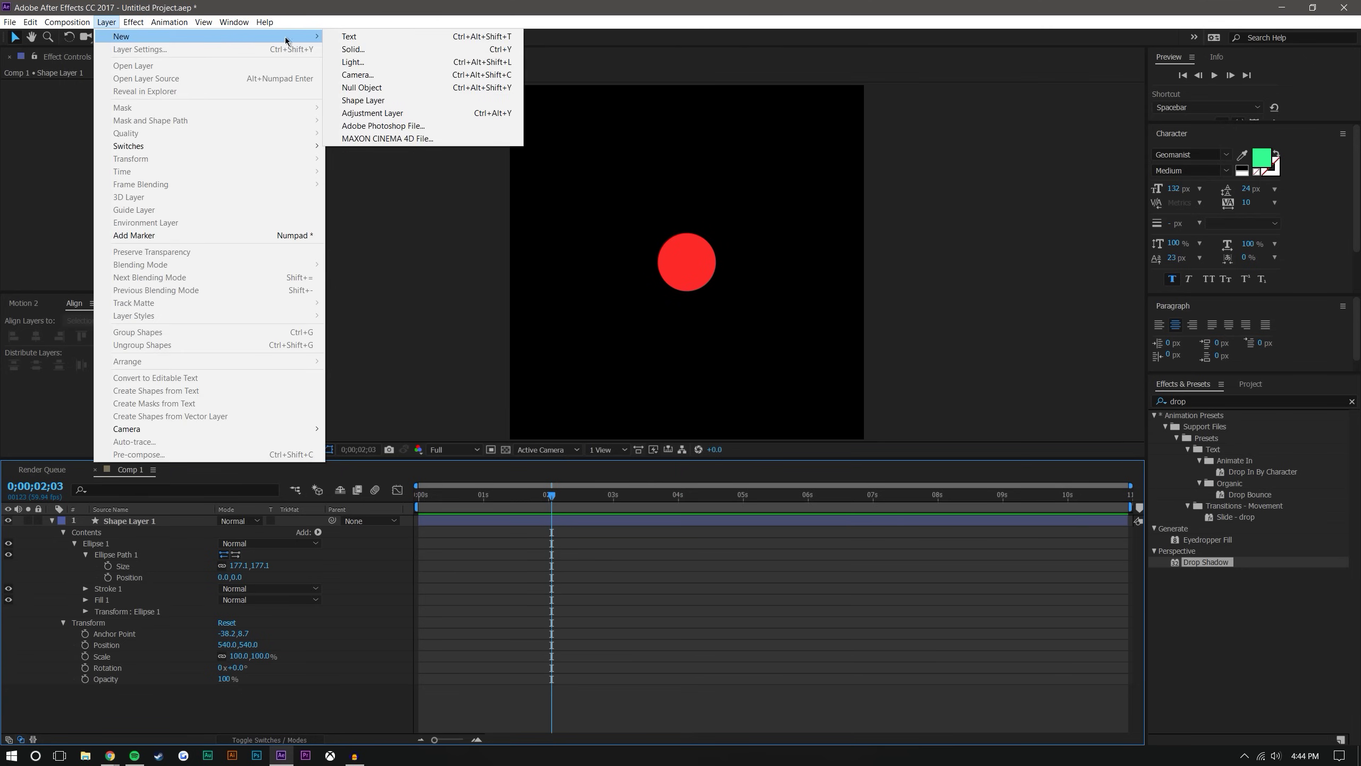
click(369, 88)
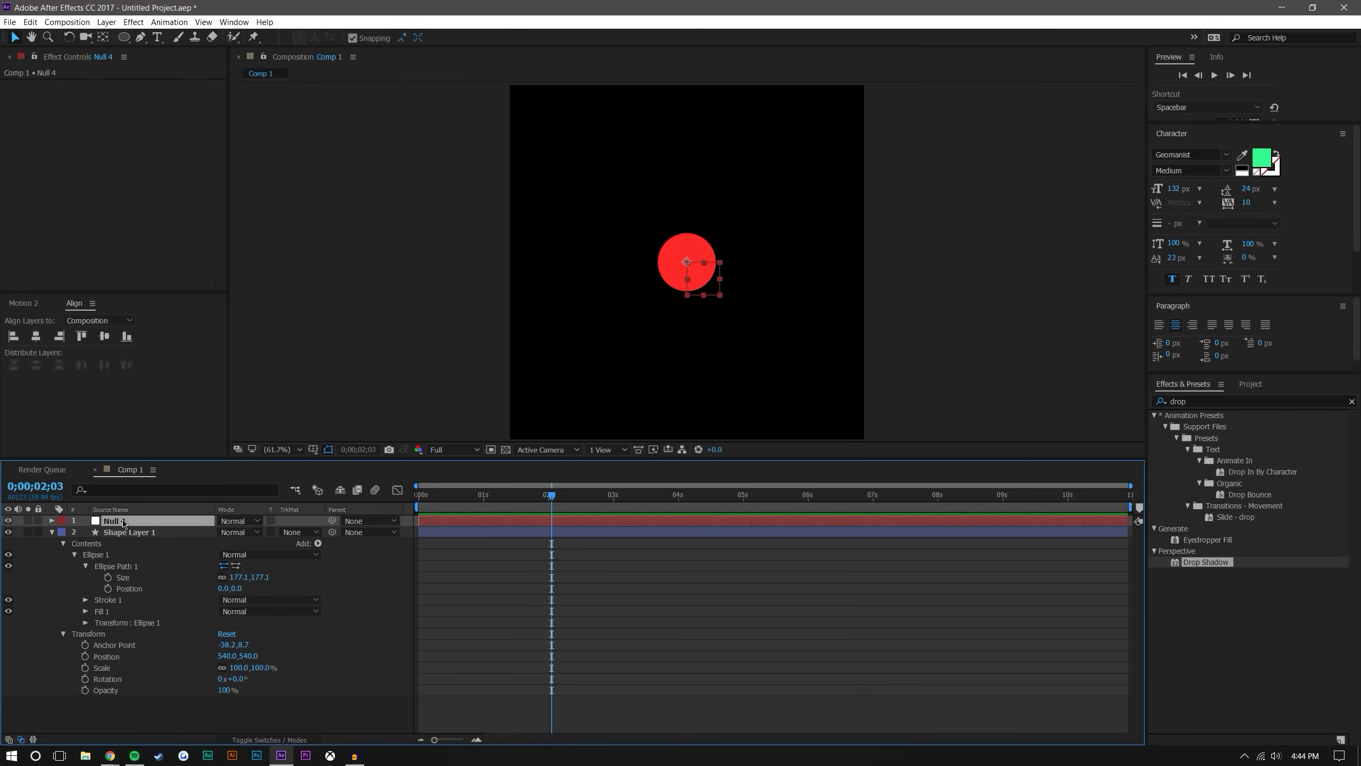
key(Return)
text(Size Control)
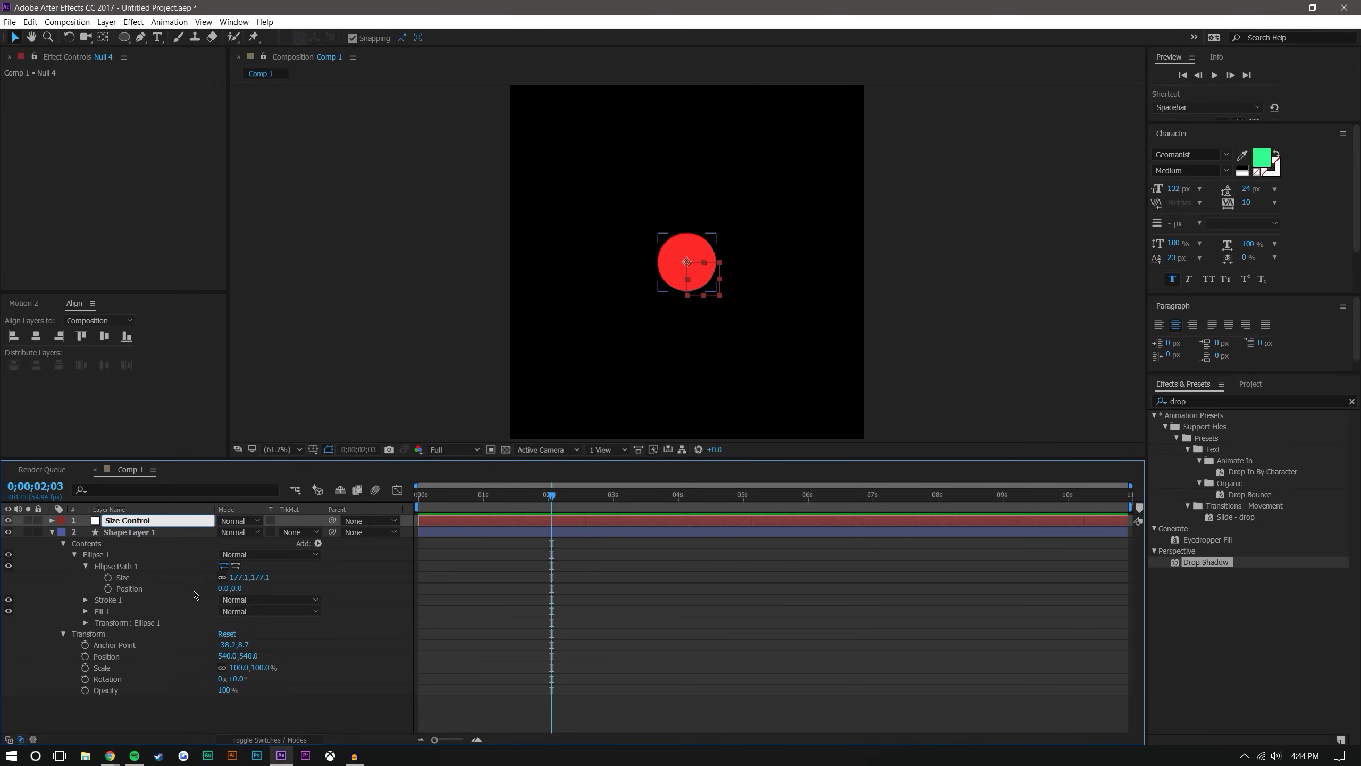
click(188, 698)
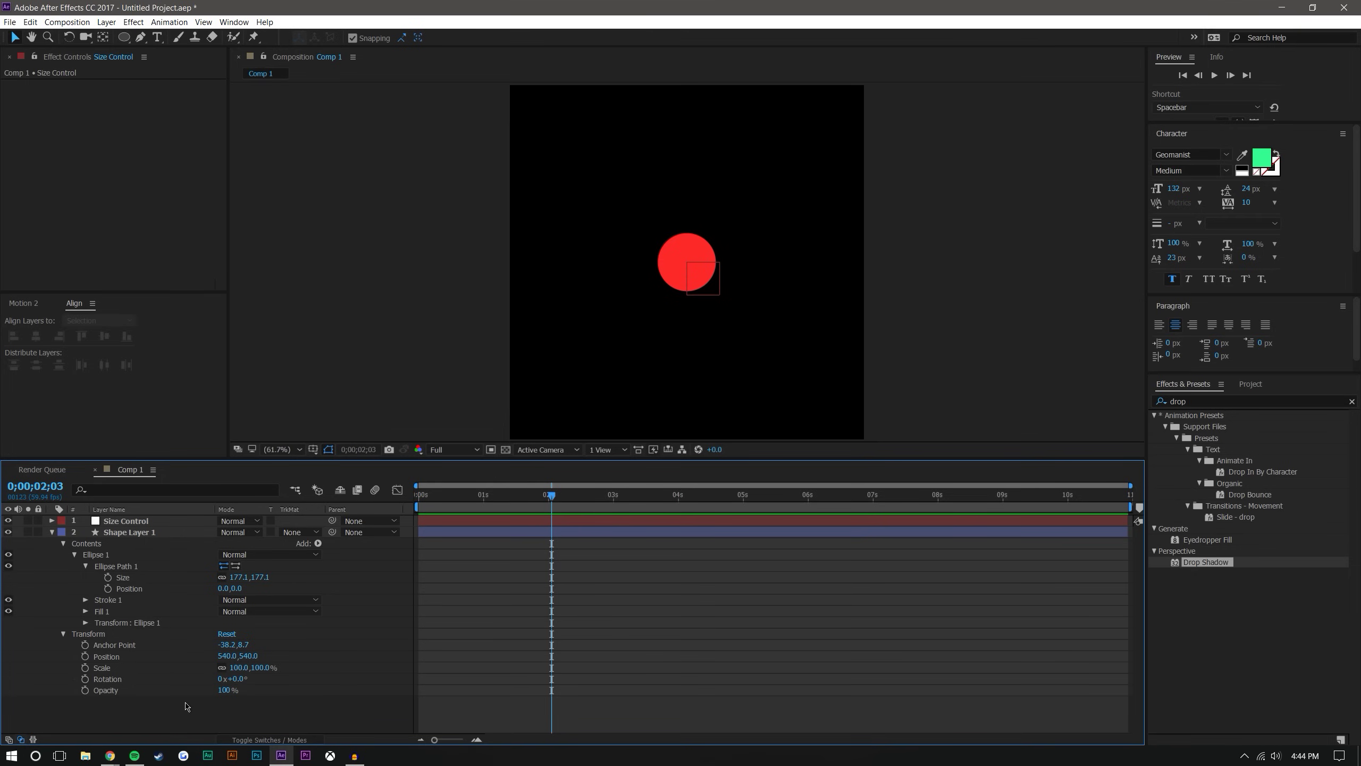
Add an expression to the ellipse Size property and select the Size Control layer.
alt+click(109, 577)
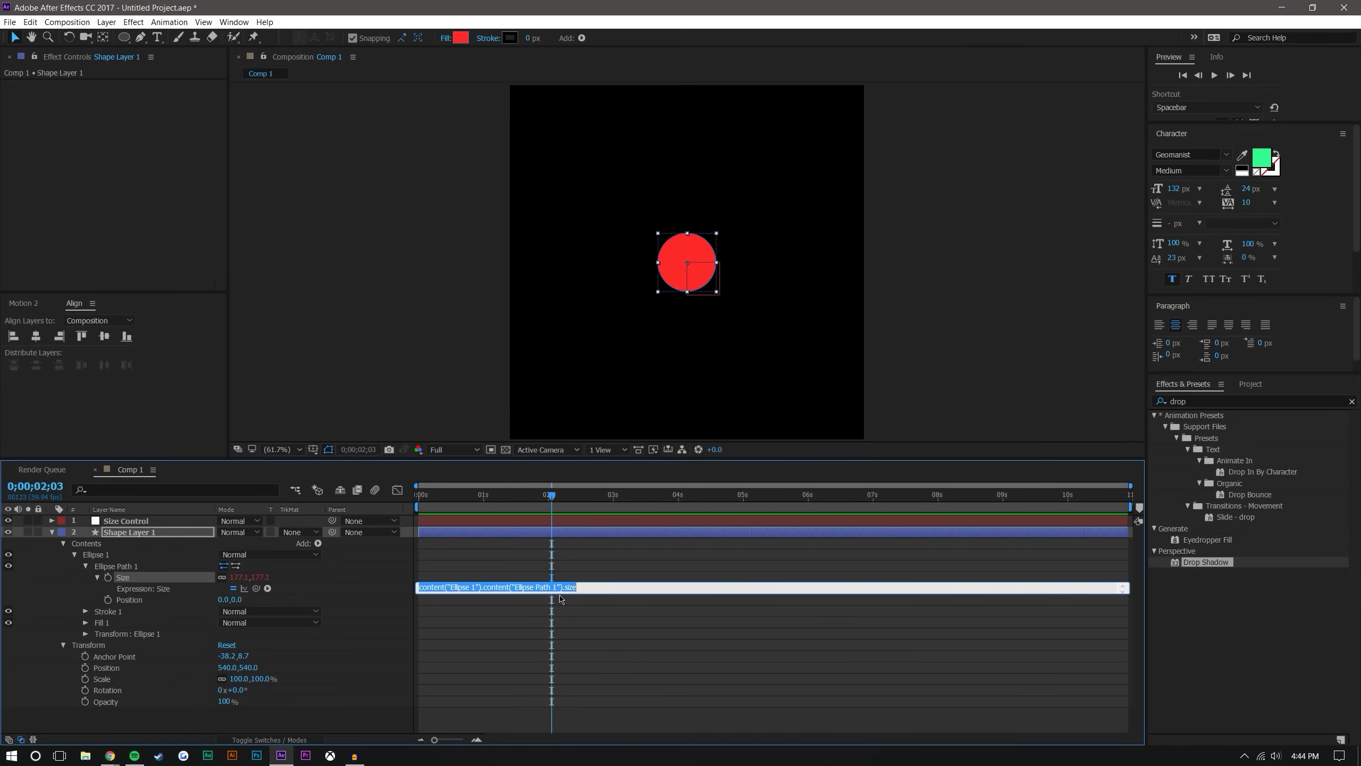
click(52, 521)
click(63, 532)
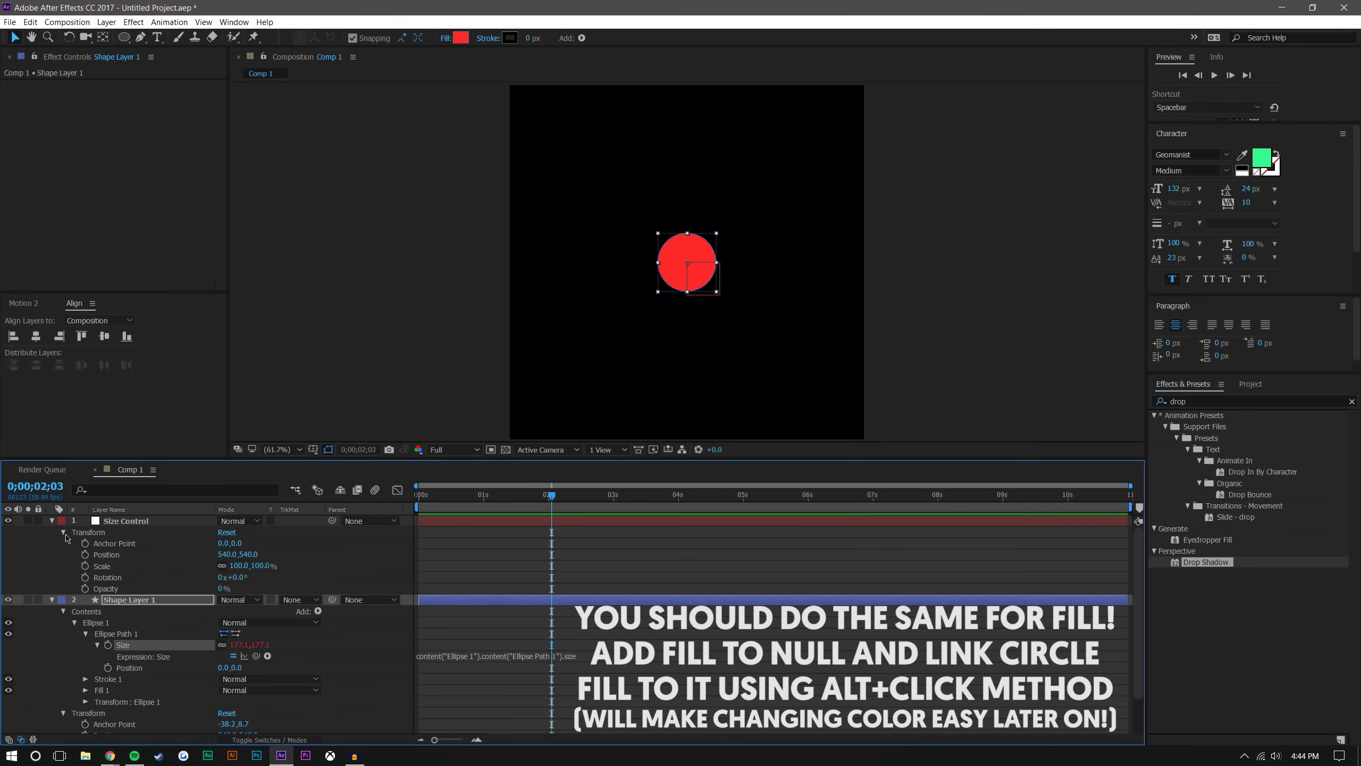
click(125, 523)
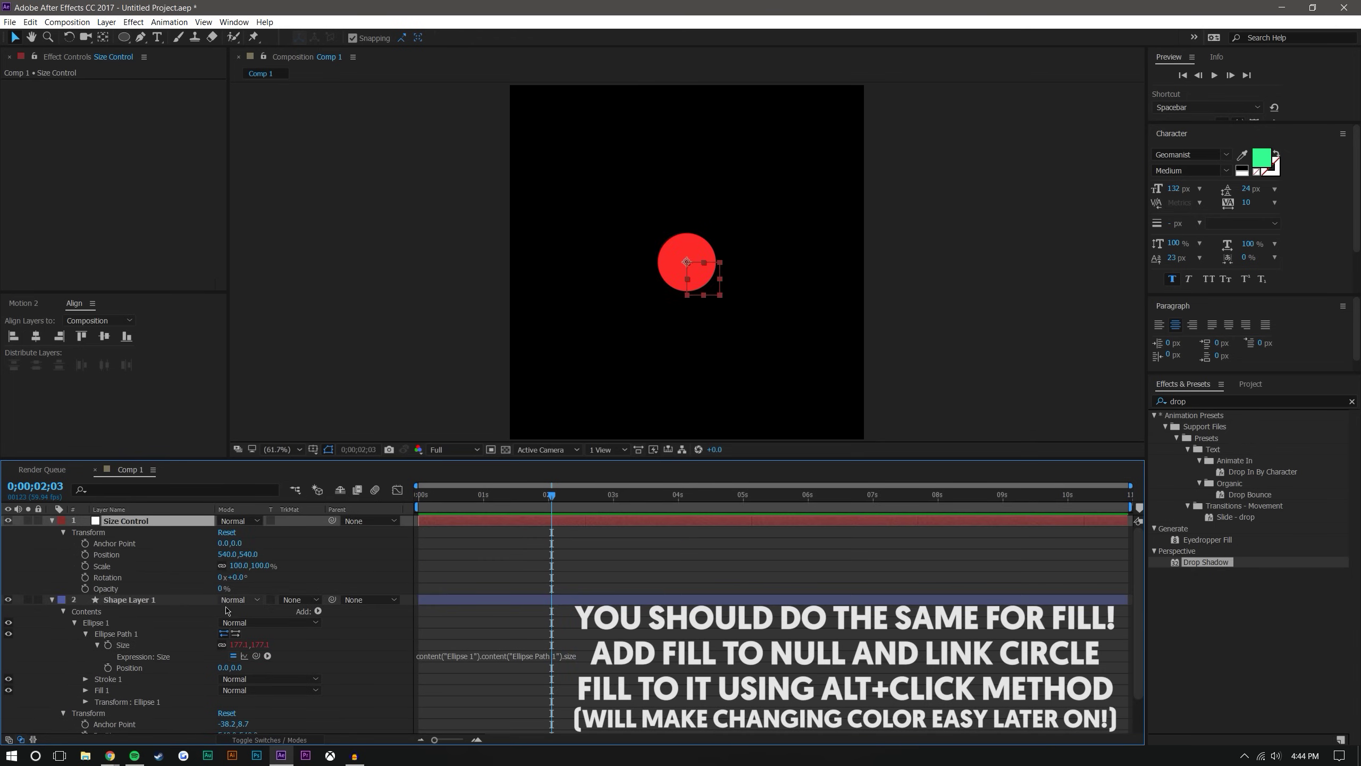
click(1225, 400)
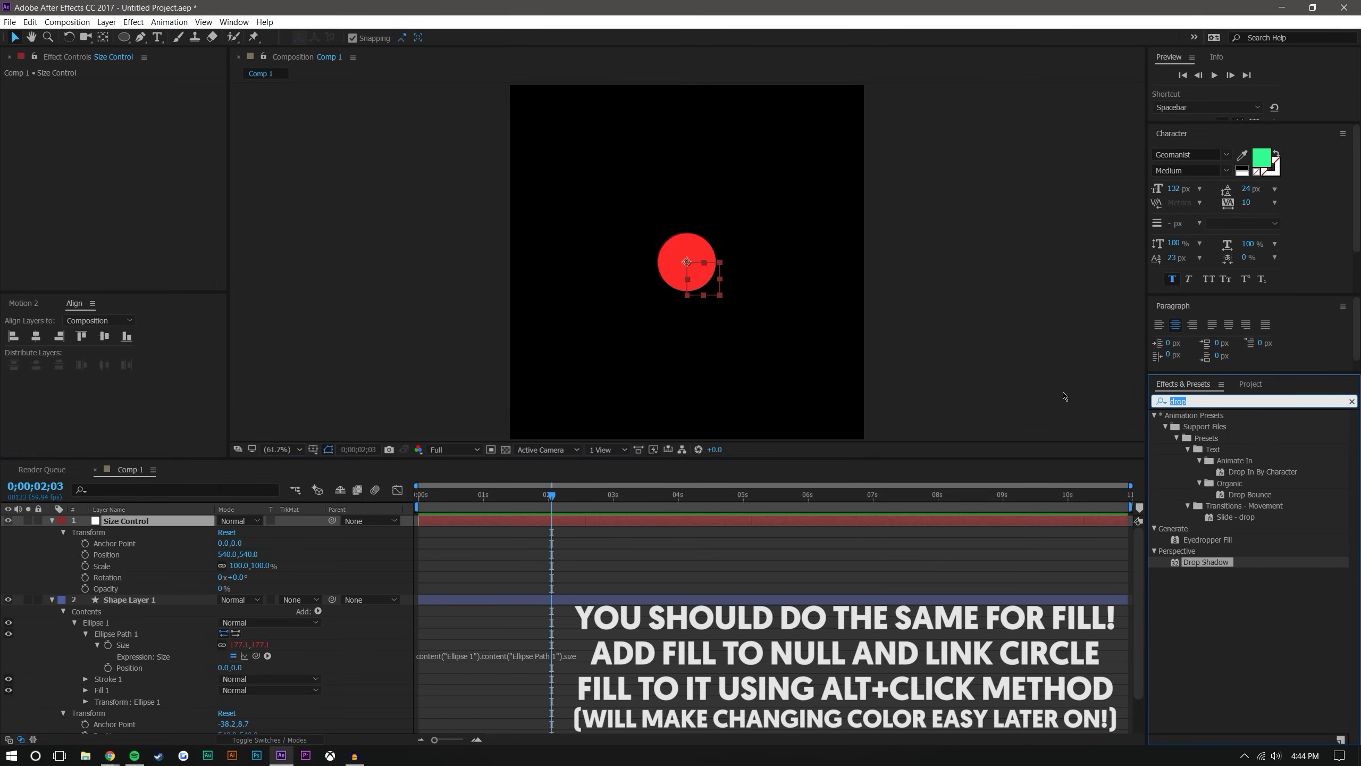
Apply a Slider Control to Size Control and pick-whip the ellipse Size to it.
text(slider)
click(1228, 439)
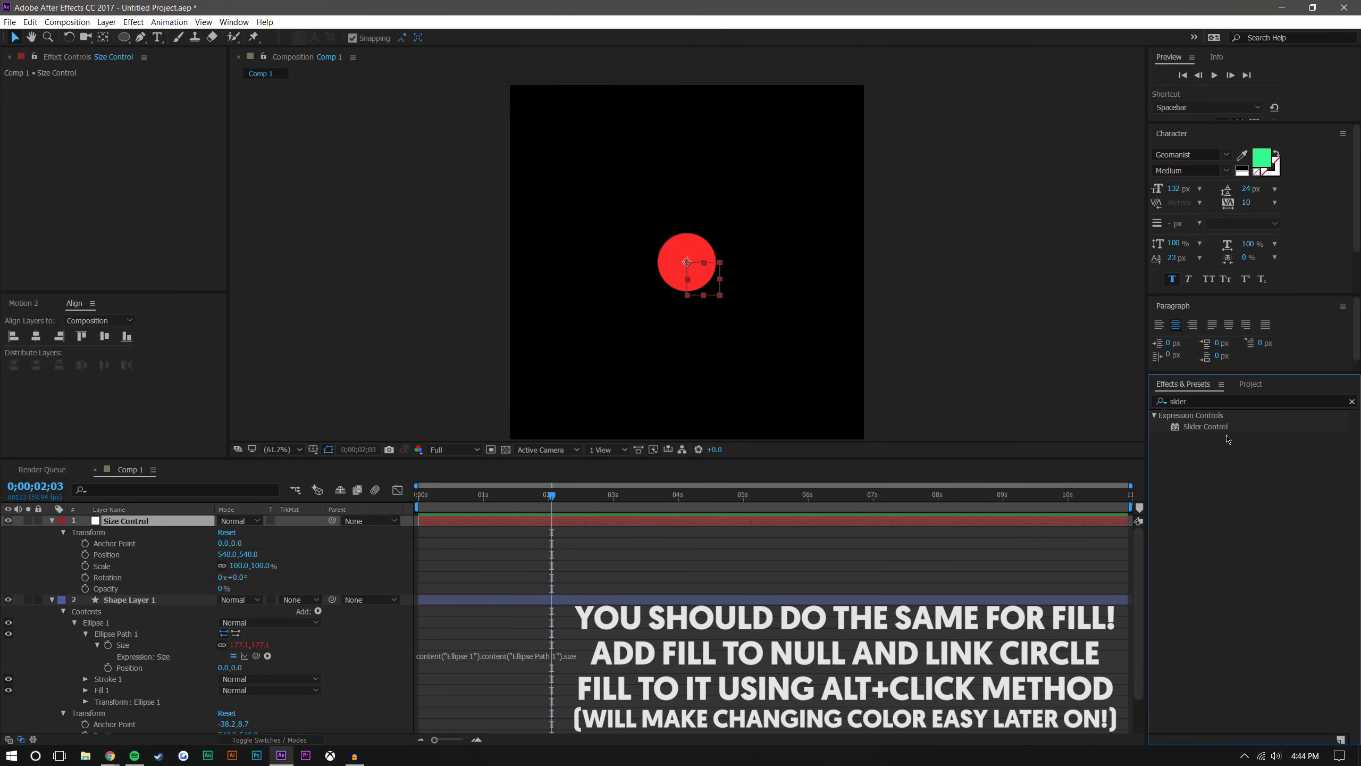
drag(1205, 426, 144, 528)
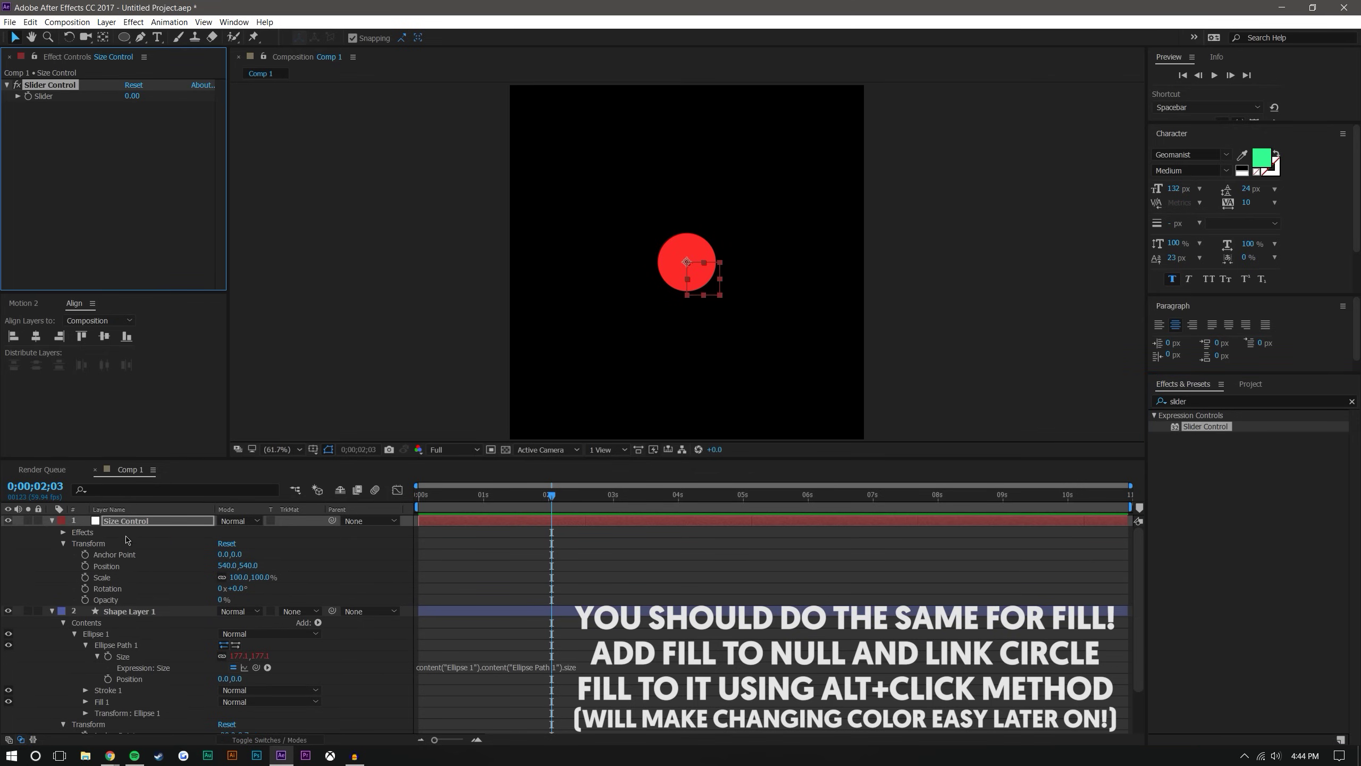
drag(256, 668, 47, 100)
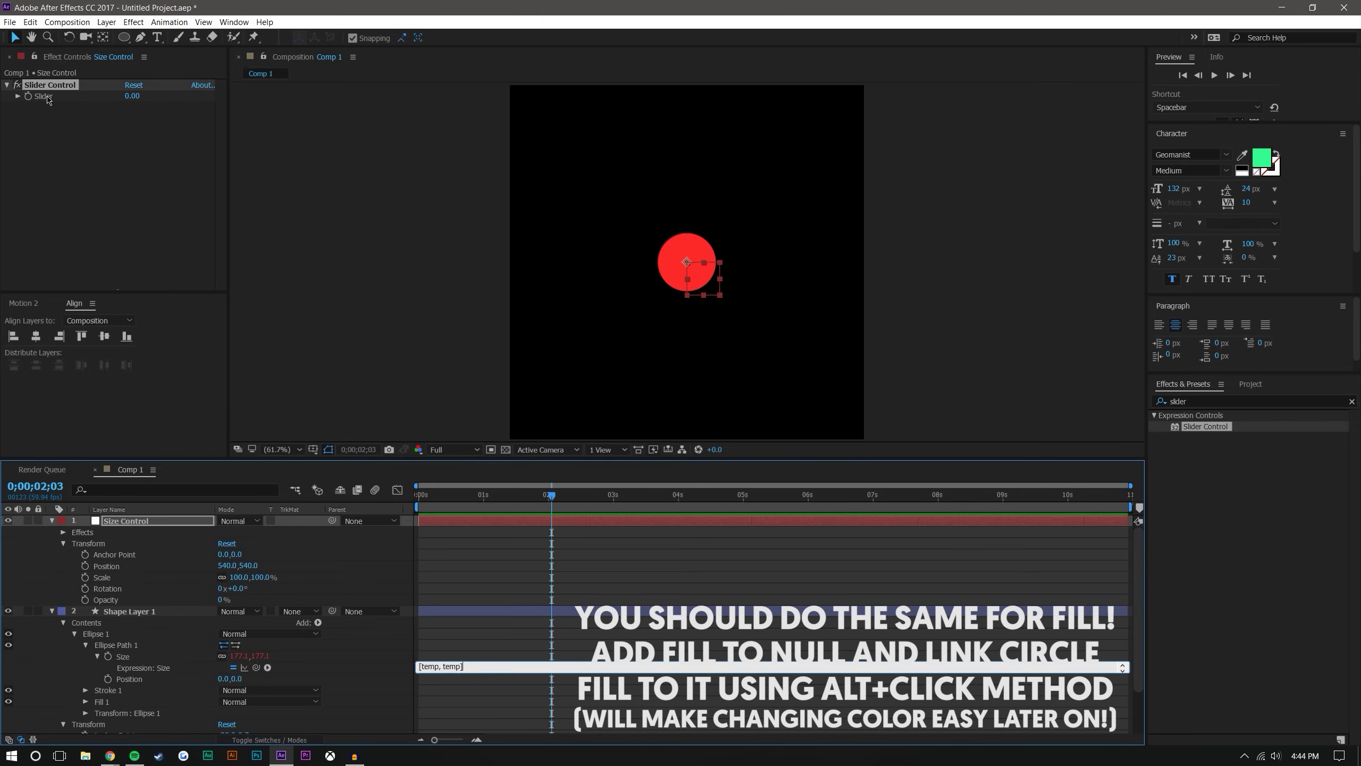
click(619, 635)
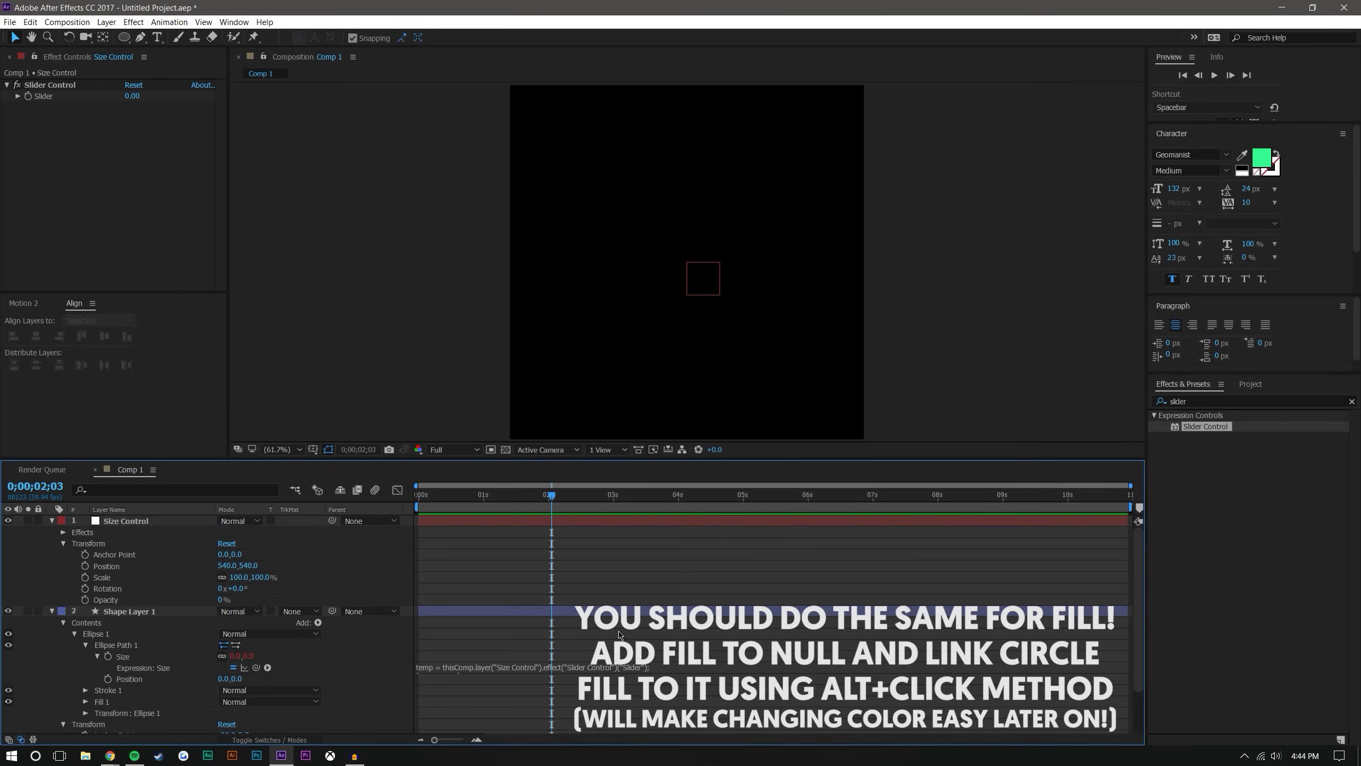
Set the Slider to 132, collapse both layers, and hide the Size Control layer.
click(124, 523)
drag(132, 97, 212, 92)
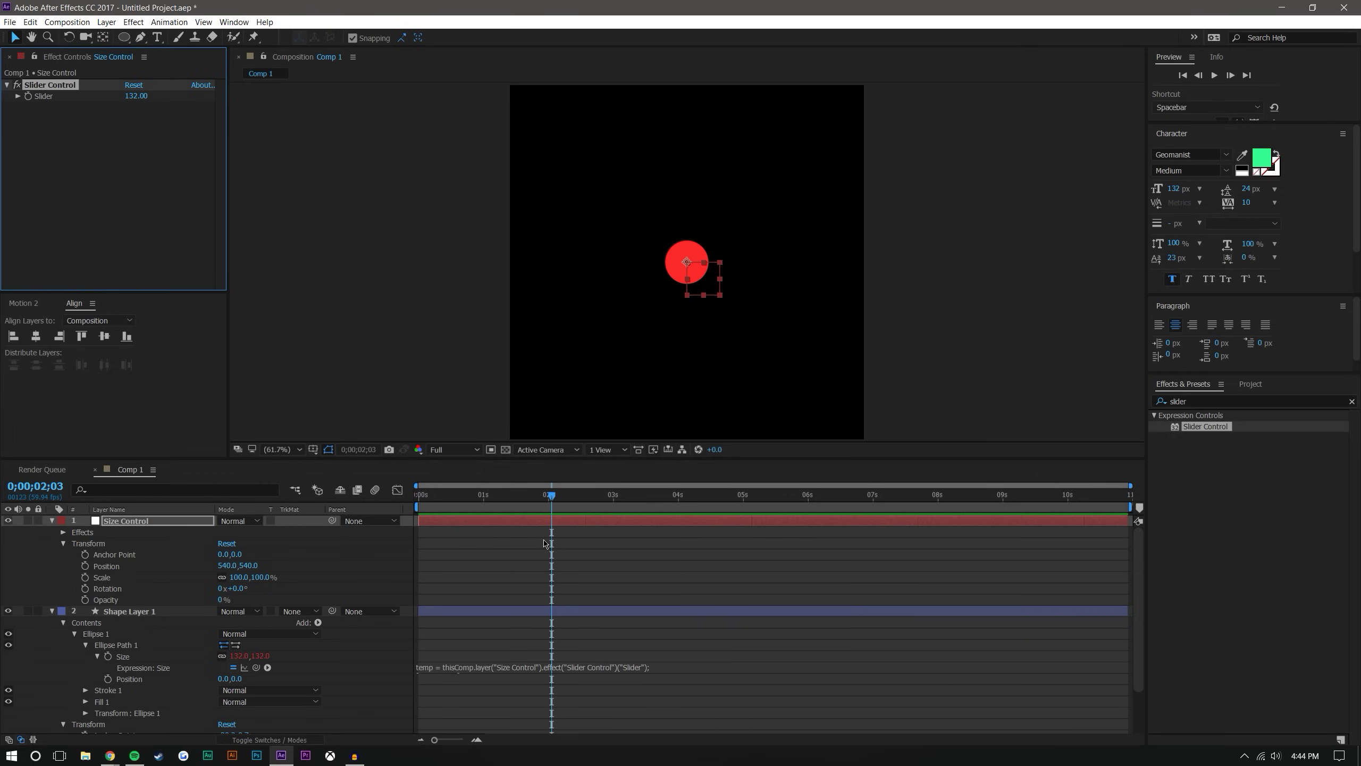
click(52, 611)
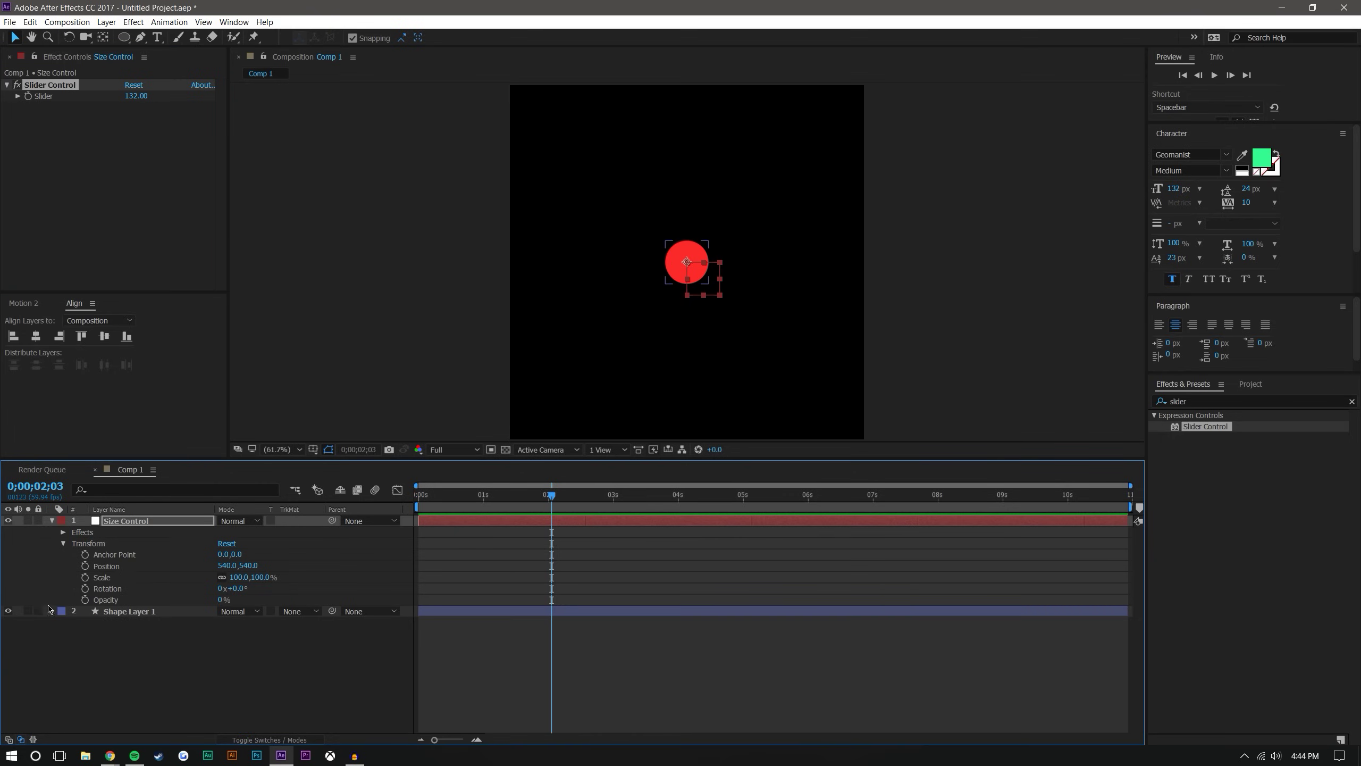
click(52, 520)
click(130, 600)
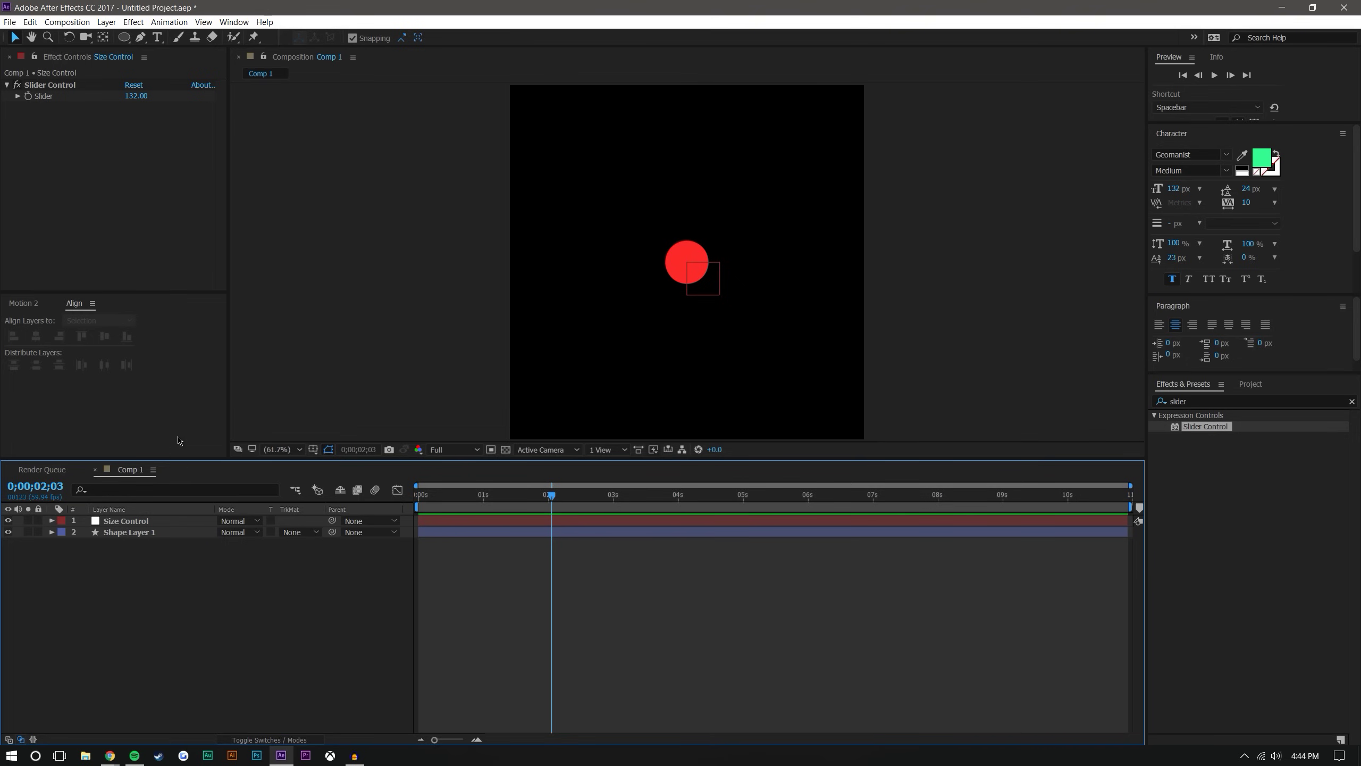
click(8, 521)
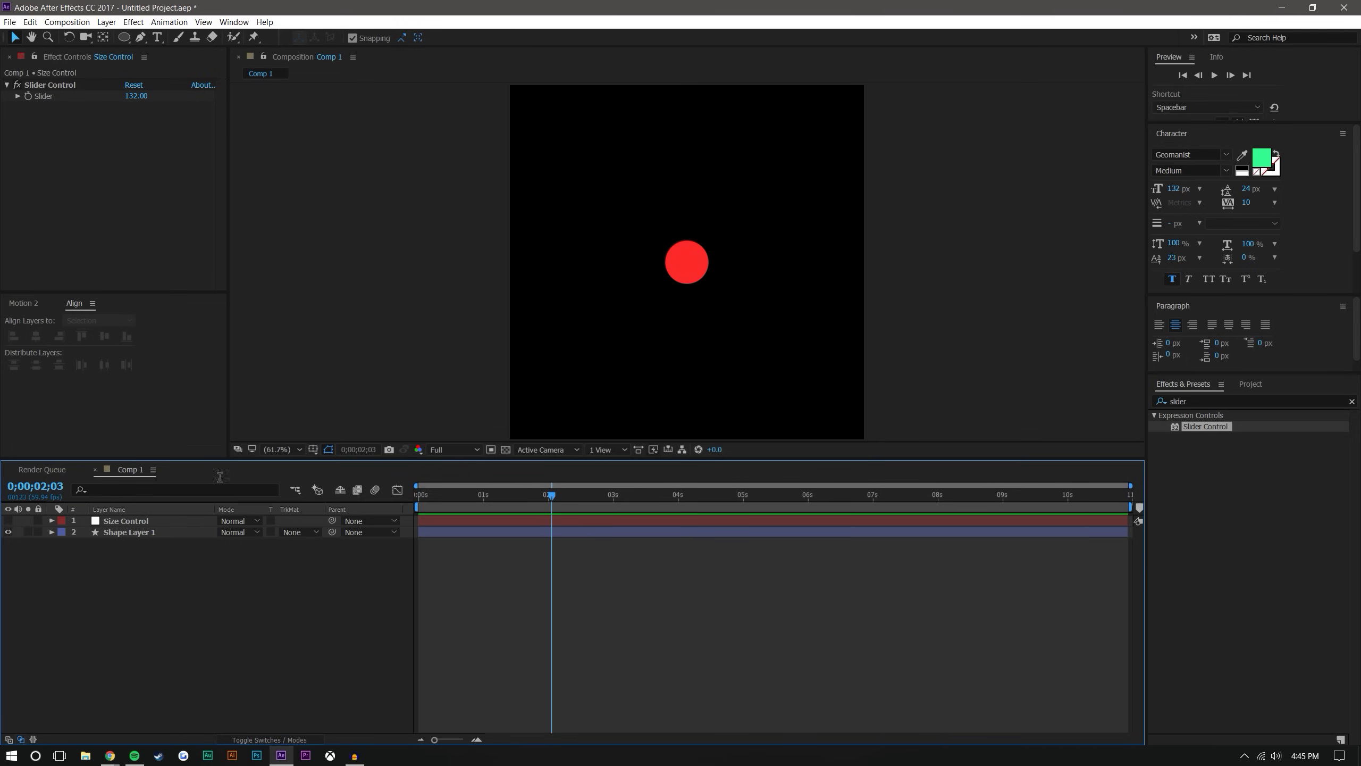
Create a new white 1080 × 1080 solid layer.
click(106, 22)
mouse_move(121, 36)
click(353, 50)
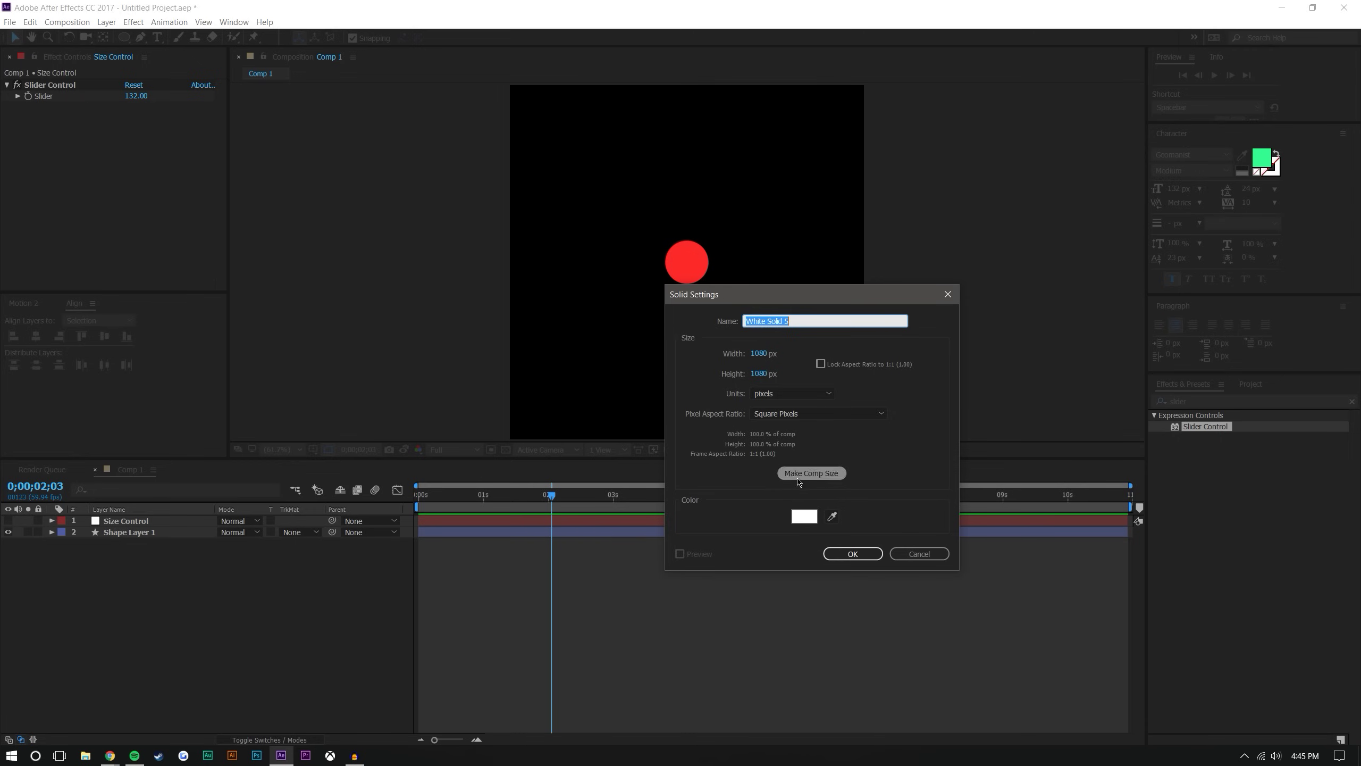
click(804, 516)
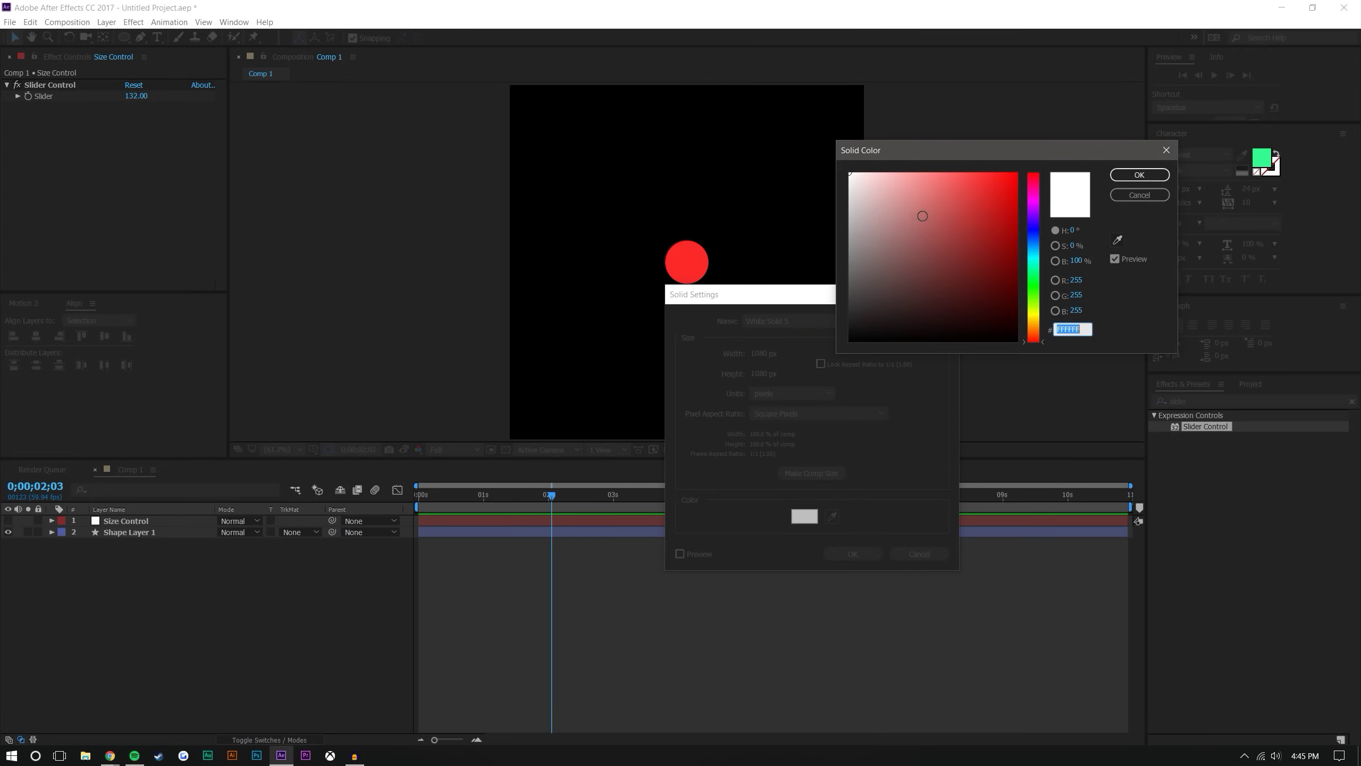
click(1140, 177)
click(838, 552)
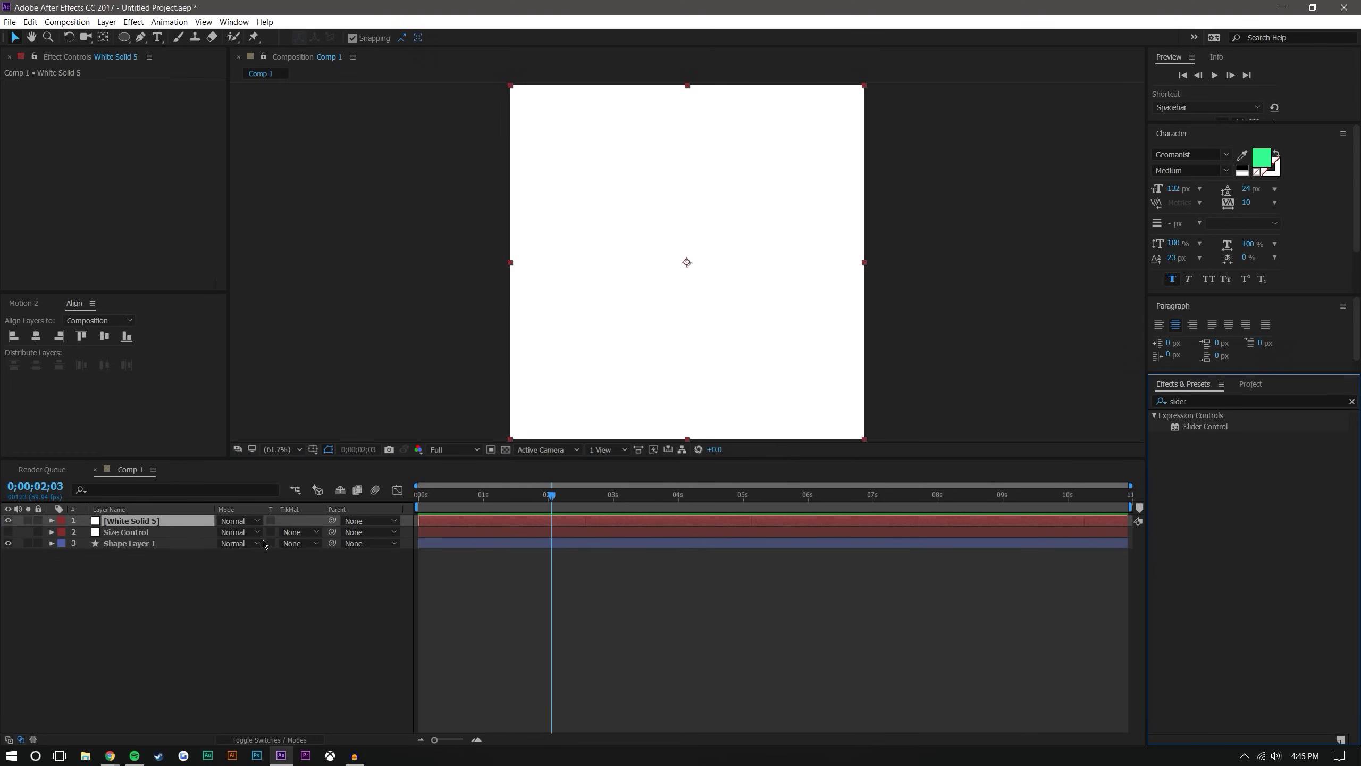
Move the white solid to the bottom of the stack and rename it Gradient.
drag(159, 522, 156, 560)
right_click(141, 544)
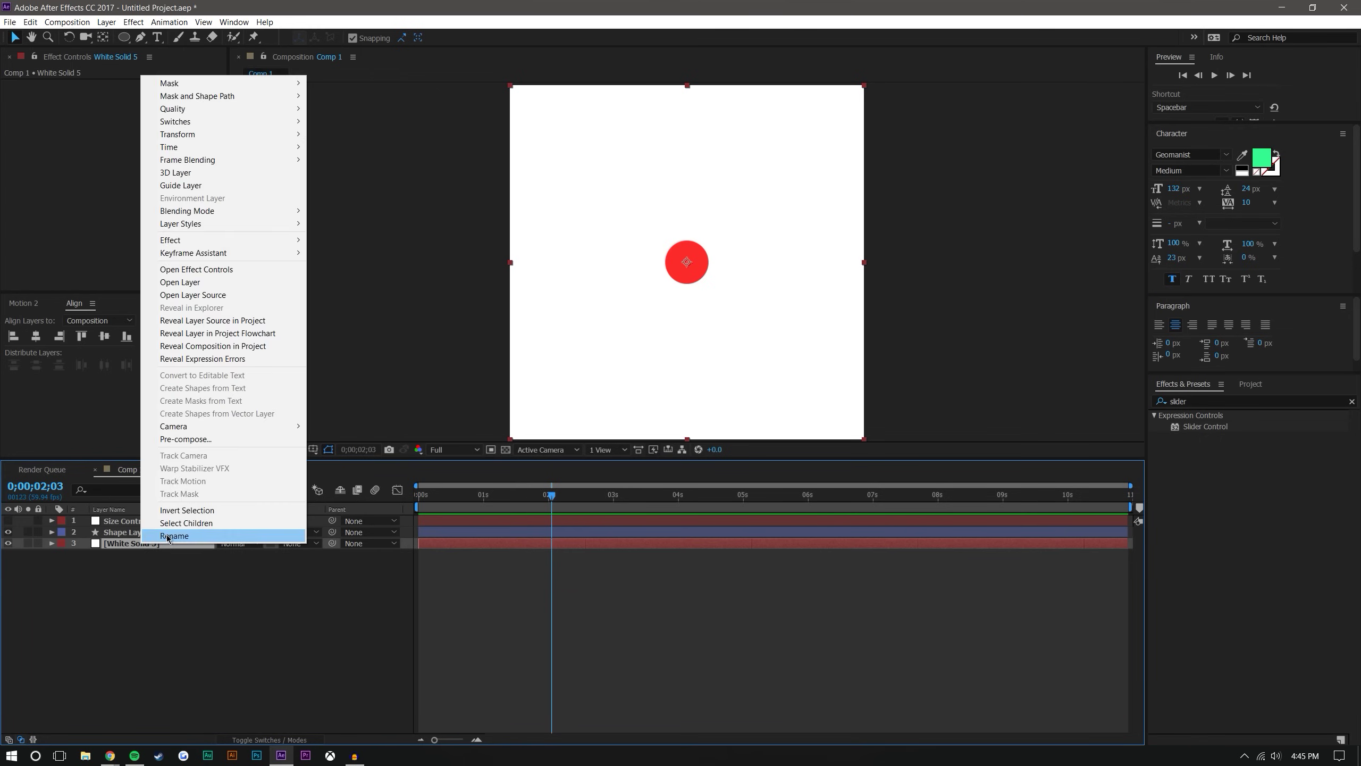
click(169, 536)
text(Gradient)
key(Return)
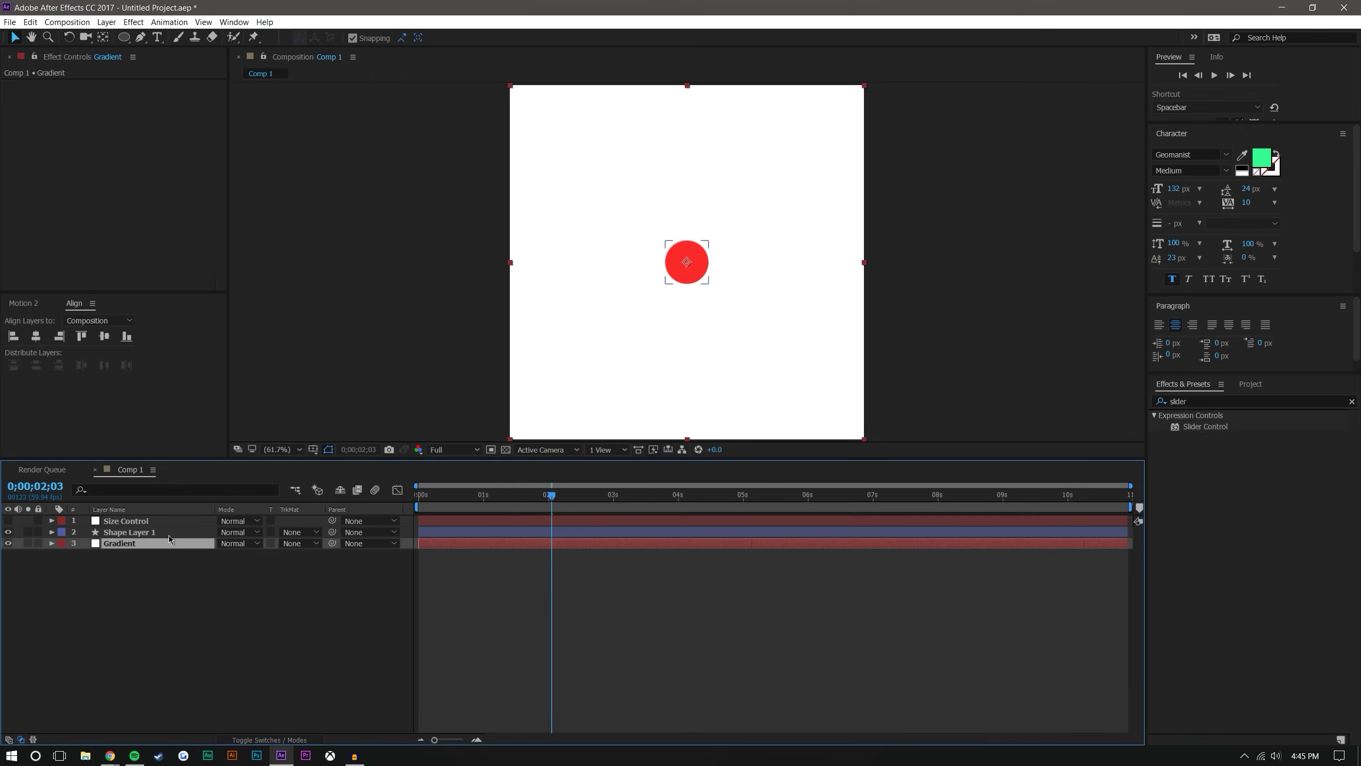
click(214, 644)
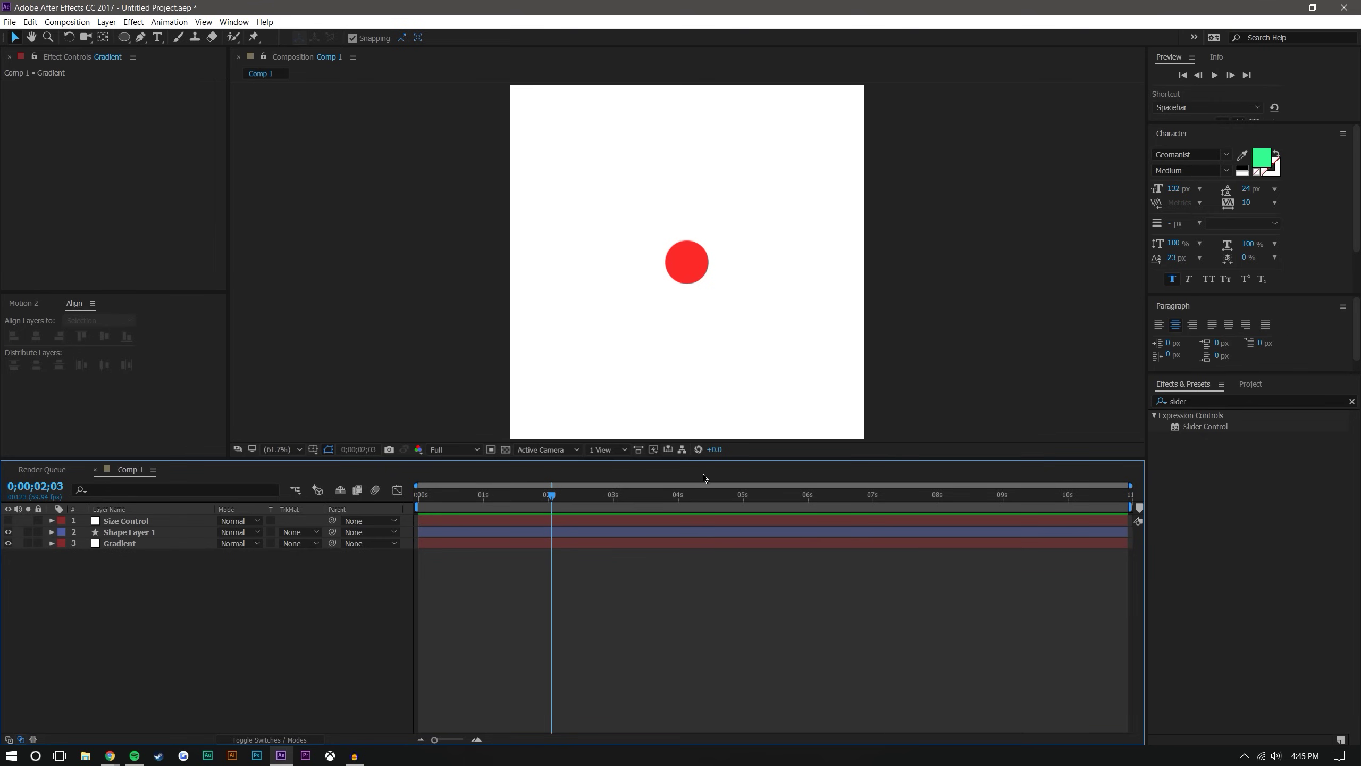
Apply Gradient Ramp to the Gradient layer for a black-to-white, top-to-bottom background.
key(ctrl+5)
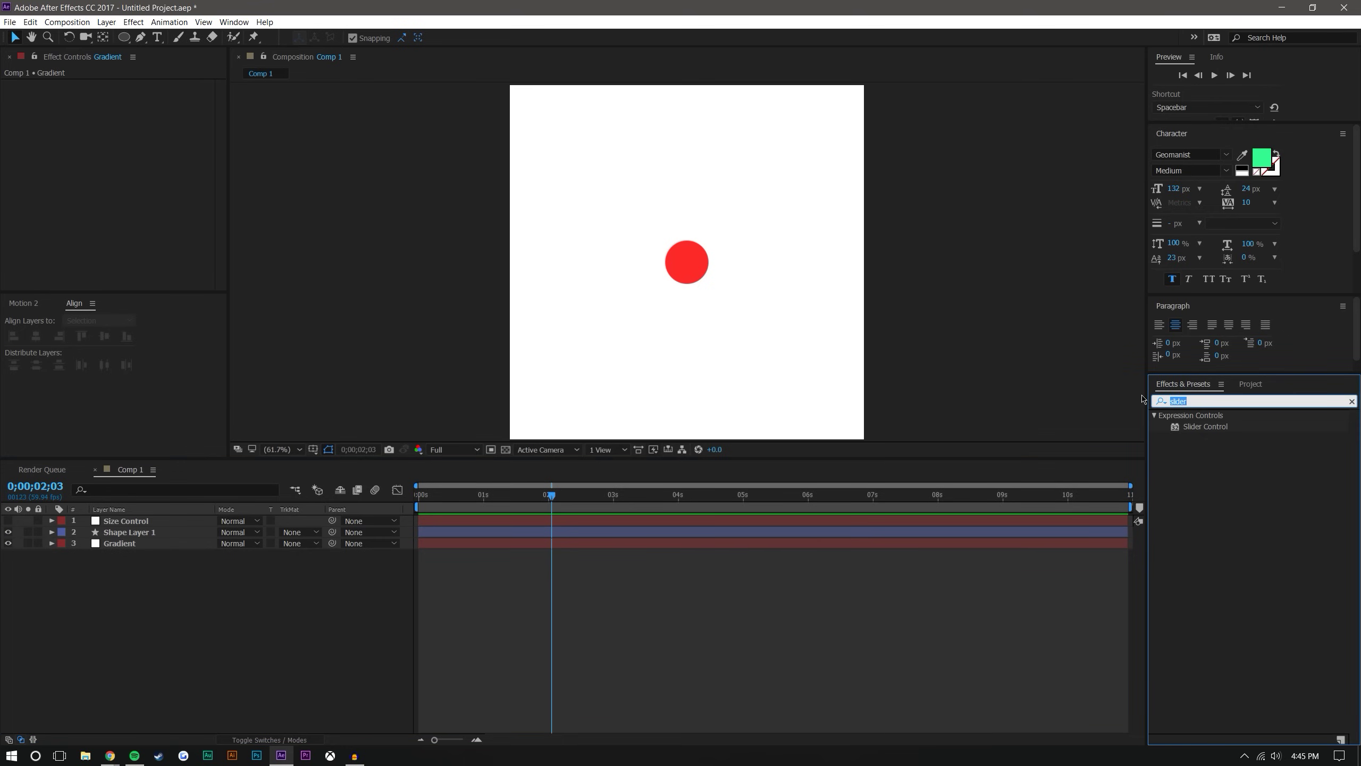
text(ramp)
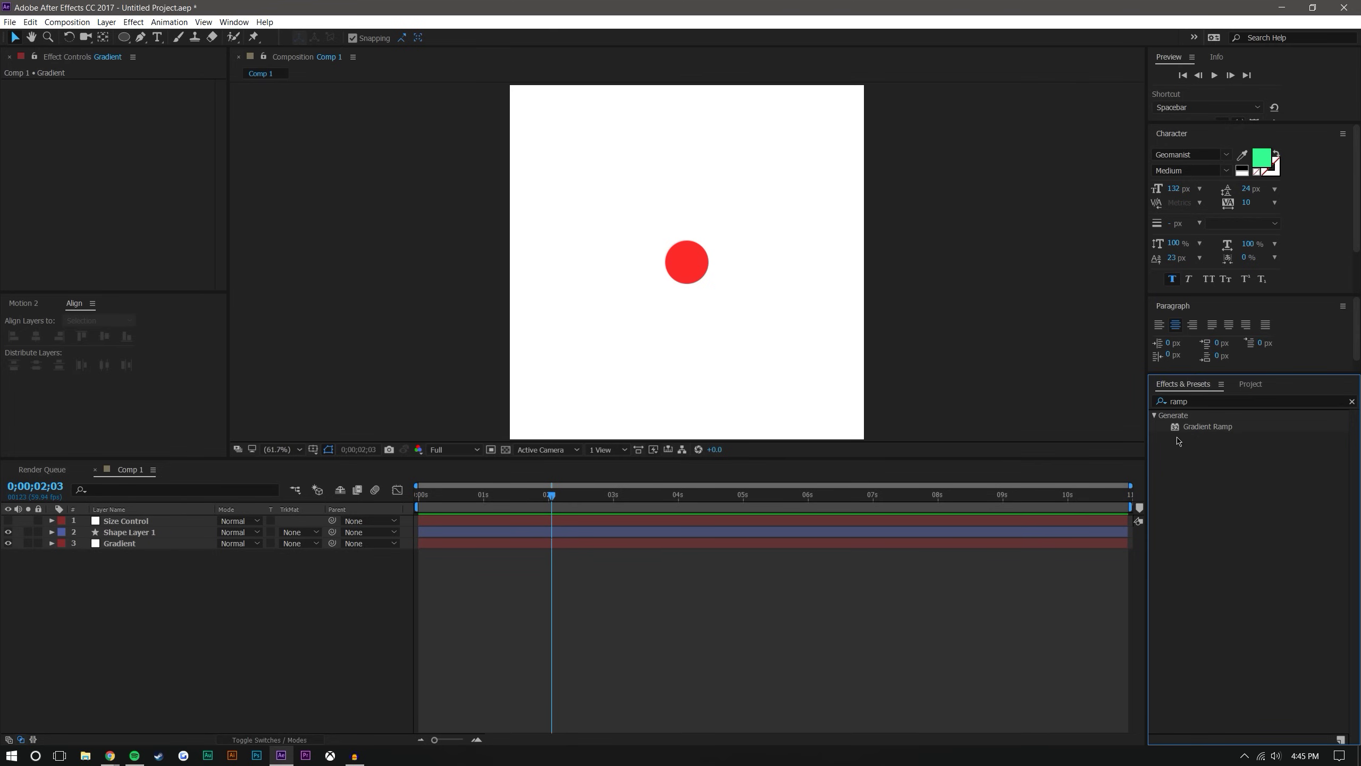
drag(1207, 426, 852, 370)
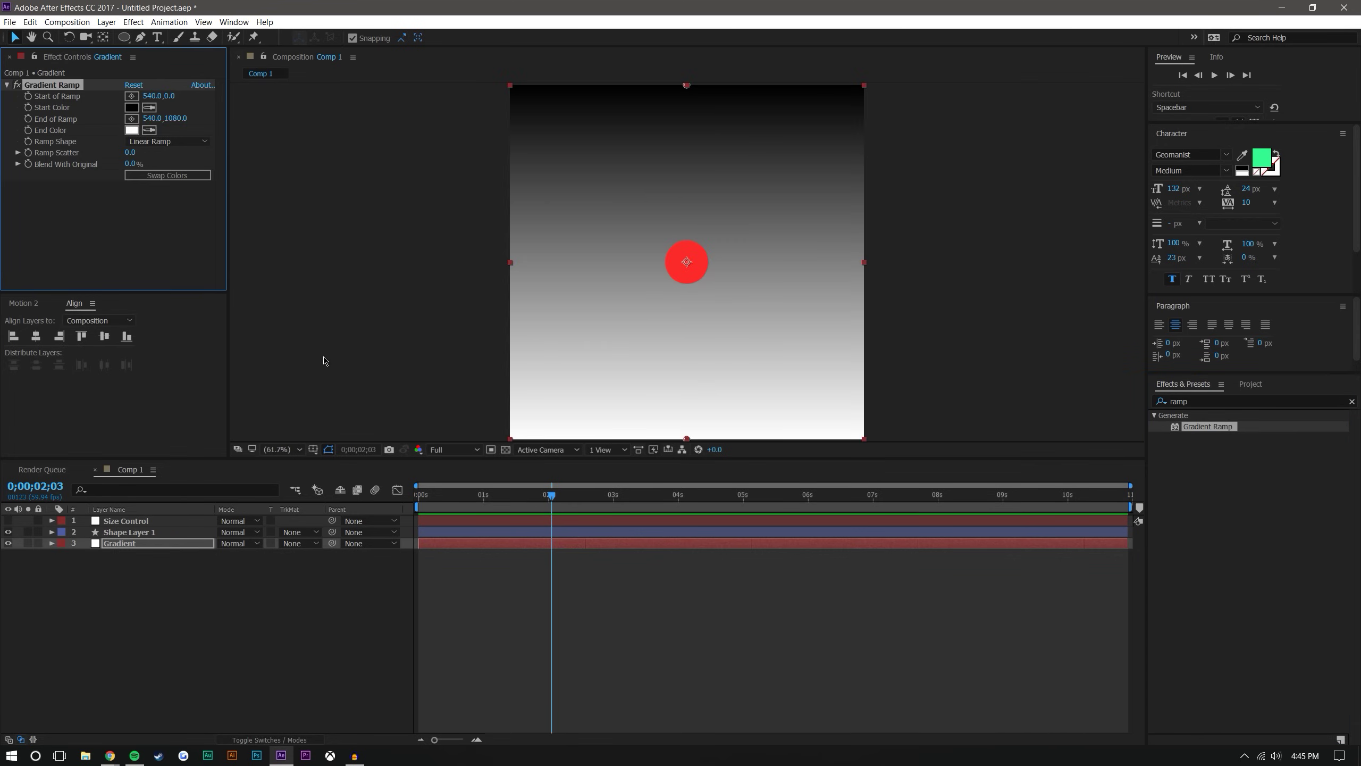
click(255, 664)
click(123, 532)
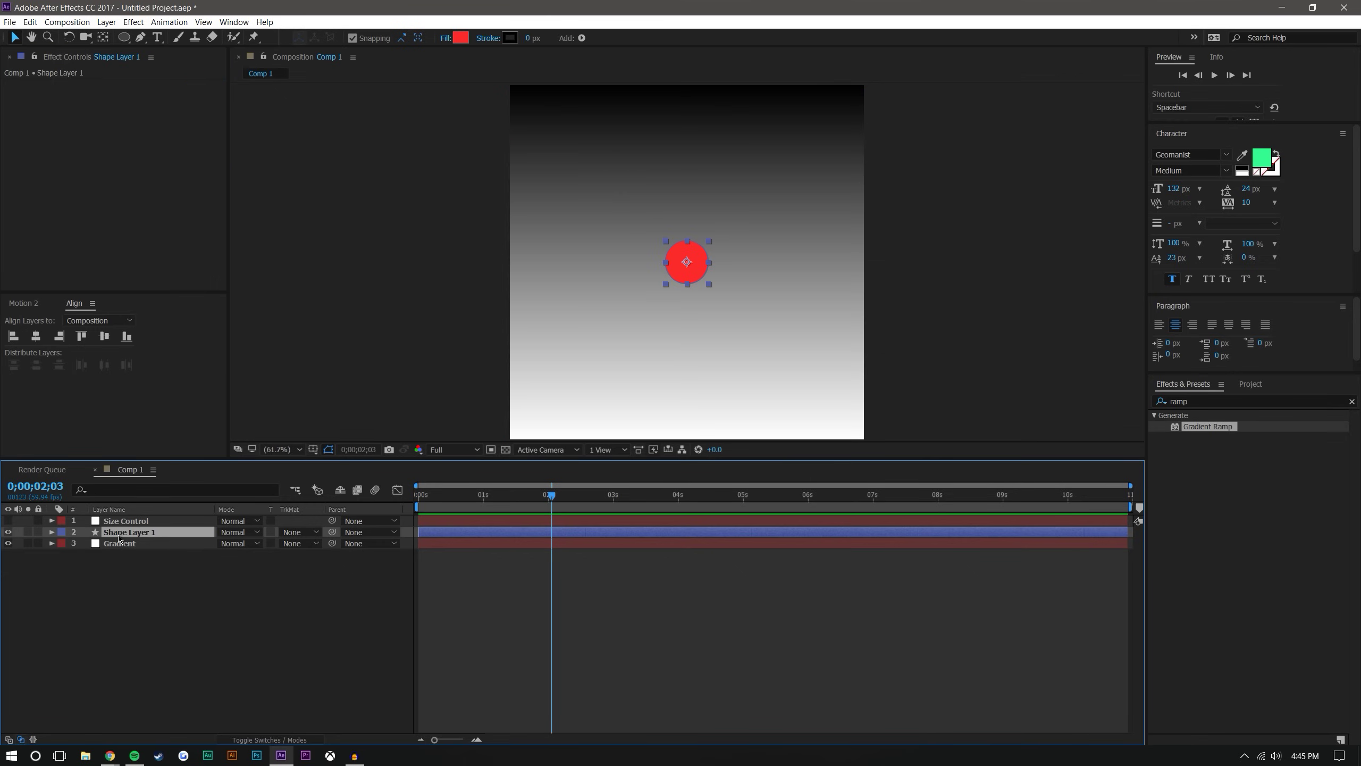
Add an expression to Shape Layer 1's Transform Scale and enlarge its expression field for editing.
click(52, 532)
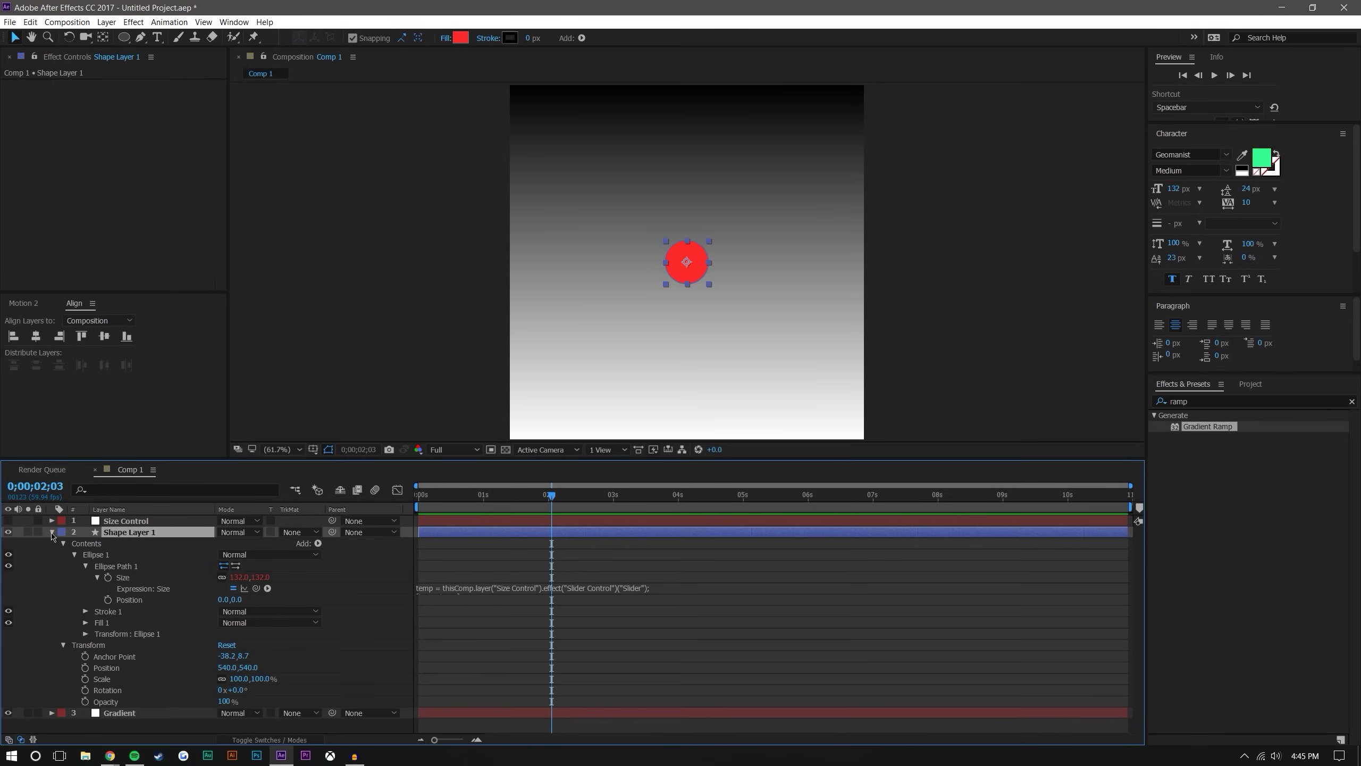
click(74, 555)
click(64, 566)
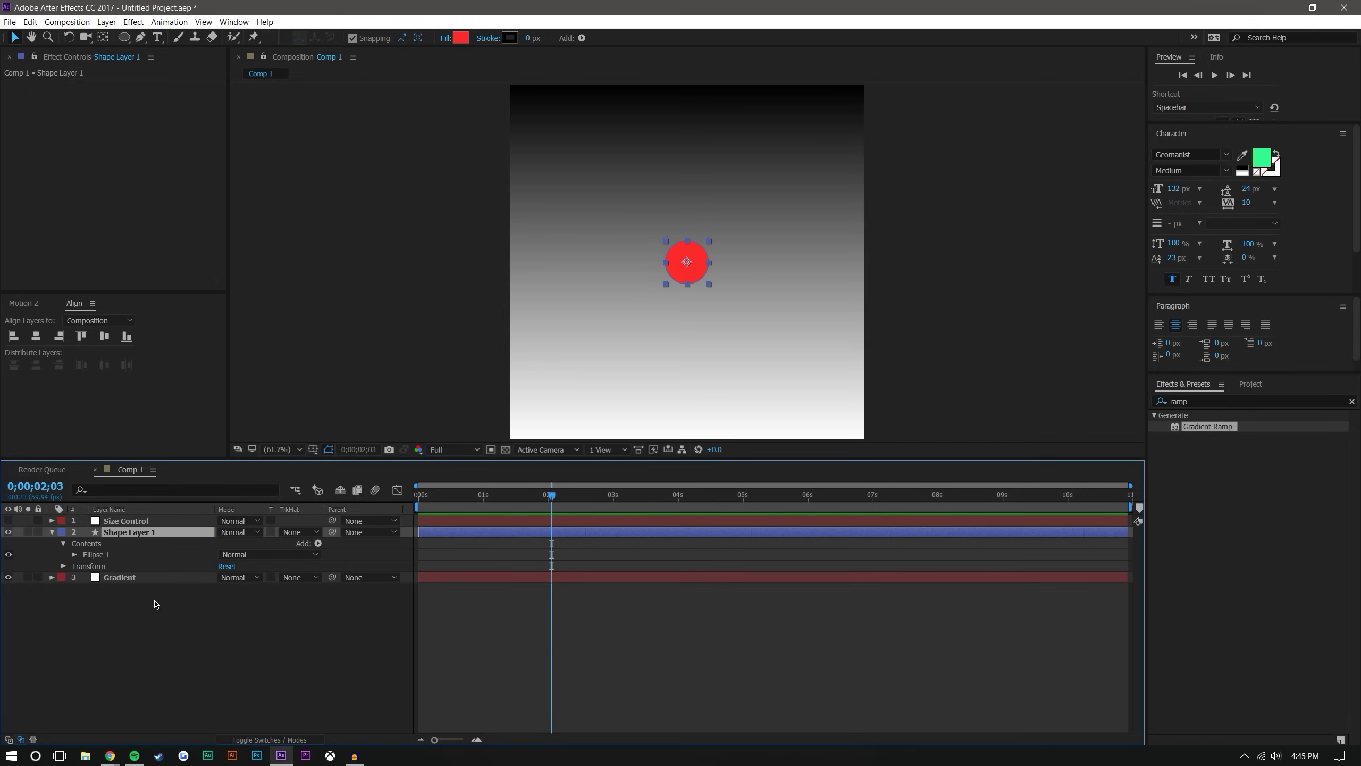
click(63, 565)
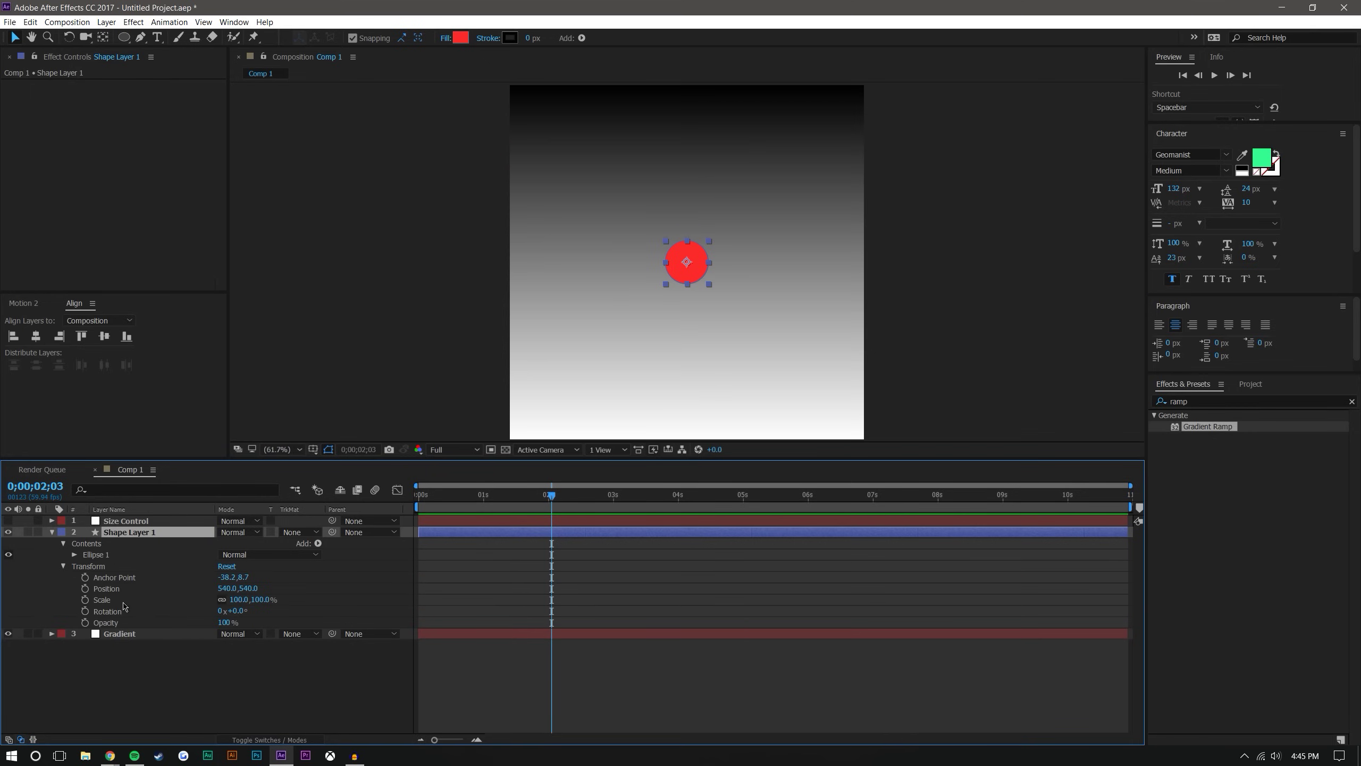
alt+click(85, 599)
mouse_move(109, 755)
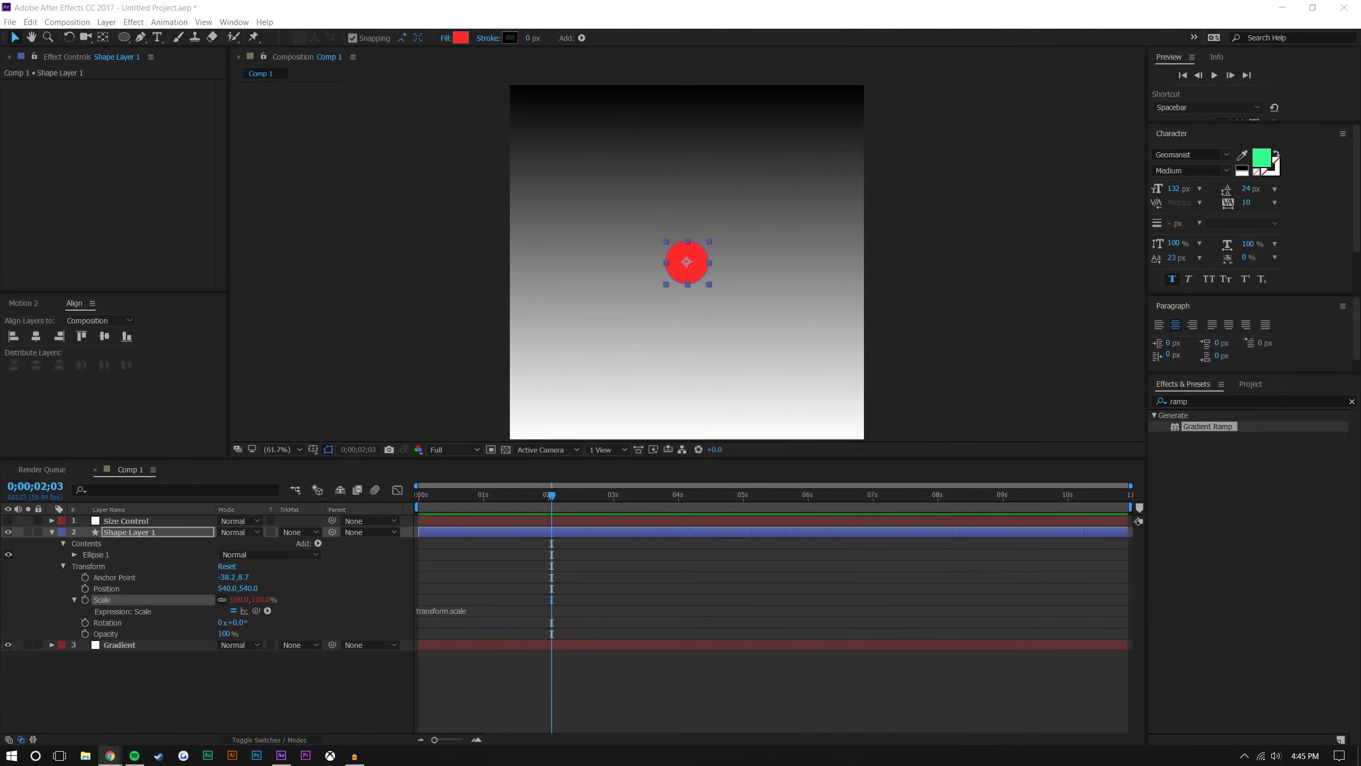
click(440, 611)
click(441, 611)
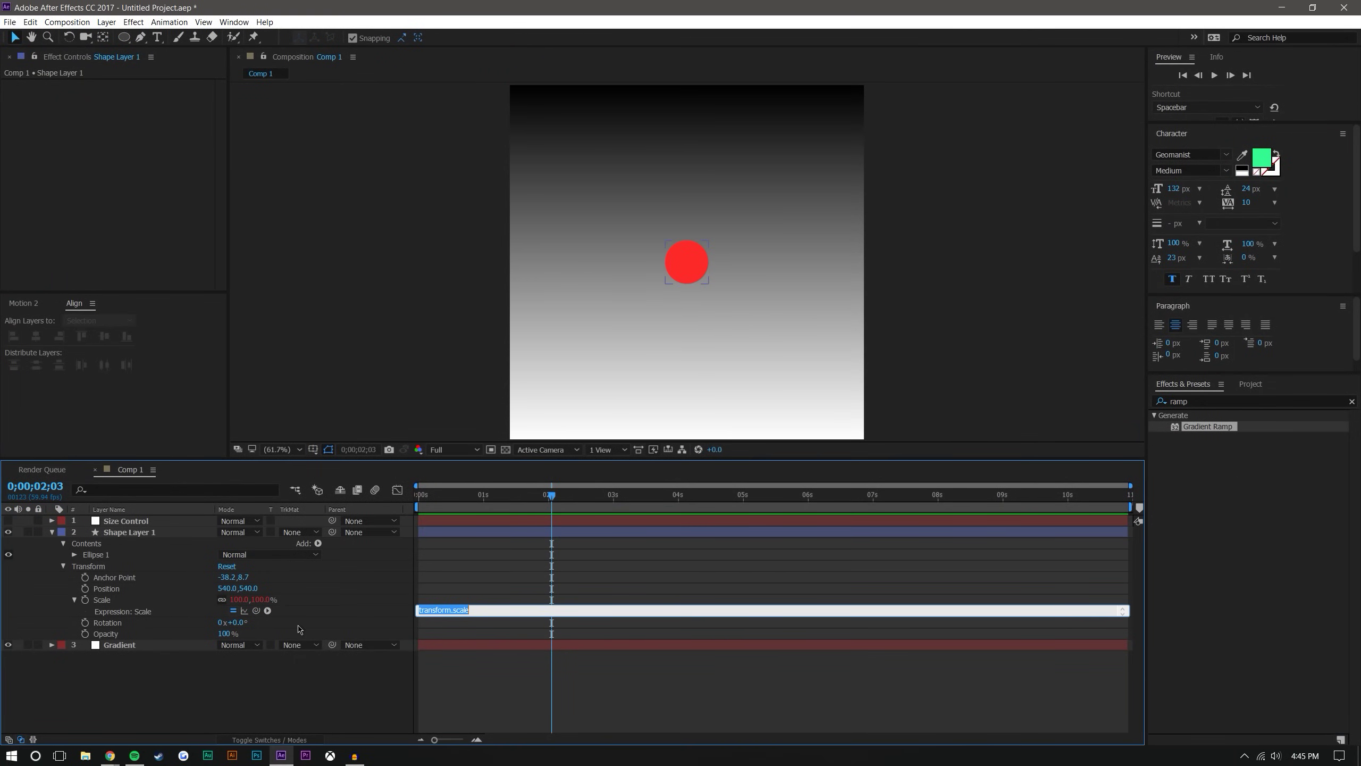
drag(470, 617, 471, 646)
click(481, 623)
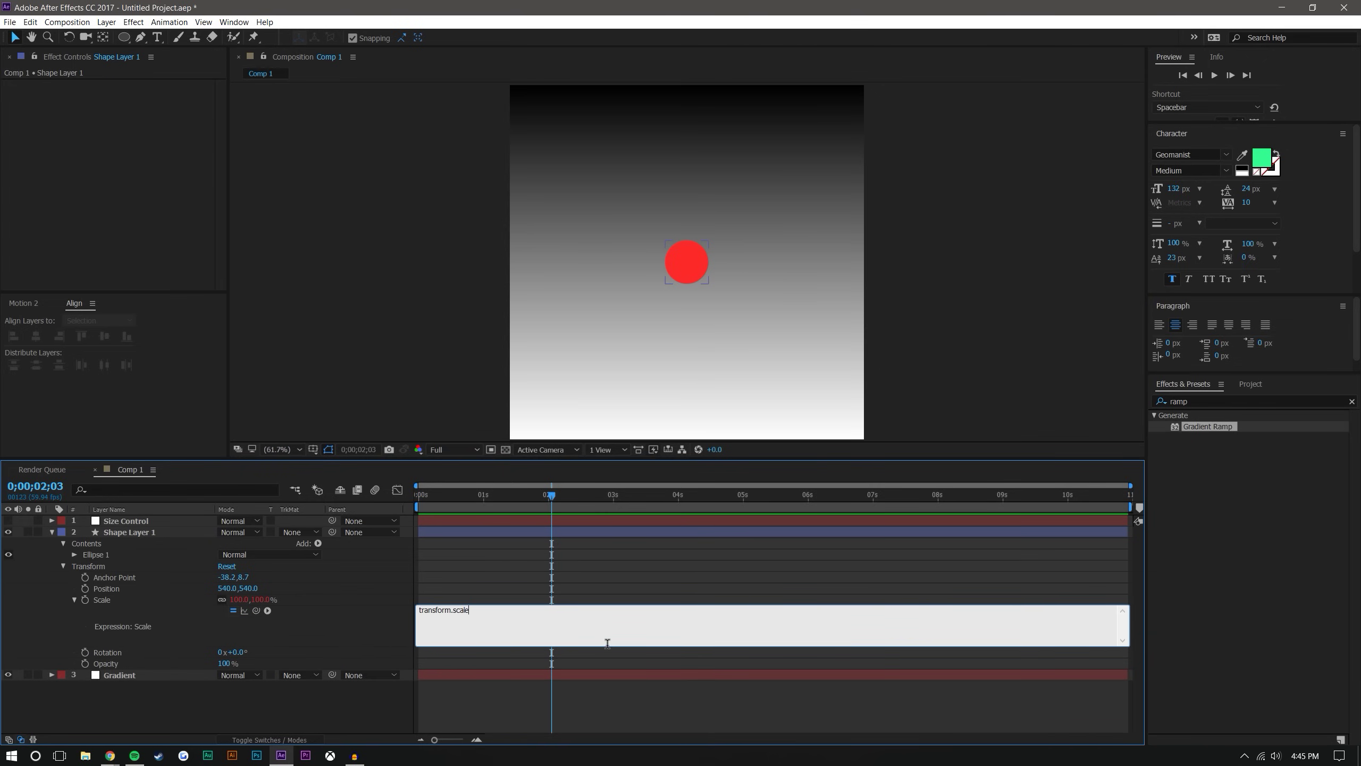
Replace the Scale expression with x = Gradient layer sampleImage(transform.position, [1,1]/2, true, time)[0], then 100*[x,x].
triple_click(510, 614)
text(x = thisComp.layer("G)
drag(520, 609, 435, 597)
key(BackSpace)
key(BackSpace)
drag(268, 610, 119, 674)
text(.sampleImage(transform.postion, [1,1]/2)
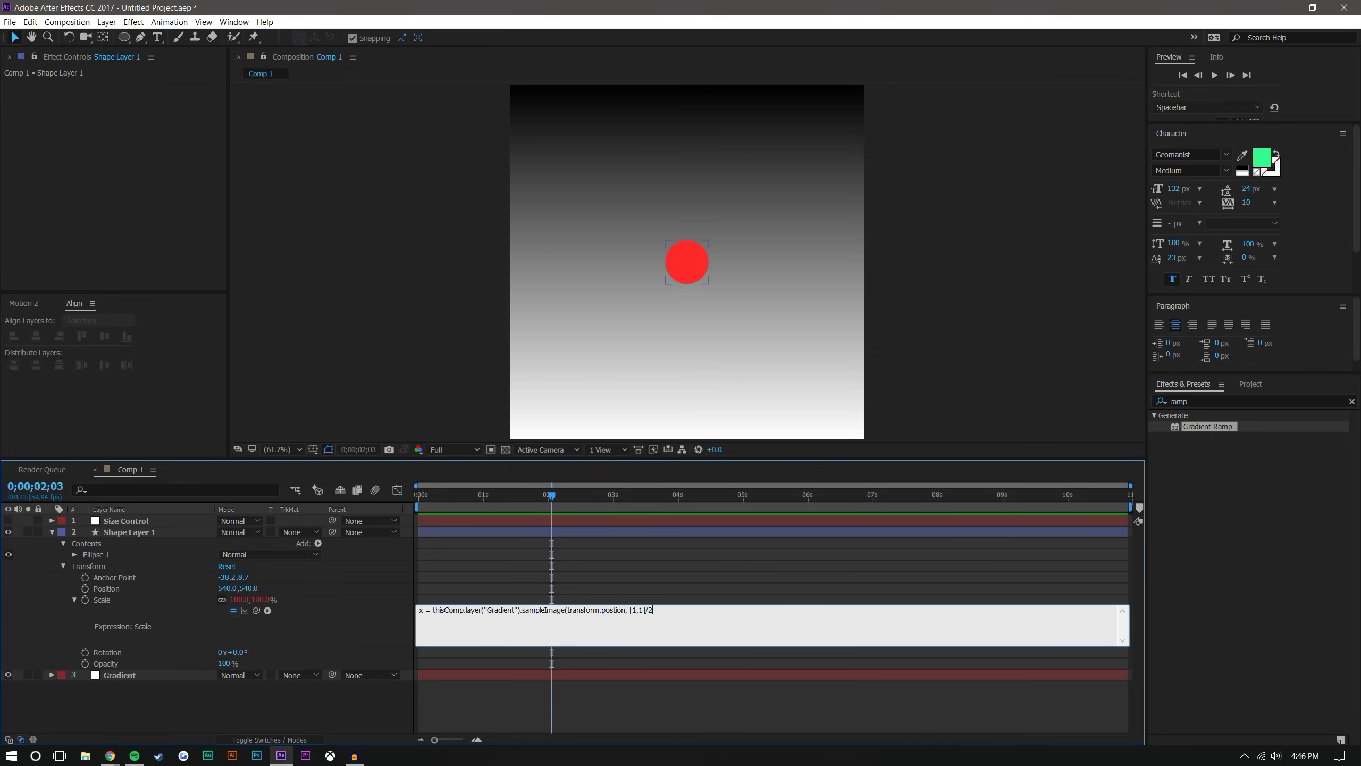
text(ue,time)[0)
key(Return)
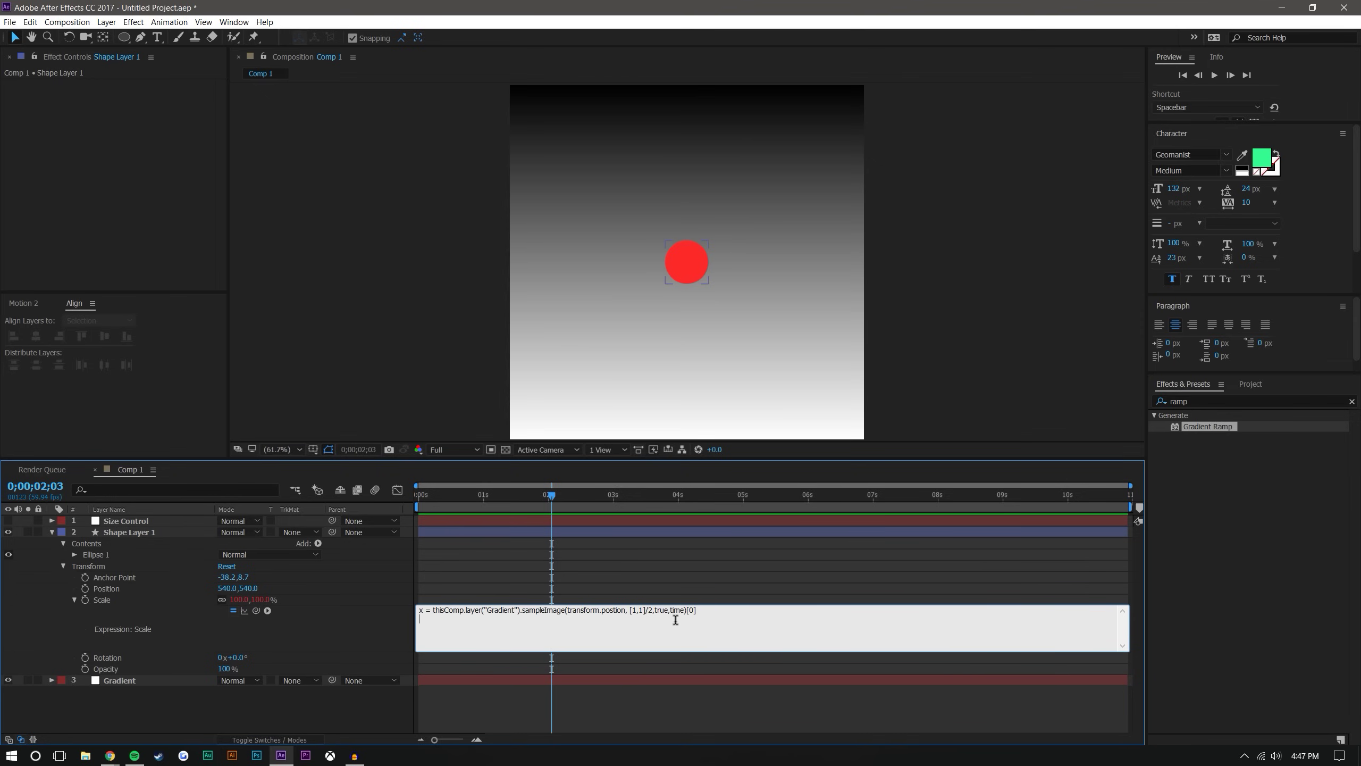
text(100*[x,x)
Commit the Scale expression, then undo and redo to restore the fixed version sampling channel [2] at radius [.5,.5]/2.
click(710, 718)
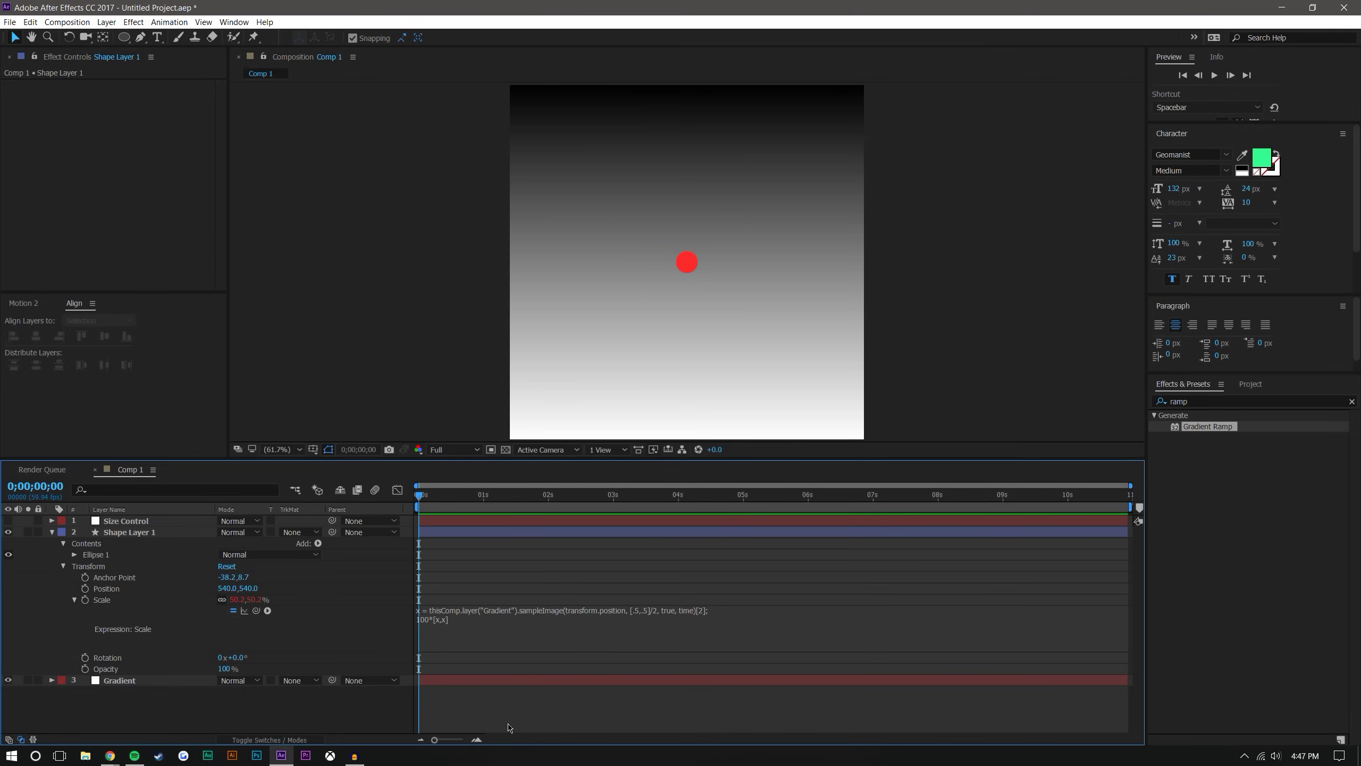
key(ctrl+z)
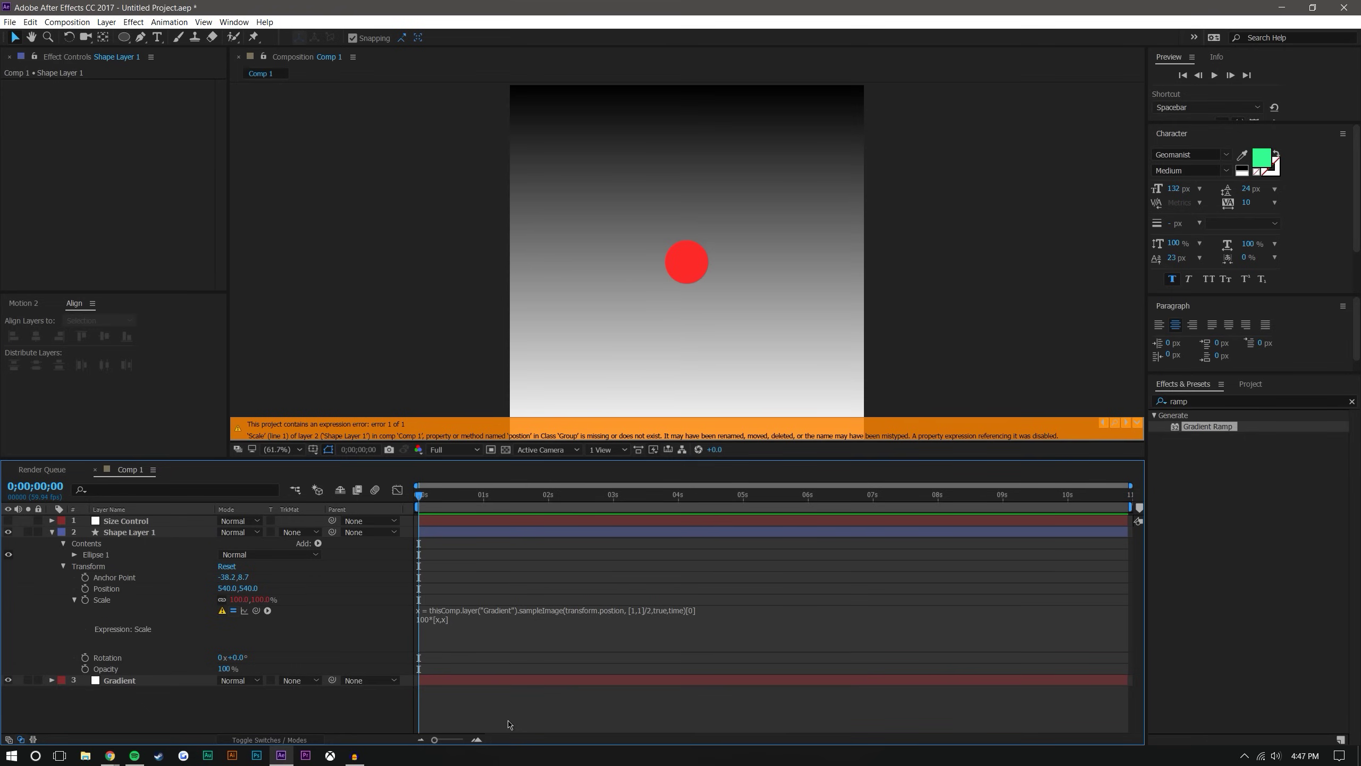
key(ctrl+shift+z)
click(616, 611)
click(621, 609)
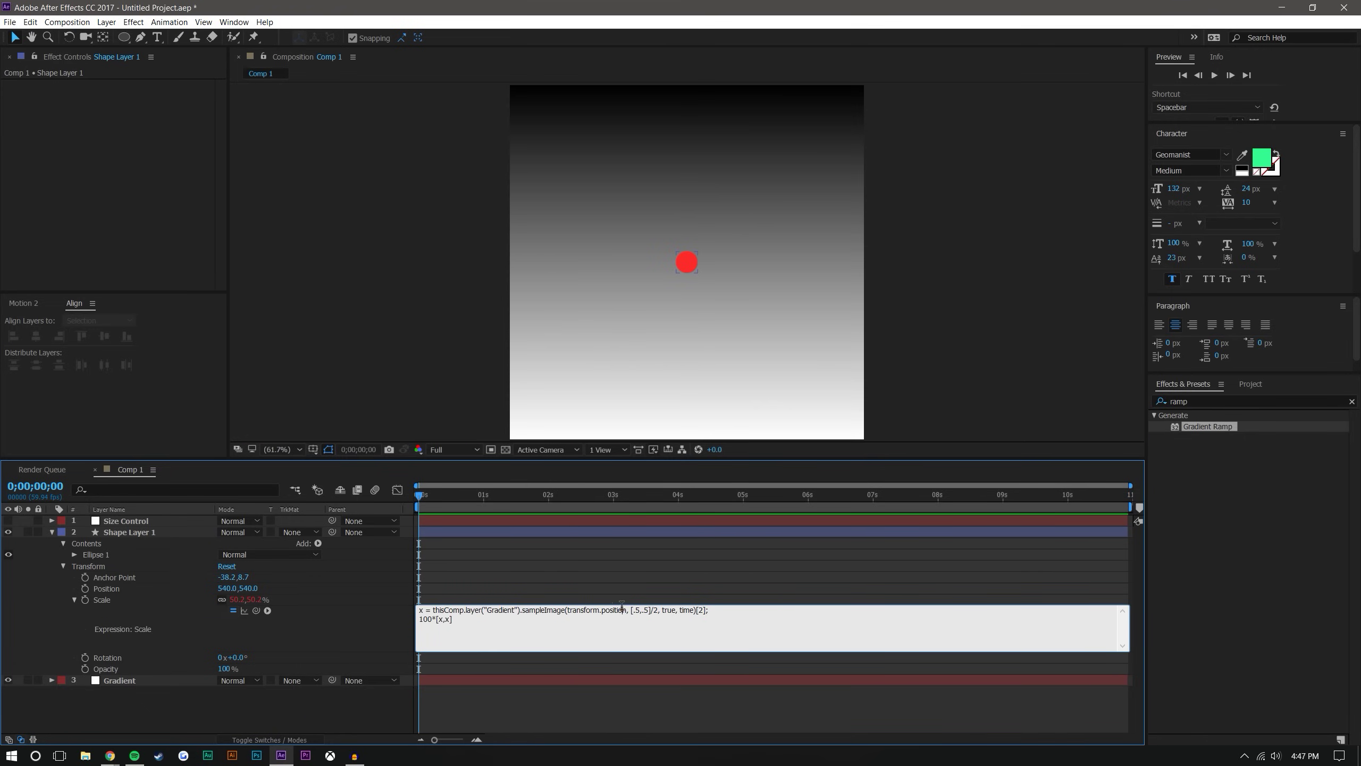
click(549, 703)
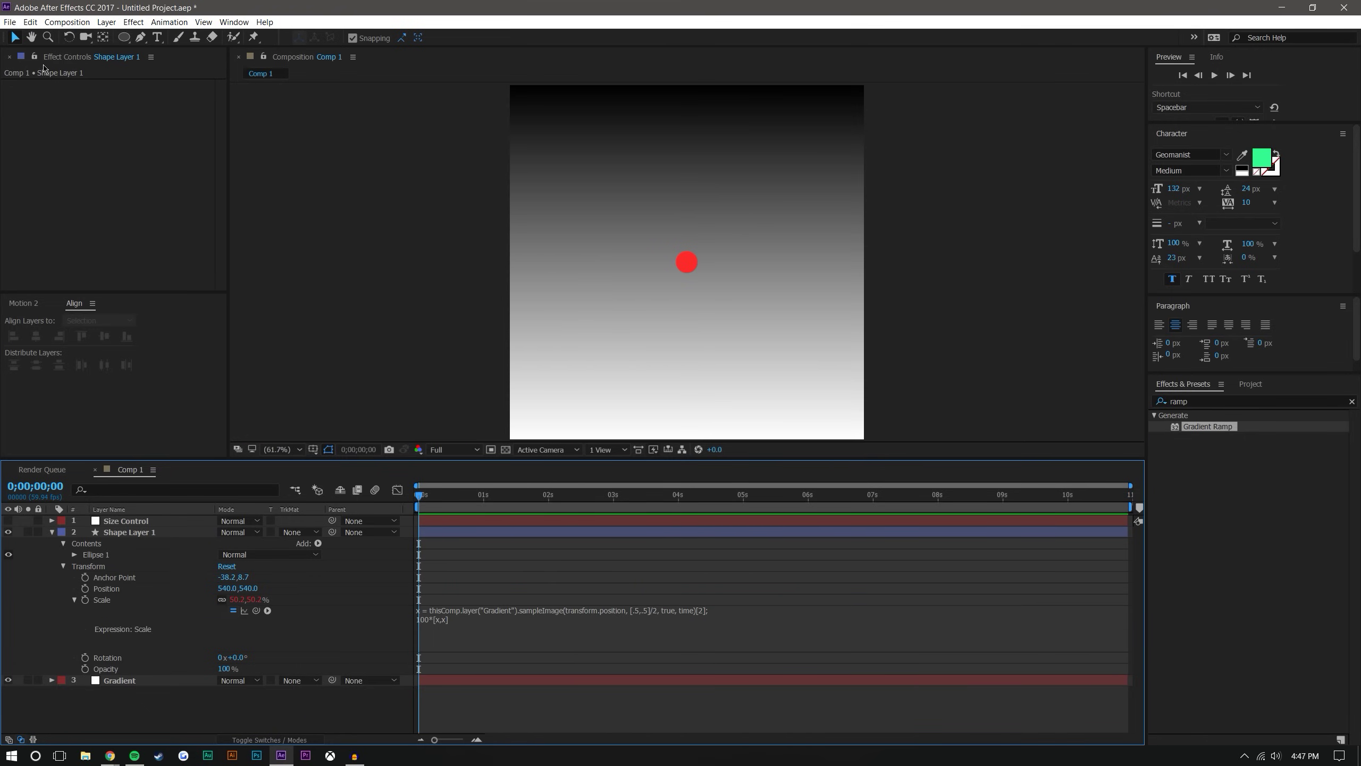
Drag the red circle to the lower left, lower right and bottom of the comp to test its scaling.
click(697, 265)
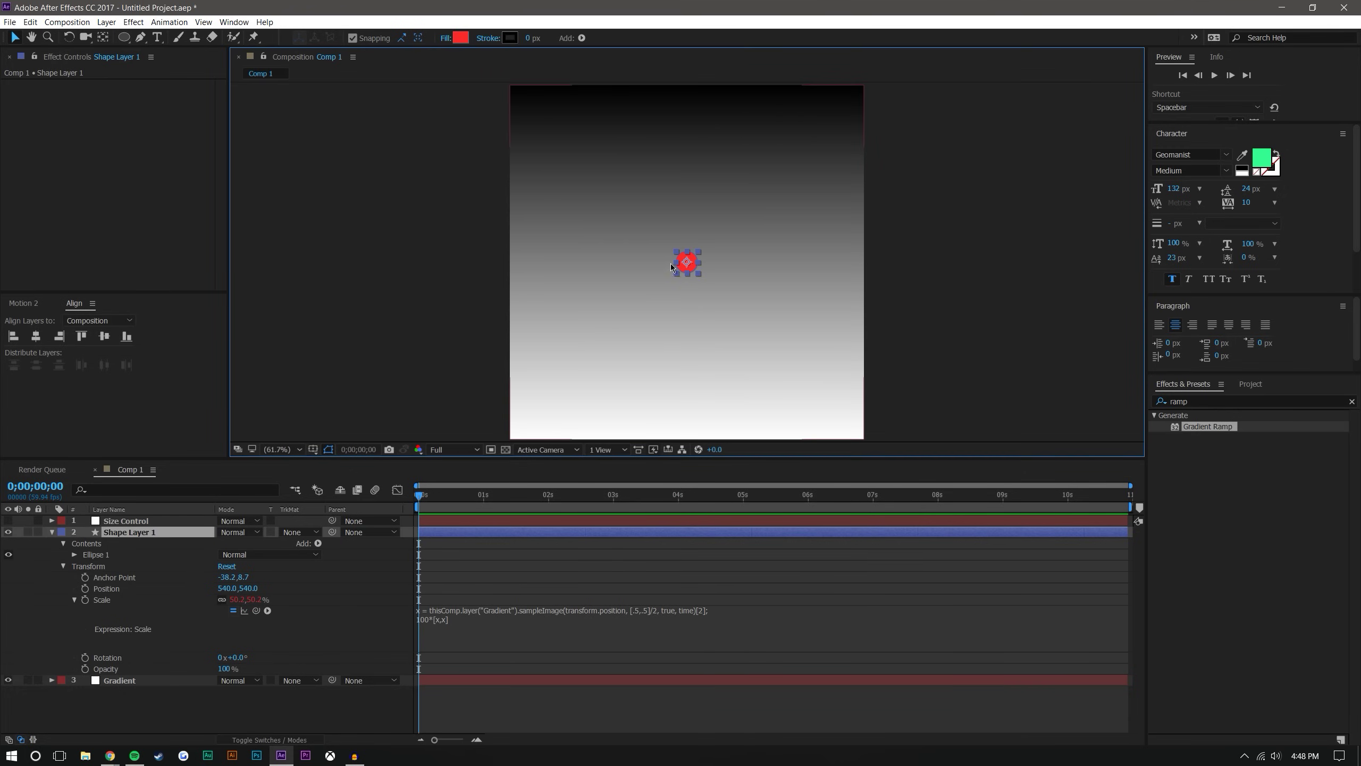
drag(671, 266, 561, 344)
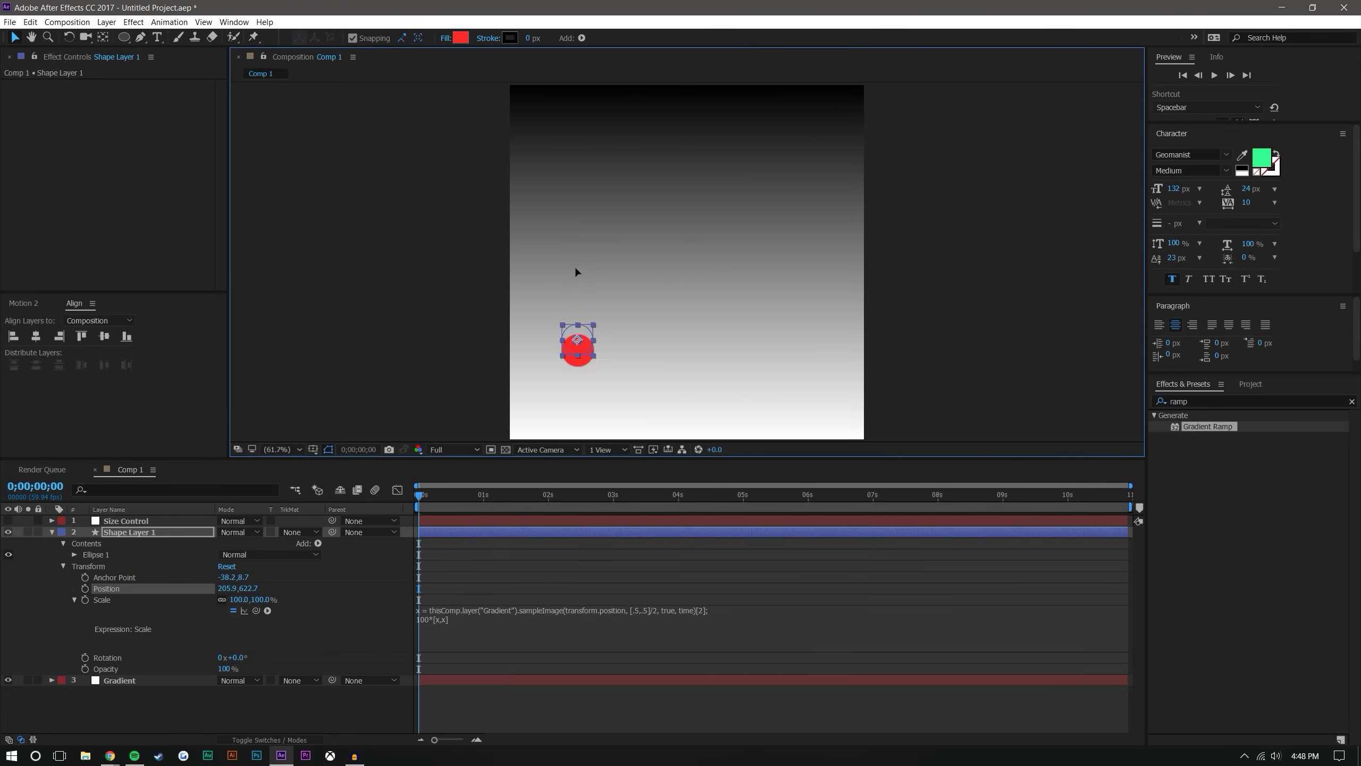
drag(576, 272, 733, 325)
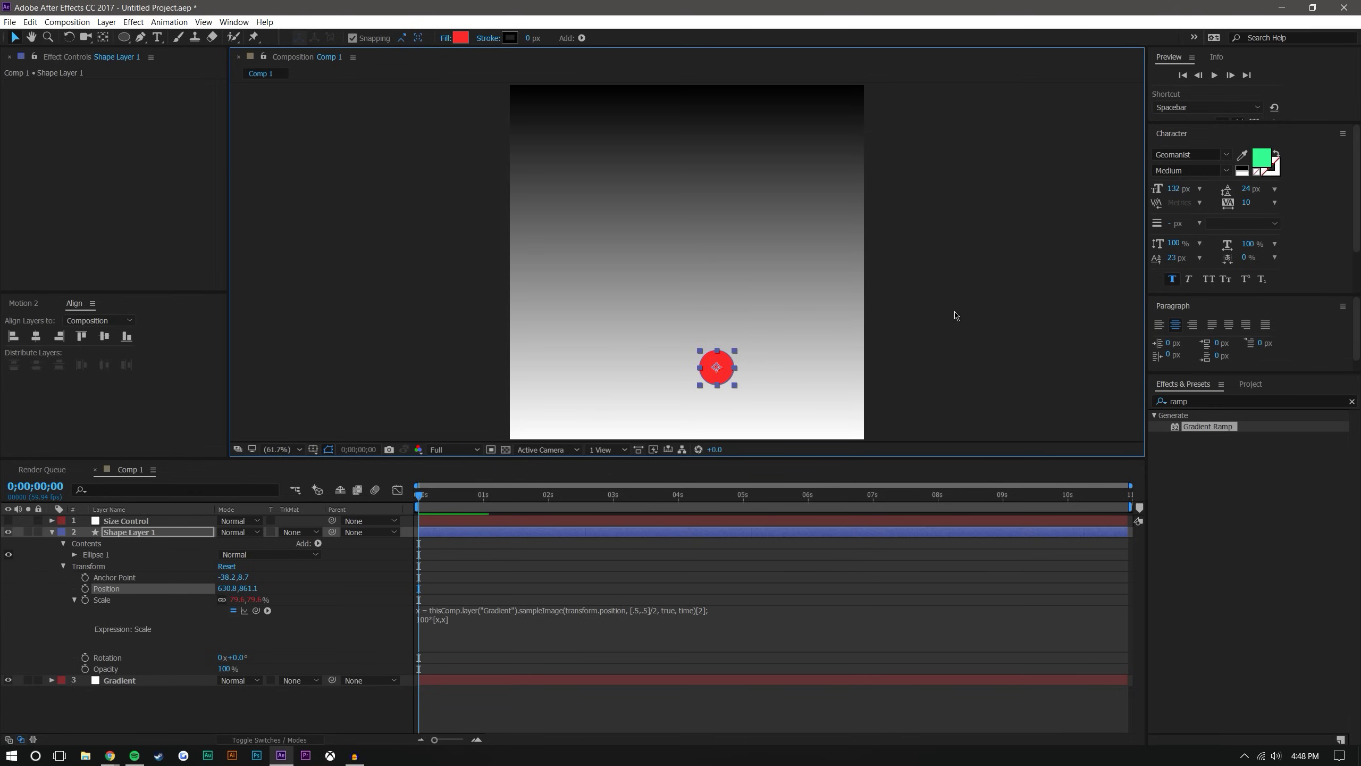
click(956, 315)
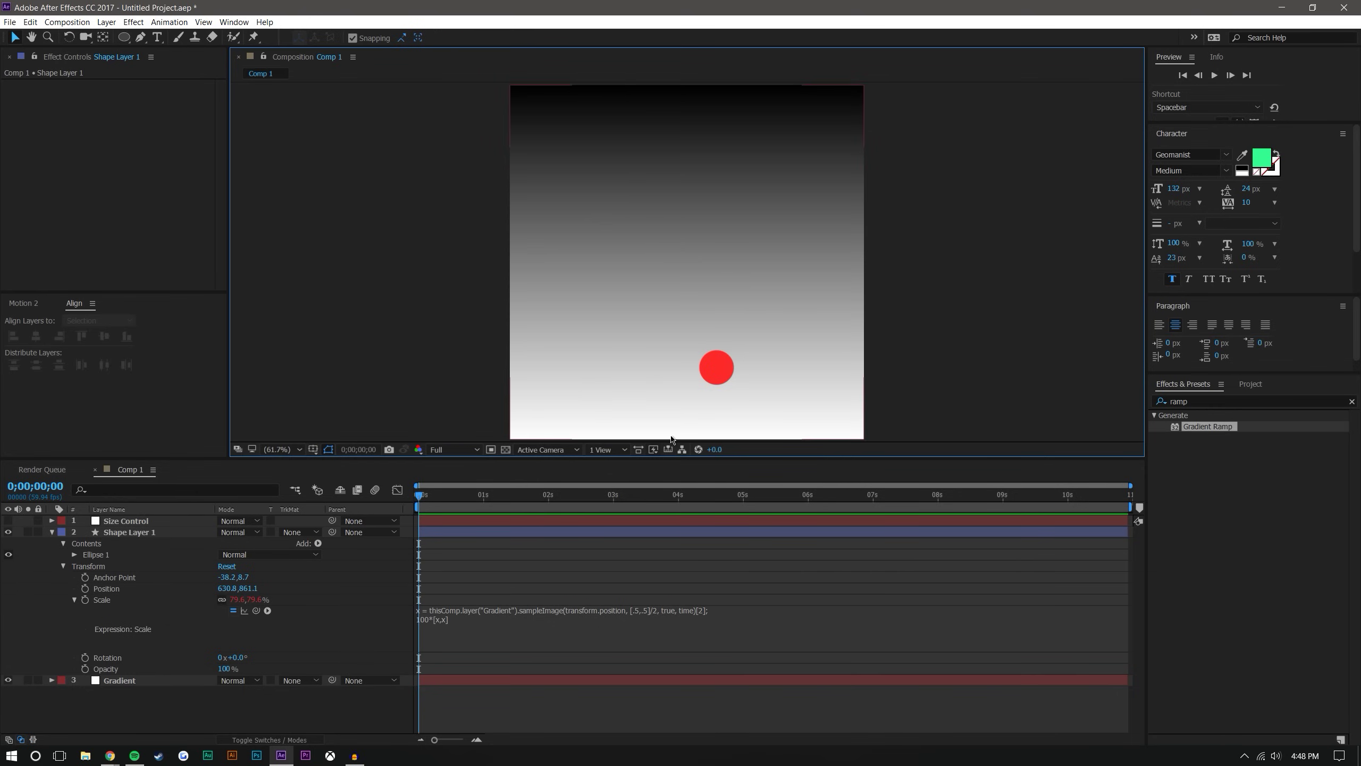
click(716, 370)
scroll(1079, 246, down, 2)
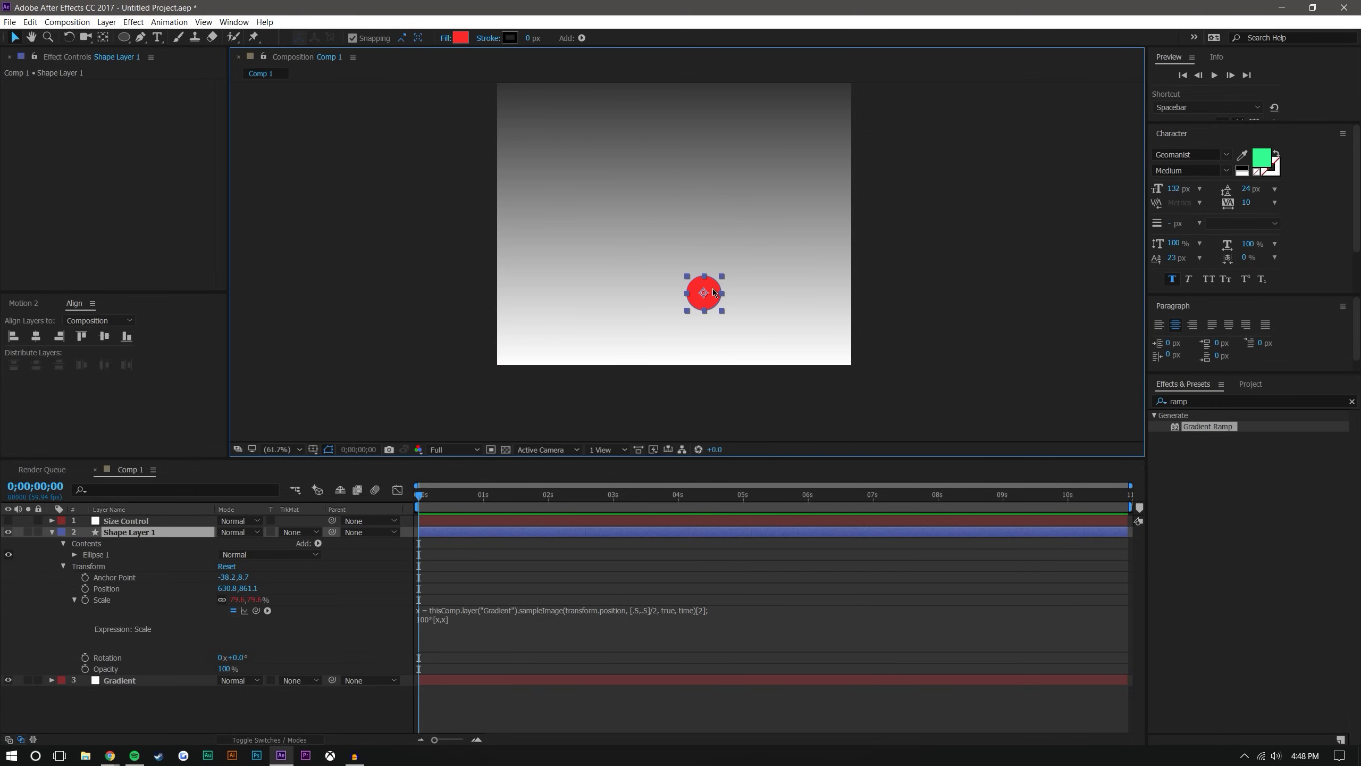
drag(702, 301, 702, 340)
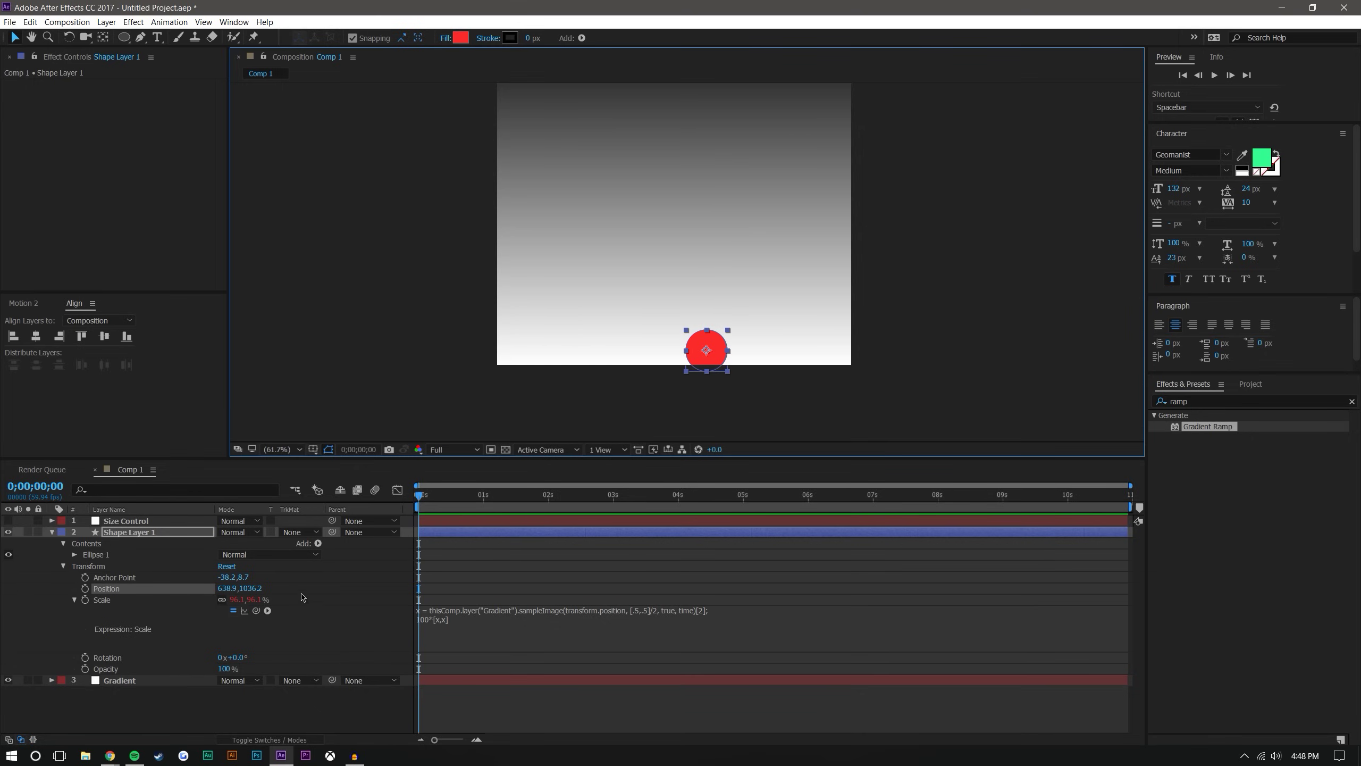
mouse_move(690, 347)
mouse_down()
mouse_move(666, 367)
mouse_move(670, 123)
mouse_up()
key(v)
scroll(686, 316, up, 6)
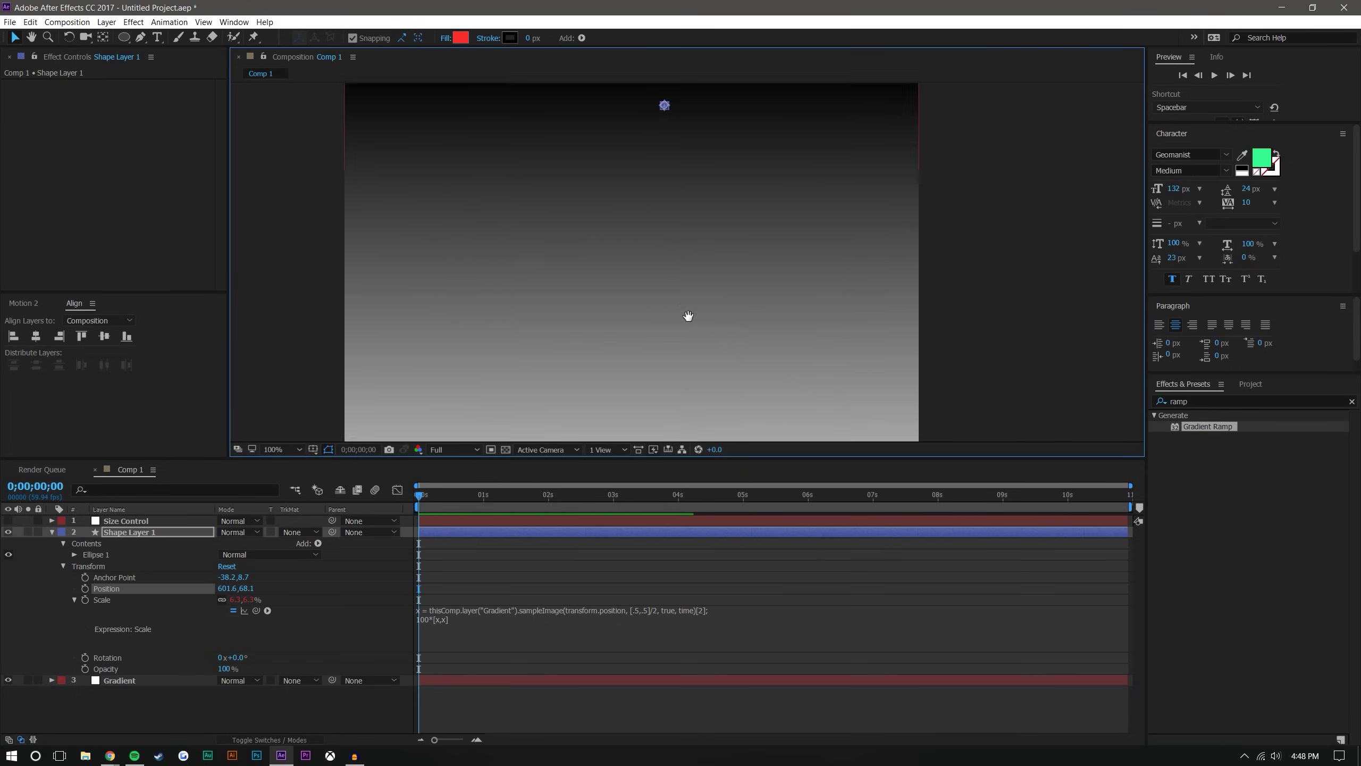
scroll(696, 408, down, 6)
scroll(696, 376, up, 3)
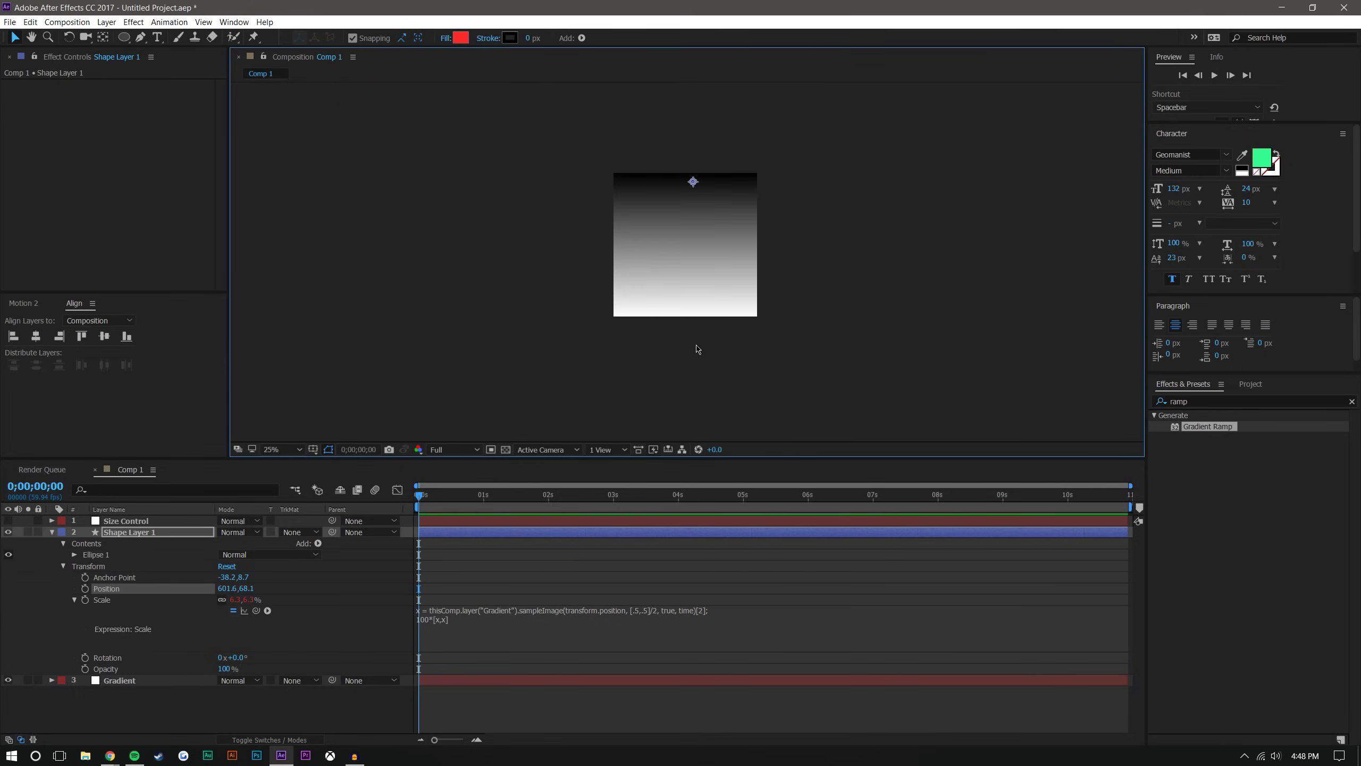
Fit the comp in the viewer and move the tiny circle from the top to the comp centre.
click(280, 449)
click(304, 477)
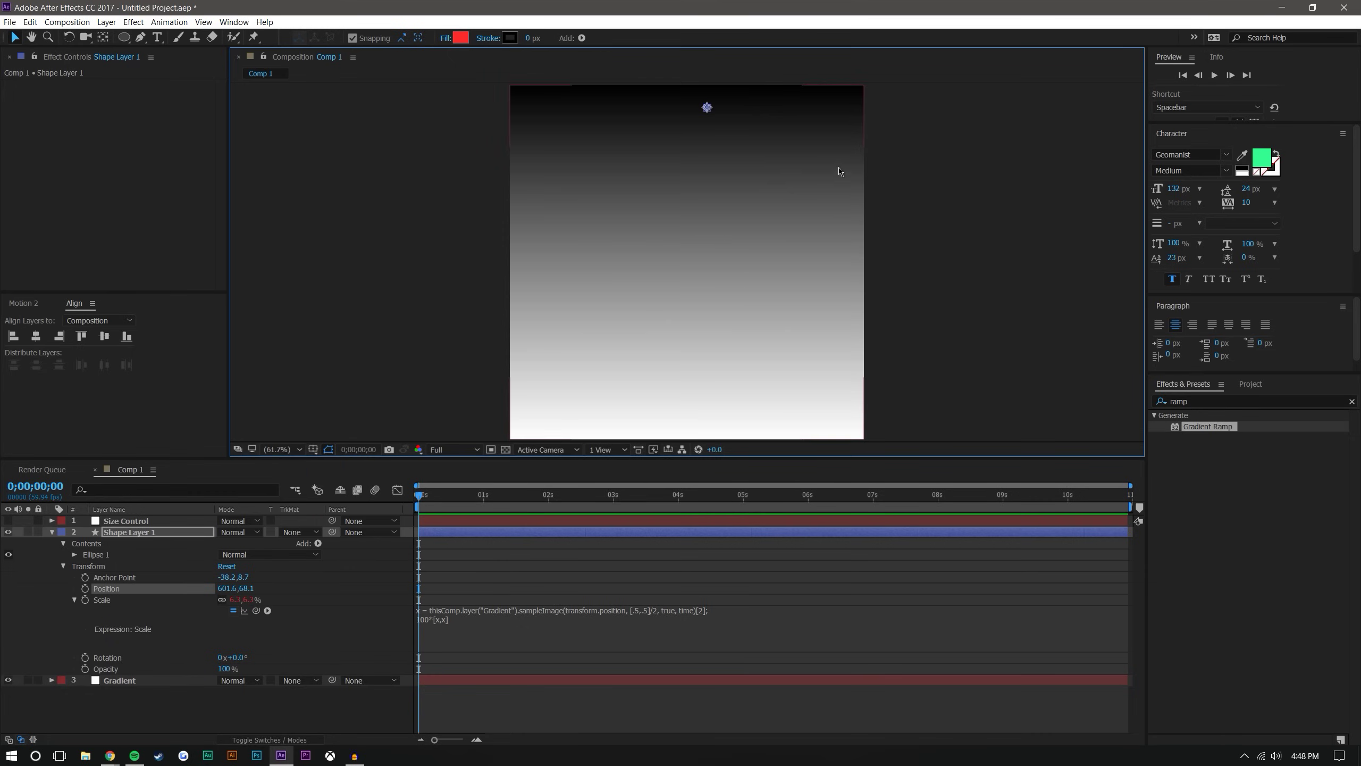
key(F2)
click(707, 109)
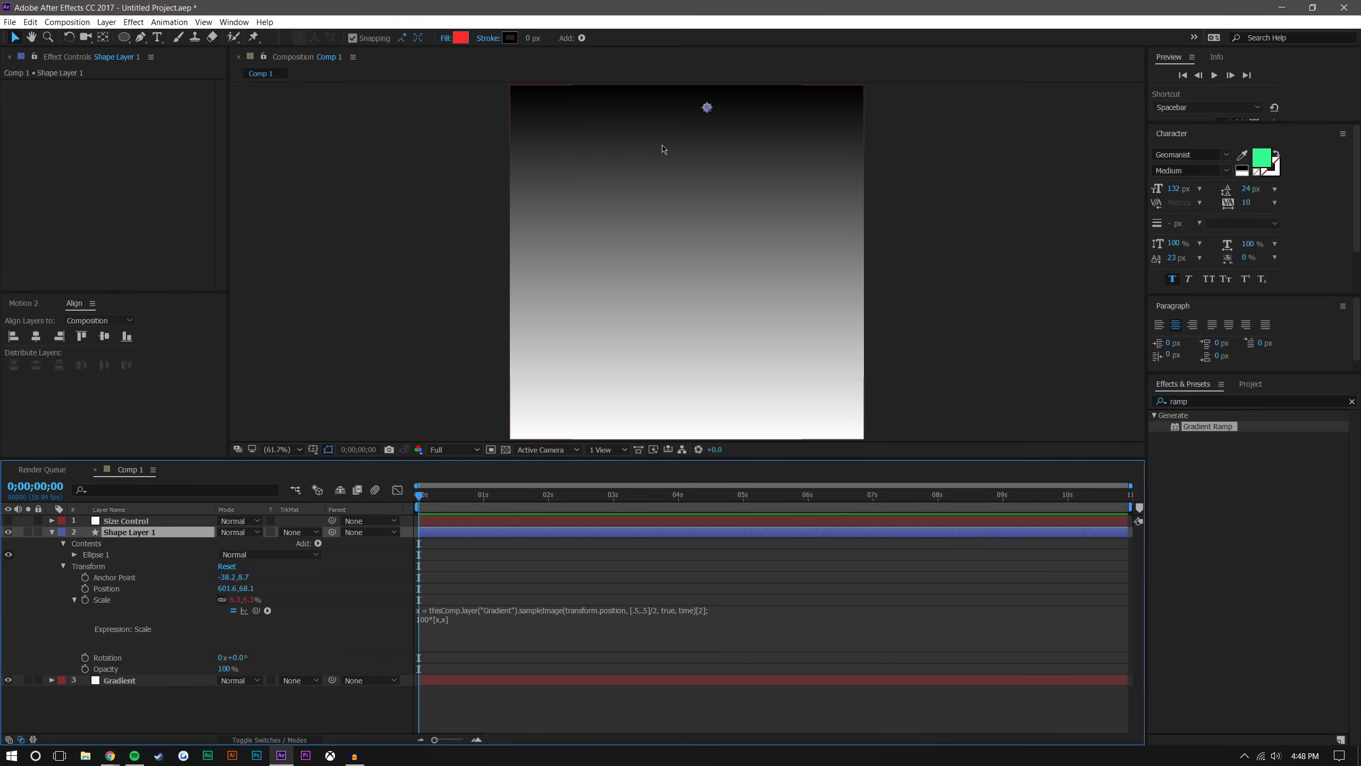
drag(707, 109, 686, 310)
key(F2)
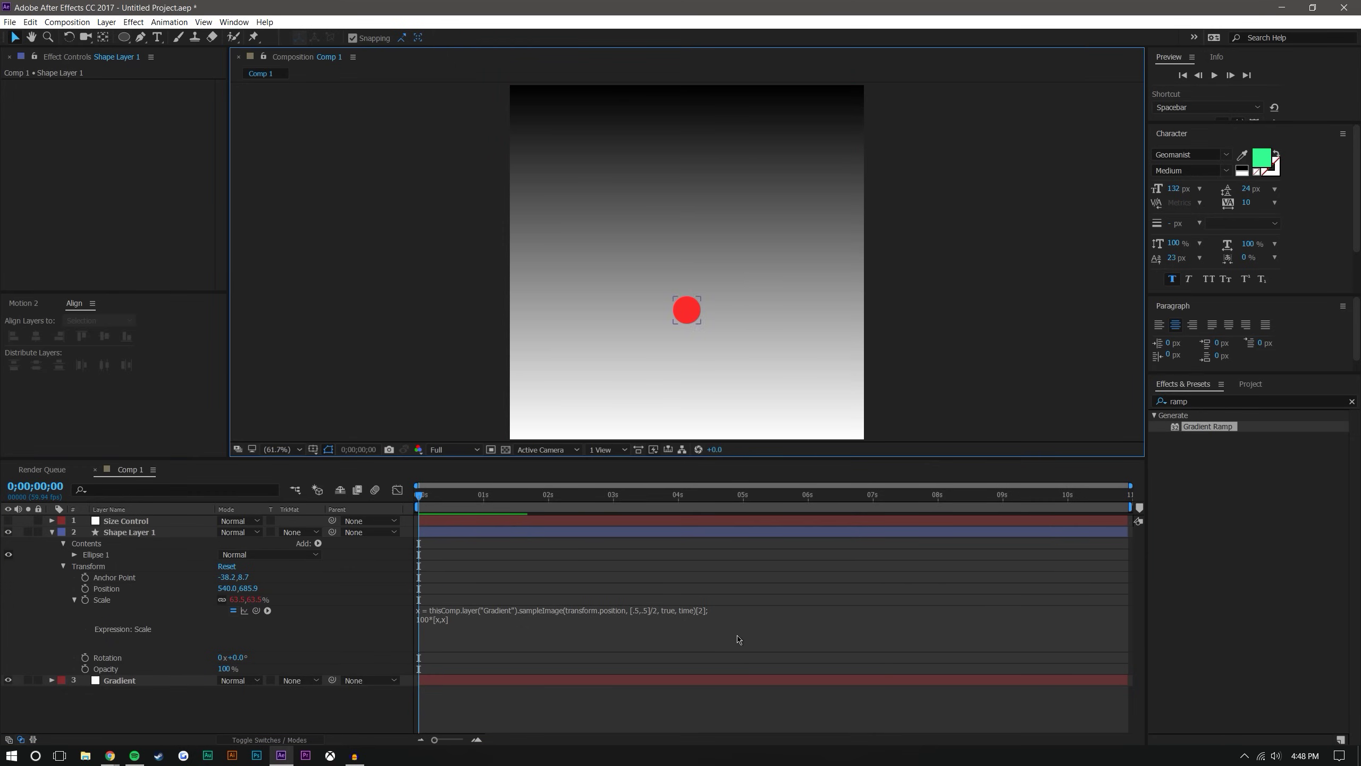
click(659, 710)
Create a text layer reading 'ate' in the upper part of the comp.
click(156, 37)
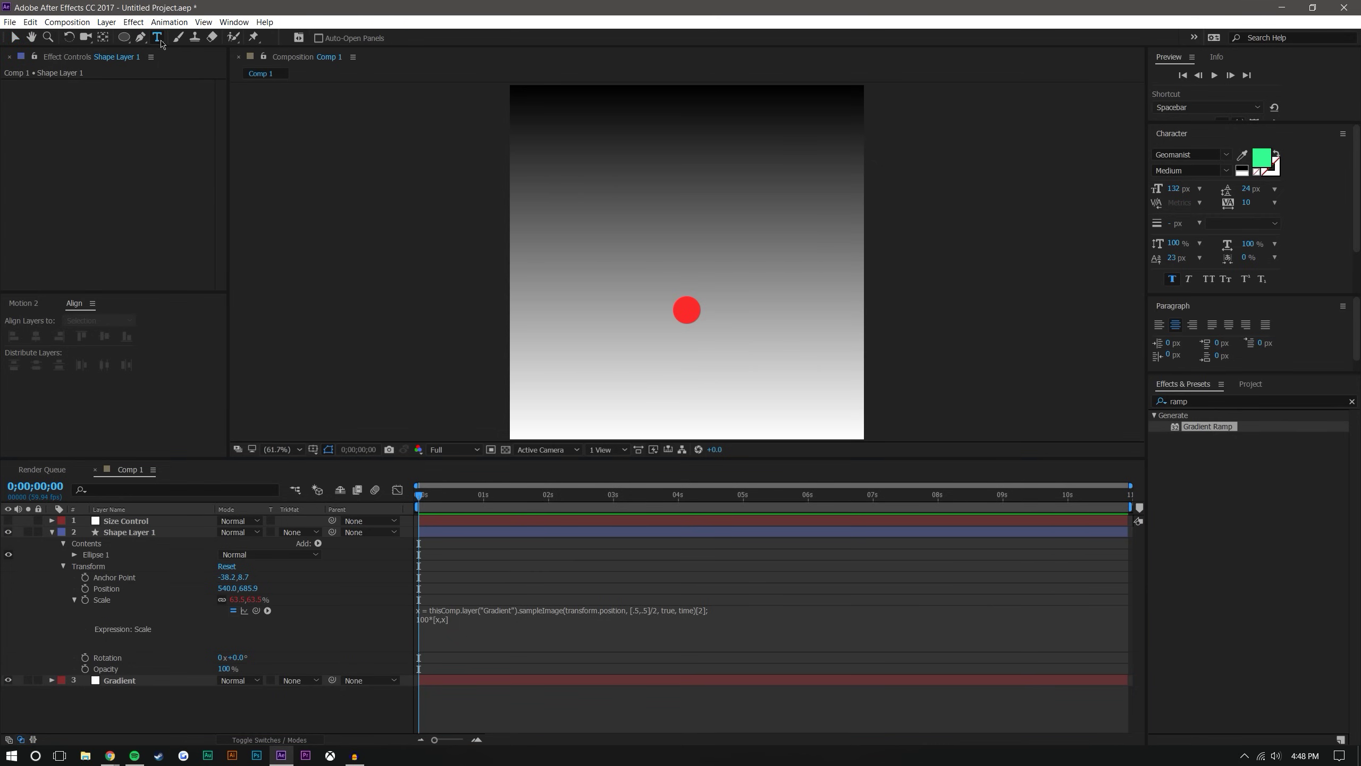
click(605, 220)
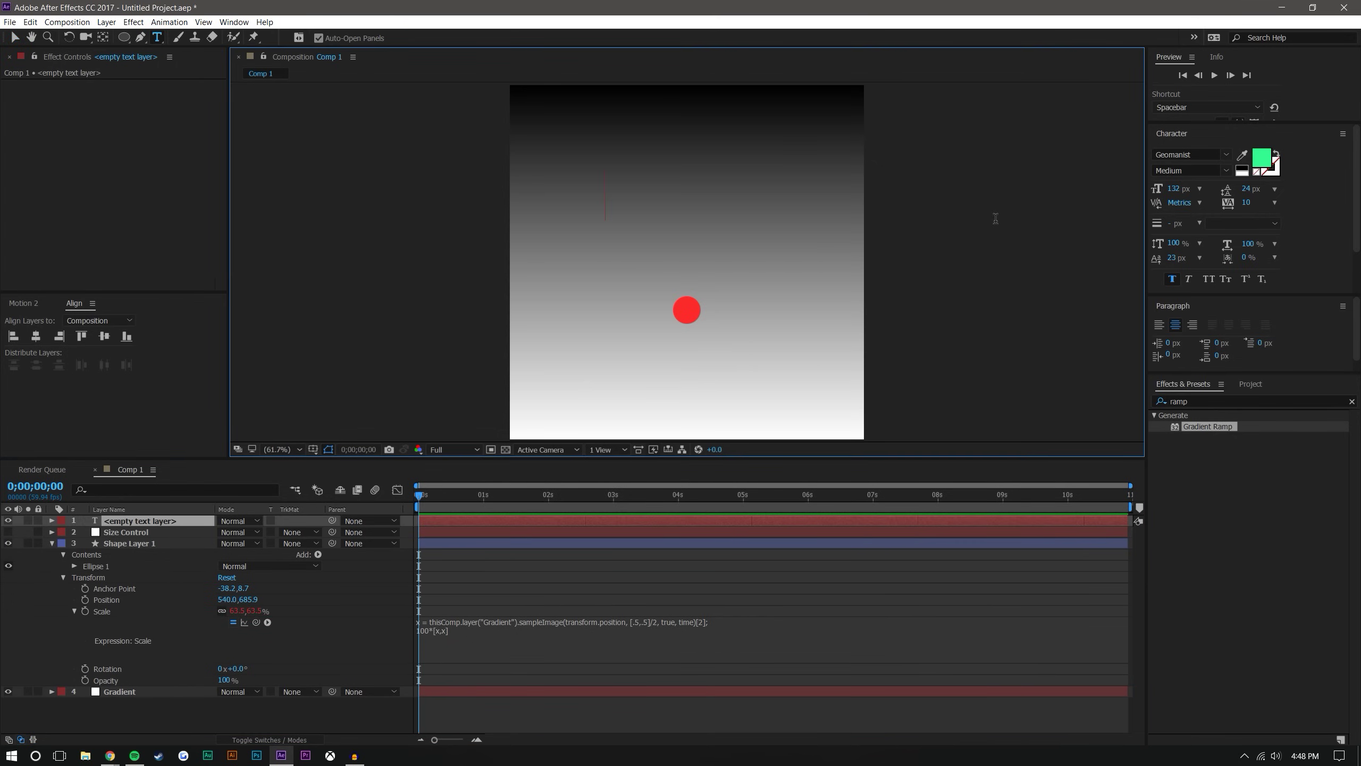
text(ate)
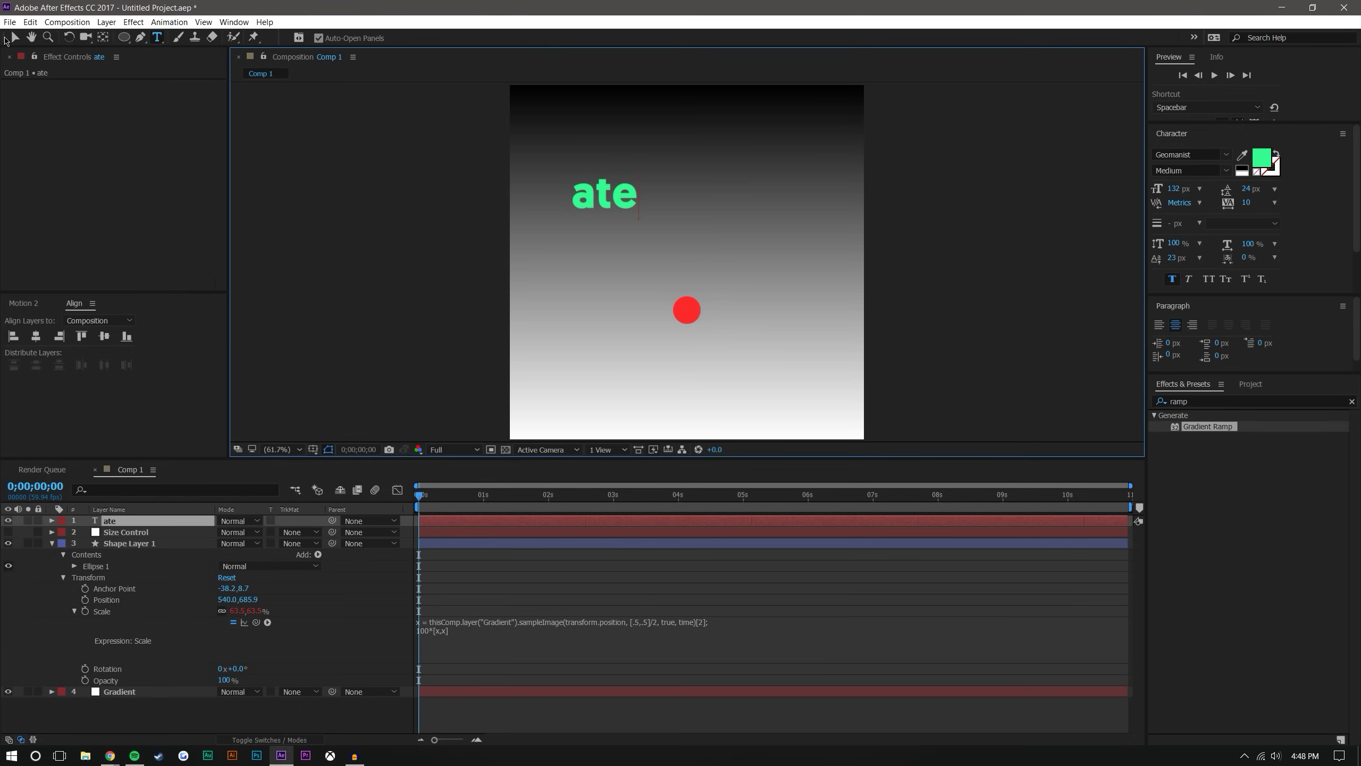
click(14, 37)
click(115, 640)
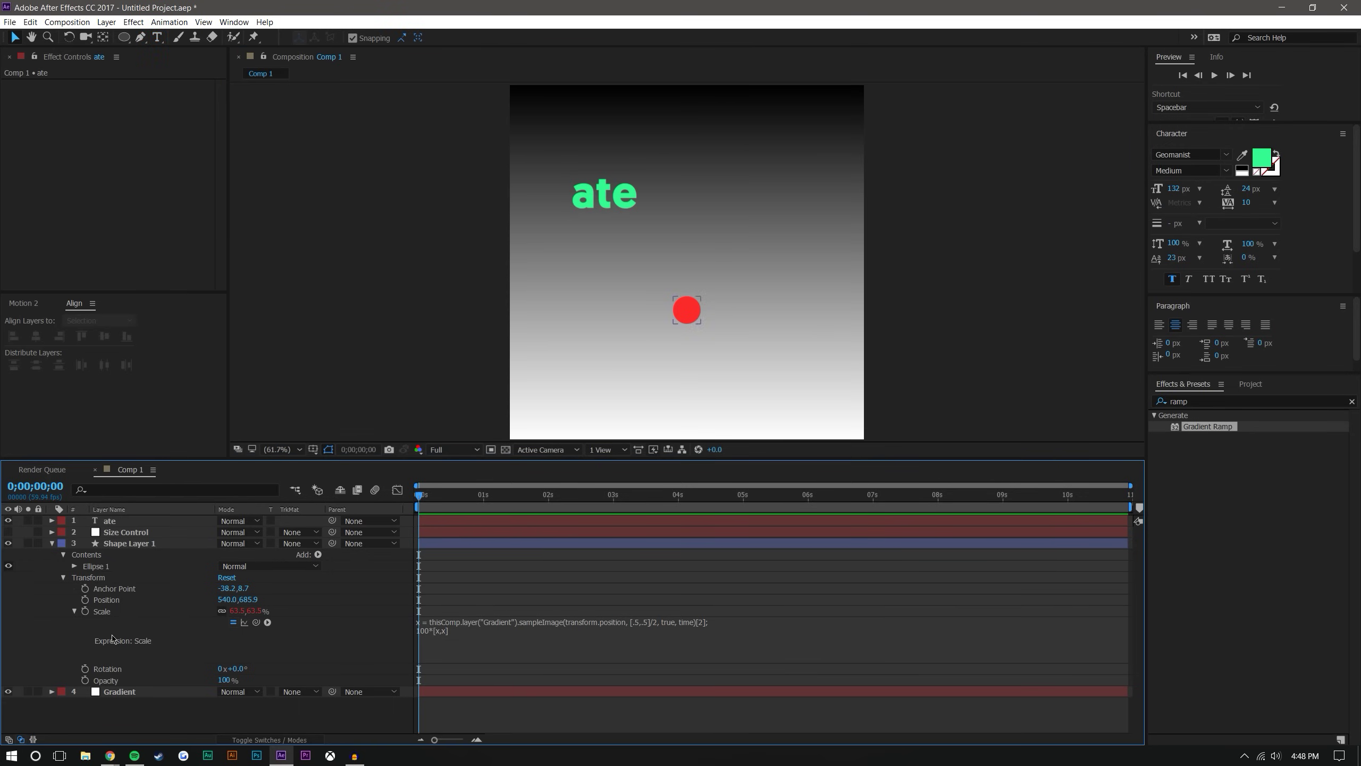
Give the ate layer's Source Text an expression that displays the sampled Gradient colour values.
click(52, 520)
click(62, 531)
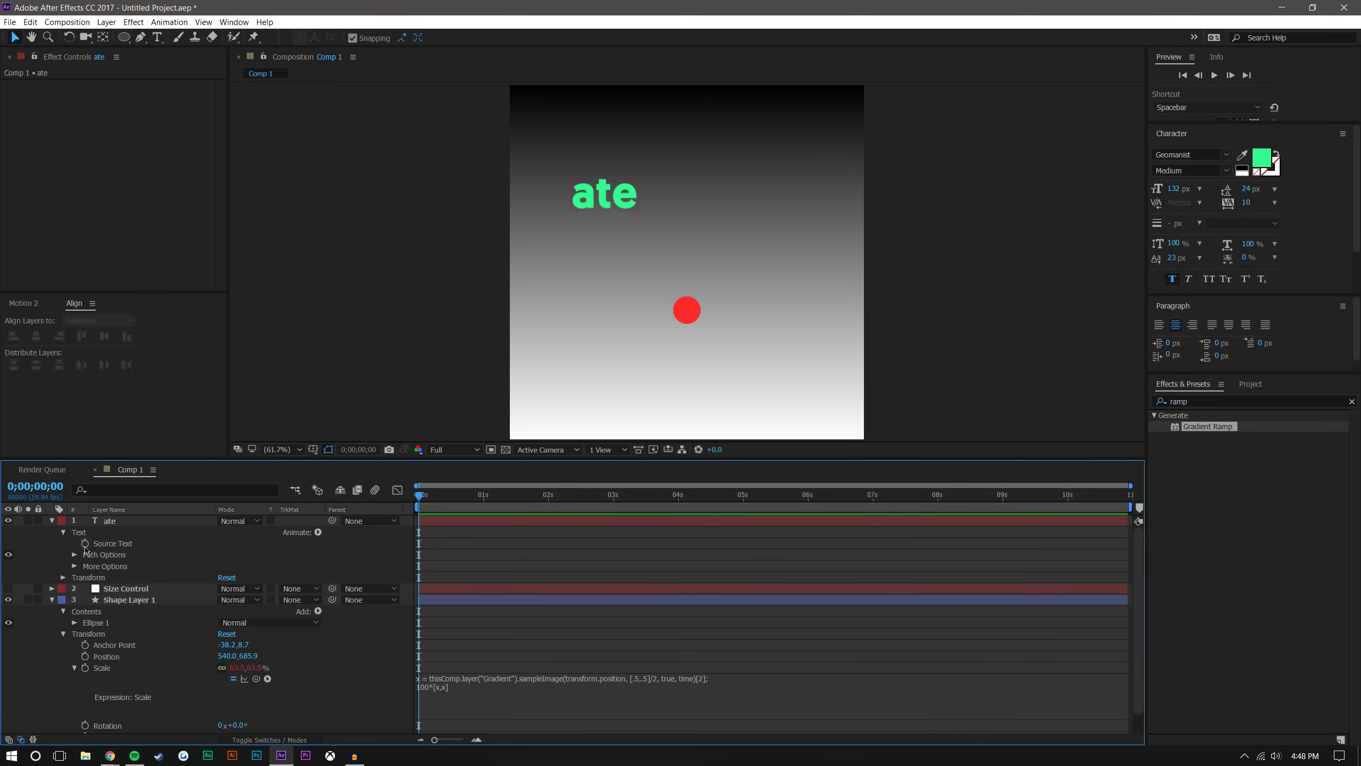
alt+click(86, 544)
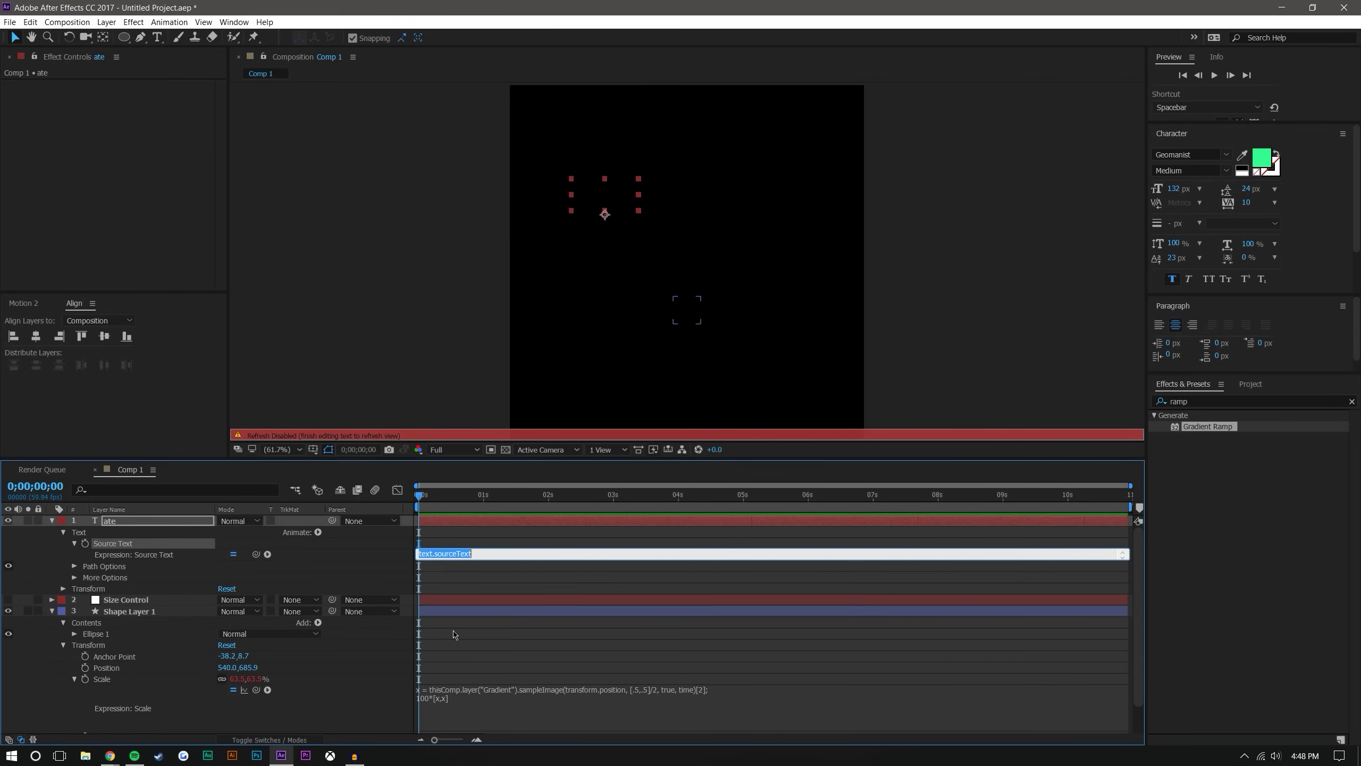
click(572, 579)
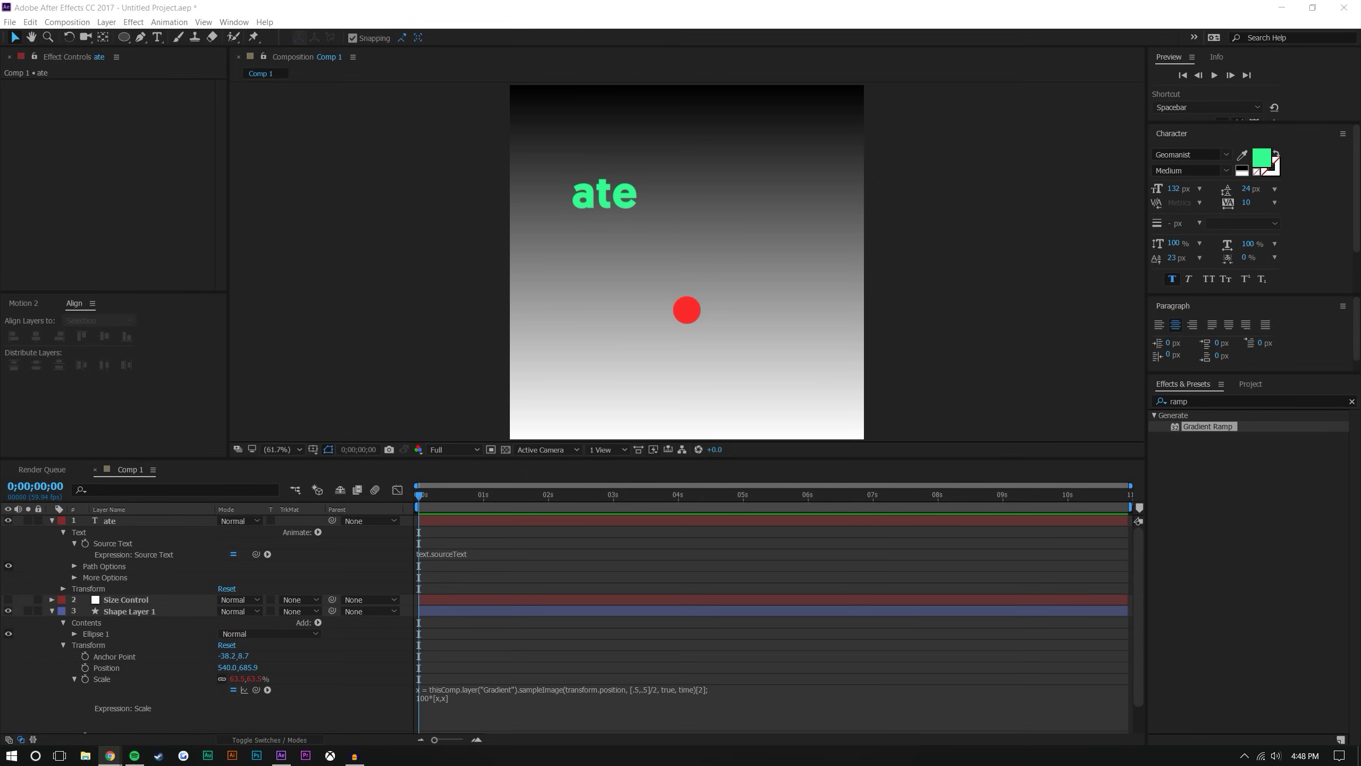
click(449, 561)
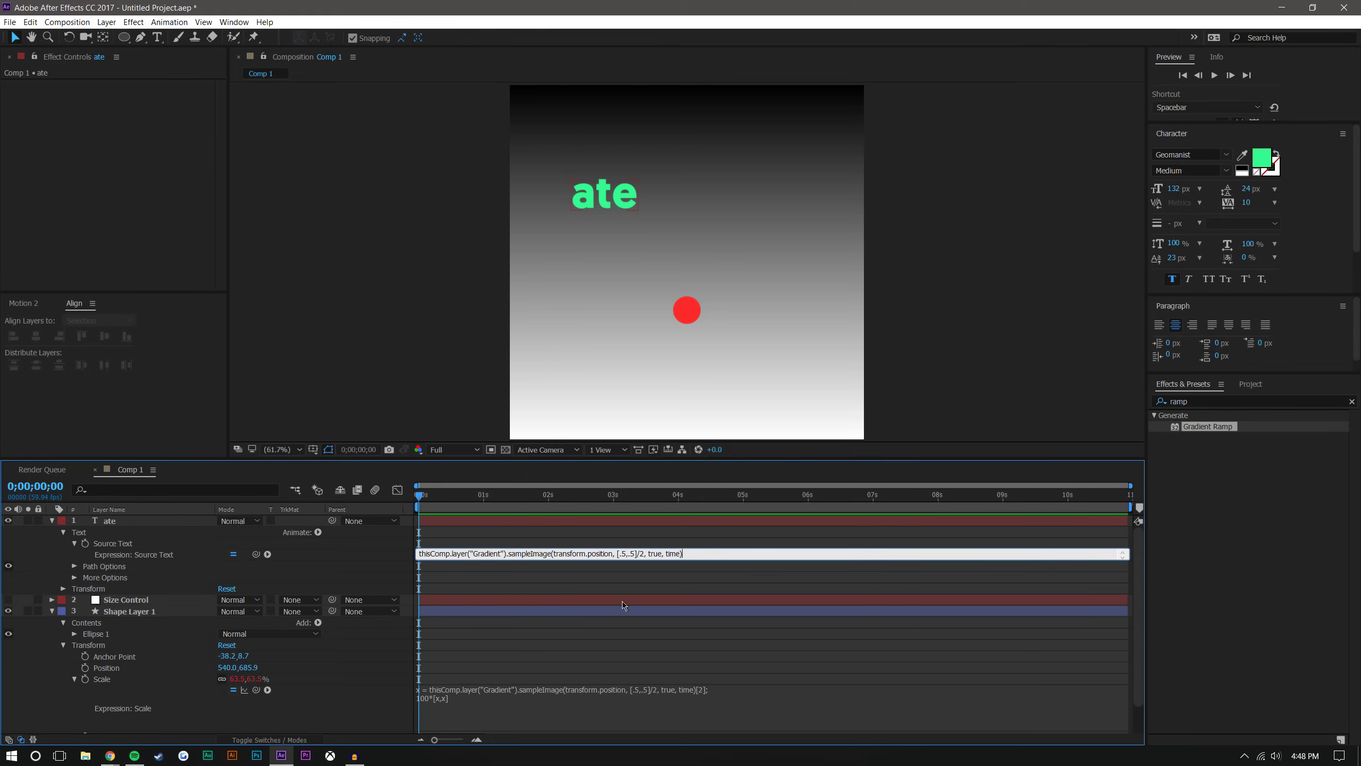
click(811, 698)
Move the time to 0;00;02;38, shrink the text to 21% and place it at the comp centre.
click(734, 547)
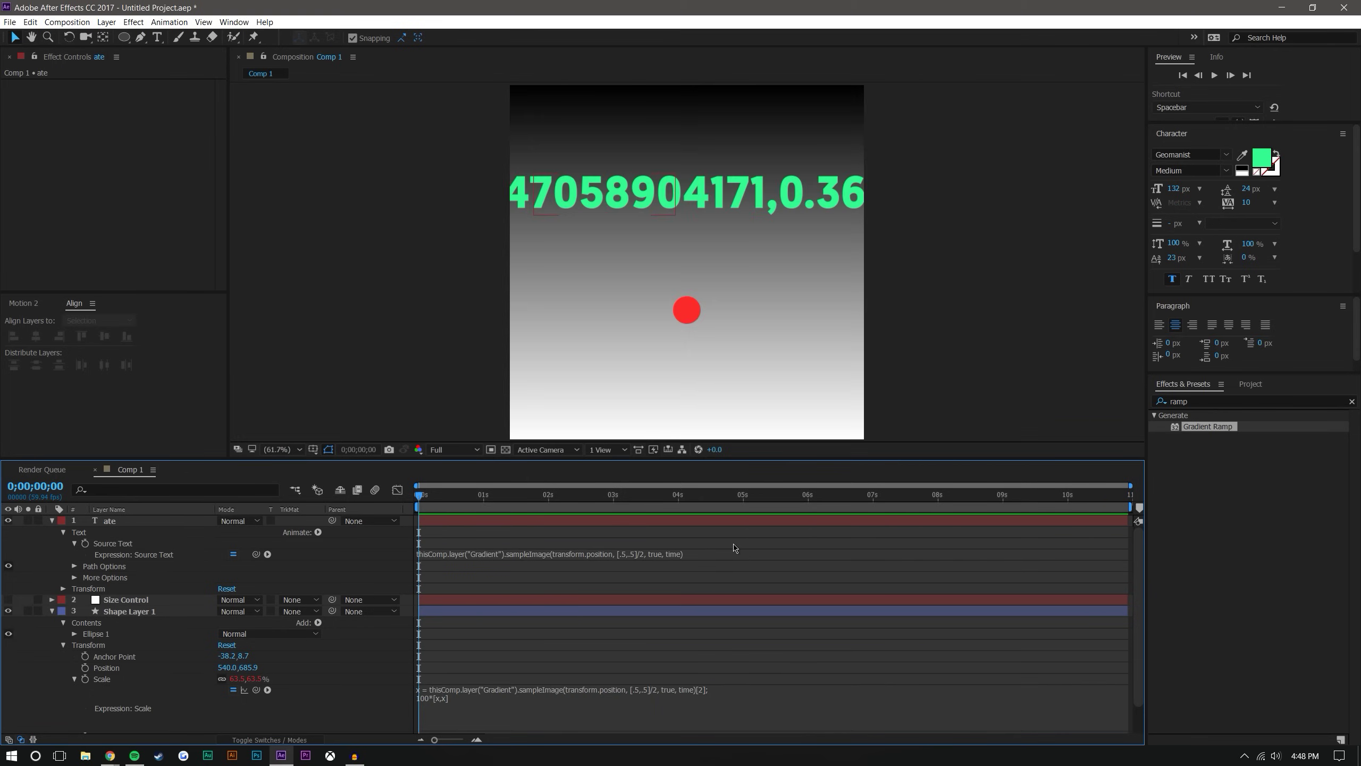
drag(603, 508, 590, 508)
click(143, 521)
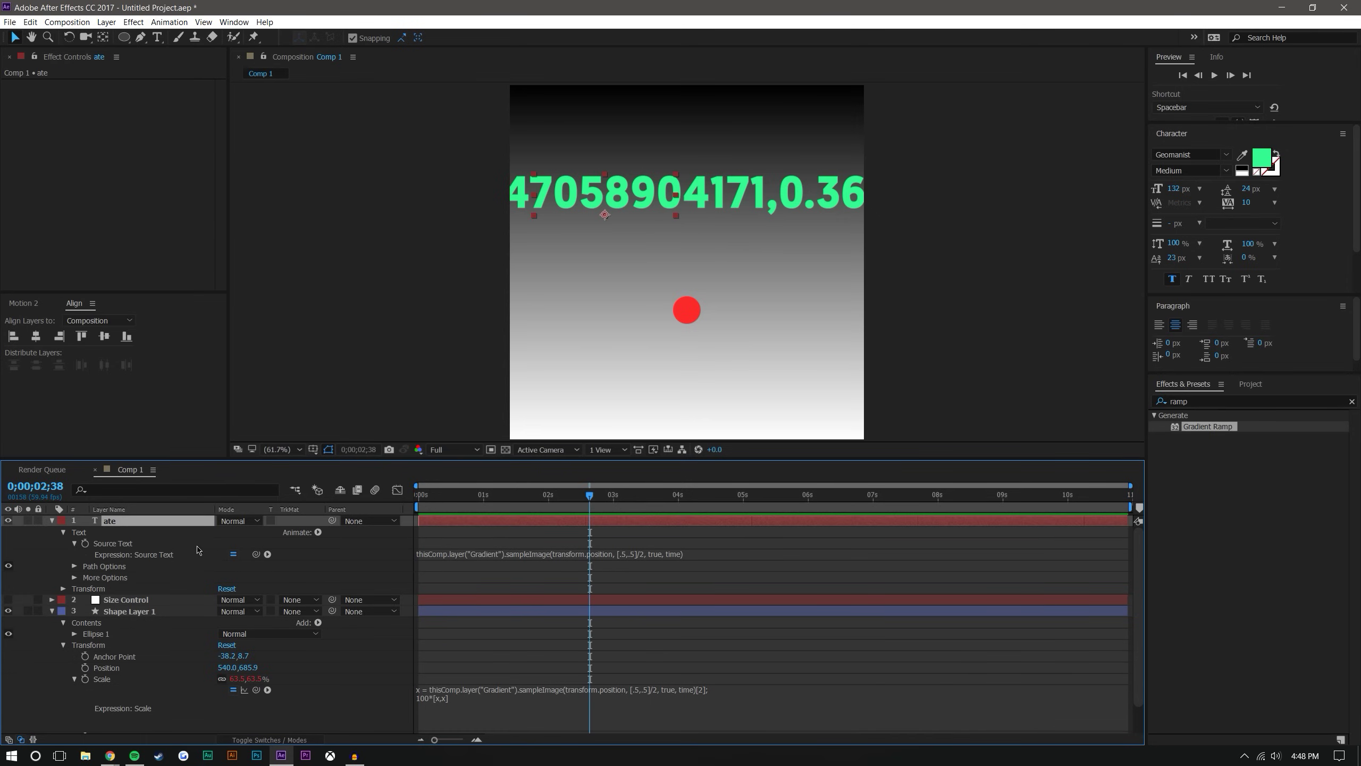
key(s)
drag(257, 532, 215, 531)
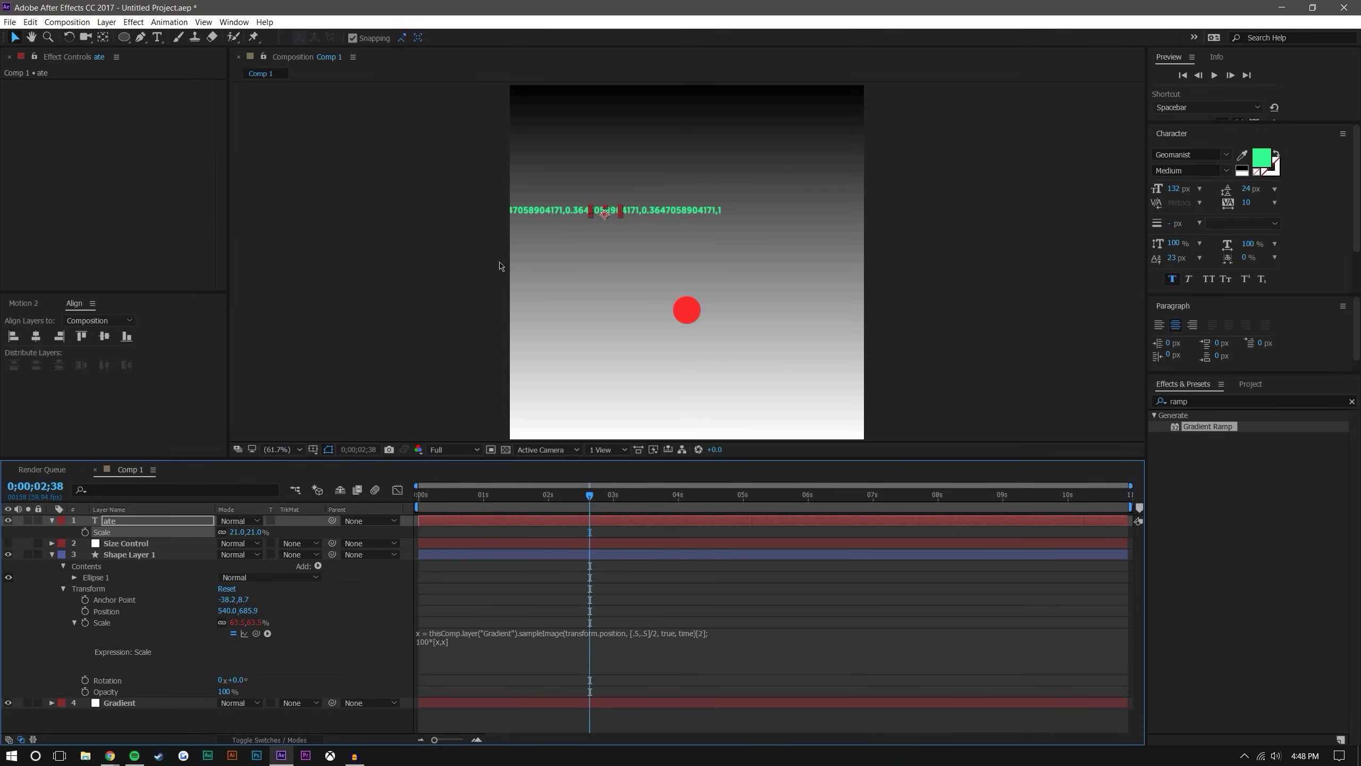
drag(608, 217, 755, 246)
click(755, 241)
key(slash)
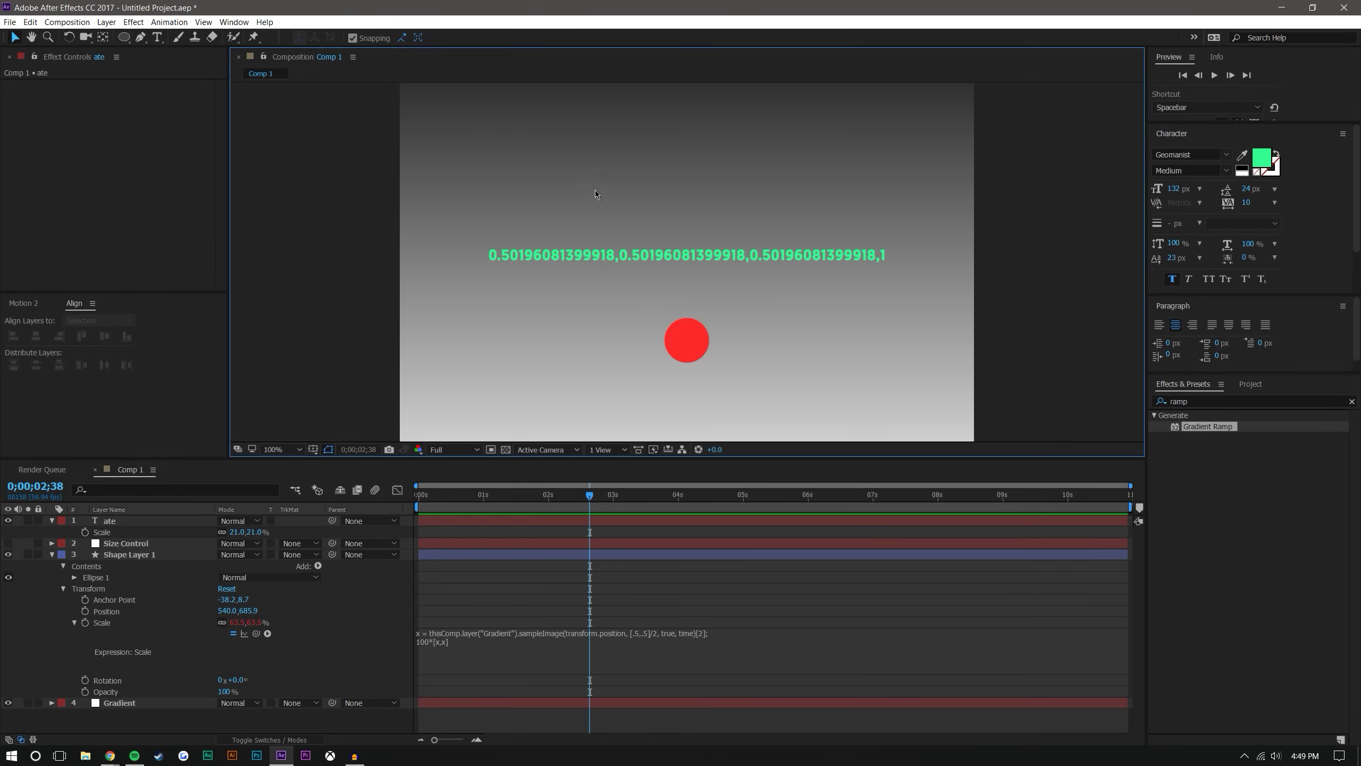
click(134, 554)
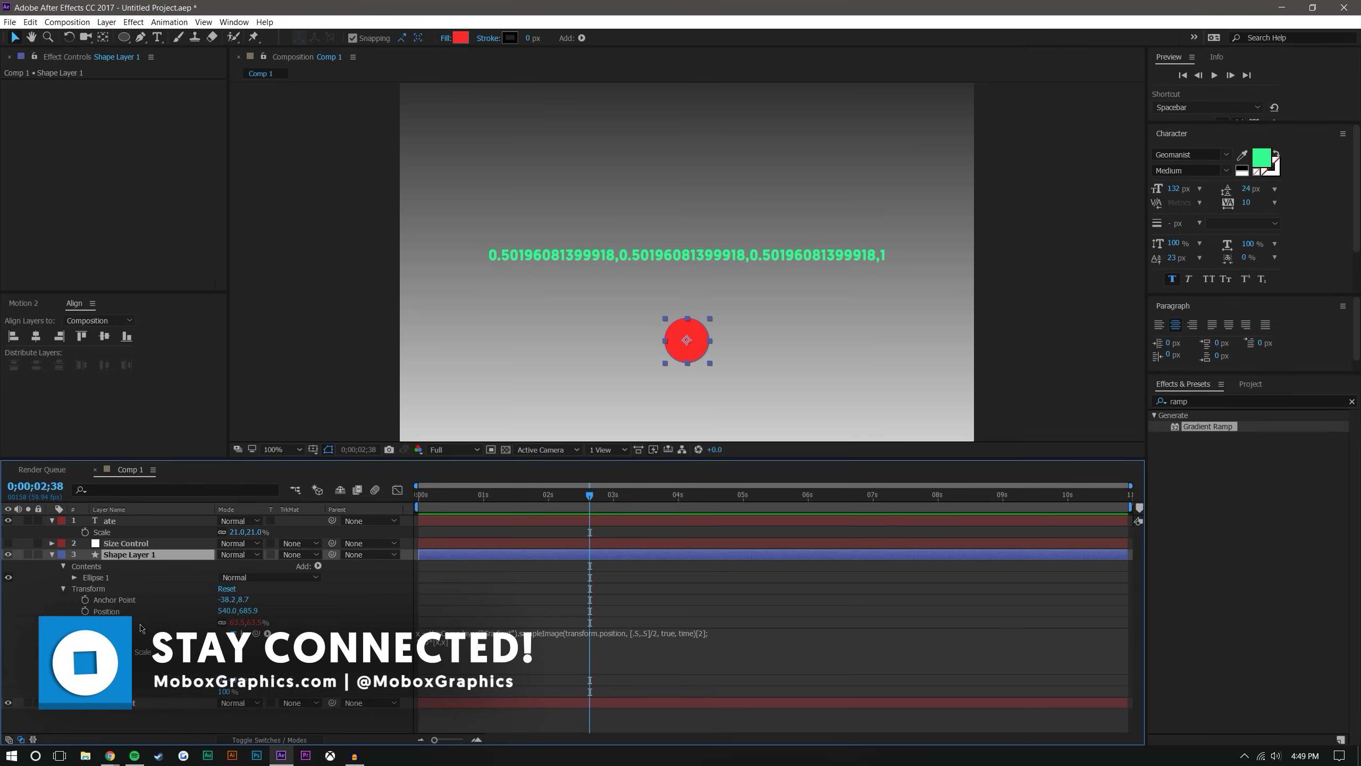
click(141, 705)
click(132, 107)
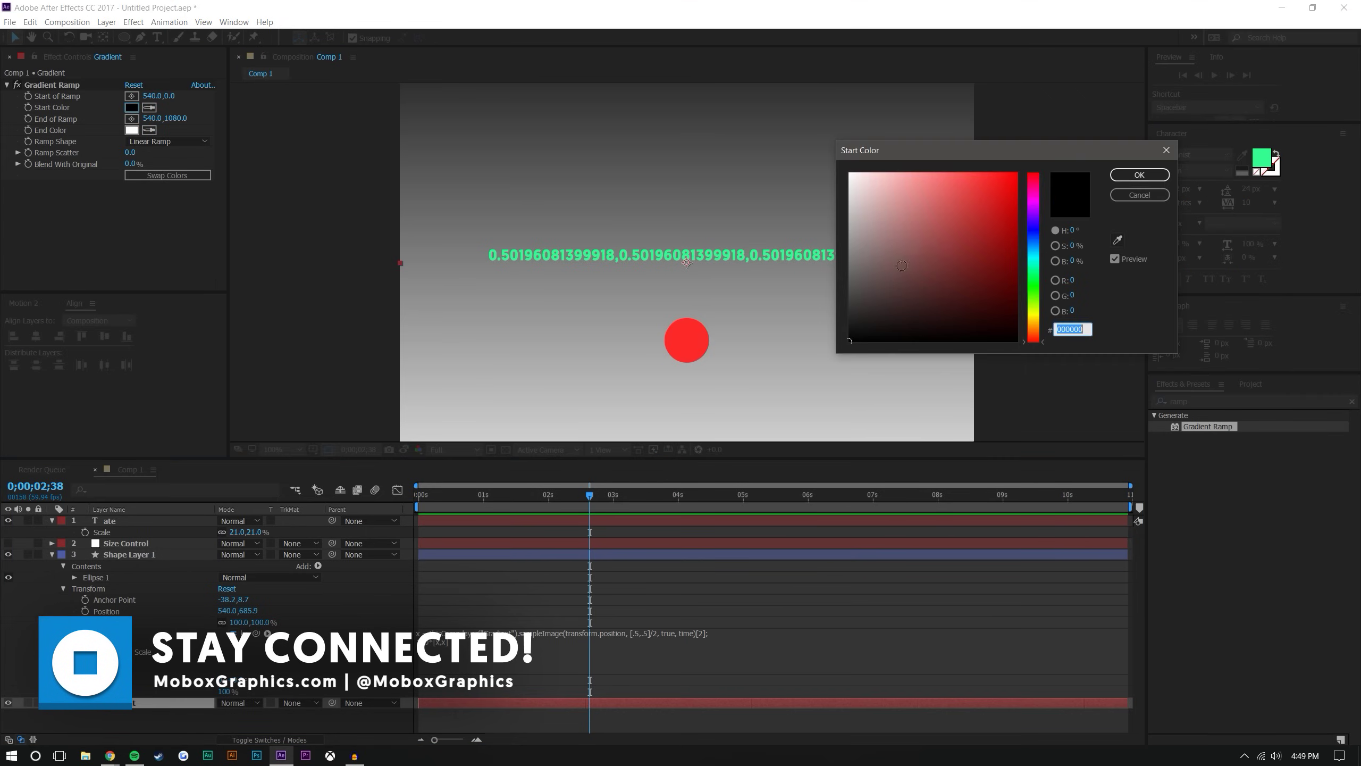
click(984, 181)
click(1139, 175)
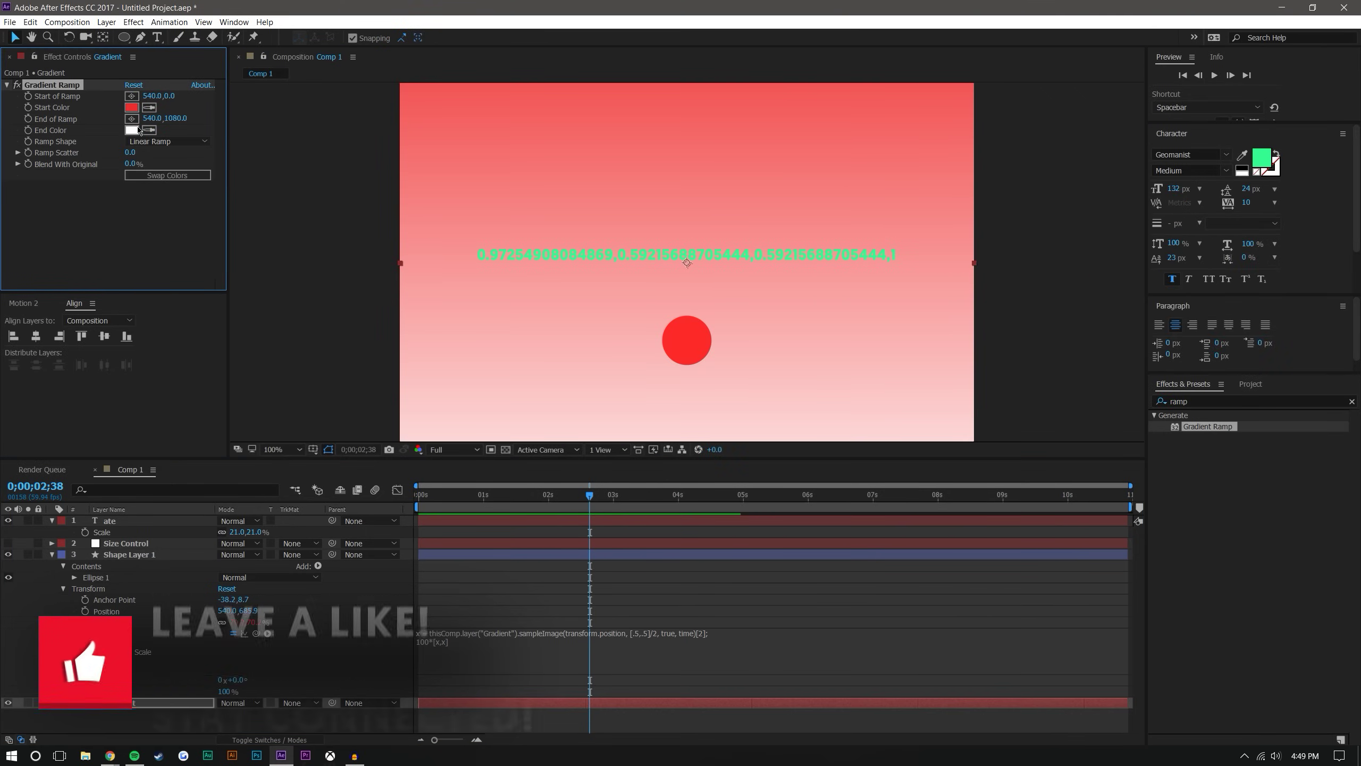
click(131, 130)
click(988, 190)
click(1032, 238)
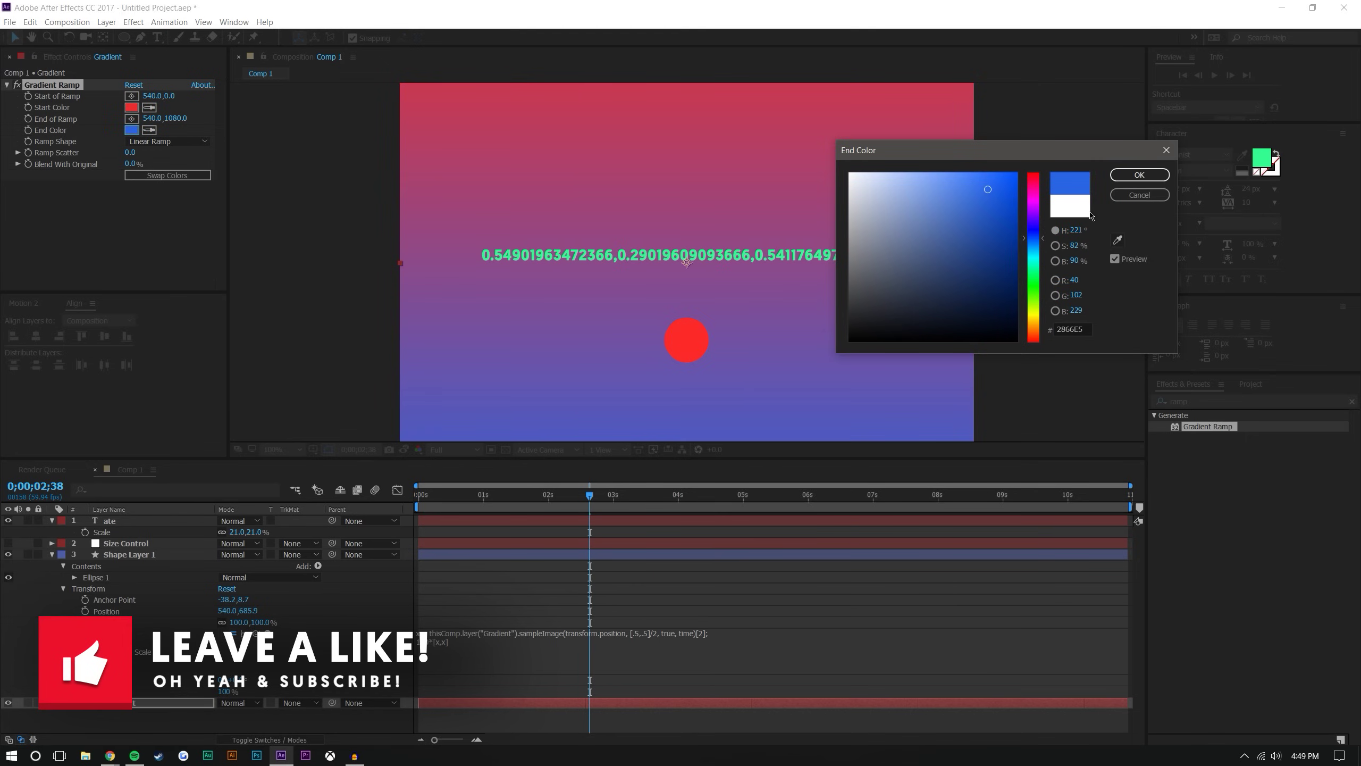
key(Return)
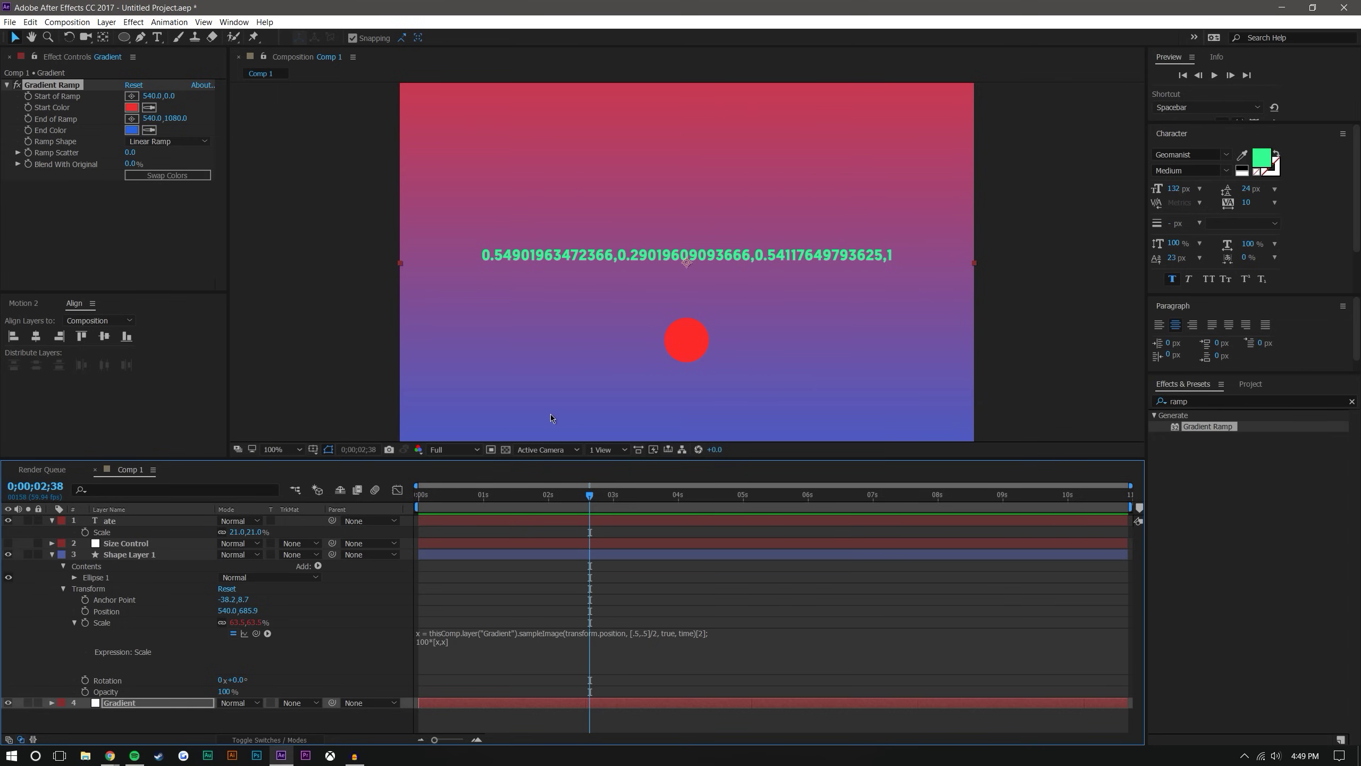
key(ctrl+z)
key(ctrl+z)
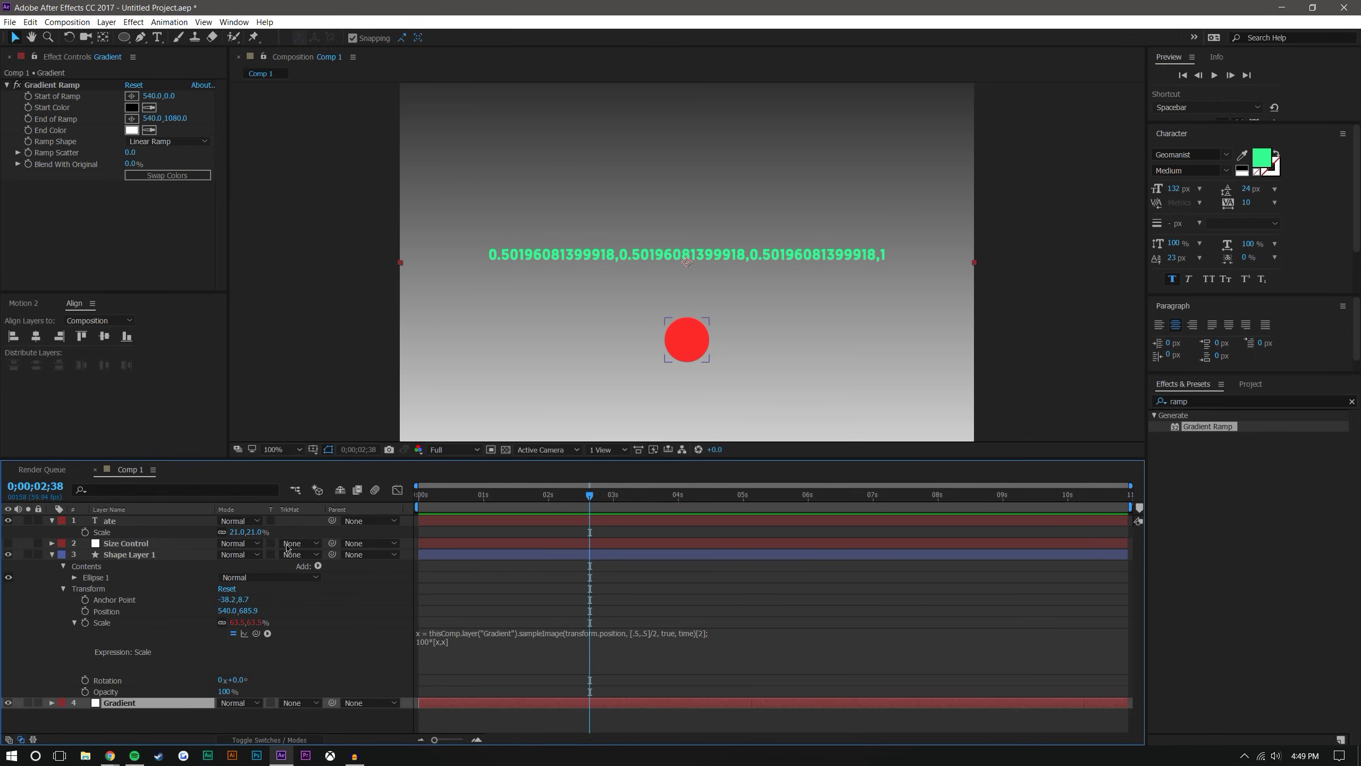
Change the circle's Scale expression to sample channel [0] instead of [2].
click(742, 659)
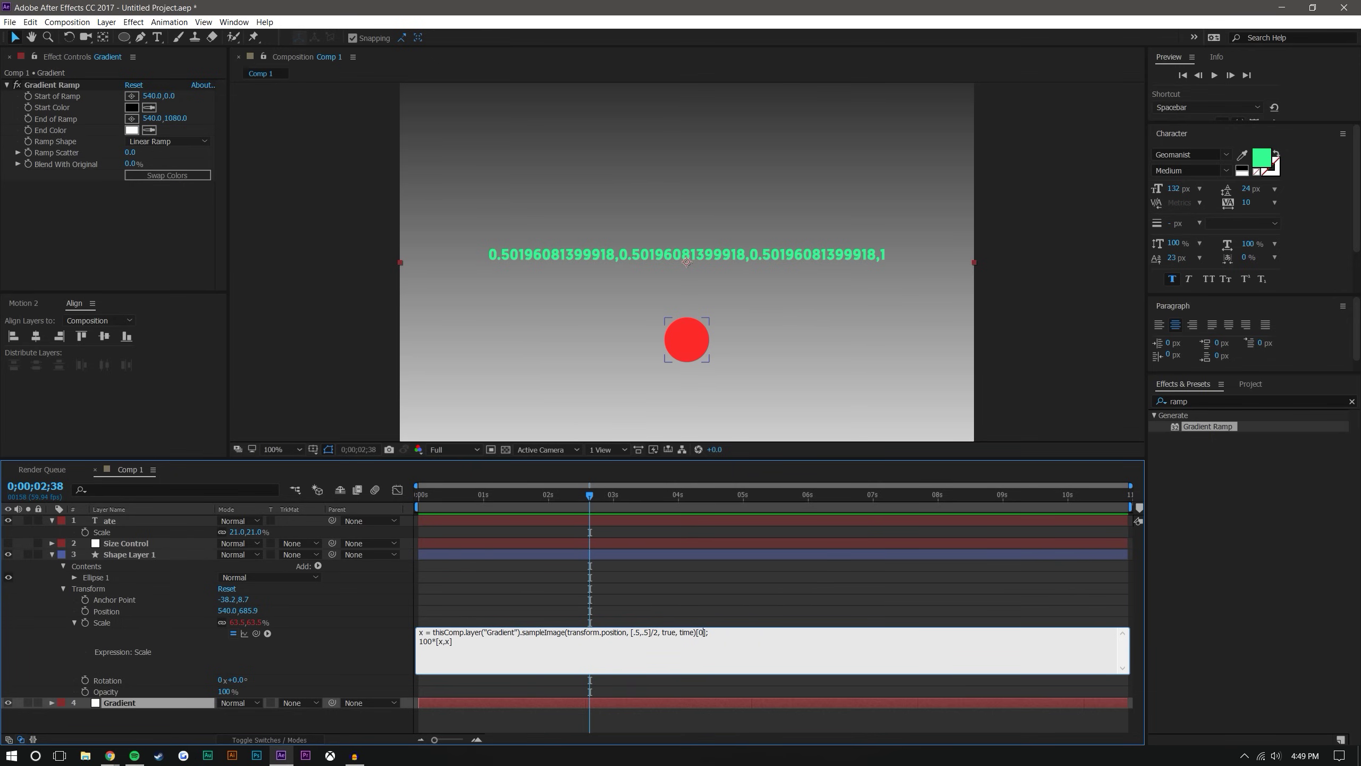
click(876, 724)
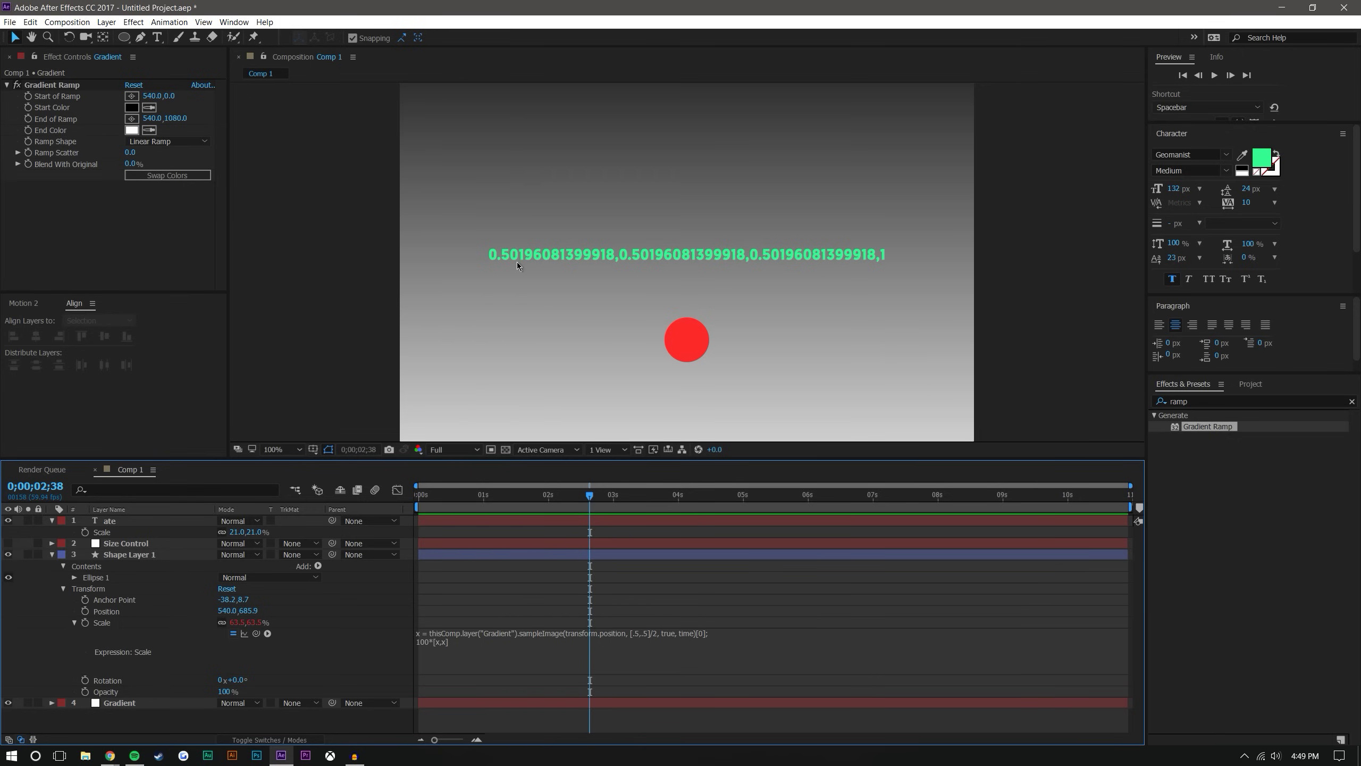
click(139, 524)
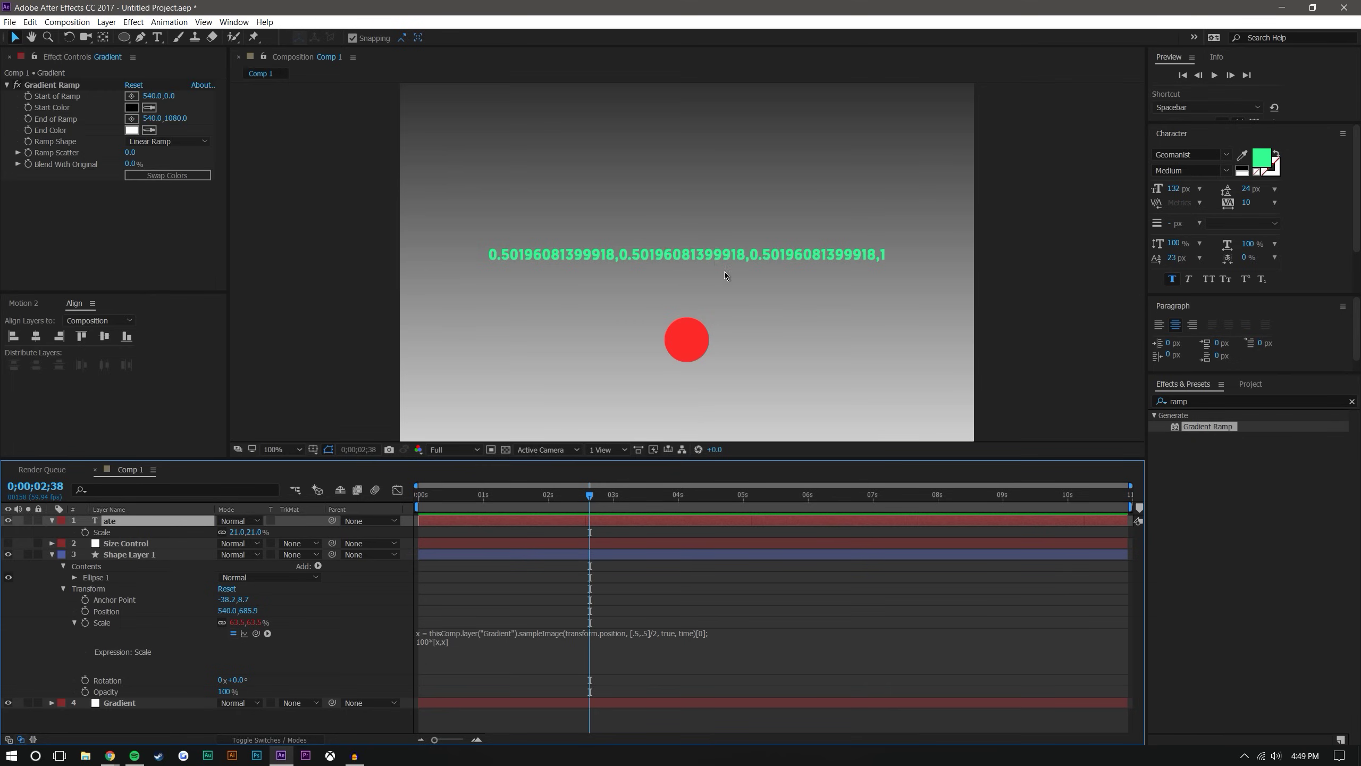
Delete the ate text layer, zoom to 50% and turn off the Gradient layer's Gradient Ramp effect.
key(Delete)
key(comma)
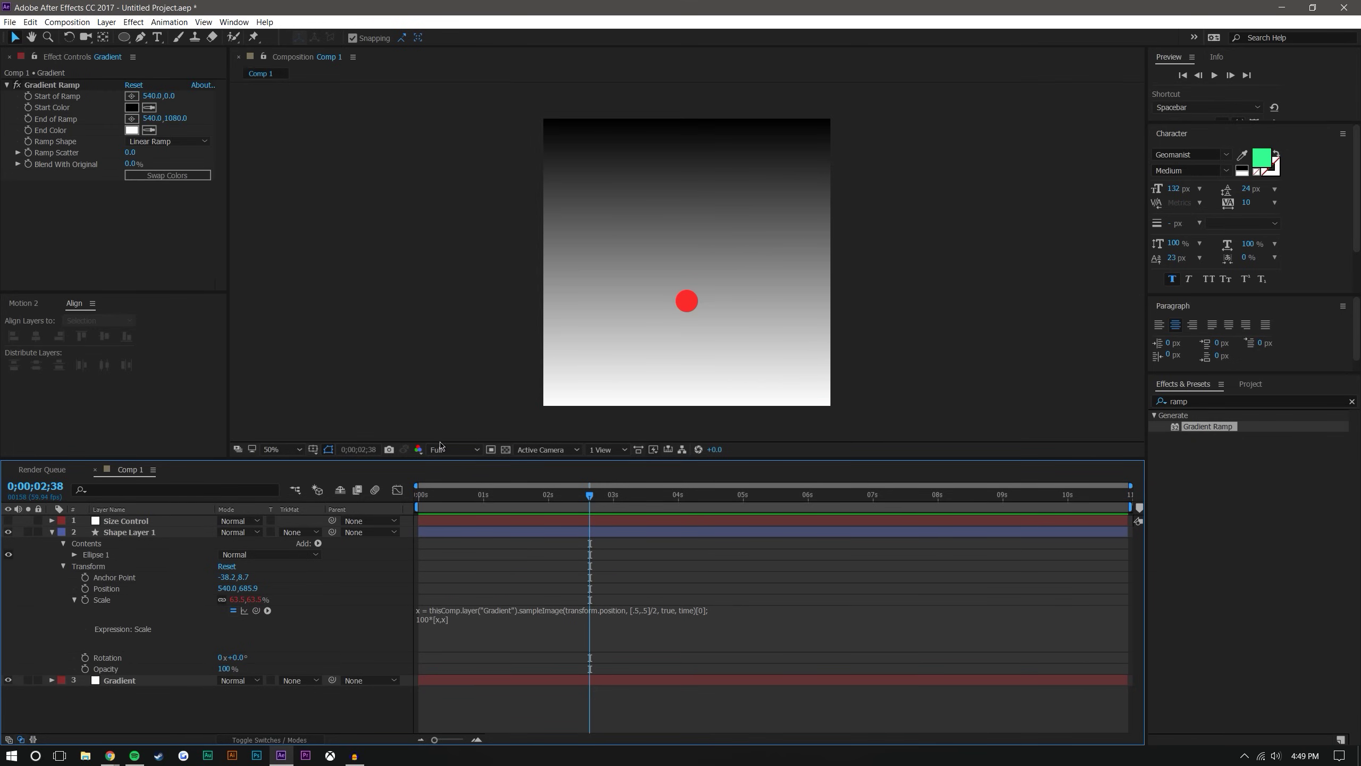
click(111, 682)
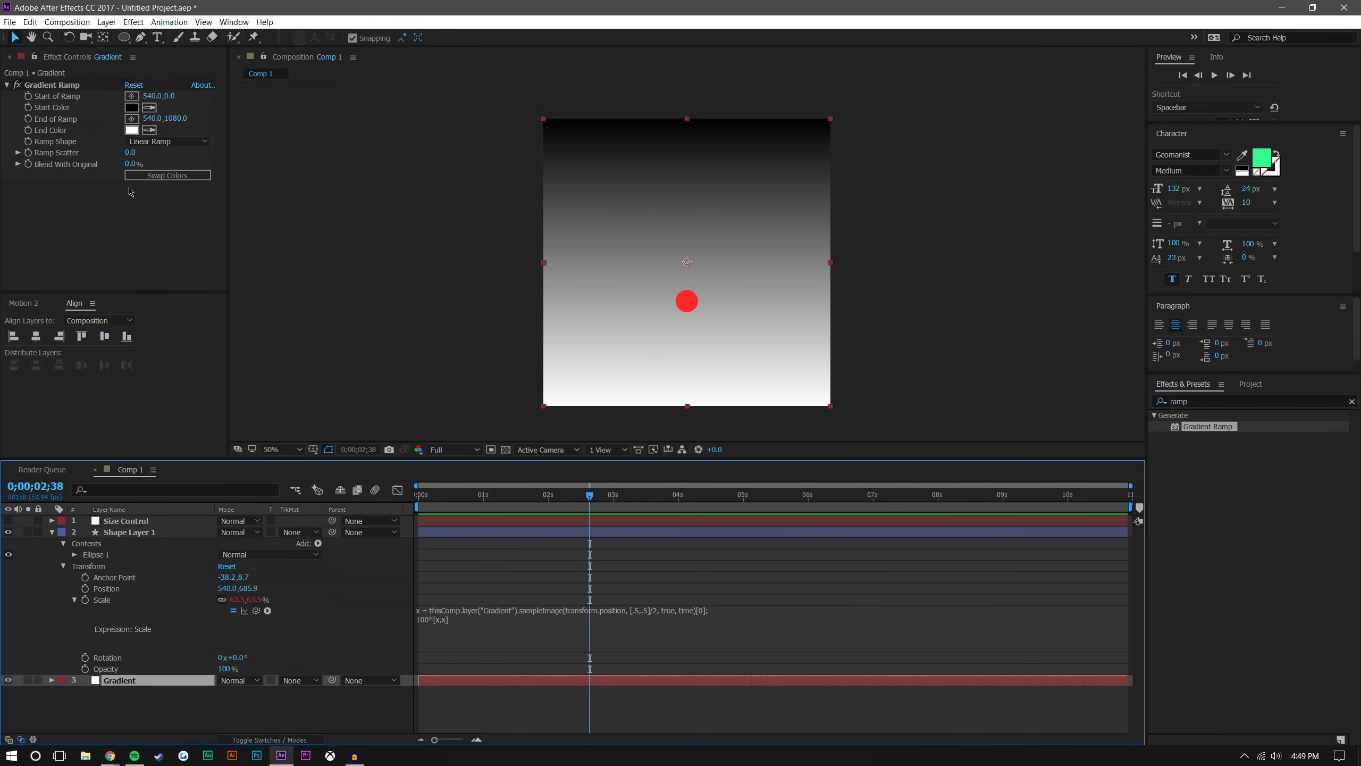
click(17, 85)
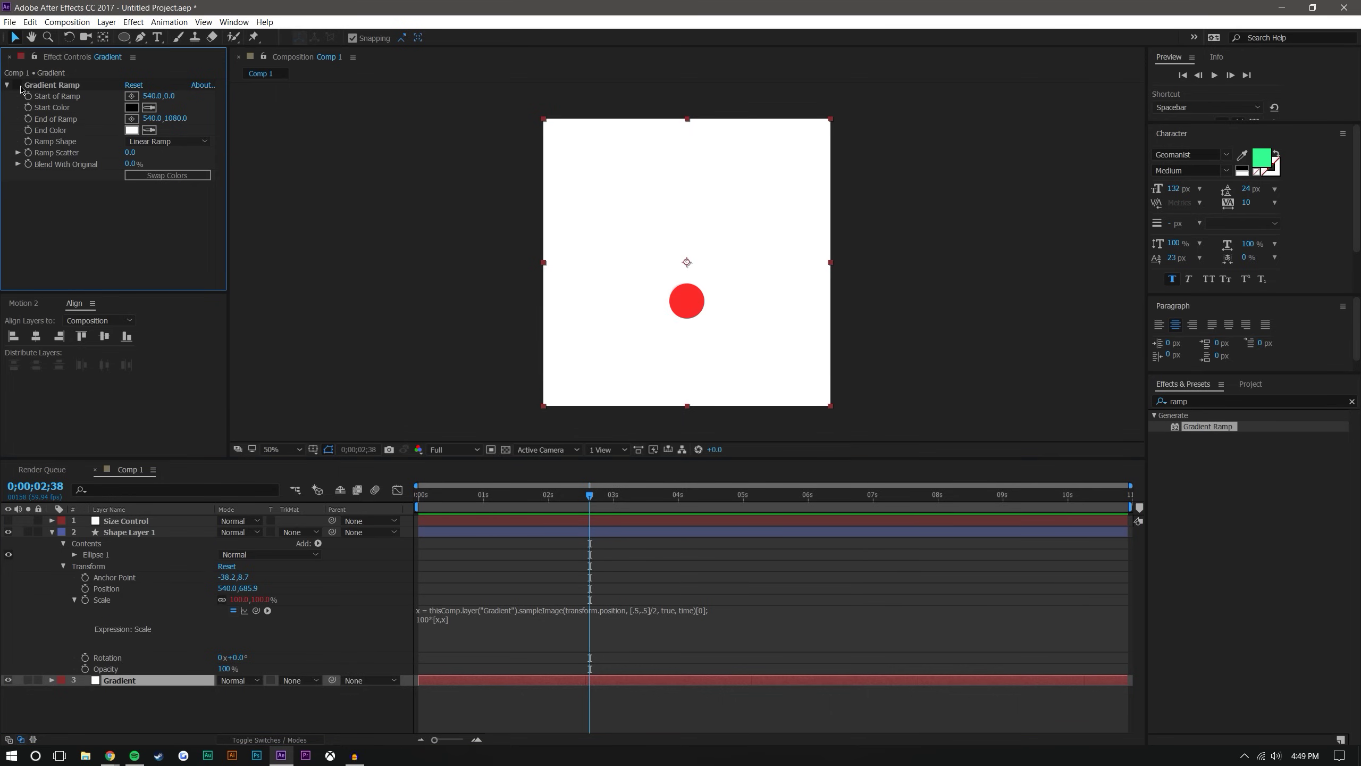
Move the red circle toward the top-left and pan the view to frame it.
click(124, 523)
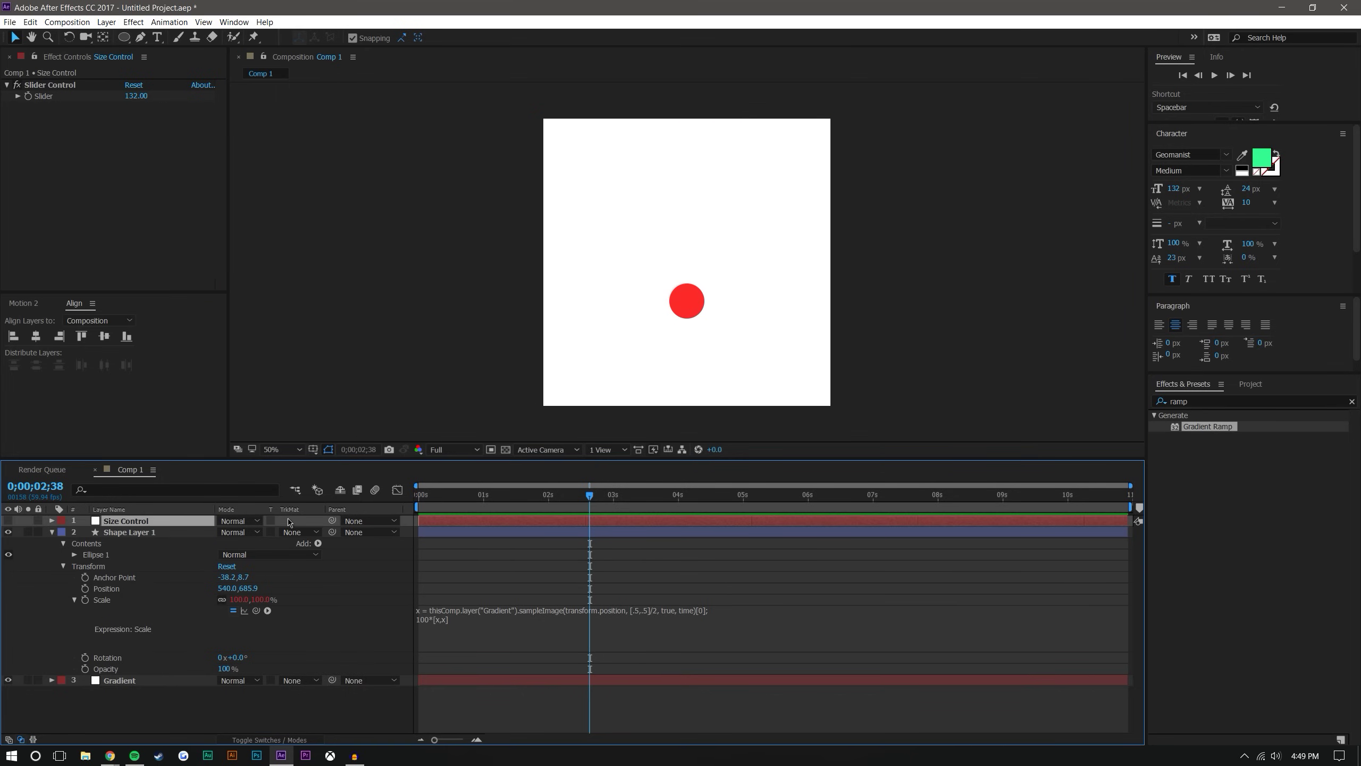
click(131, 533)
drag(679, 290, 662, 372)
scroll(536, 153, up, 2)
scroll(663, 371, up, 2)
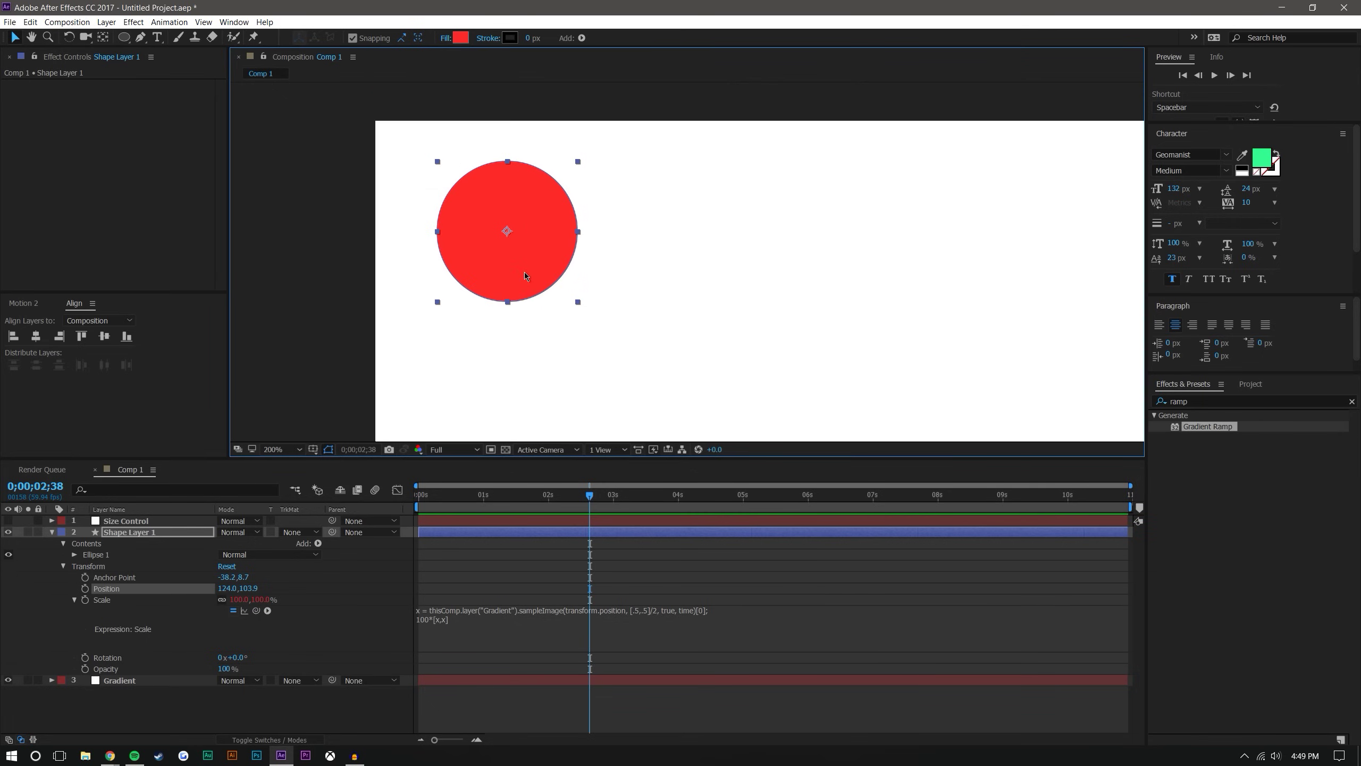
drag(525, 272, 636, 292)
key(v)
Set the Size Control slider to 39 and collapse Shape Layer 1's properties.
click(130, 520)
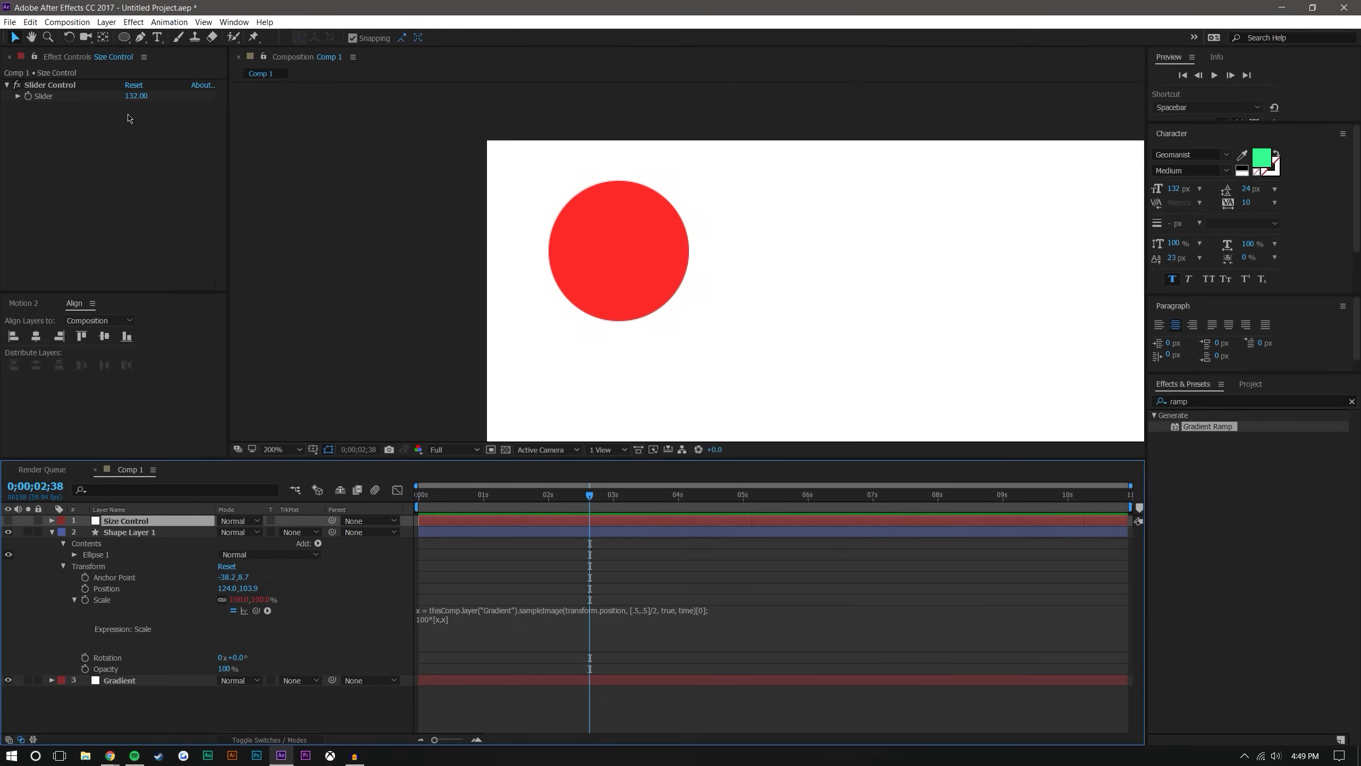
click(134, 95)
text(39)
key(Return)
scroll(665, 236, down, 4)
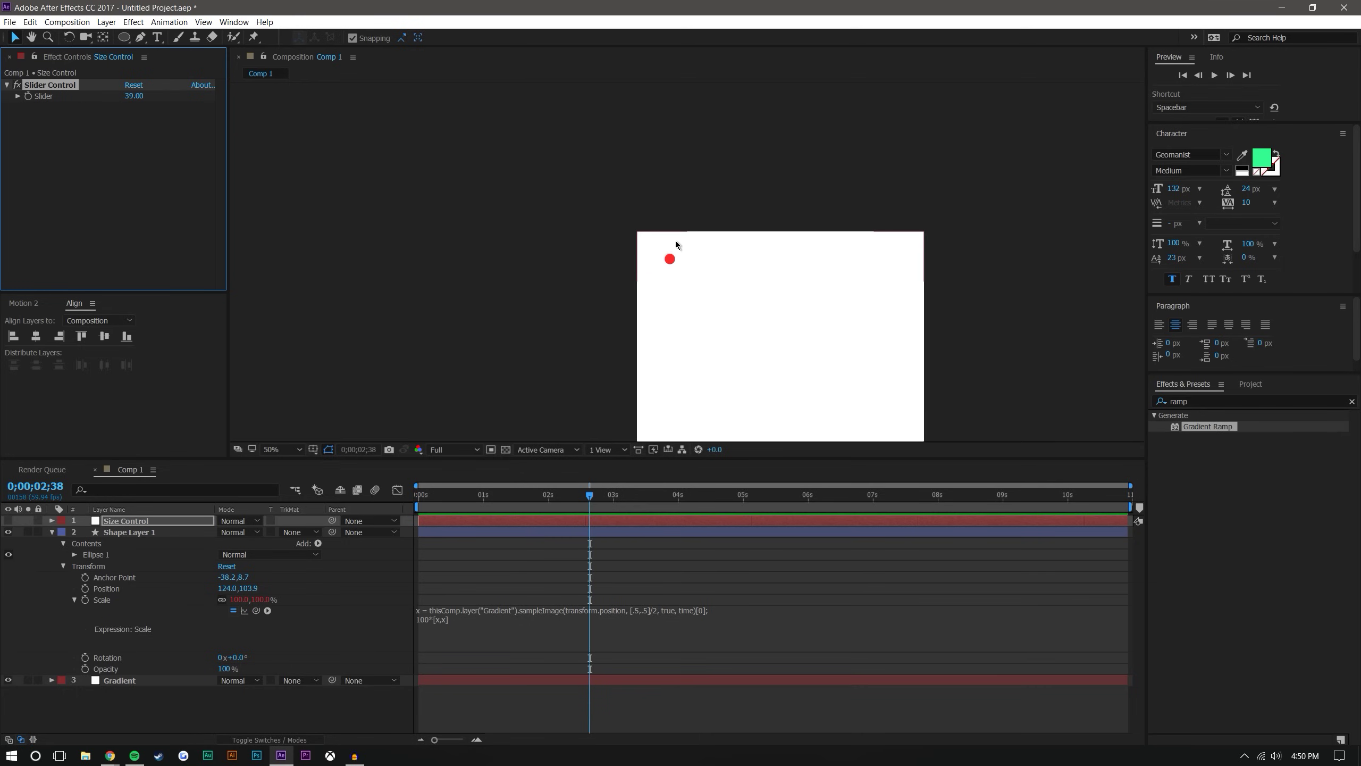
scroll(718, 251, up, 3)
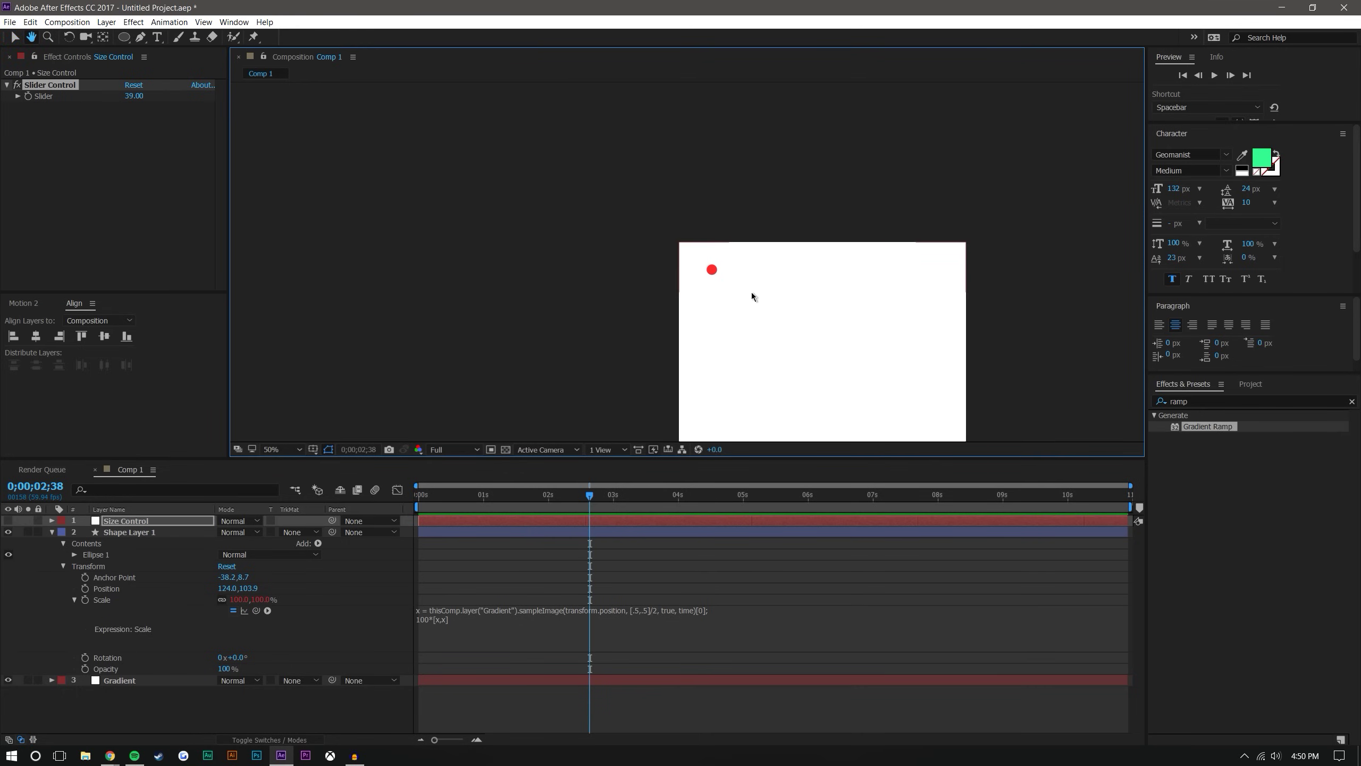
scroll(547, 159, down, 2)
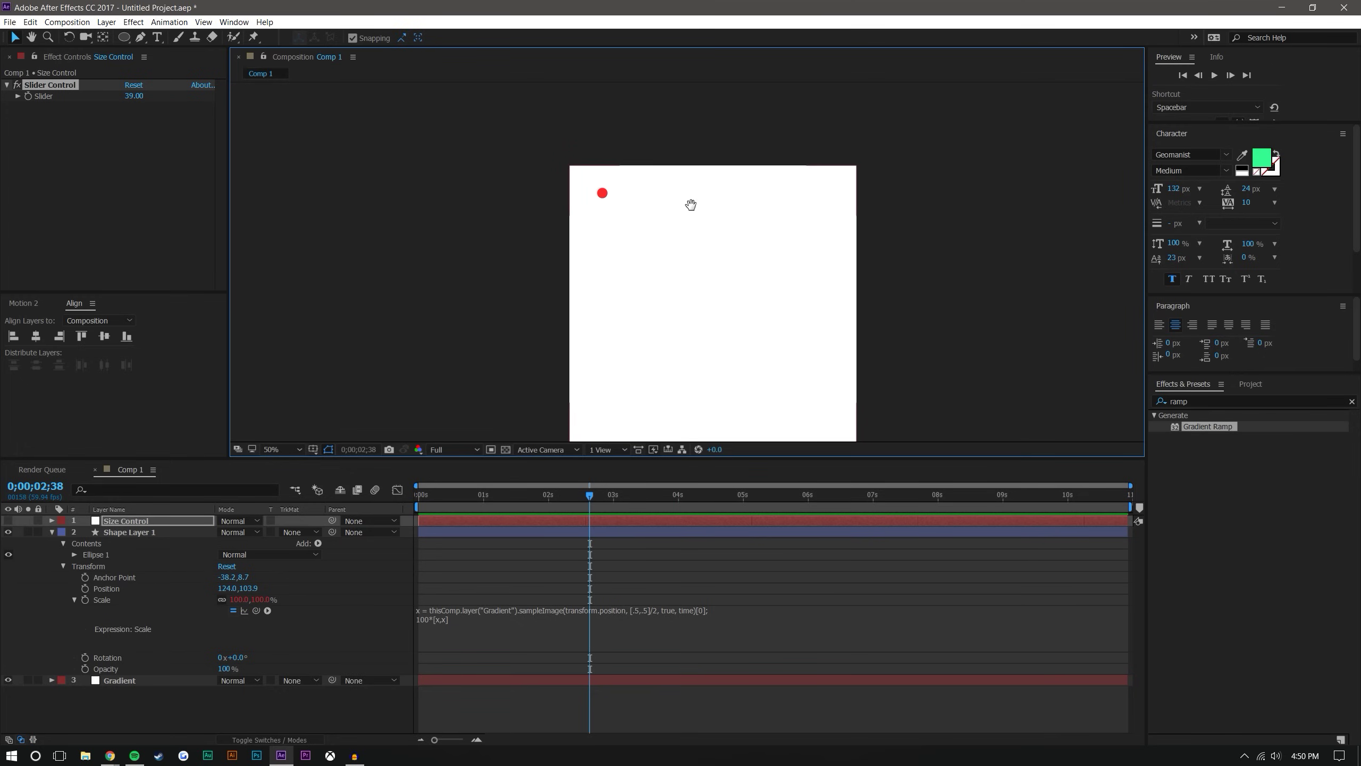
key(h)
drag(662, 185, 685, 157)
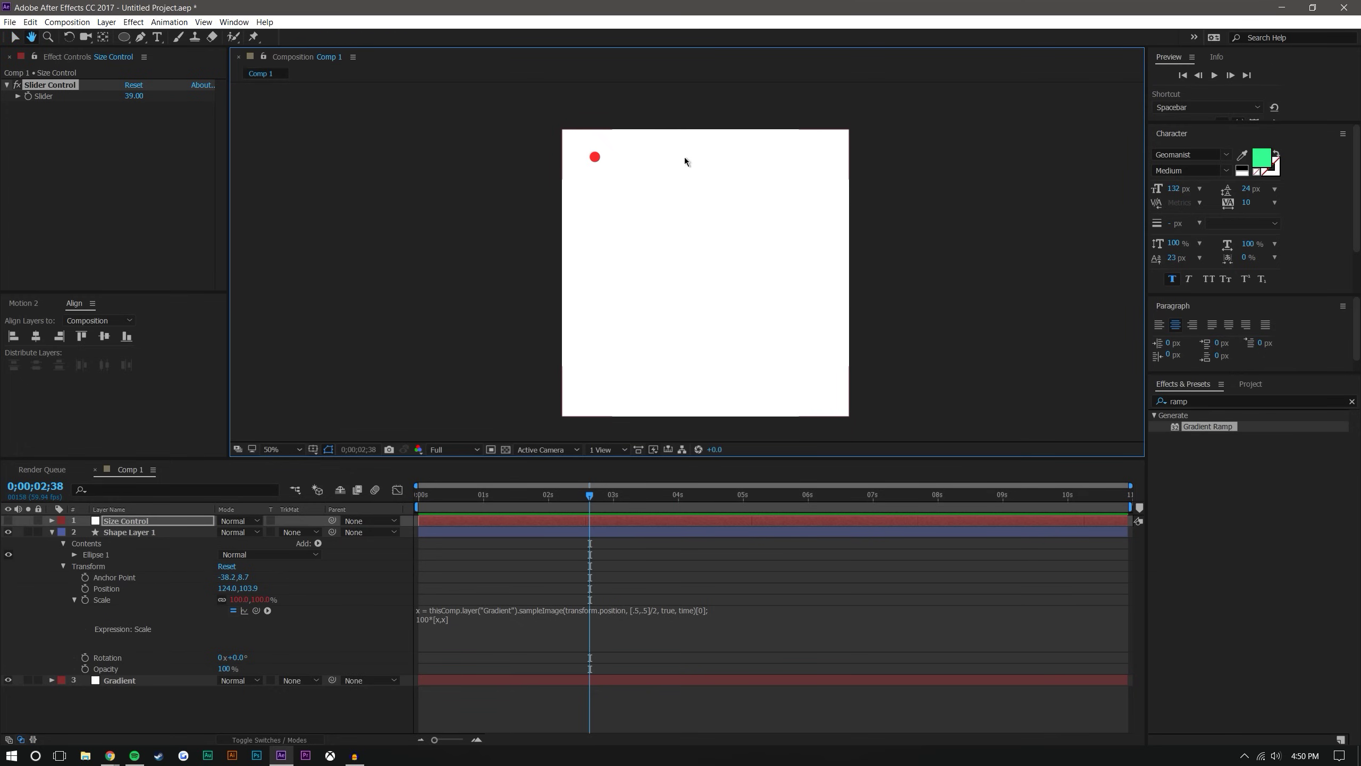
key(v)
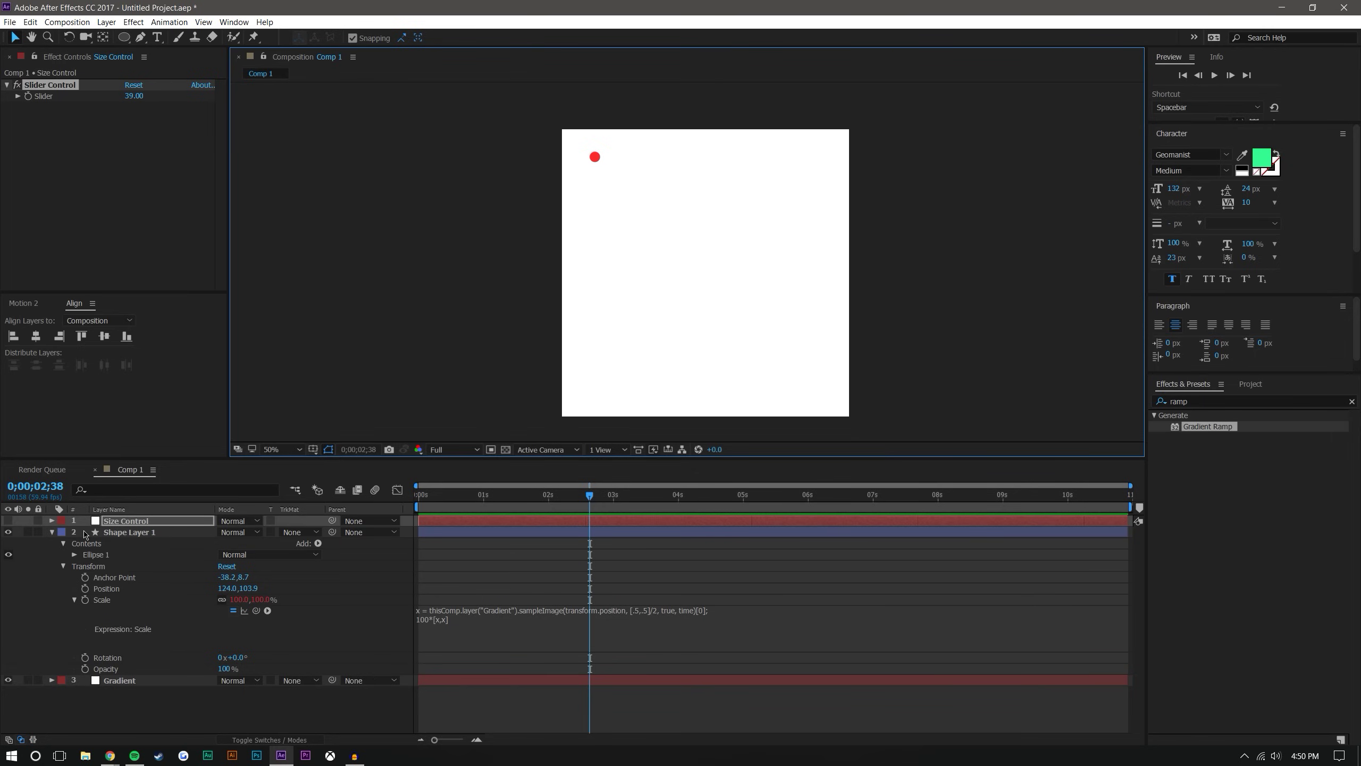
click(52, 532)
Create a new white solid layer with the default settings.
click(141, 596)
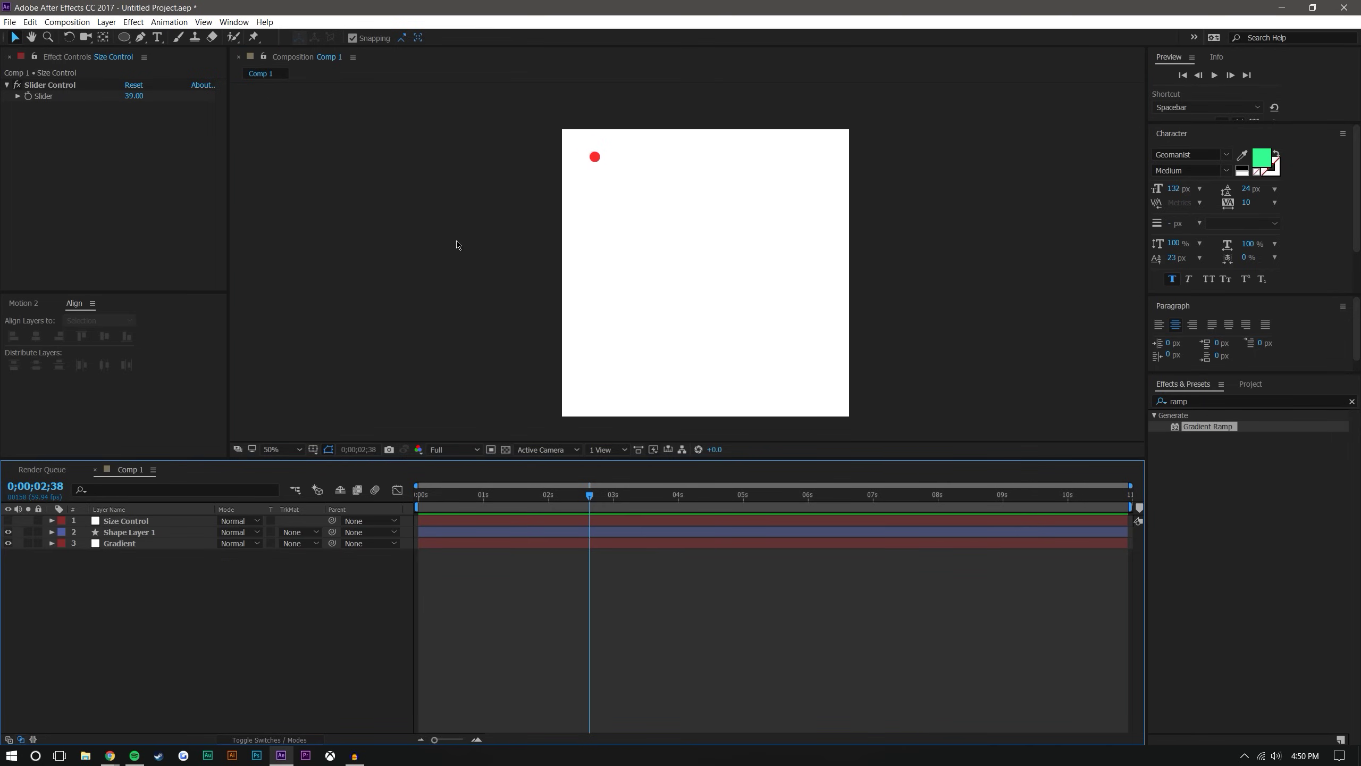
click(106, 22)
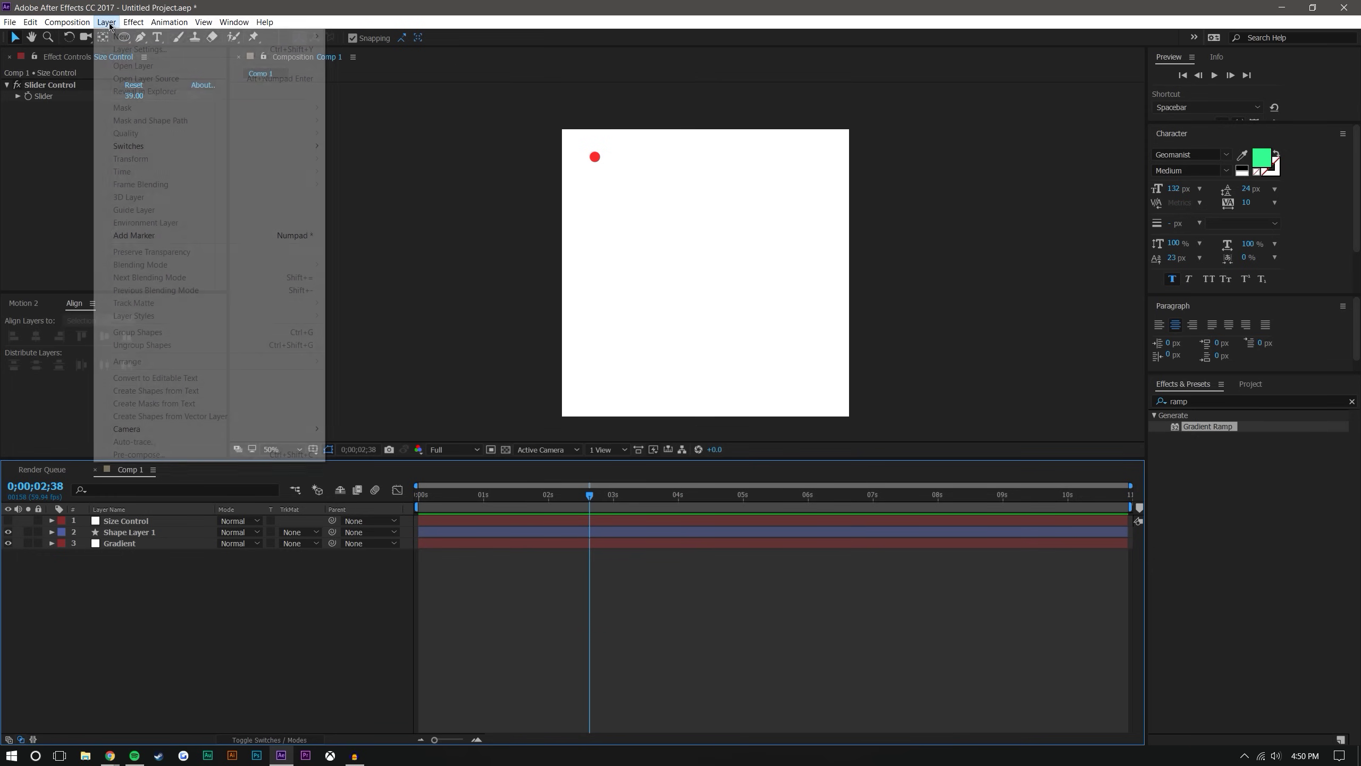
mouse_move(234, 37)
click(347, 49)
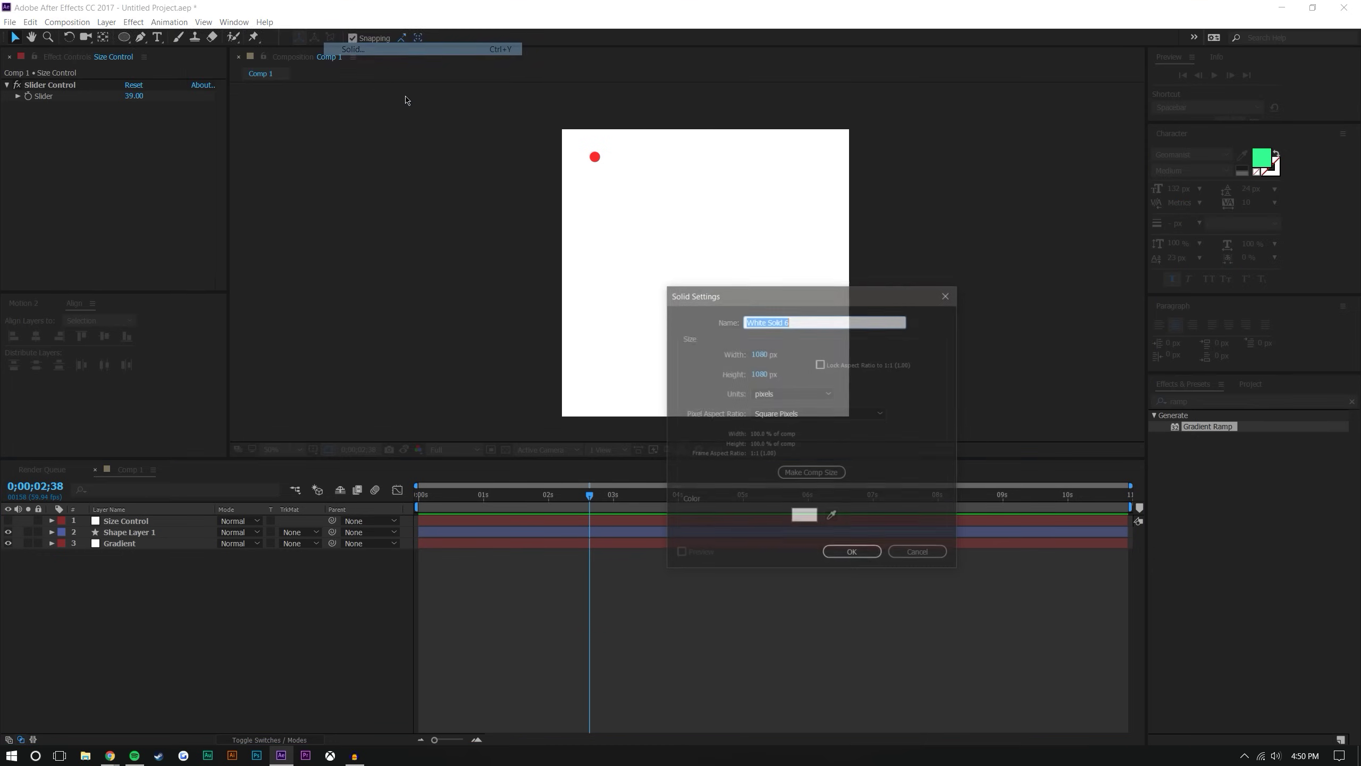
click(846, 560)
Find the Grid effect in Effects & Presets and apply it to the white solid.
click(1211, 401)
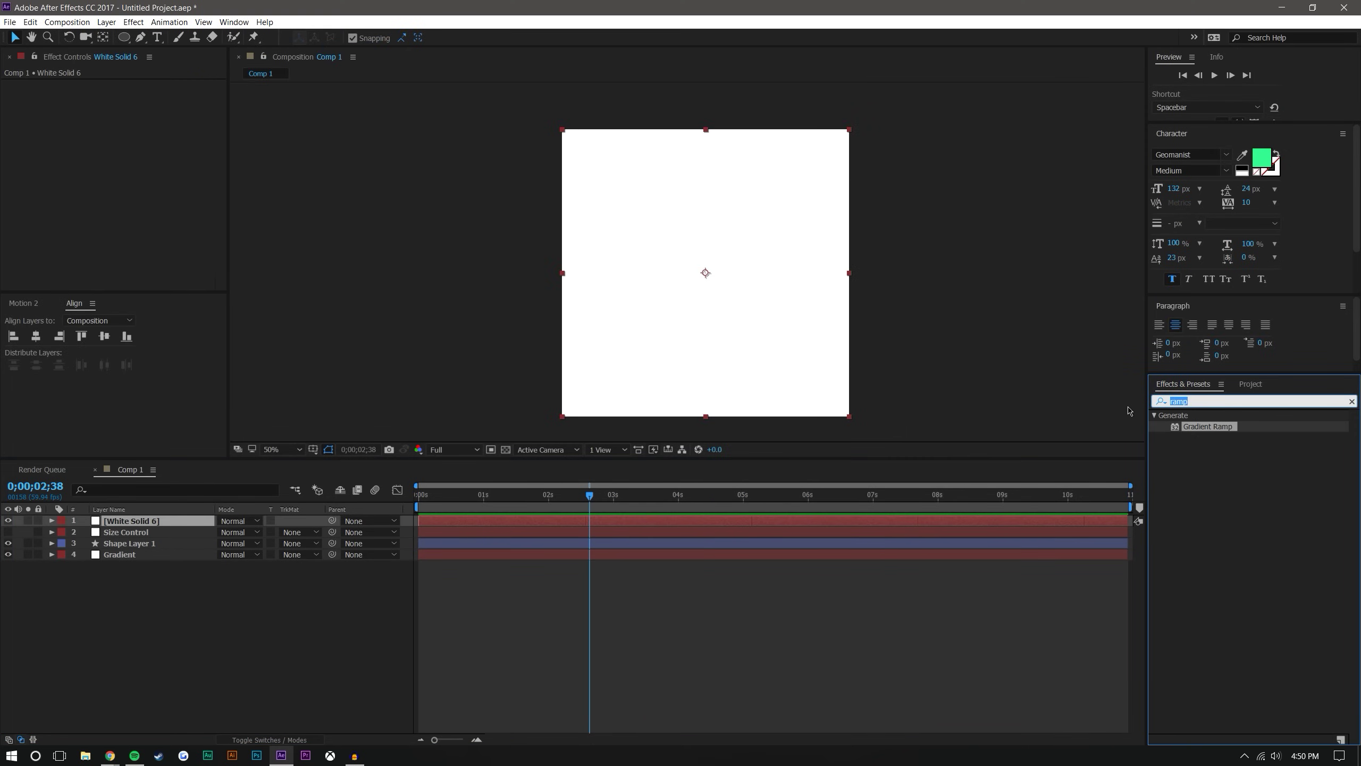
text(grid)
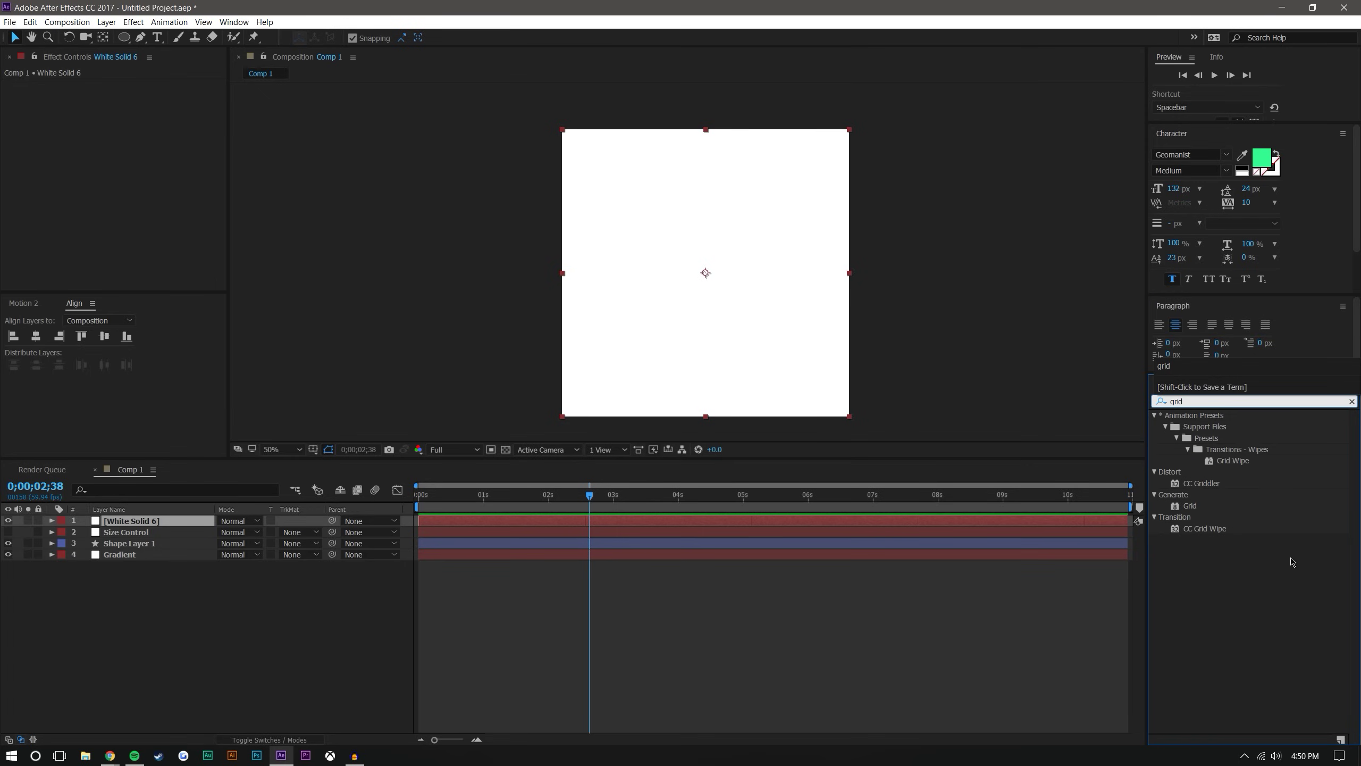
click(1292, 561)
mouse_move(1190, 508)
mouse_down()
mouse_move(557, 628)
mouse_move(130, 553)
mouse_move(141, 519)
mouse_move(151, 551)
mouse_up()
Set the Grid colour to black, Border 8, Size From Width Slider and Width 85.
click(132, 187)
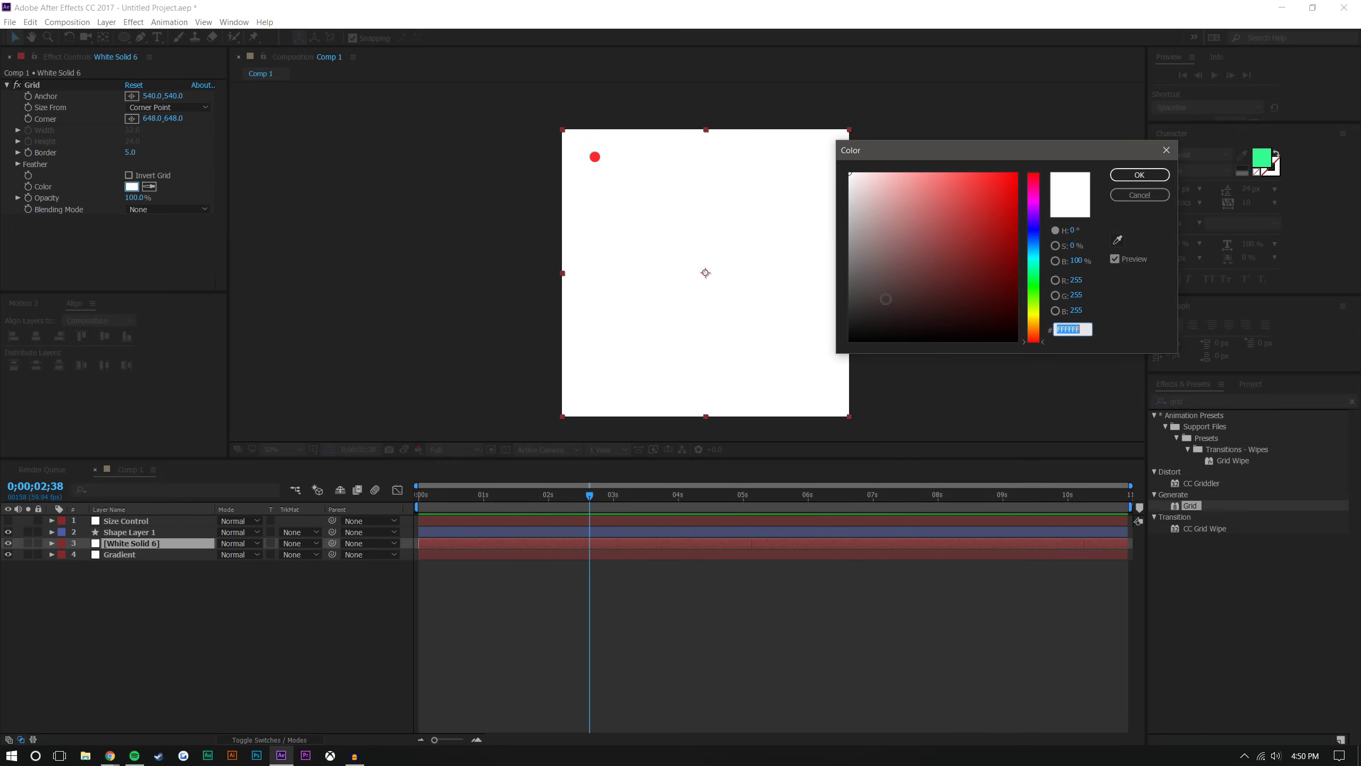
drag(858, 332, 814, 358)
click(1117, 182)
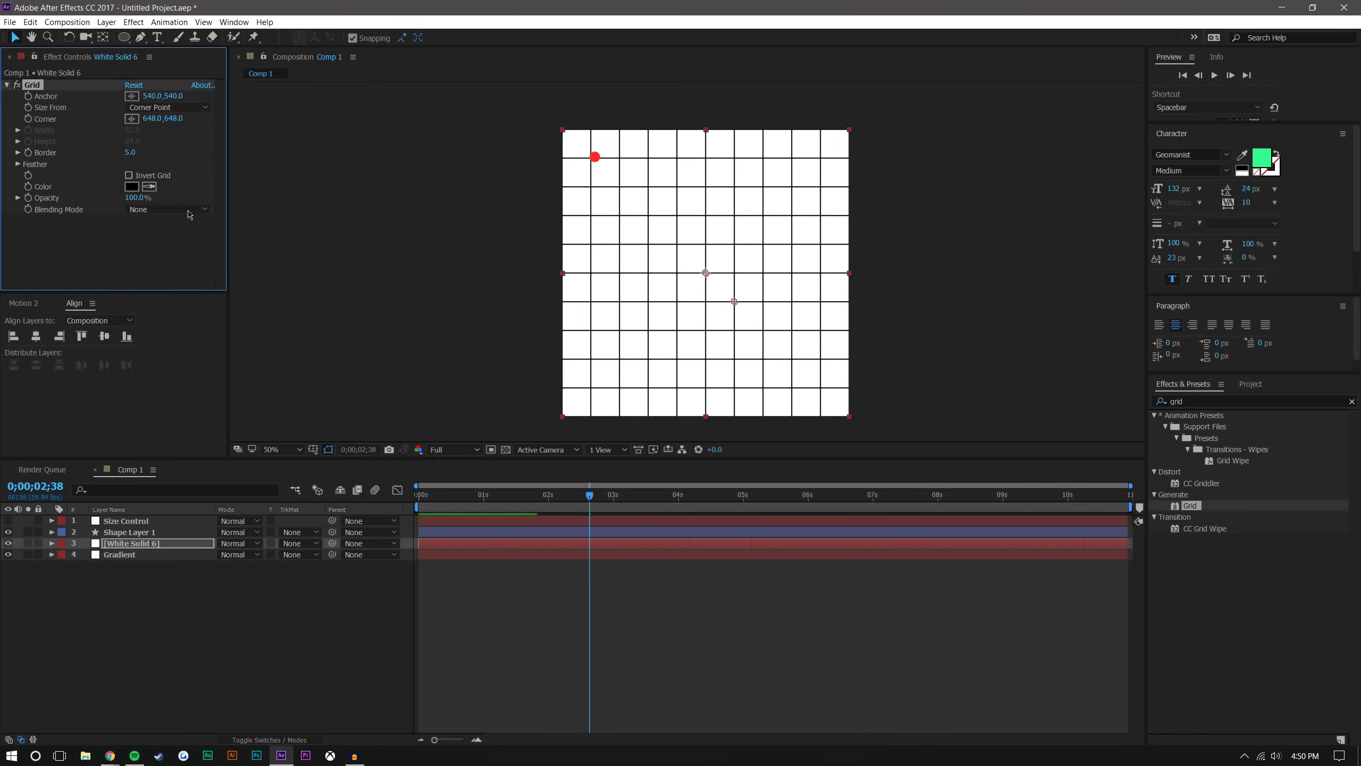
drag(131, 156, 169, 133)
click(166, 106)
click(161, 131)
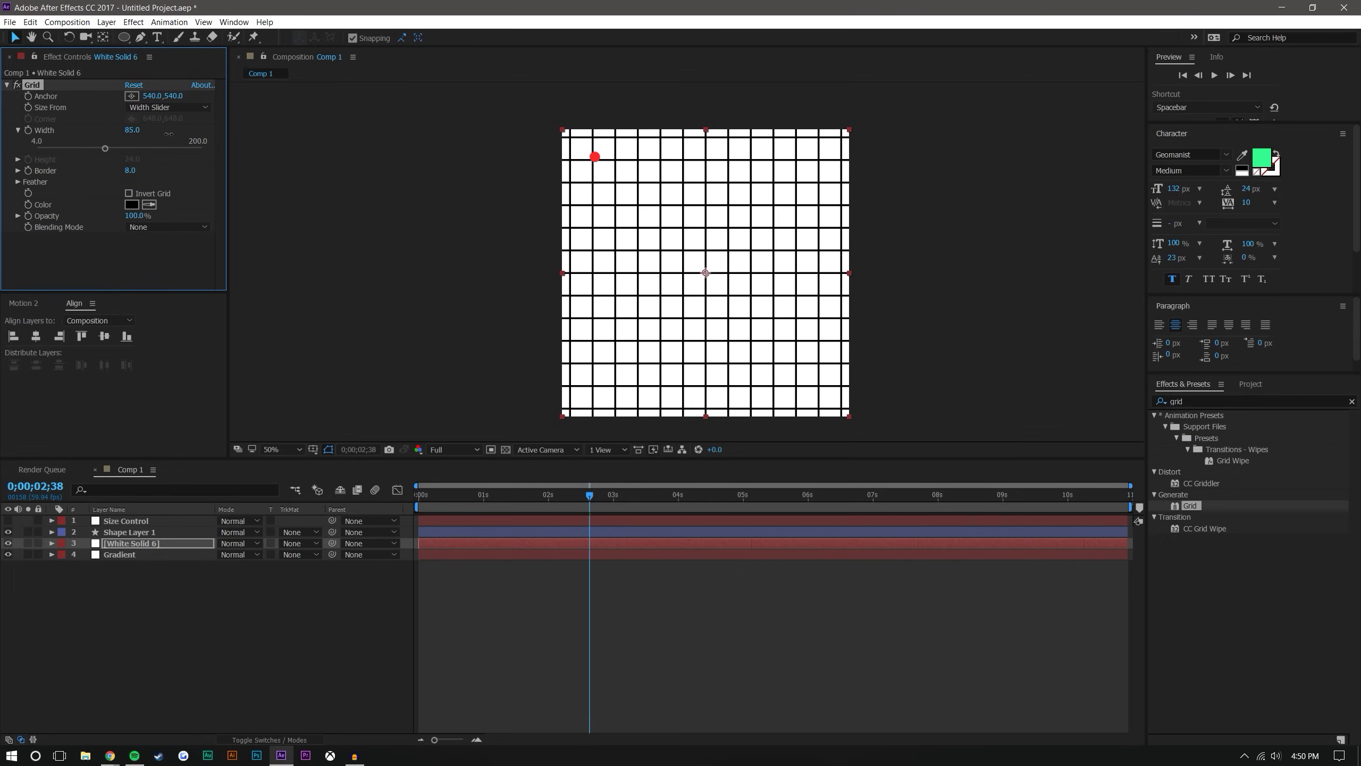
Lower the red circle's opacity to 83%.
click(201, 636)
scroll(634, 168, up, 3)
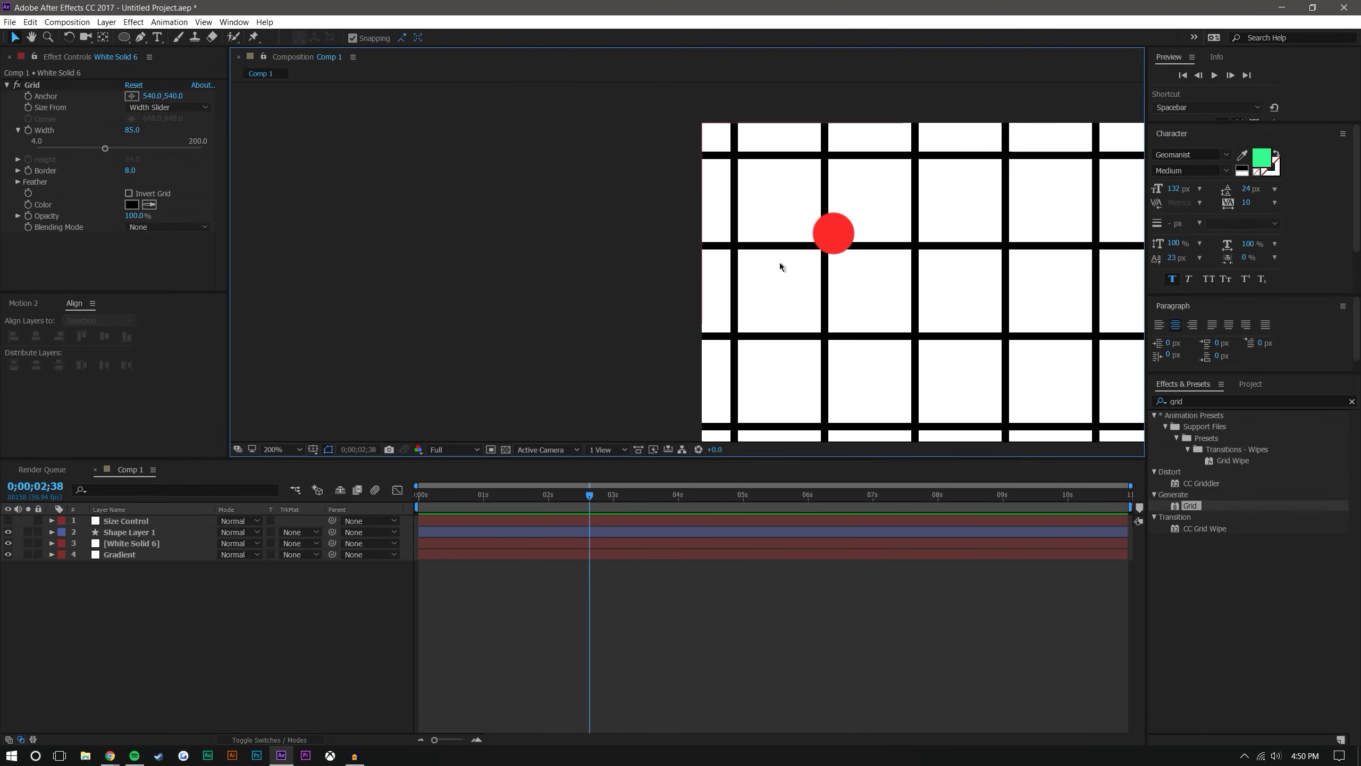
scroll(782, 263, up, 2)
click(906, 225)
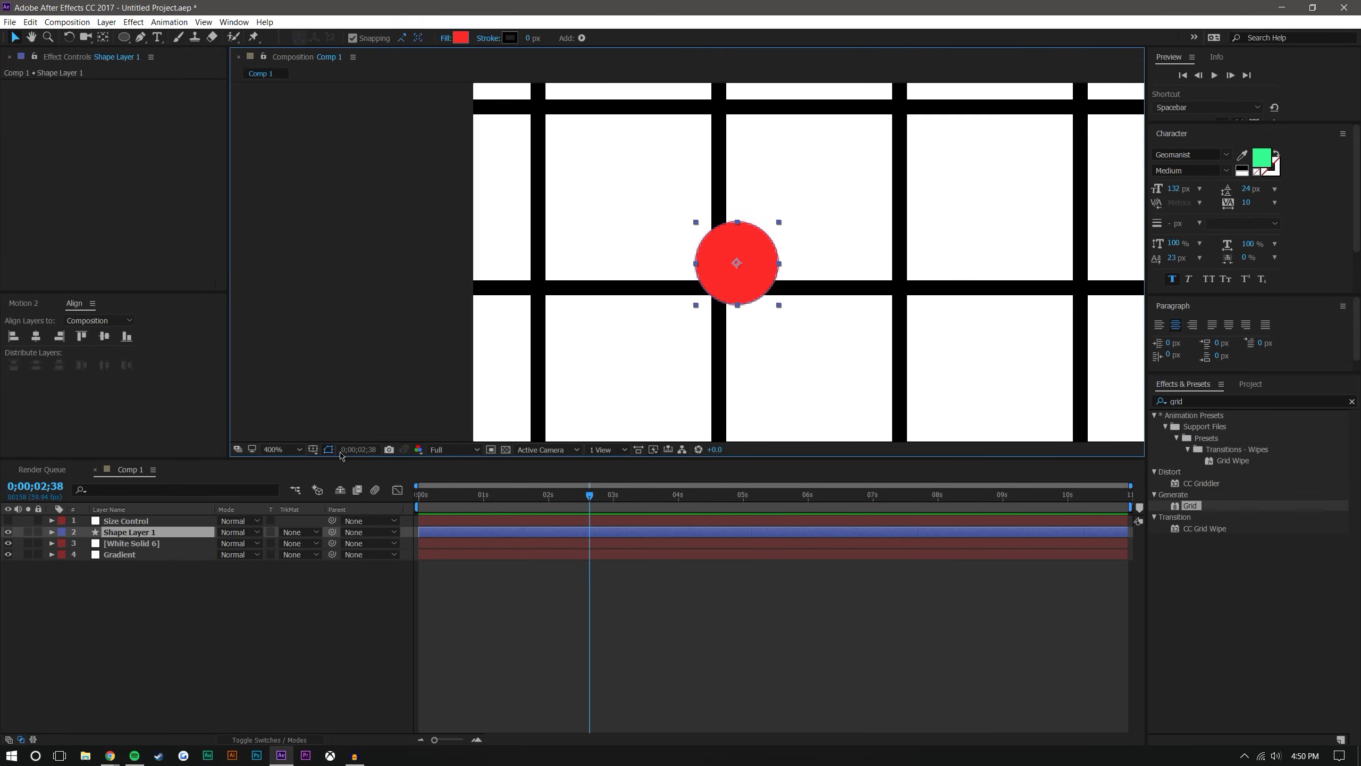
key(t)
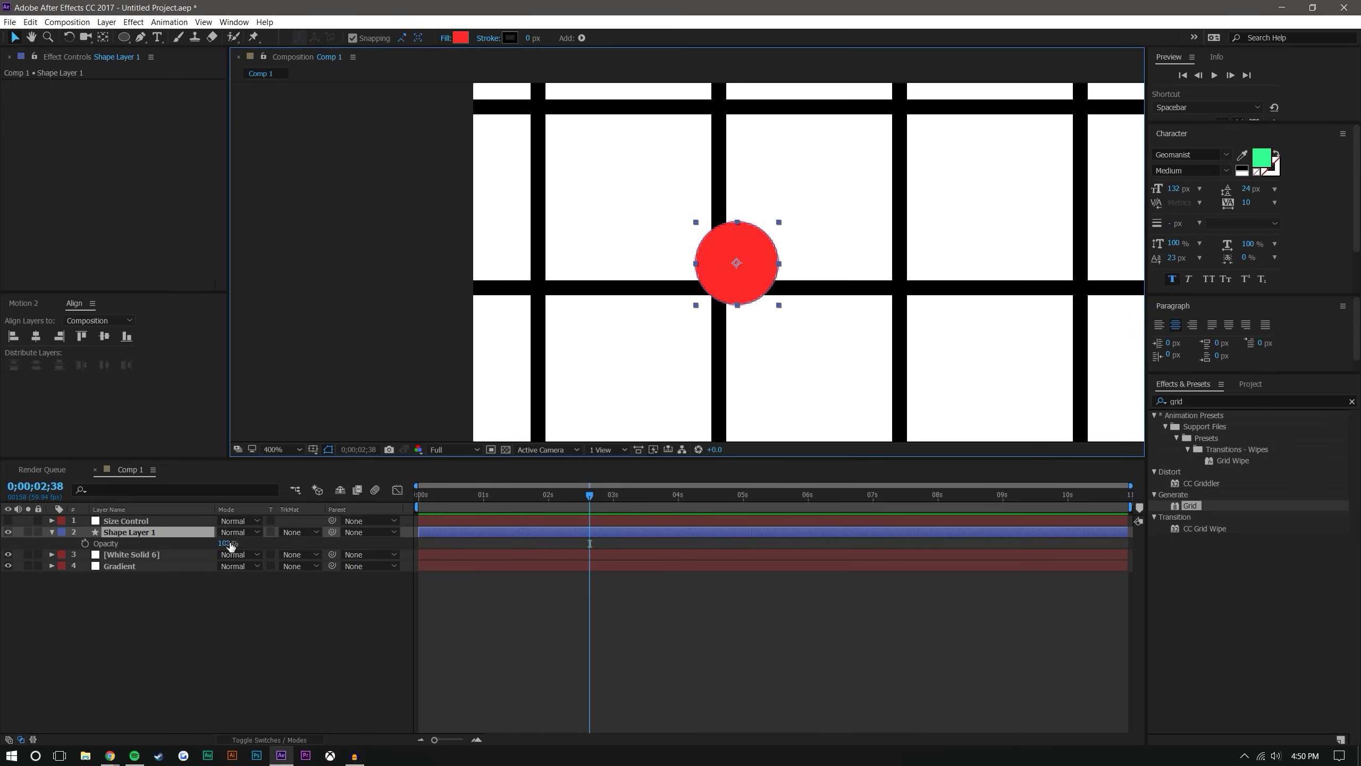
drag(230, 544, 220, 544)
Rename the circle layer to Dot and the white solid to Grid.
right_click(97, 536)
click(173, 530)
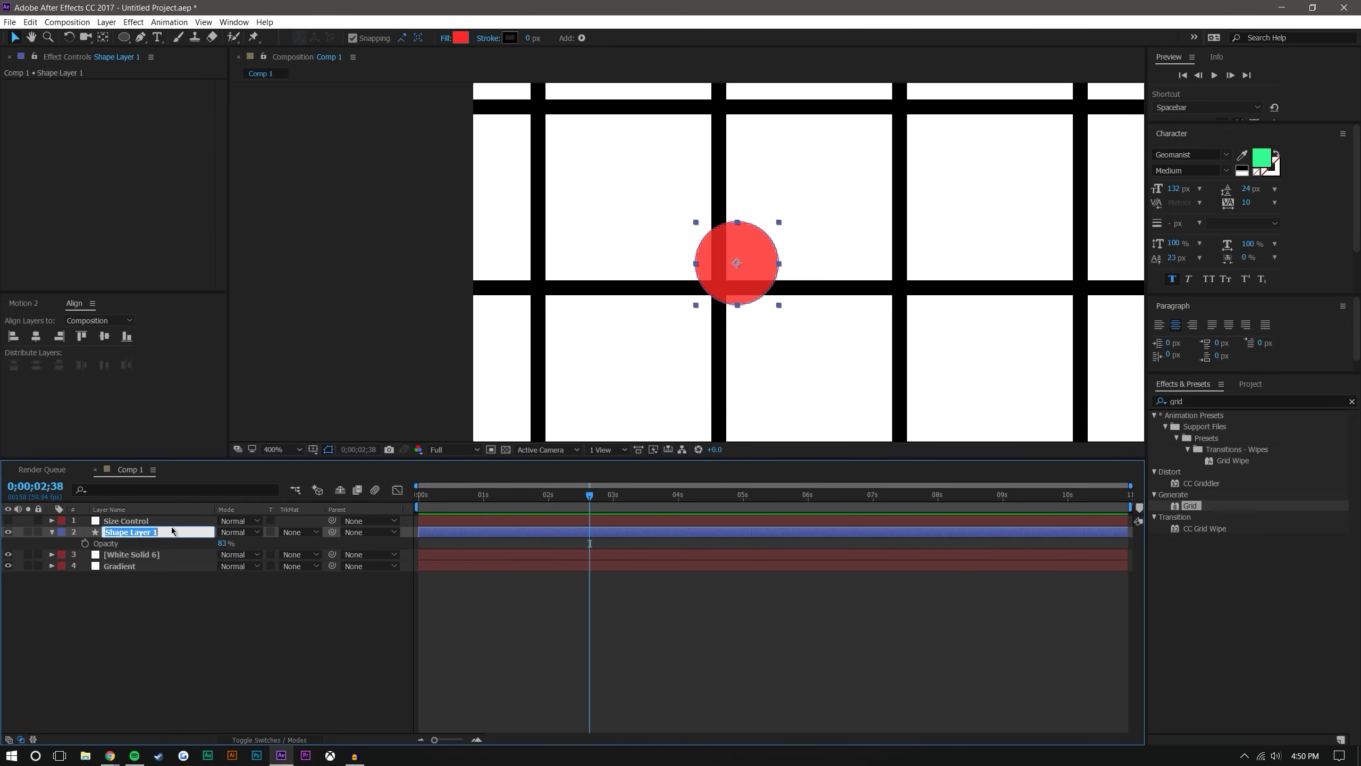
text(Dot)
click(182, 632)
right_click(108, 556)
click(134, 558)
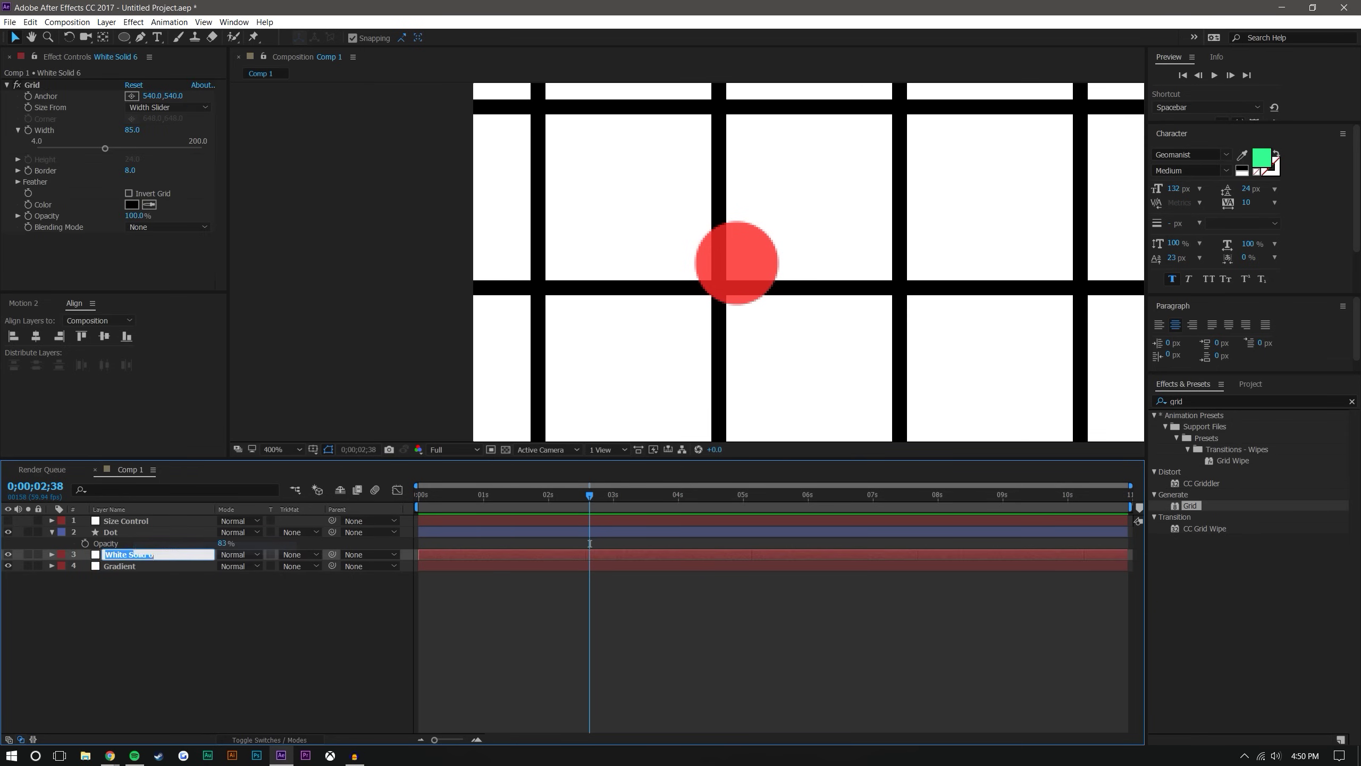
text(Grid)
key(Return)
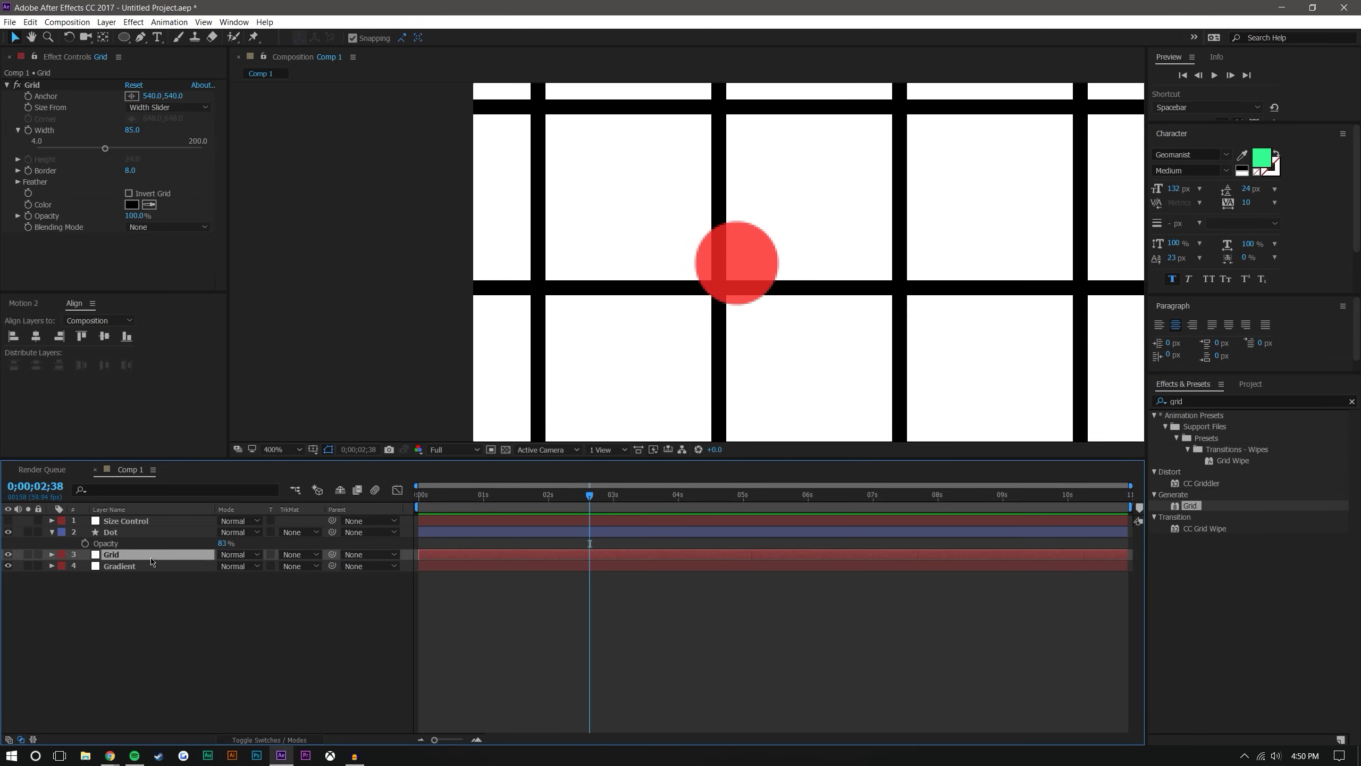
Lock the Grid and Gradient layers.
click(139, 610)
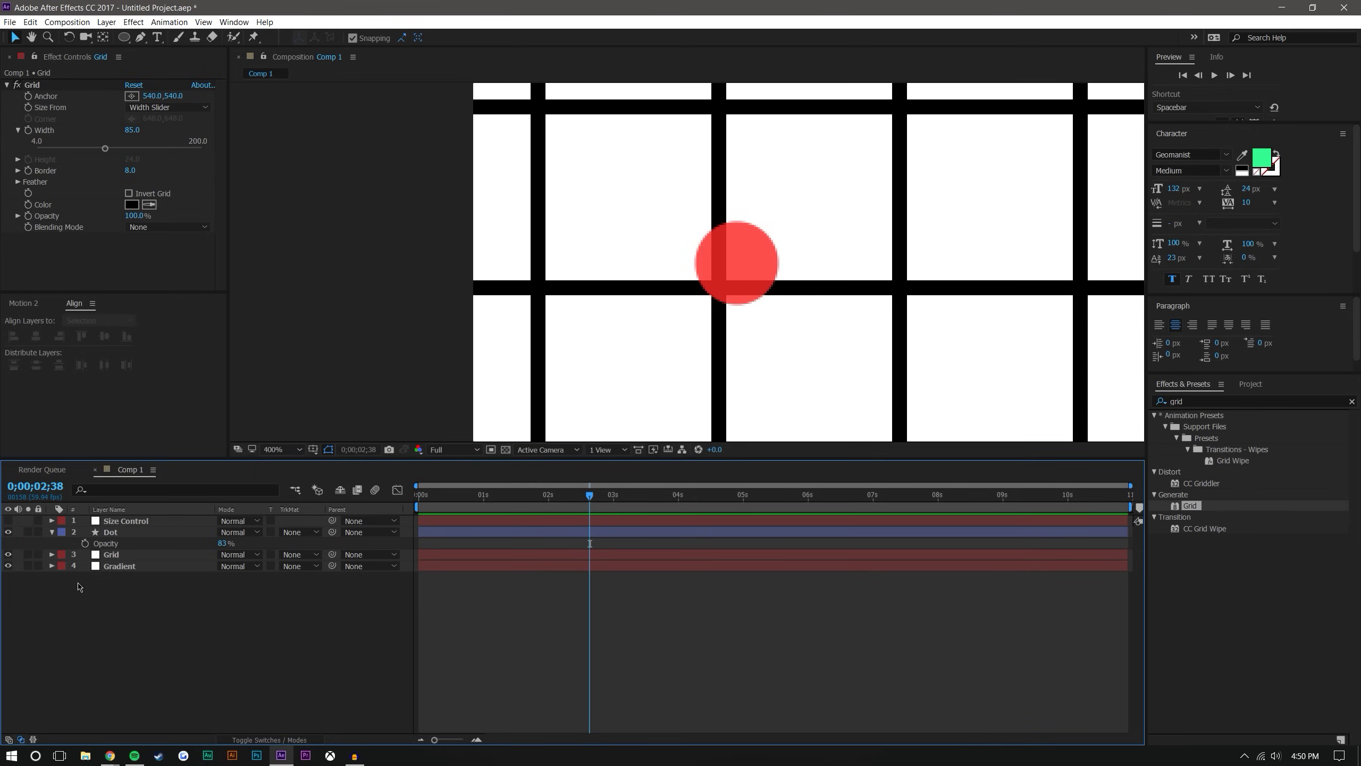
drag(36, 557, 38, 567)
click(739, 282)
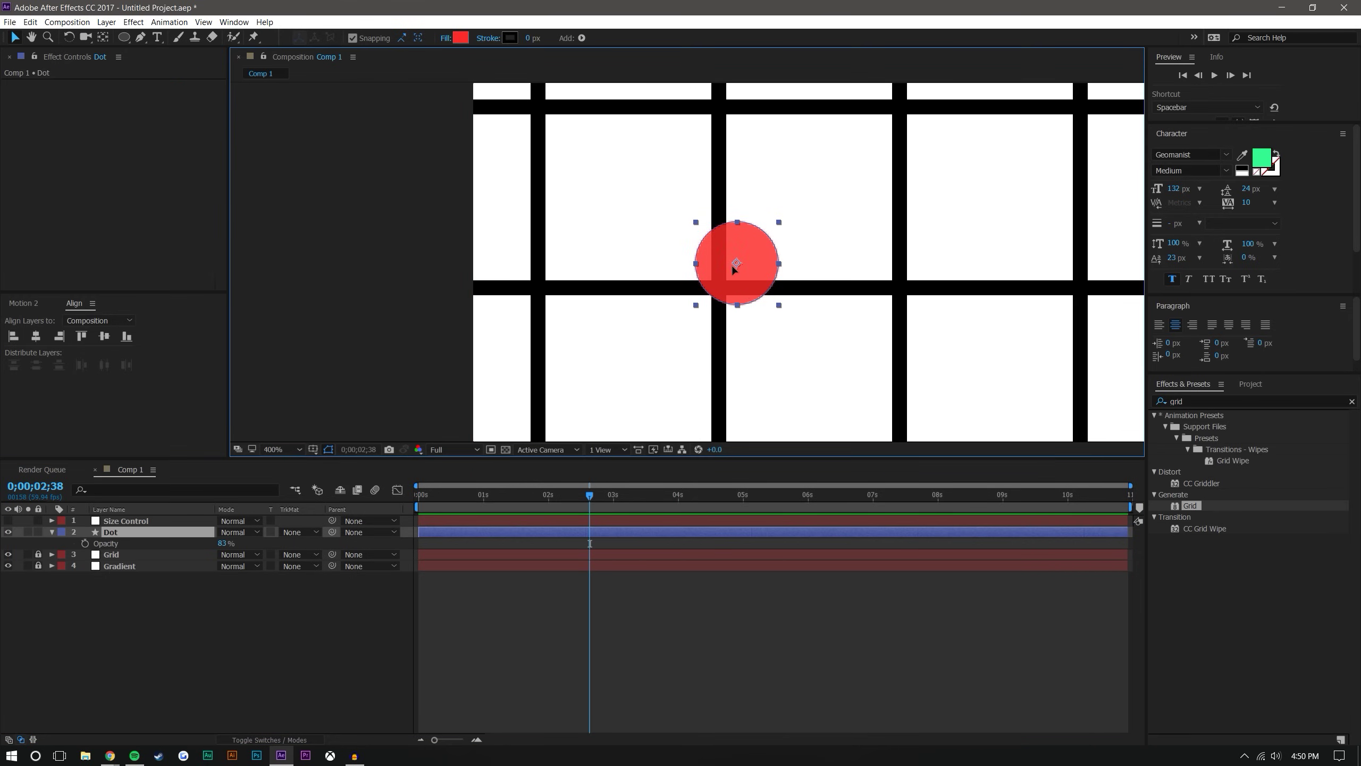
Snap the dot onto a grid crossing, duplicate it up to Dot 5, and try different Size Control values.
drag(734, 268, 825, 273)
key(ctrl+d)
key(comma)
key(ctrl+d)
key(ctrl+d)
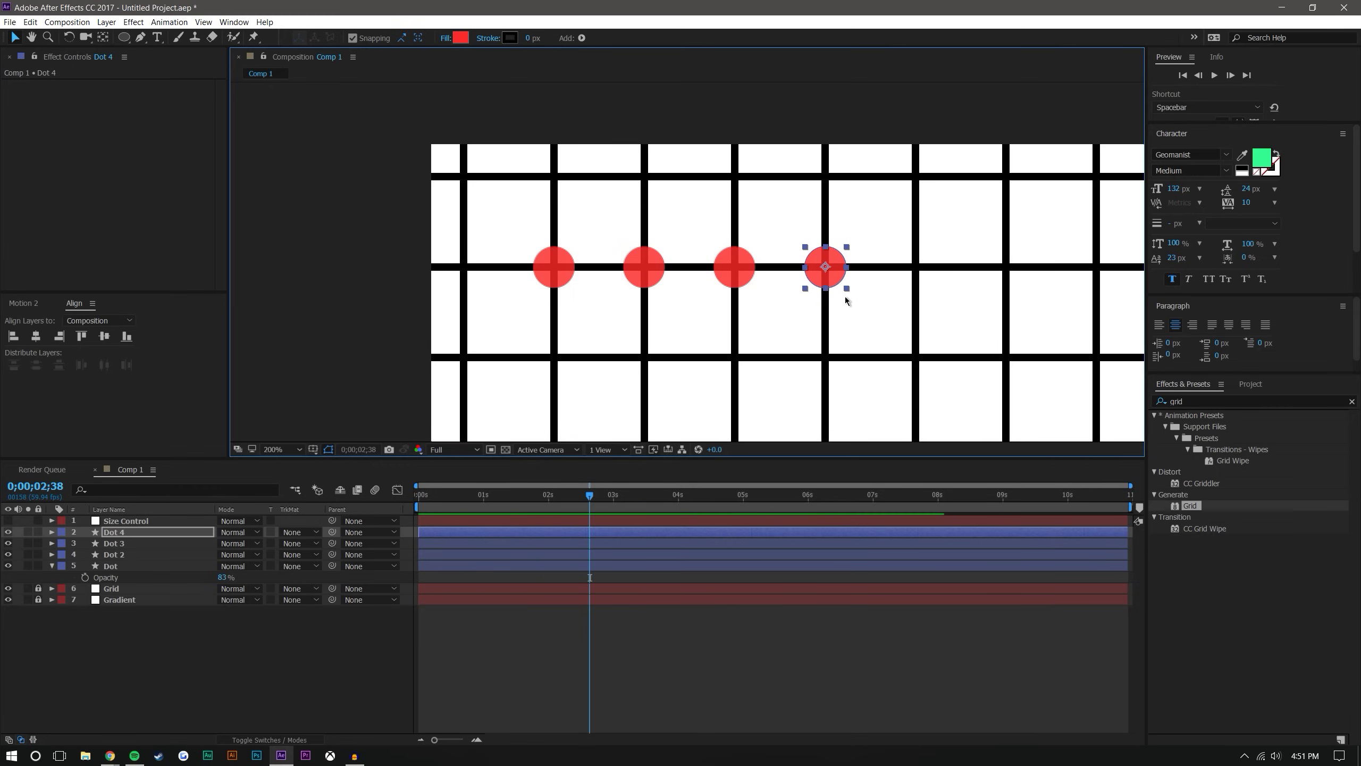
key(ctrl+d)
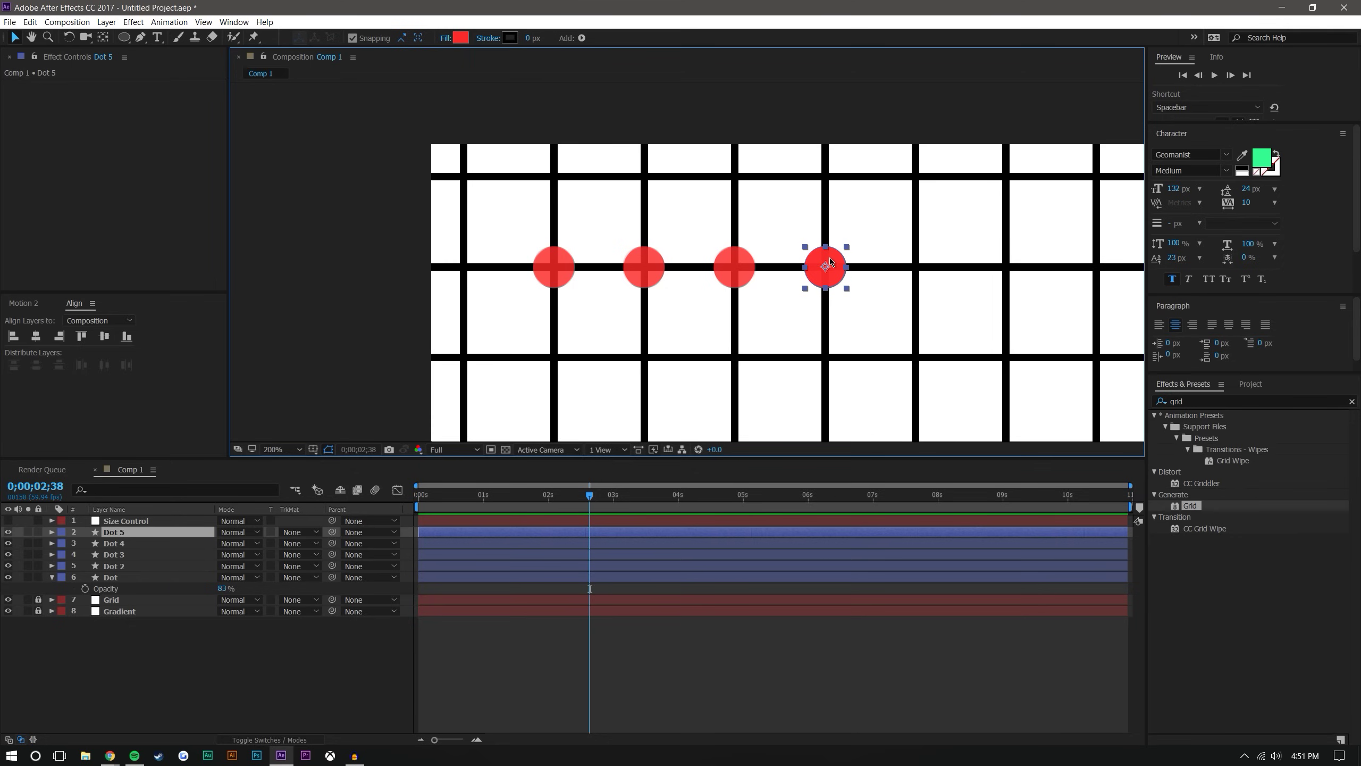
drag(830, 275, 784, 274)
click(165, 524)
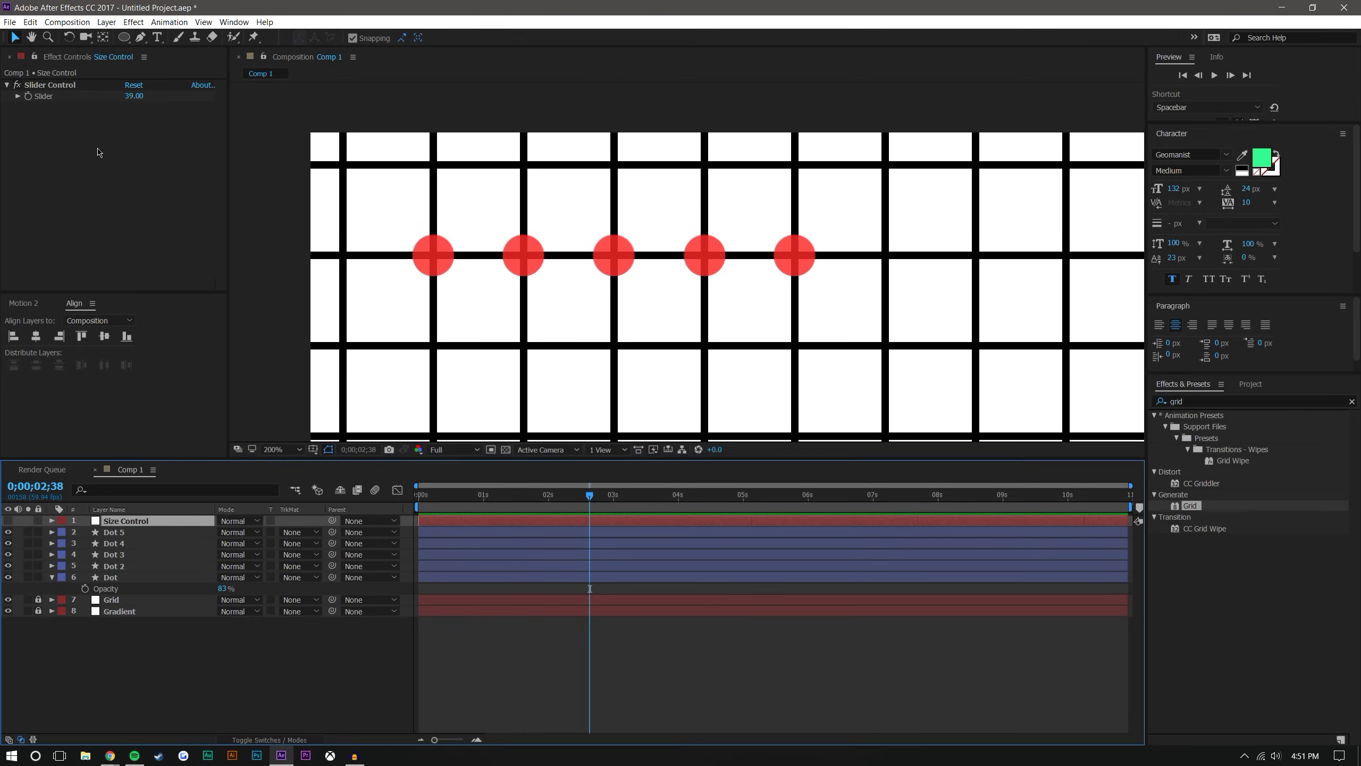
mouse_move(134, 97)
mouse_down()
mouse_move(161, 98)
mouse_move(138, 114)
mouse_up()
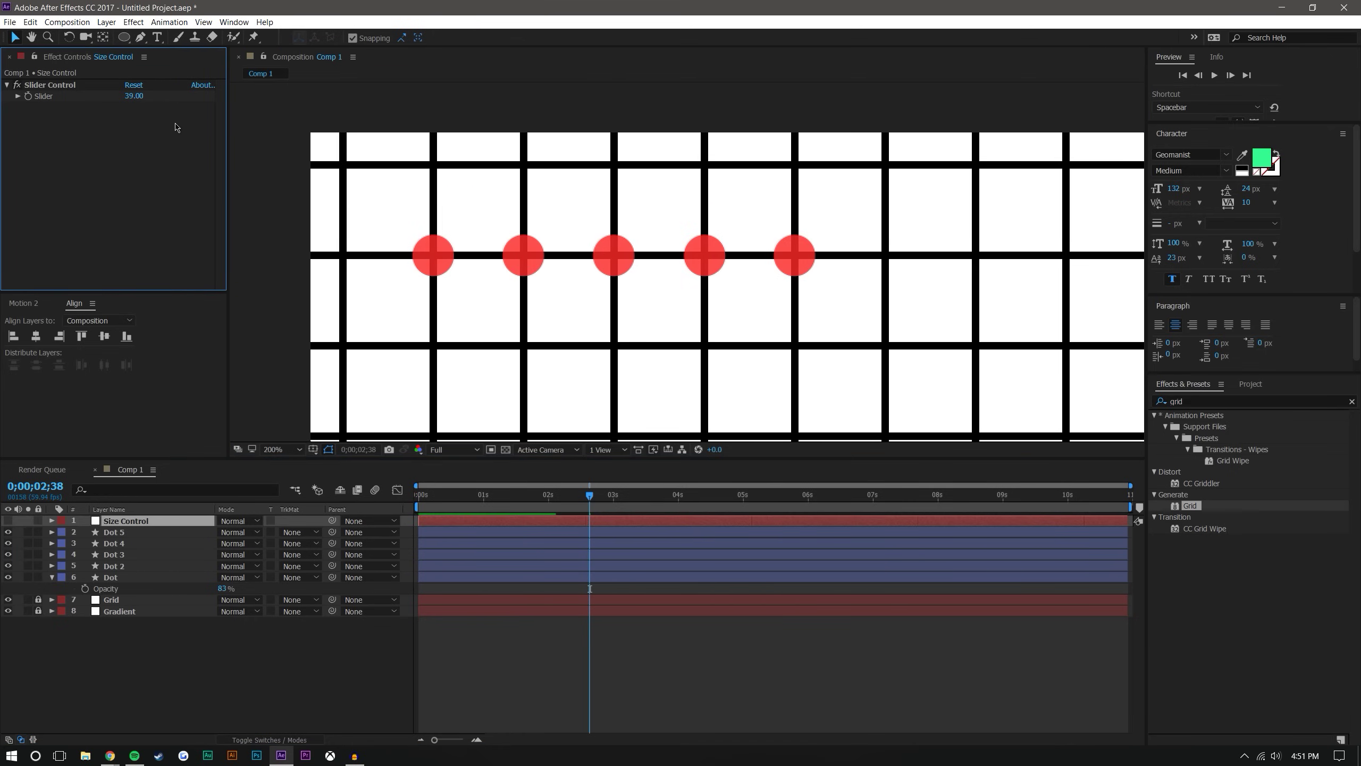
Duplicate the rightmost dot into Dots 6, 7 and 8, placing each on the next crossing right.
click(803, 261)
key(ctrl+d)
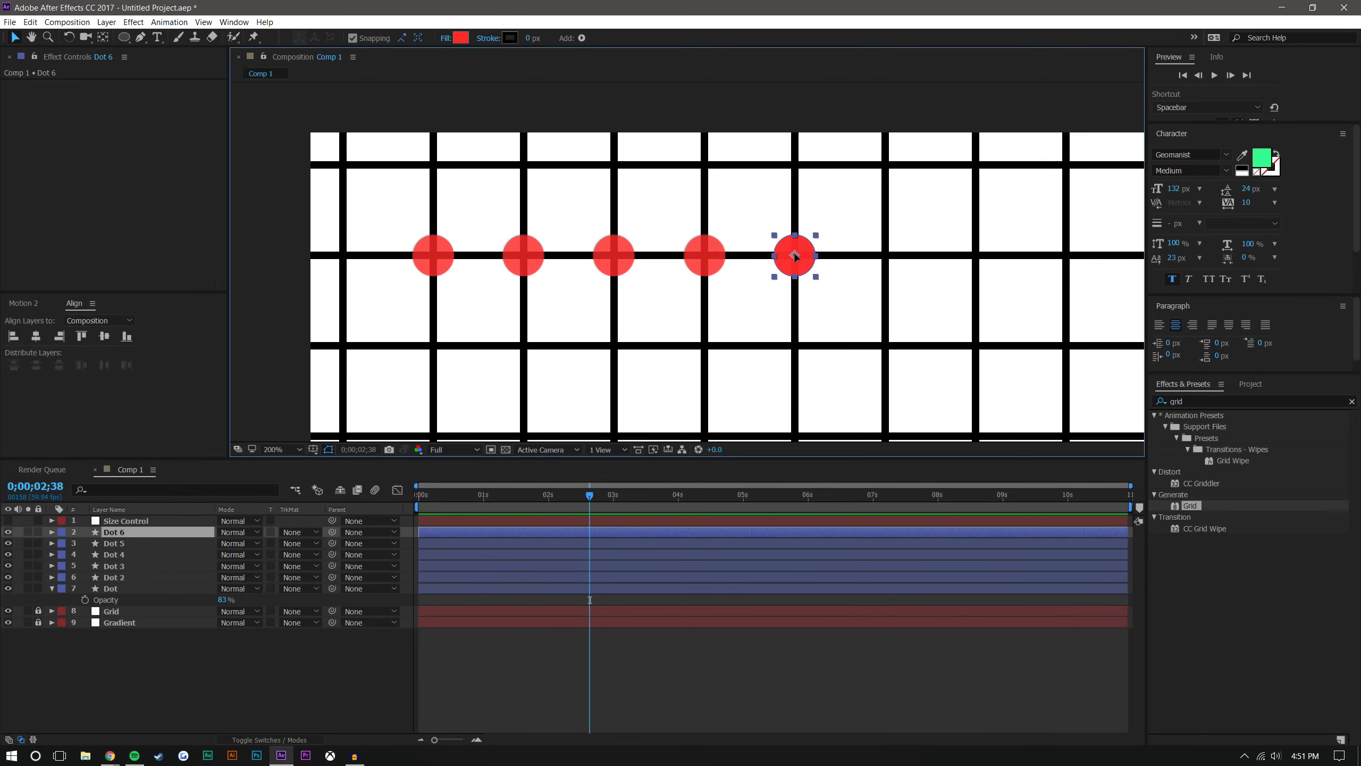
drag(804, 264, 886, 264)
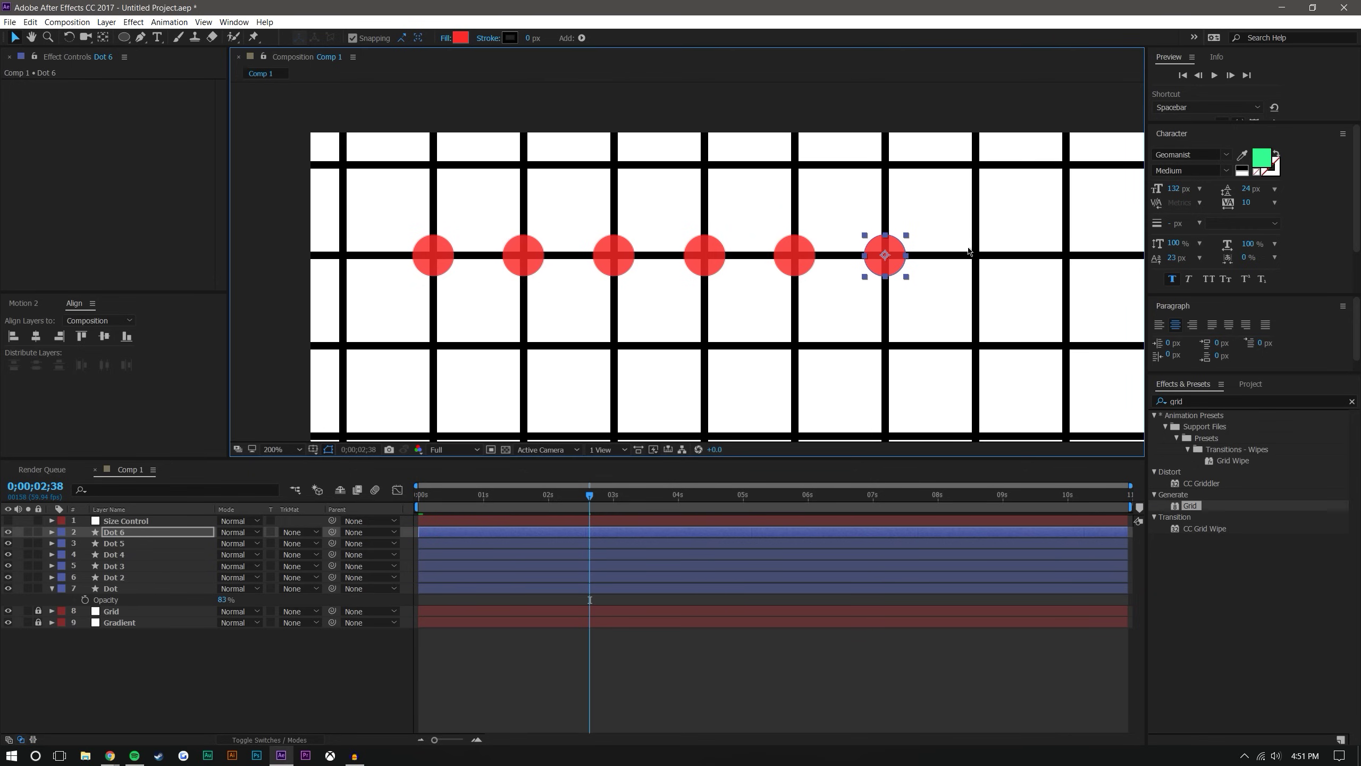
mouse_move(884, 255)
mouse_down()
mouse_move(872, 257)
mouse_move(885, 257)
mouse_up()
drag(1028, 218, 714, 250)
key(ctrl+d)
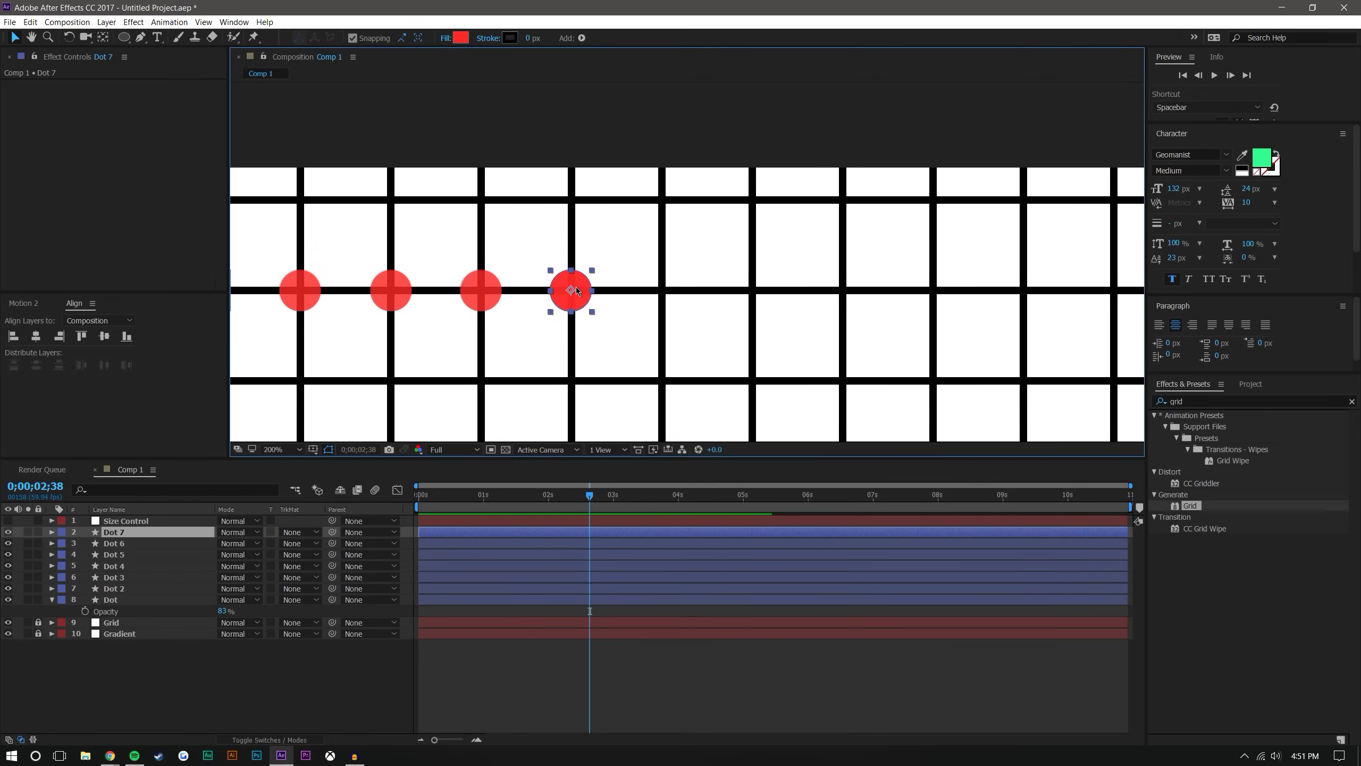
drag(576, 290, 680, 309)
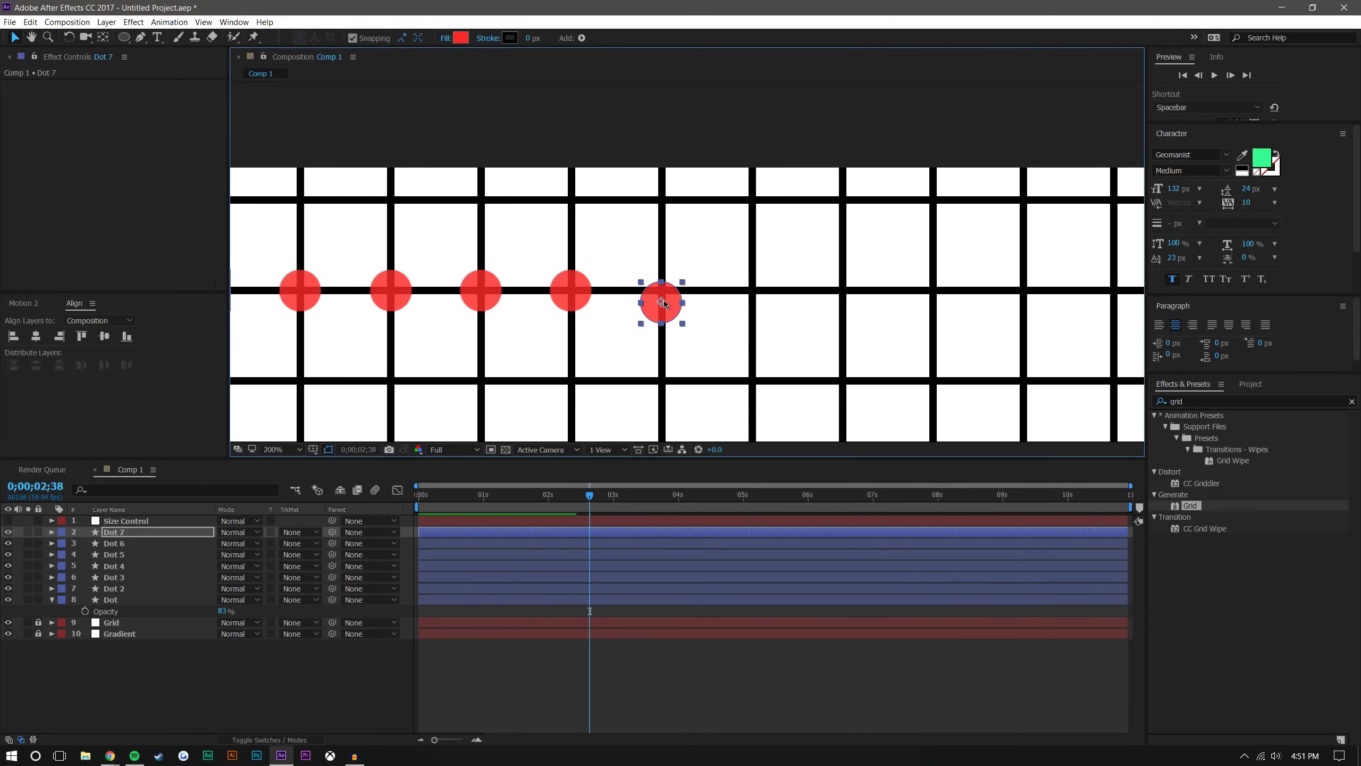
key(ctrl+z)
drag(570, 290, 976, 242)
key(ctrl+d)
key(ctrl+d)
key(ctrl+d)
key(ctrl+d)
Duplicate the row of dots twice, moving each copy down one grid row.
scroll(777, 277, down, 1)
drag(1056, 273, 316, 182)
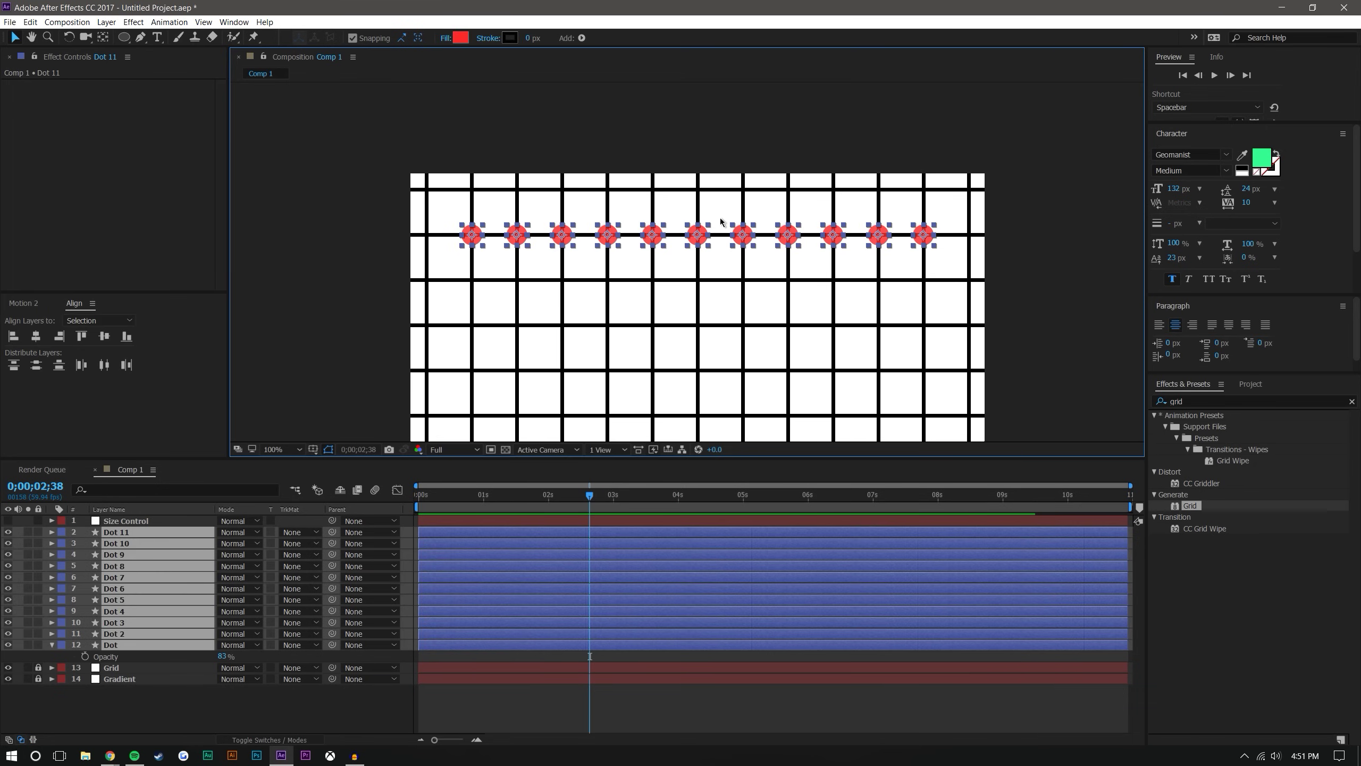
key(ctrl+d)
drag(918, 238, 928, 280)
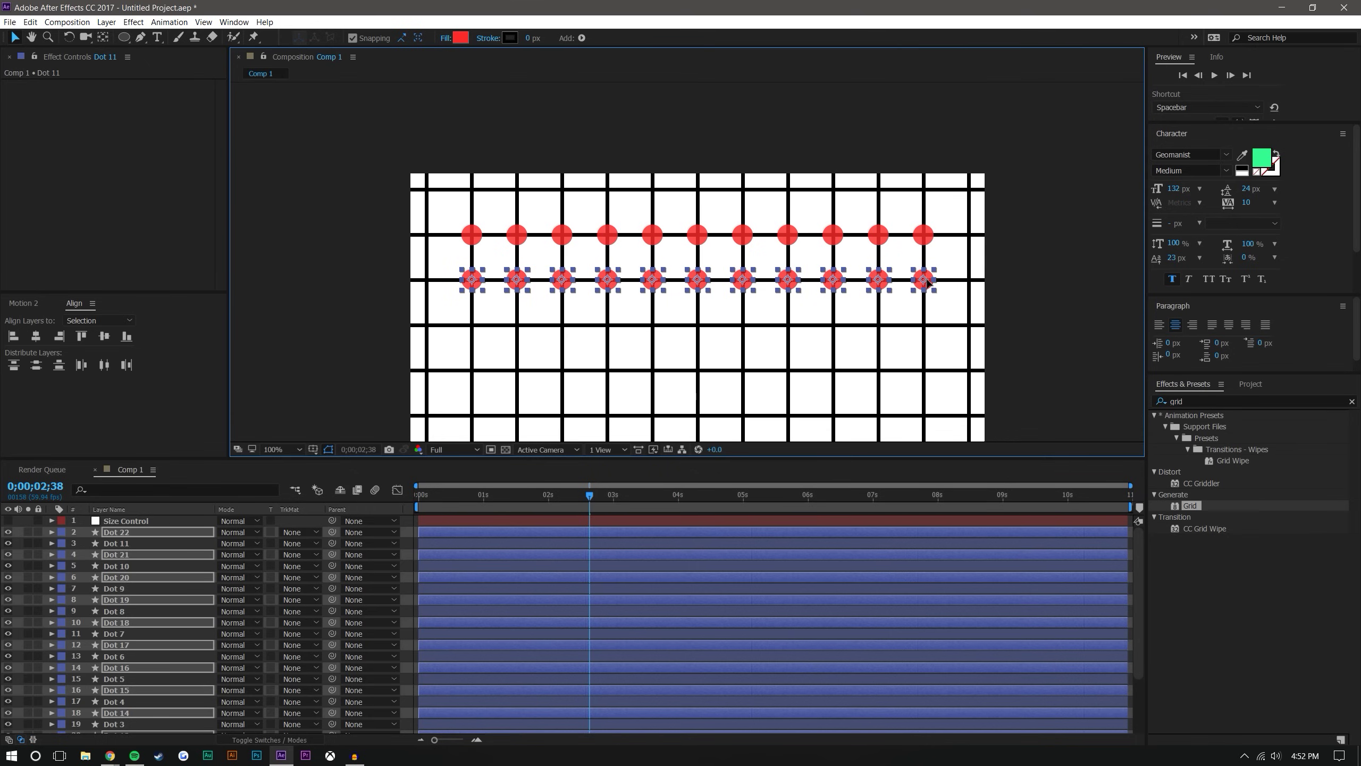
key(ctrl+d)
drag(927, 284, 927, 329)
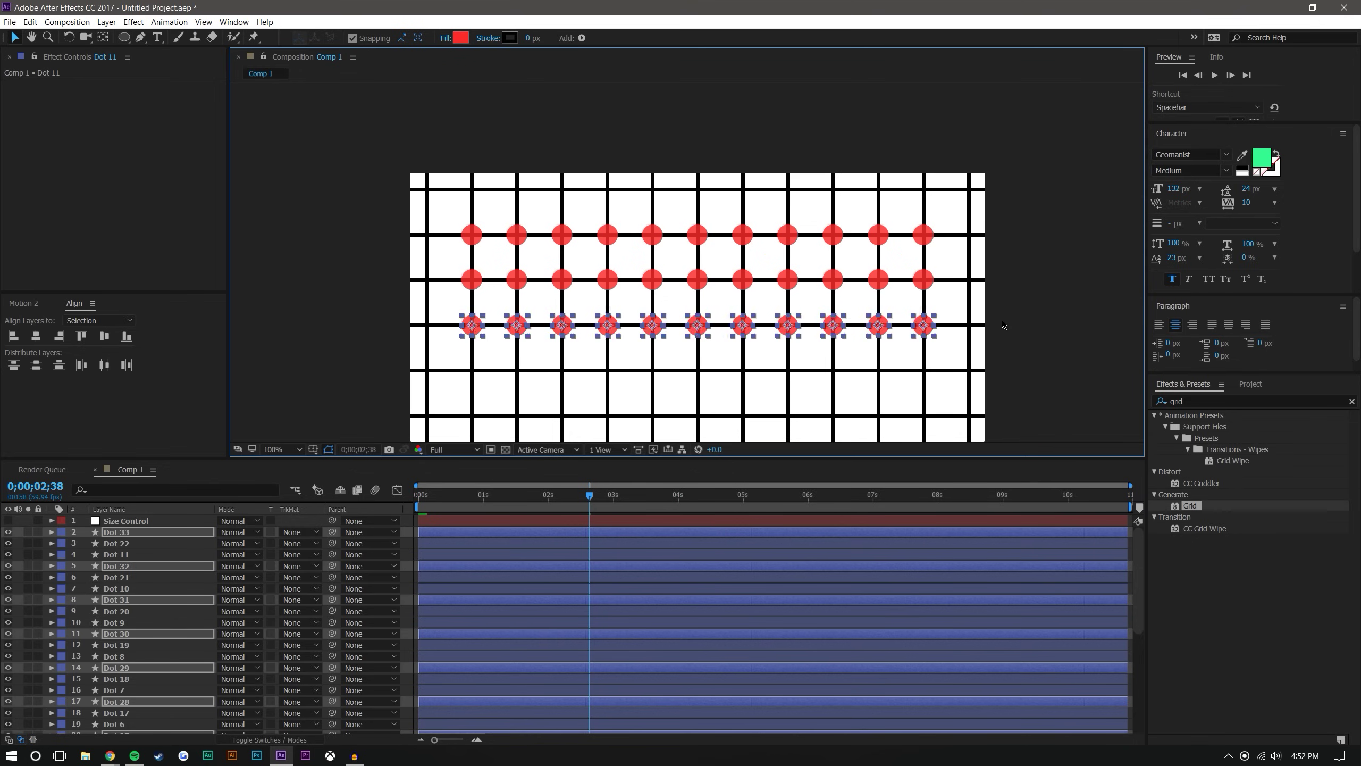
Duplicate all three dot rows and move the copies down to make six rows of eleven.
drag(1049, 369, 401, 180)
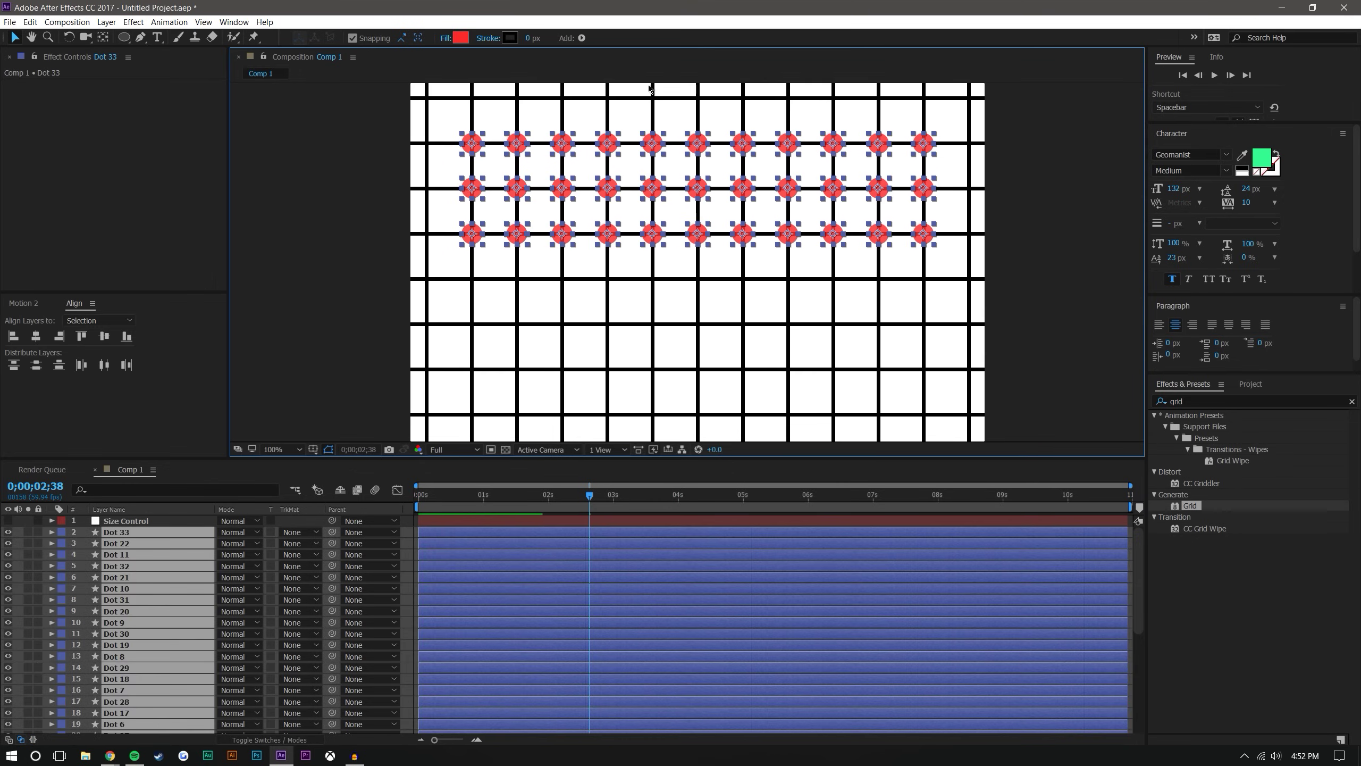
key(ctrl+d)
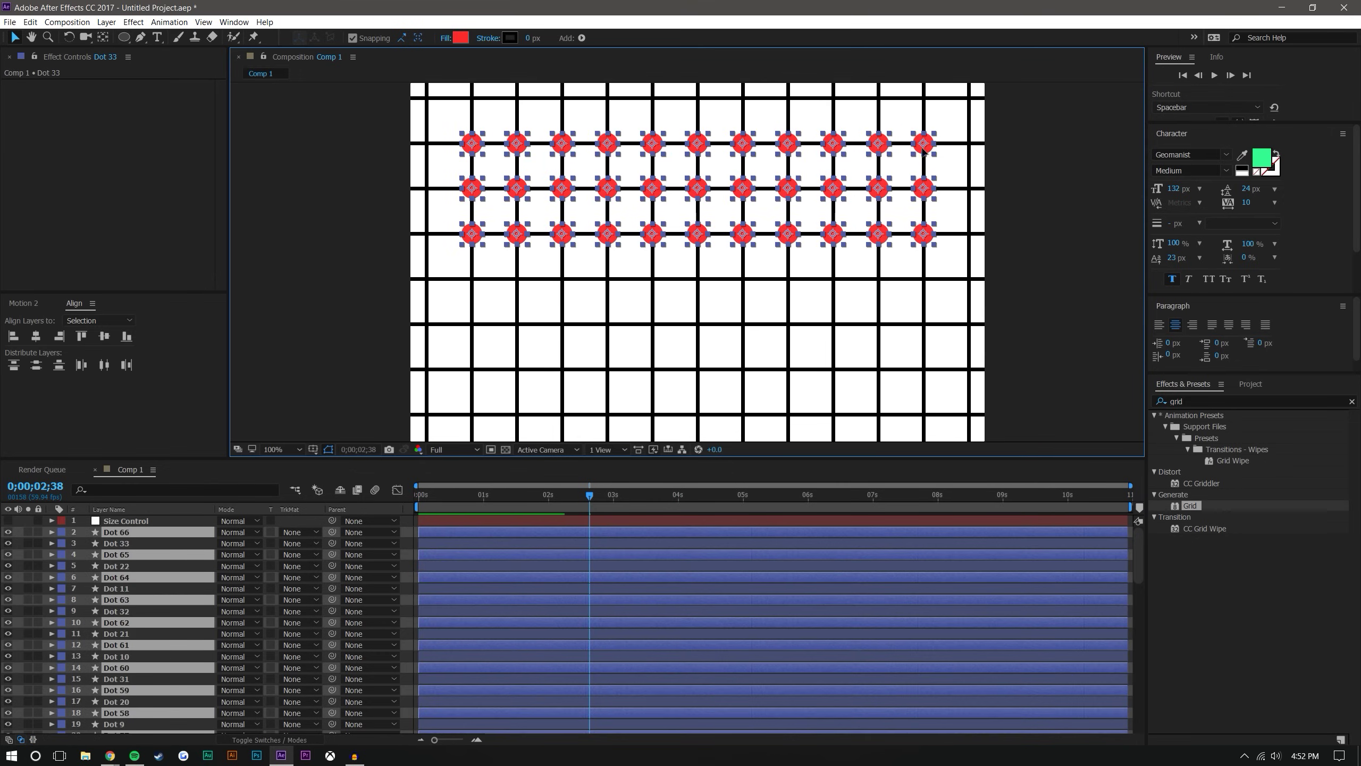
drag(924, 152, 926, 282)
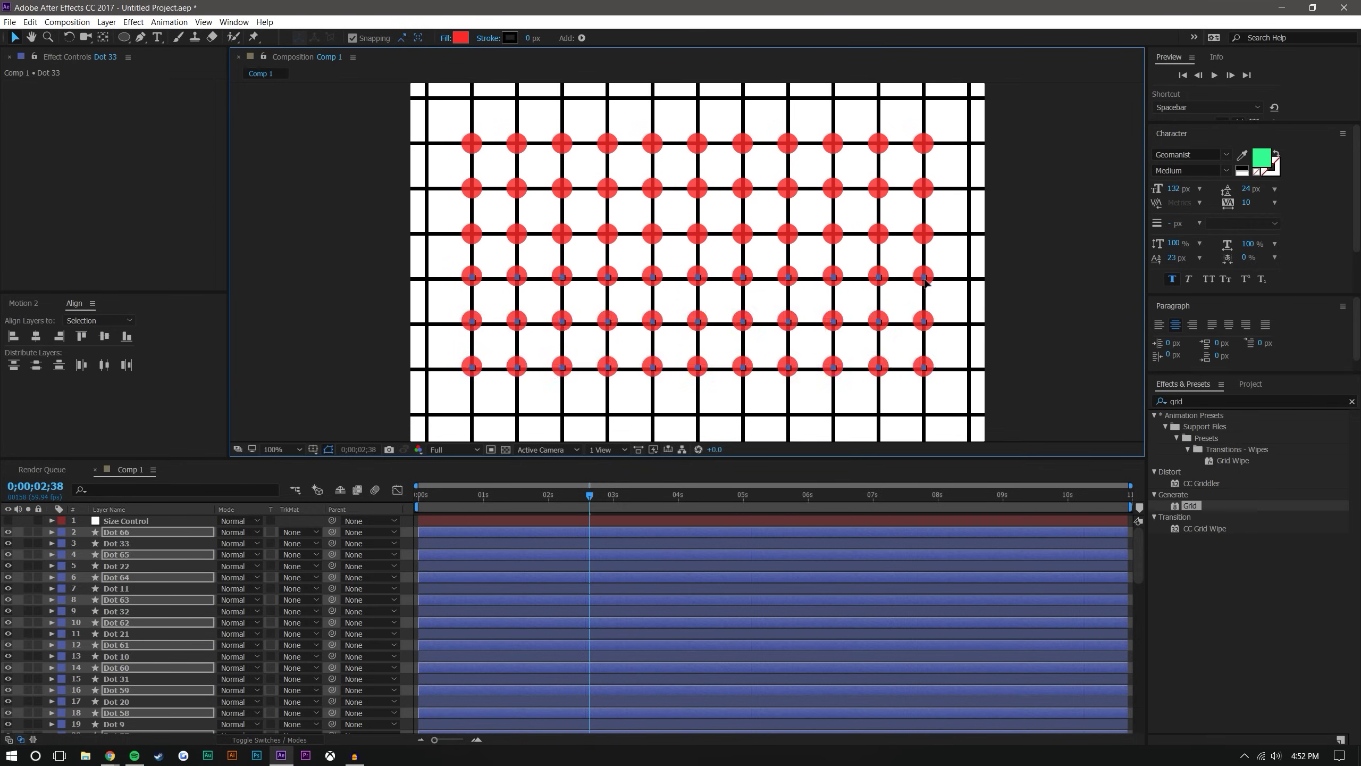
click(1004, 260)
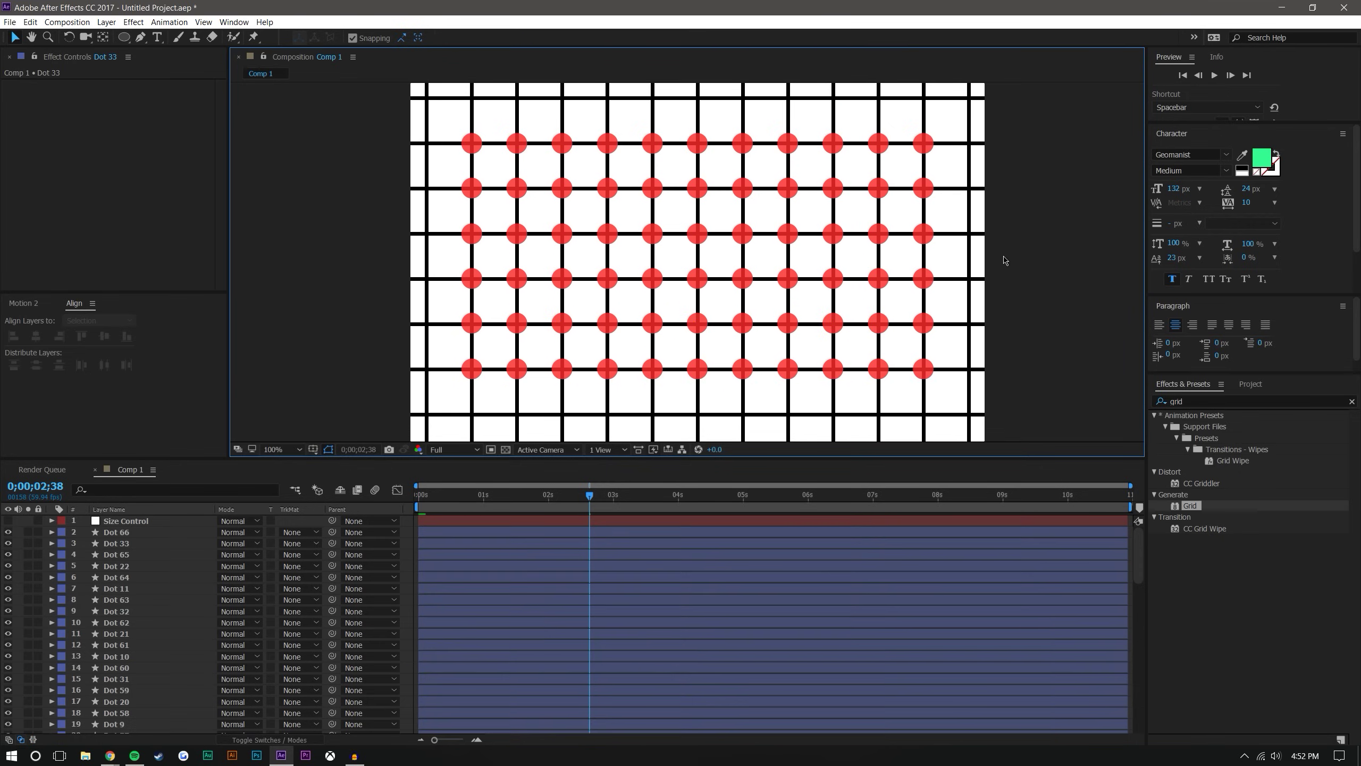
key(comma)
key(comma)
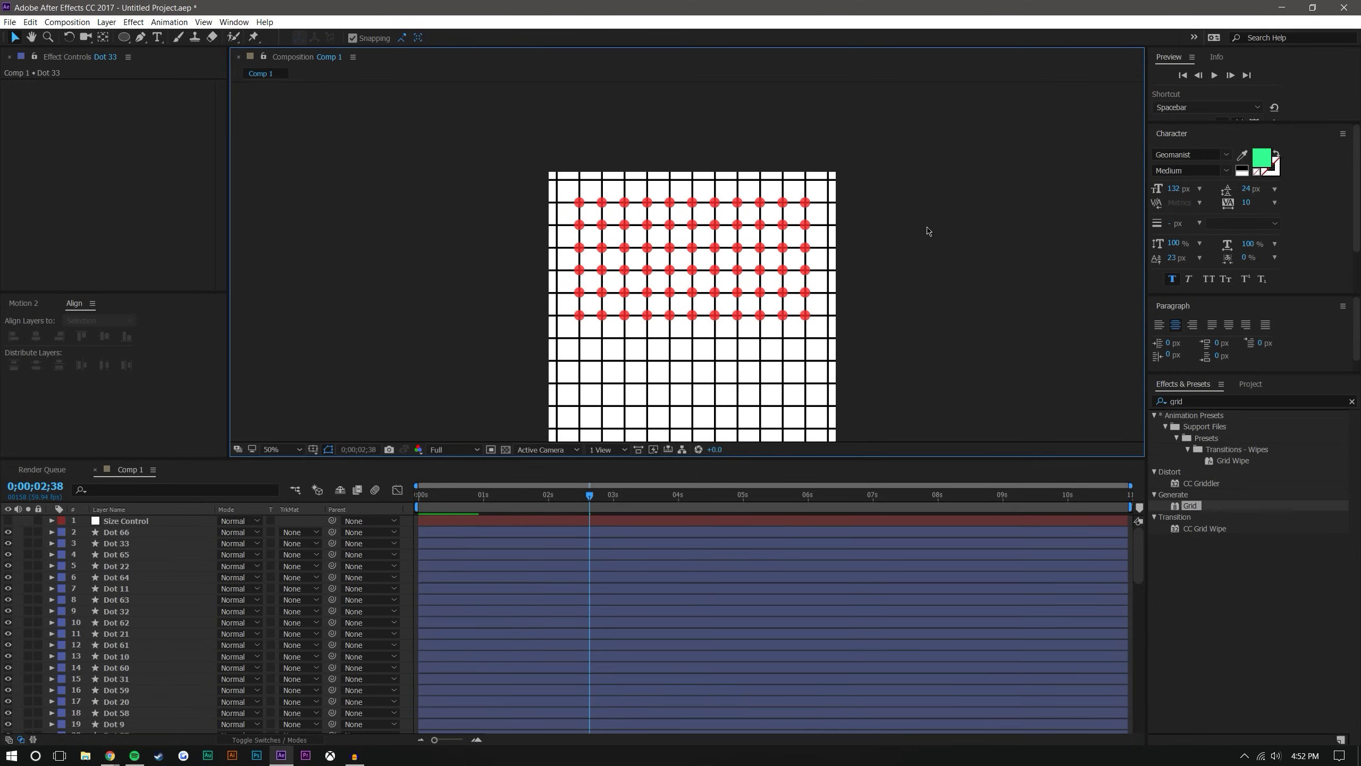
drag(973, 239, 1060, 182)
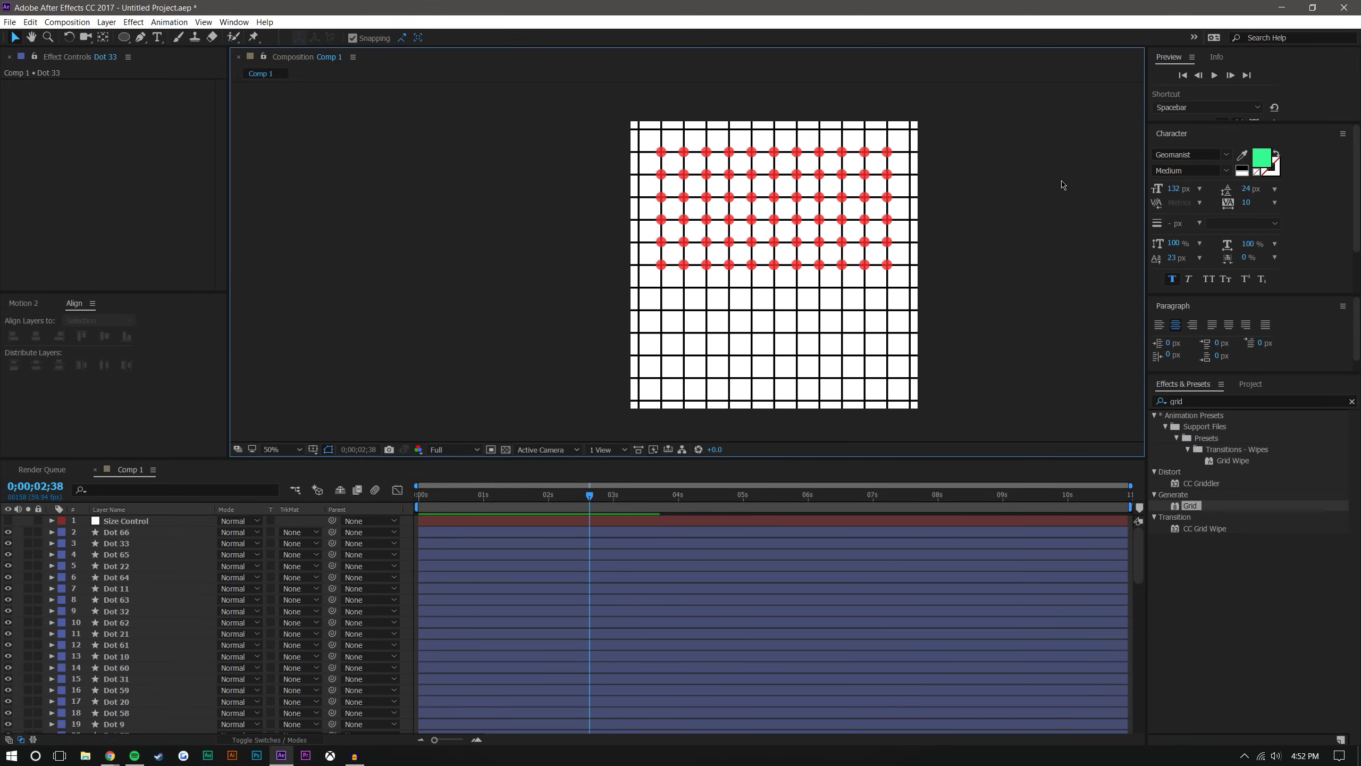
Save the project as T057.aep.
key(ctrl+s)
text(T)
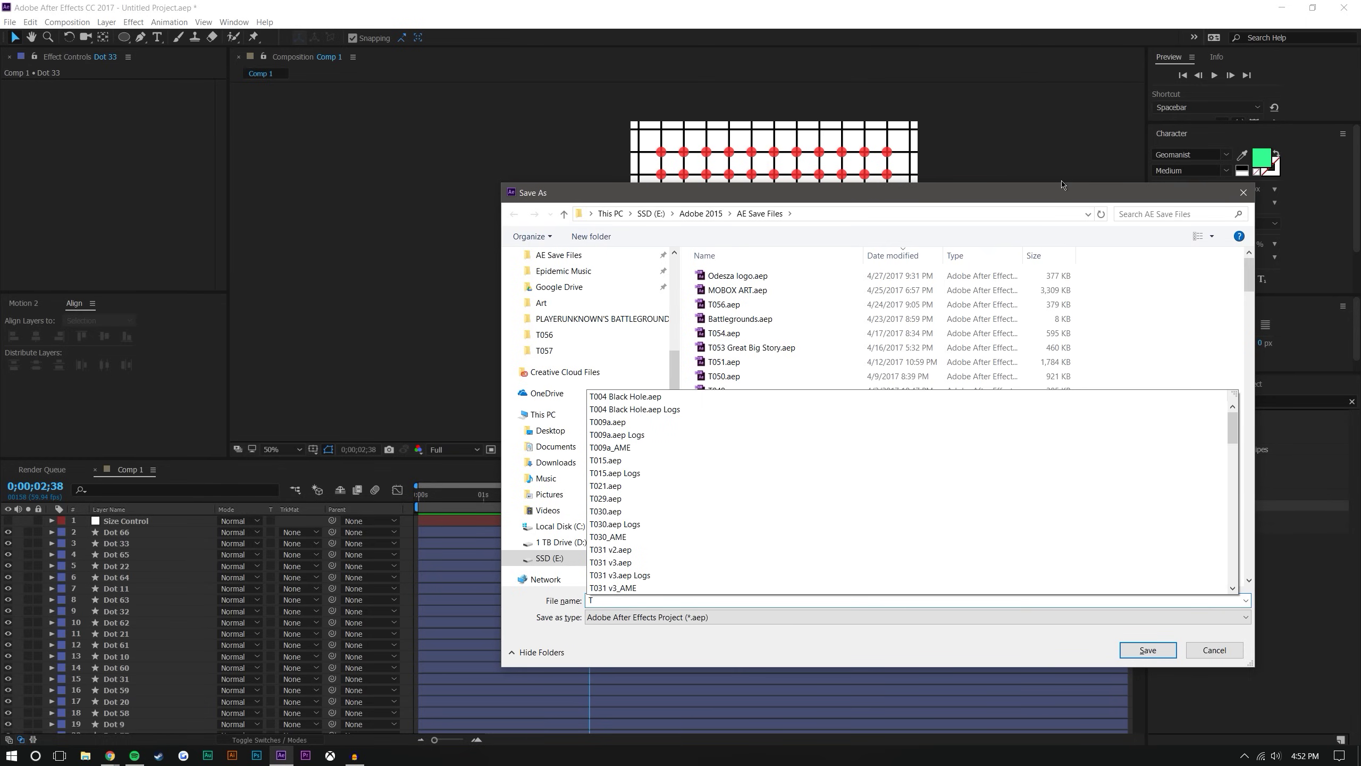
text(05)
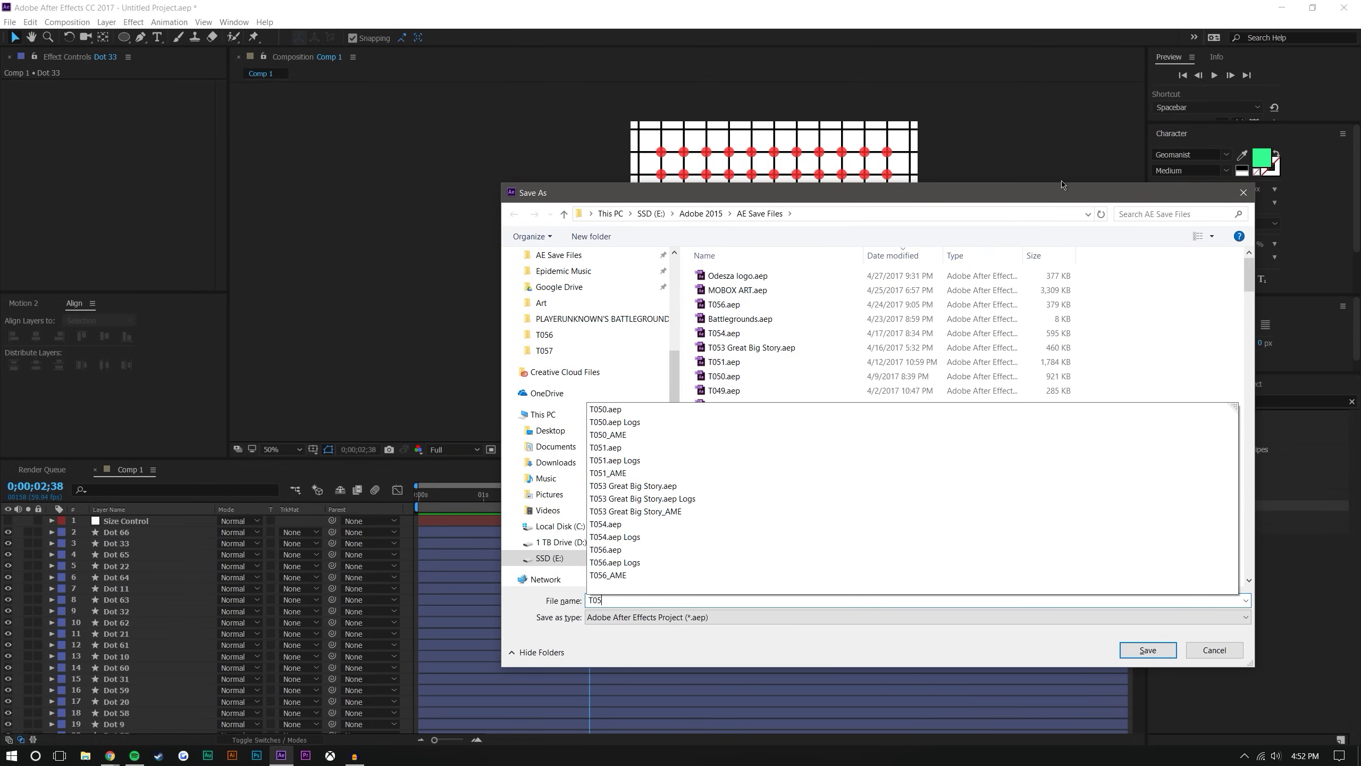
text(7)
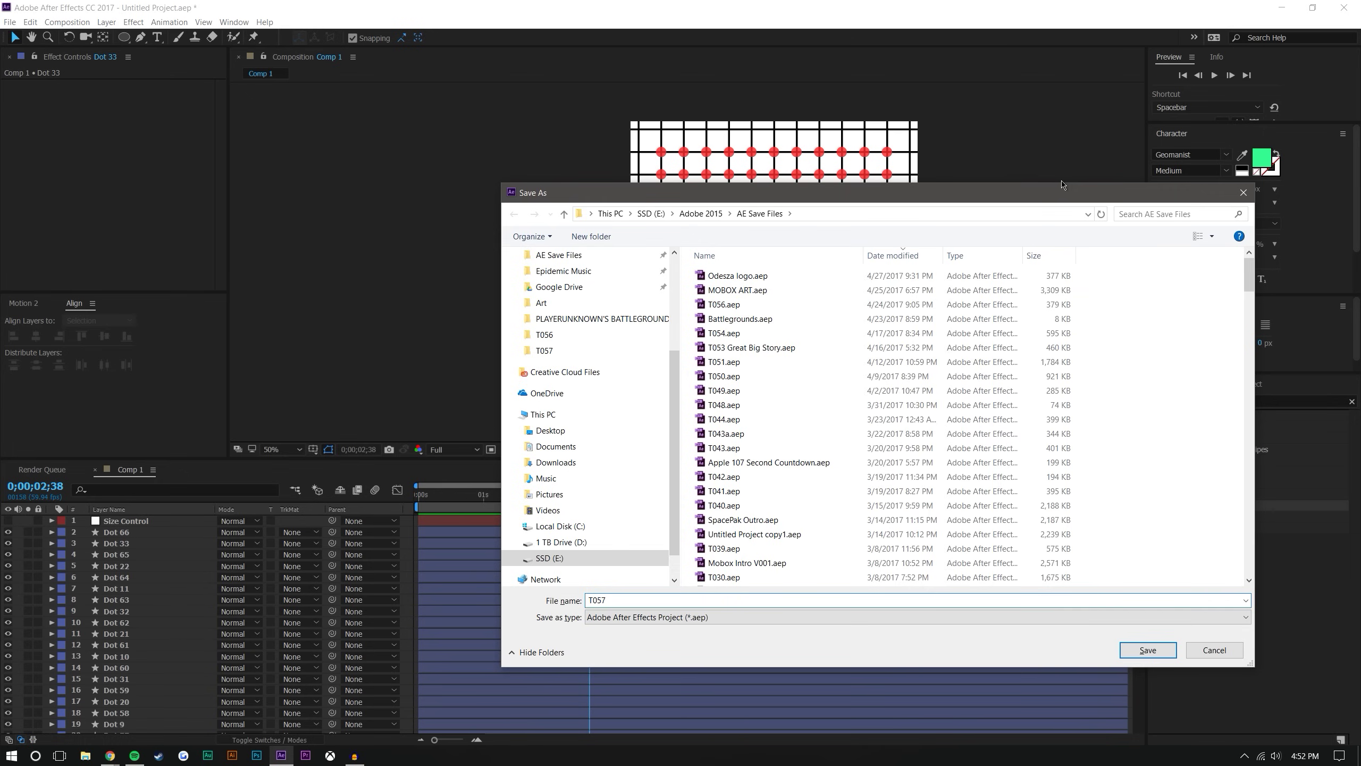
key(Return)
Reframe the comp view at 50% and select all the dot layers.
scroll(1001, 183, up, 2)
drag(984, 190, 869, 213)
key(comma)
drag(942, 307, 499, 126)
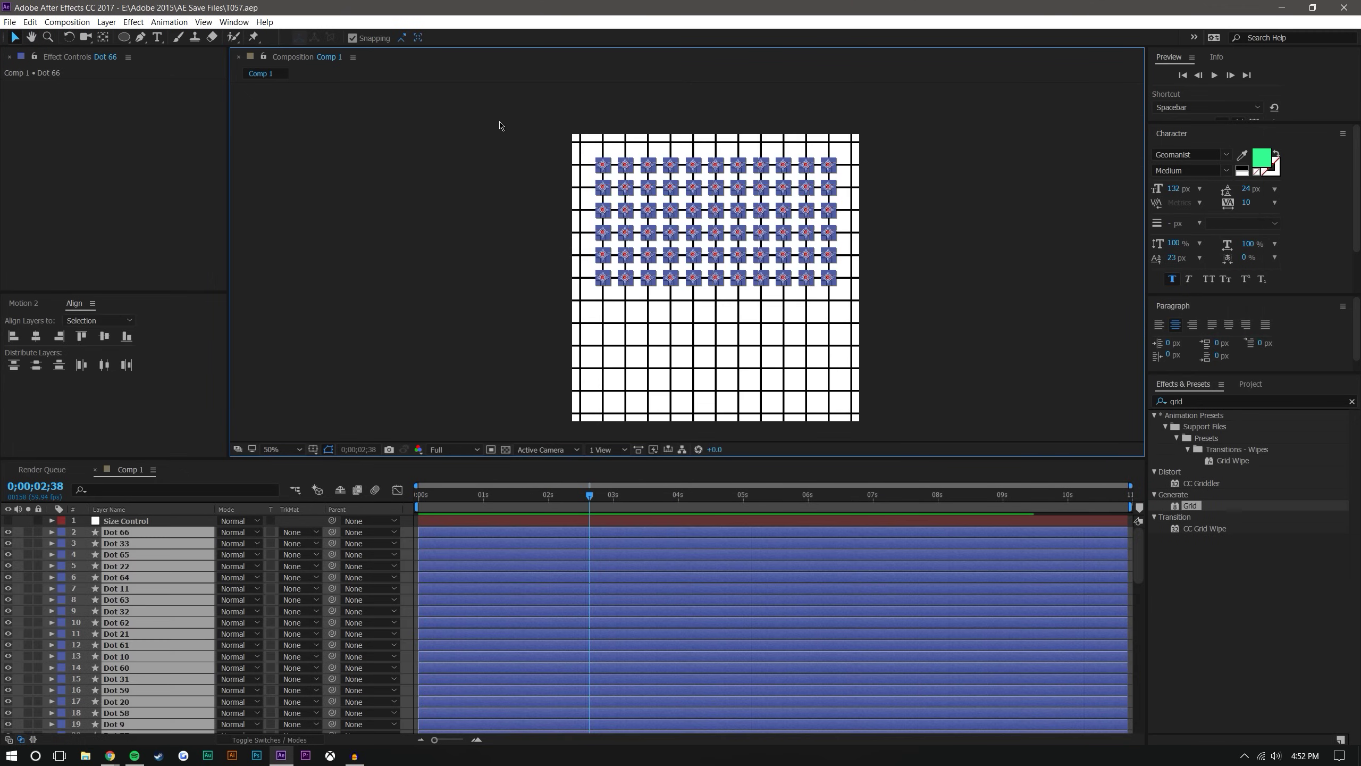
Duplicate all dots below the existing rows, align them to the grid, and delete the extra bottom row.
key(ctrl+d)
drag(618, 160, 611, 310)
scroll(611, 310, up, 4)
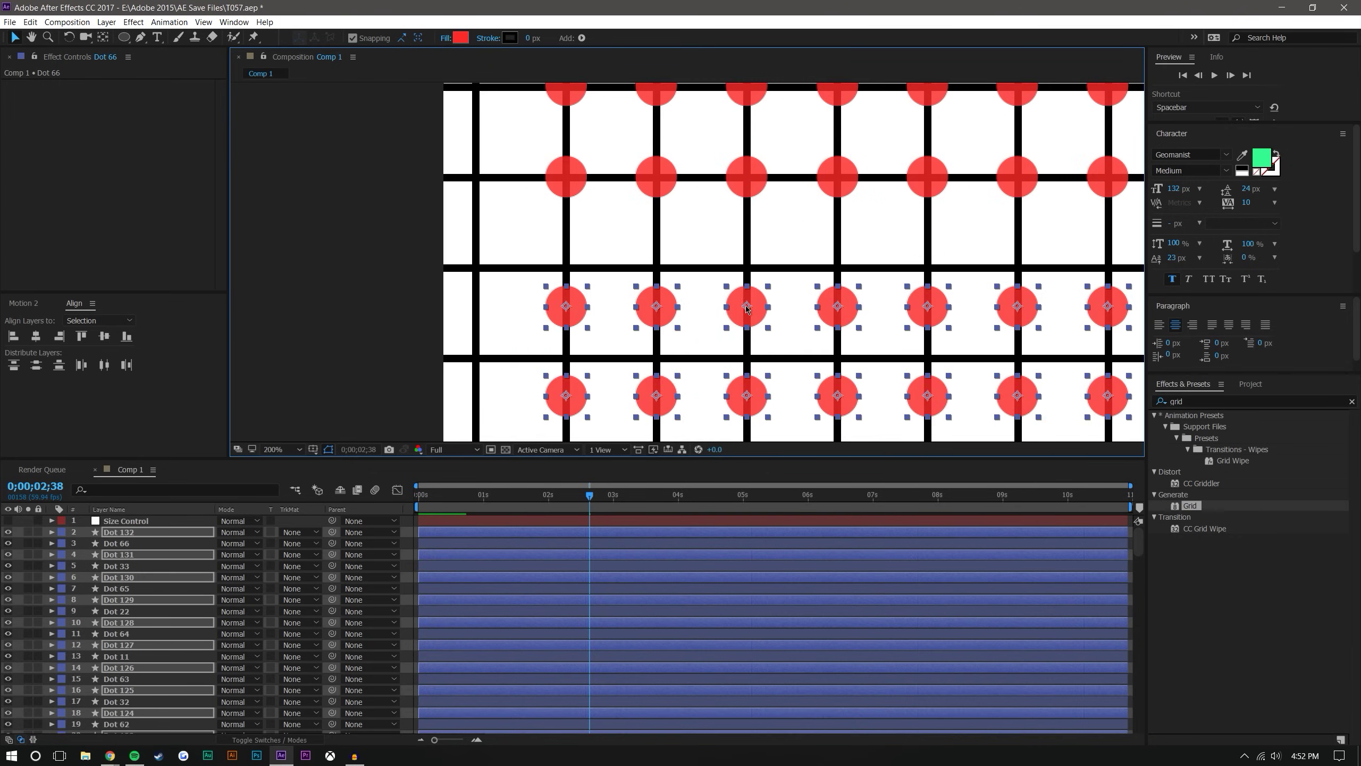
drag(747, 309, 746, 271)
scroll(964, 418, down, 4)
click(964, 417)
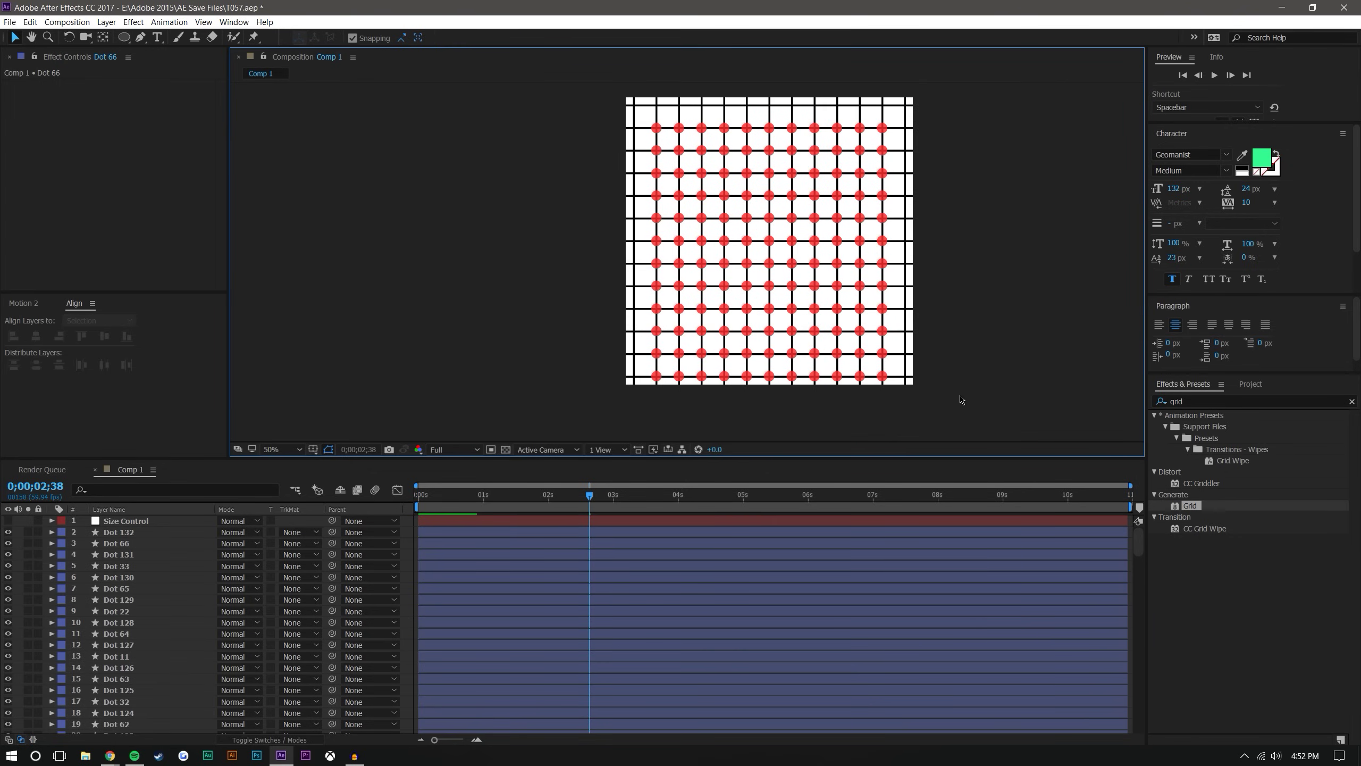
drag(970, 430, 610, 364)
key(Delete)
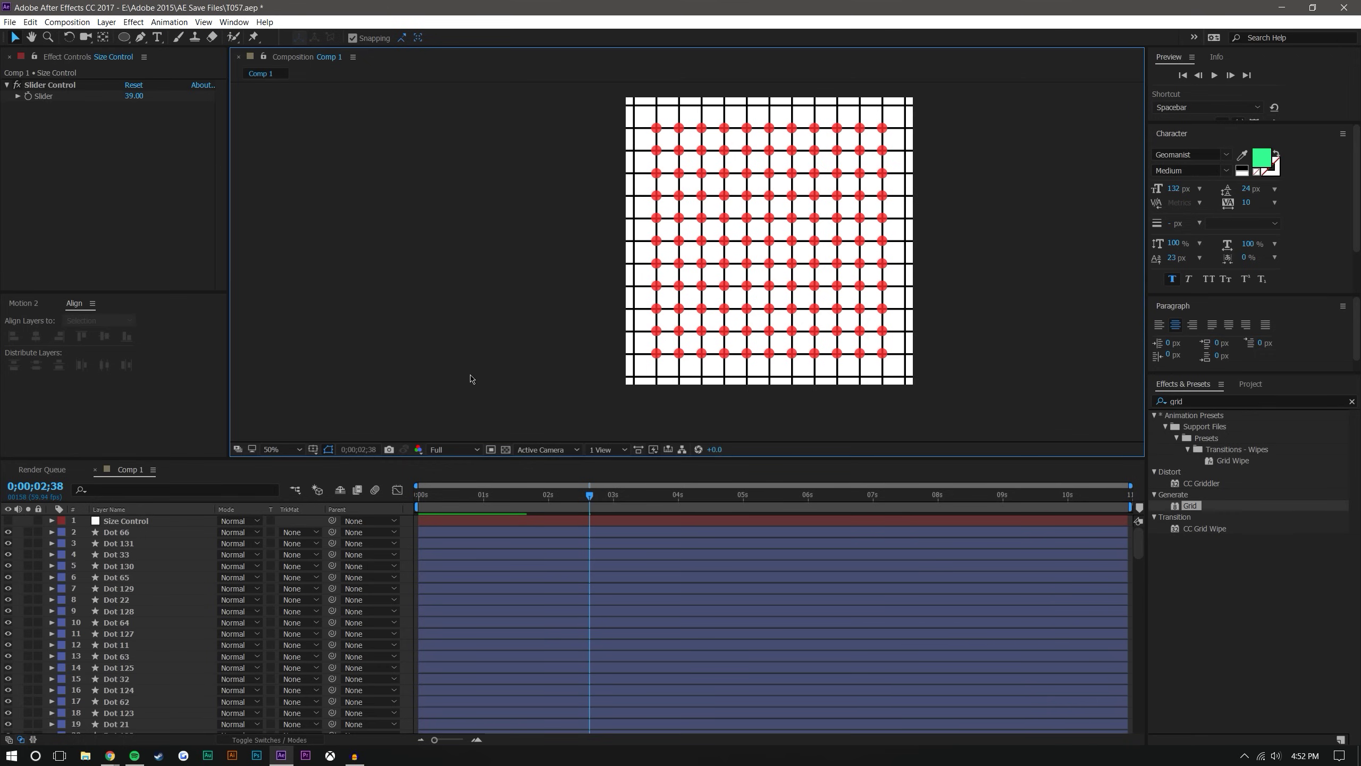
Unlock the Grid layer and delete it.
key(ctrl+Up)
key(t)
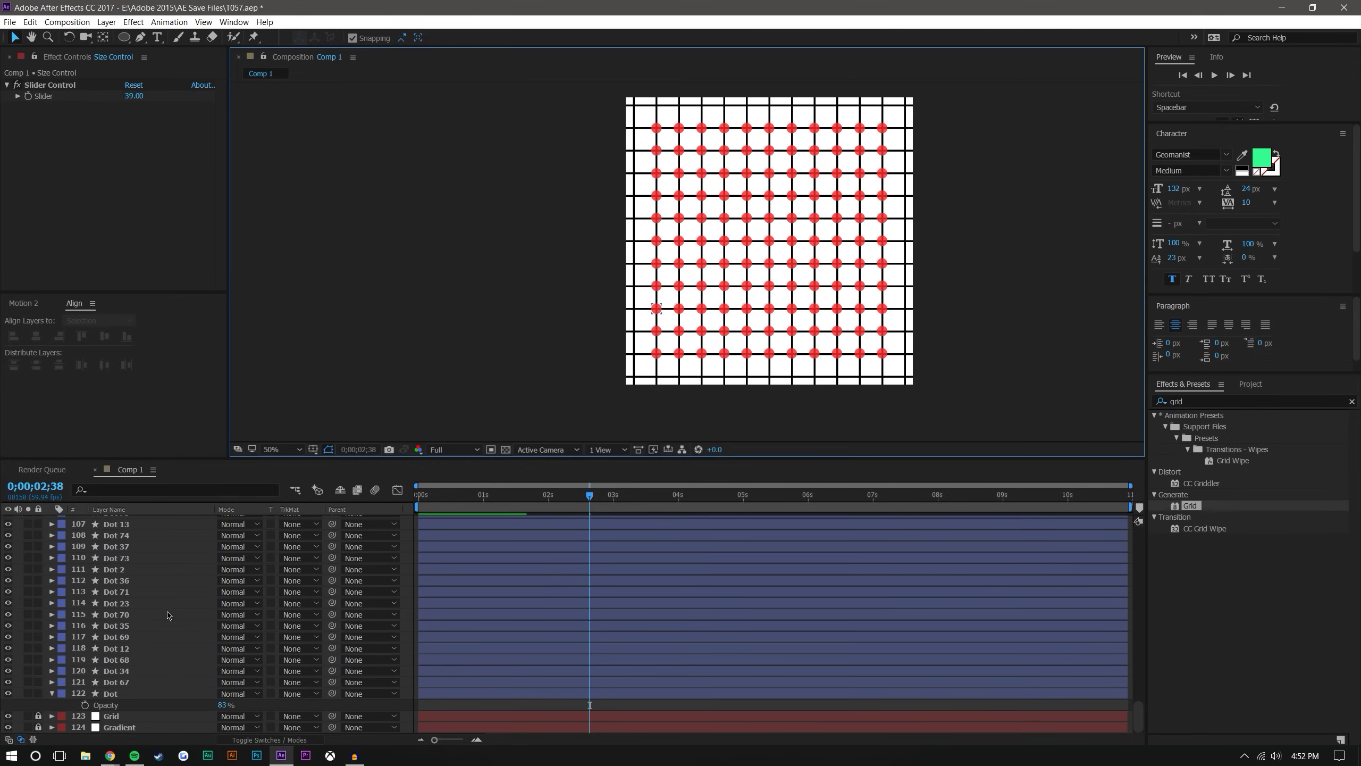
click(38, 716)
click(111, 716)
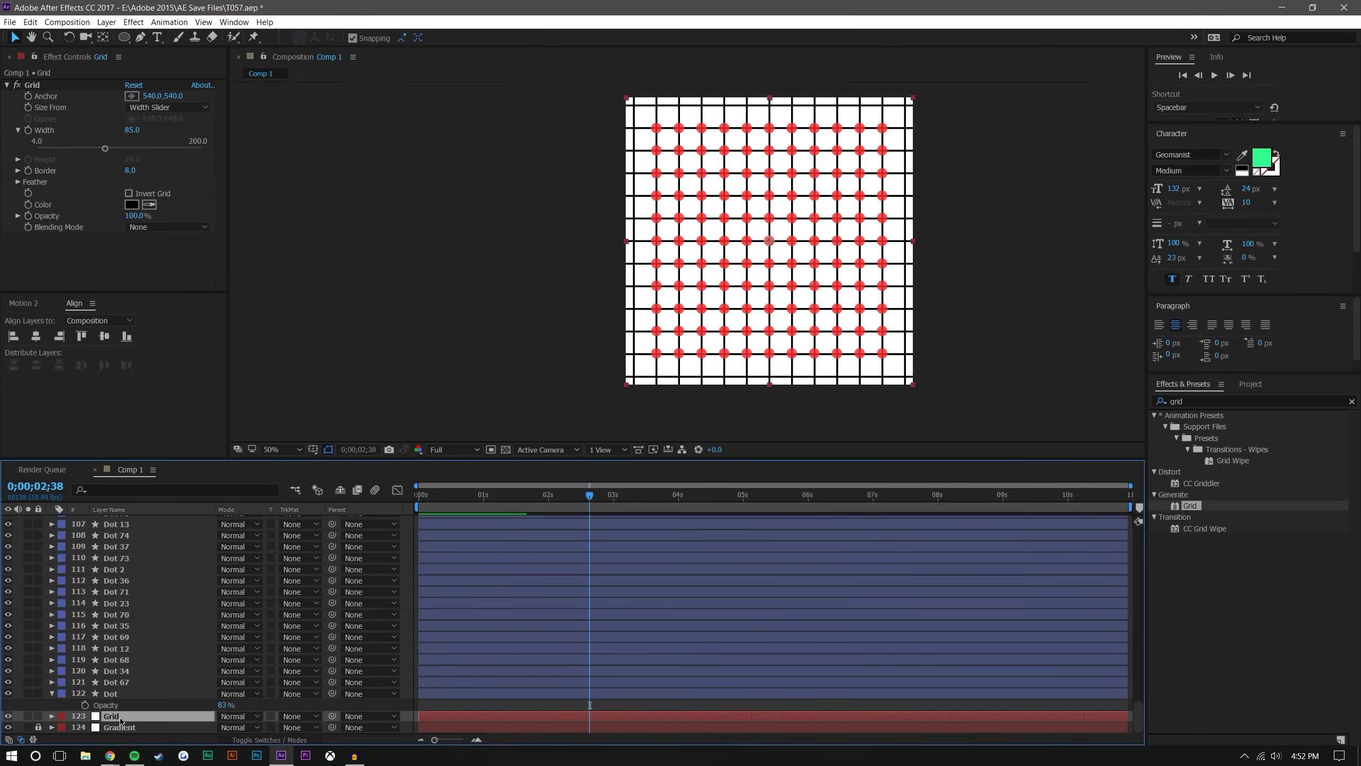
key(Delete)
click(975, 378)
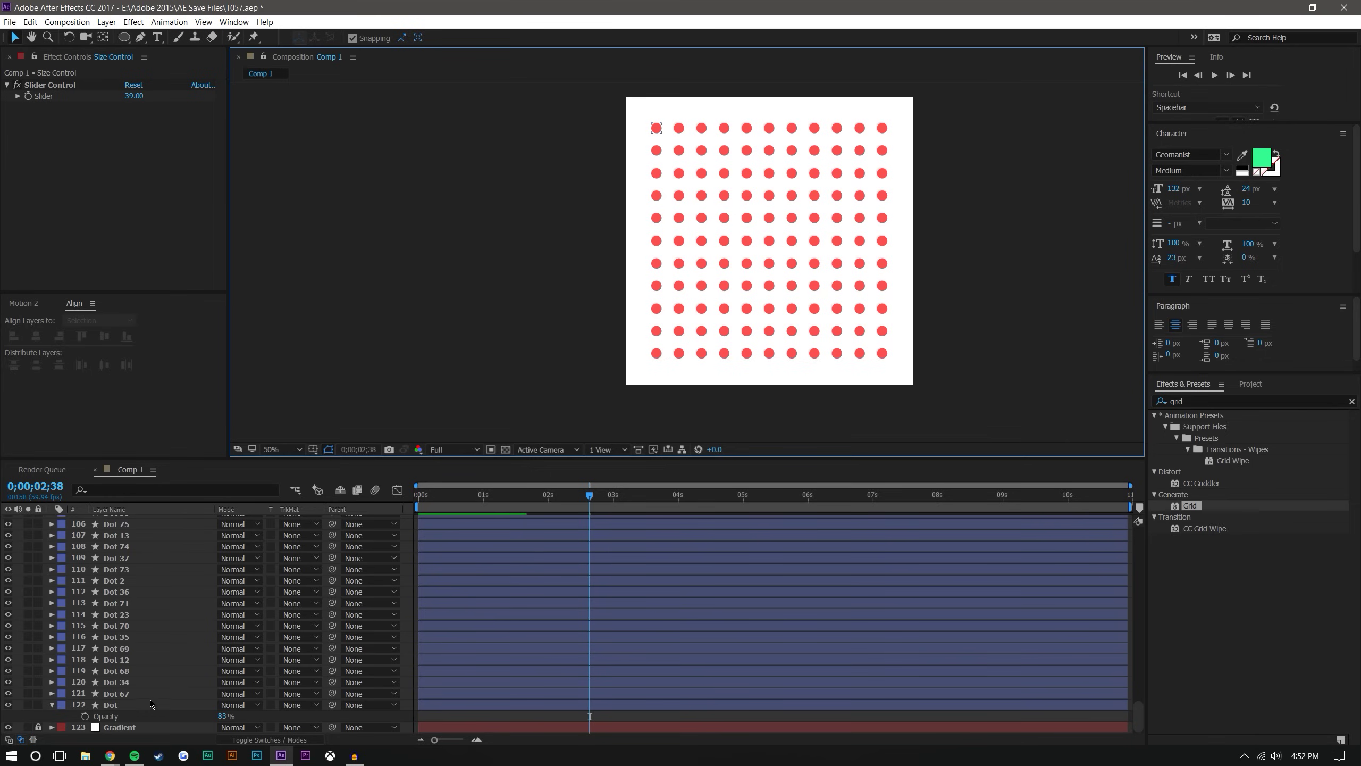
Unlock the Gradient layer and duplicate it.
click(38, 727)
scroll(129, 637, up, 20)
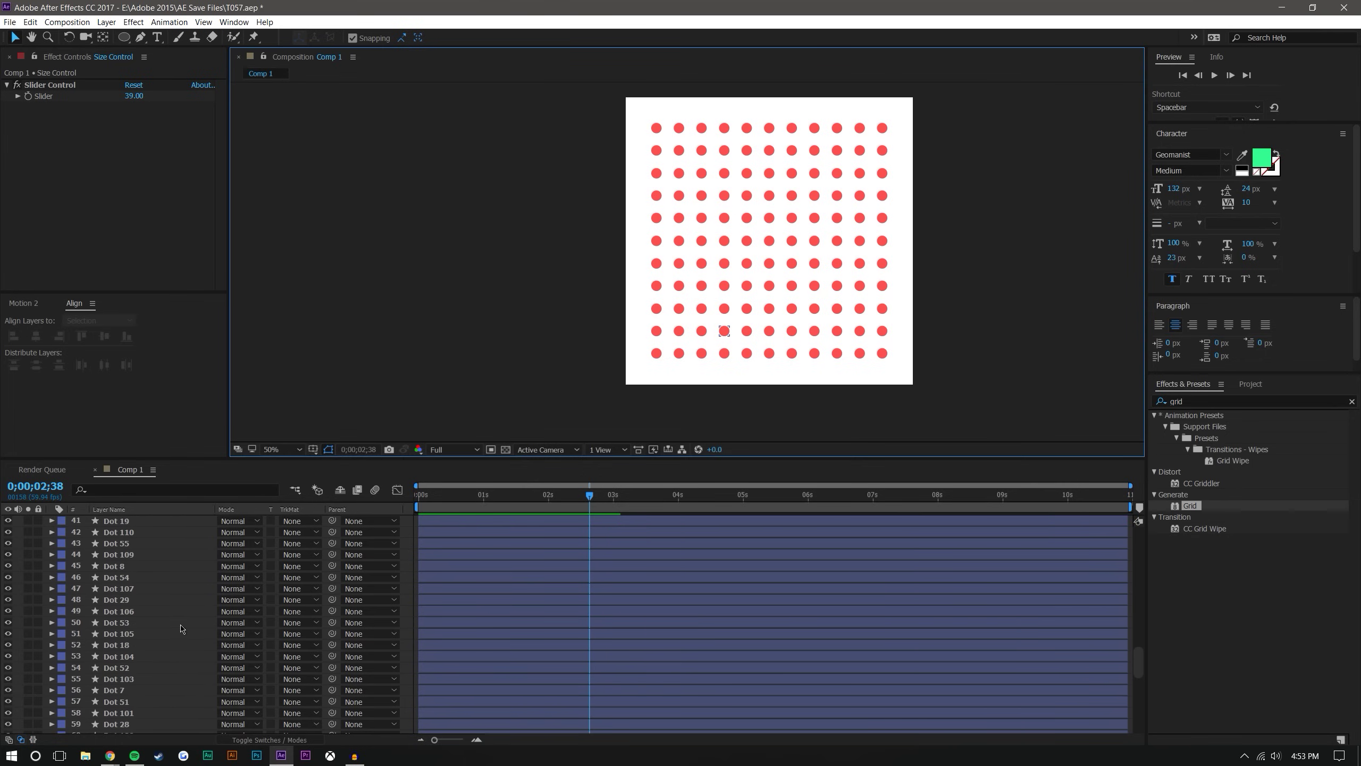
scroll(183, 644, down, 20)
click(38, 727)
click(117, 726)
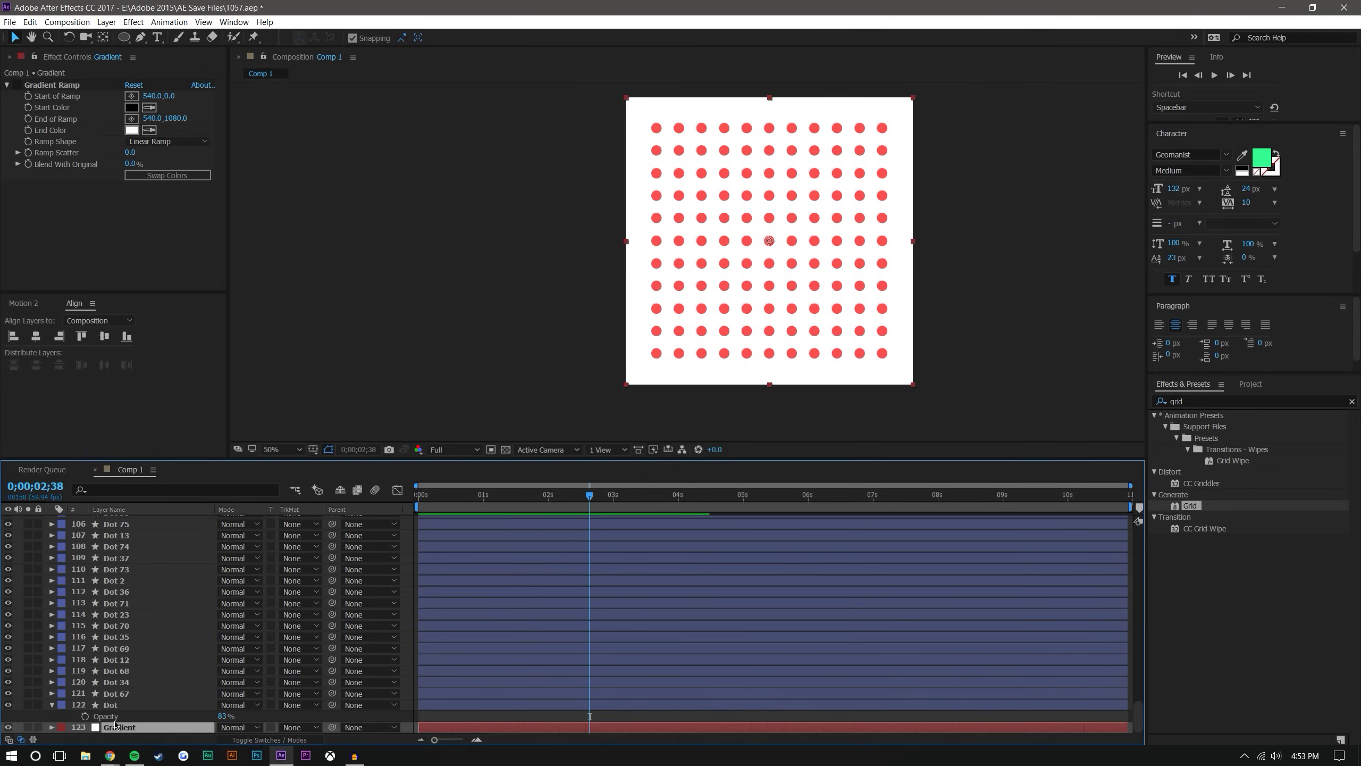
key(ctrl+d)
Rename the copy 'Background', move it below Gradient, and delete its Gradient Ramp effect.
right_click(129, 726)
key(Return)
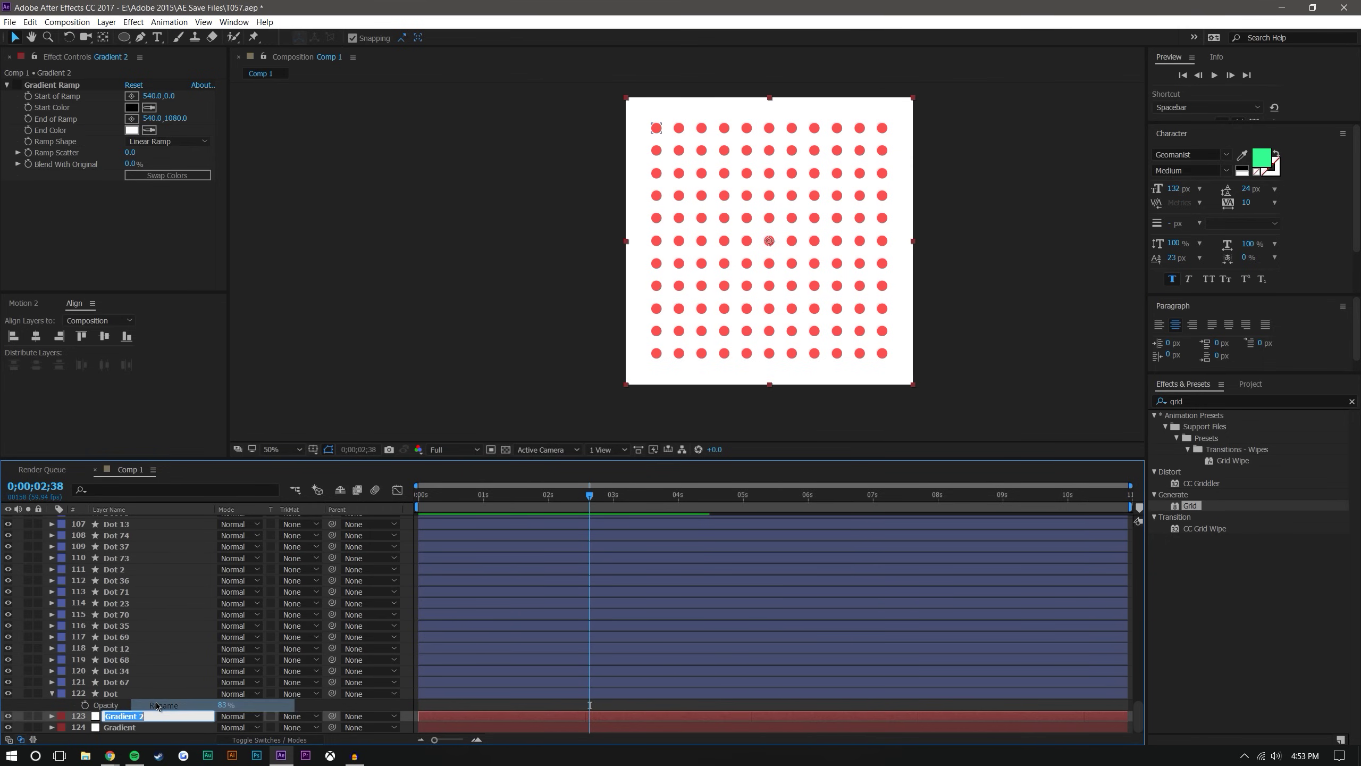
text(Background)
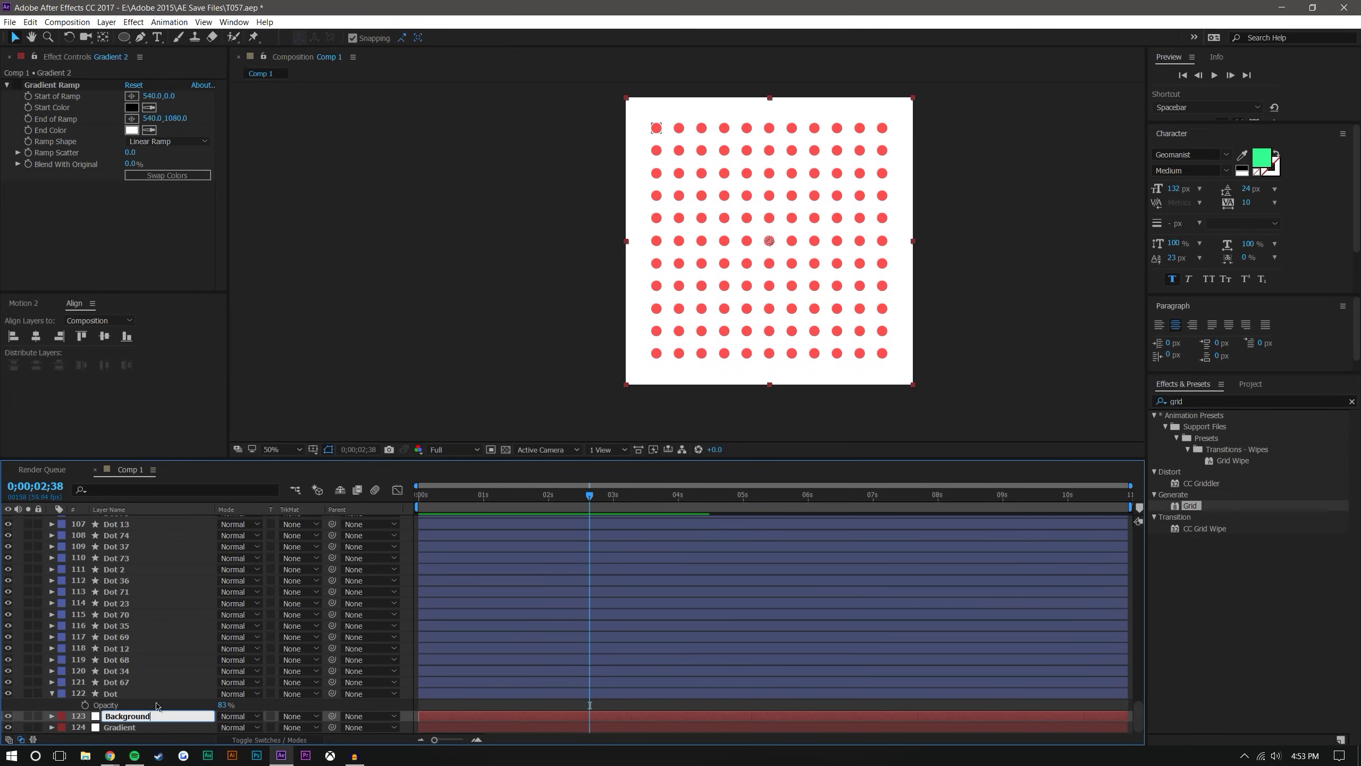
key(Return)
drag(138, 710, 133, 732)
click(57, 86)
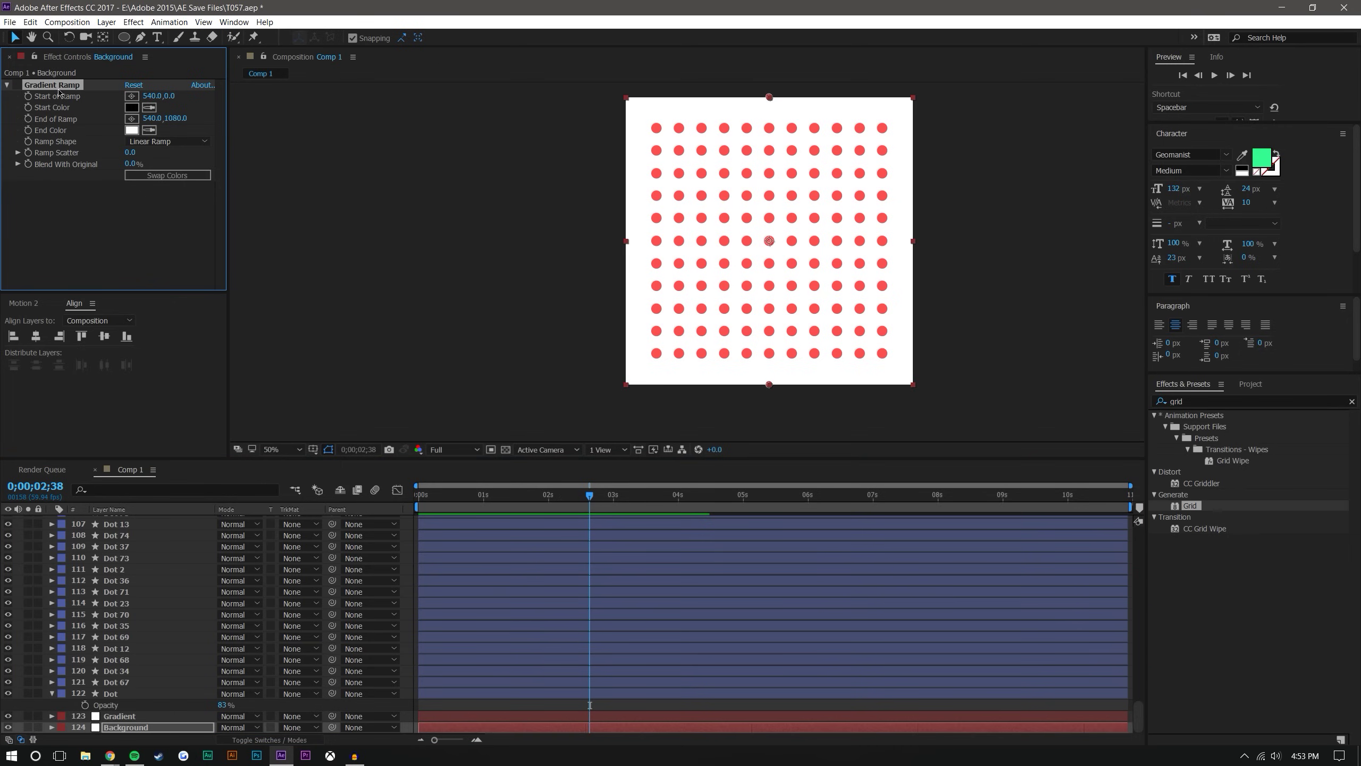
key(Delete)
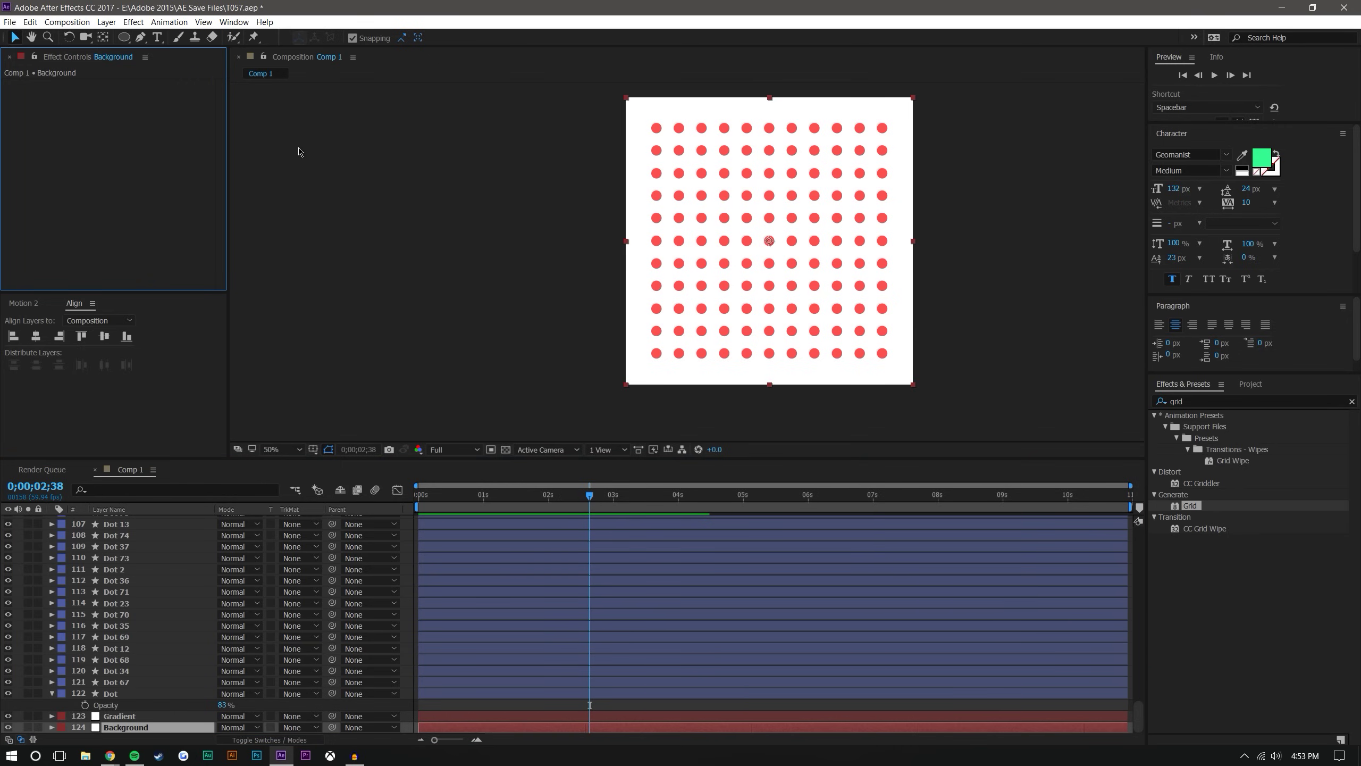
Lock Background and switch on the Gradient layer's Gradient Ramp effect.
click(39, 726)
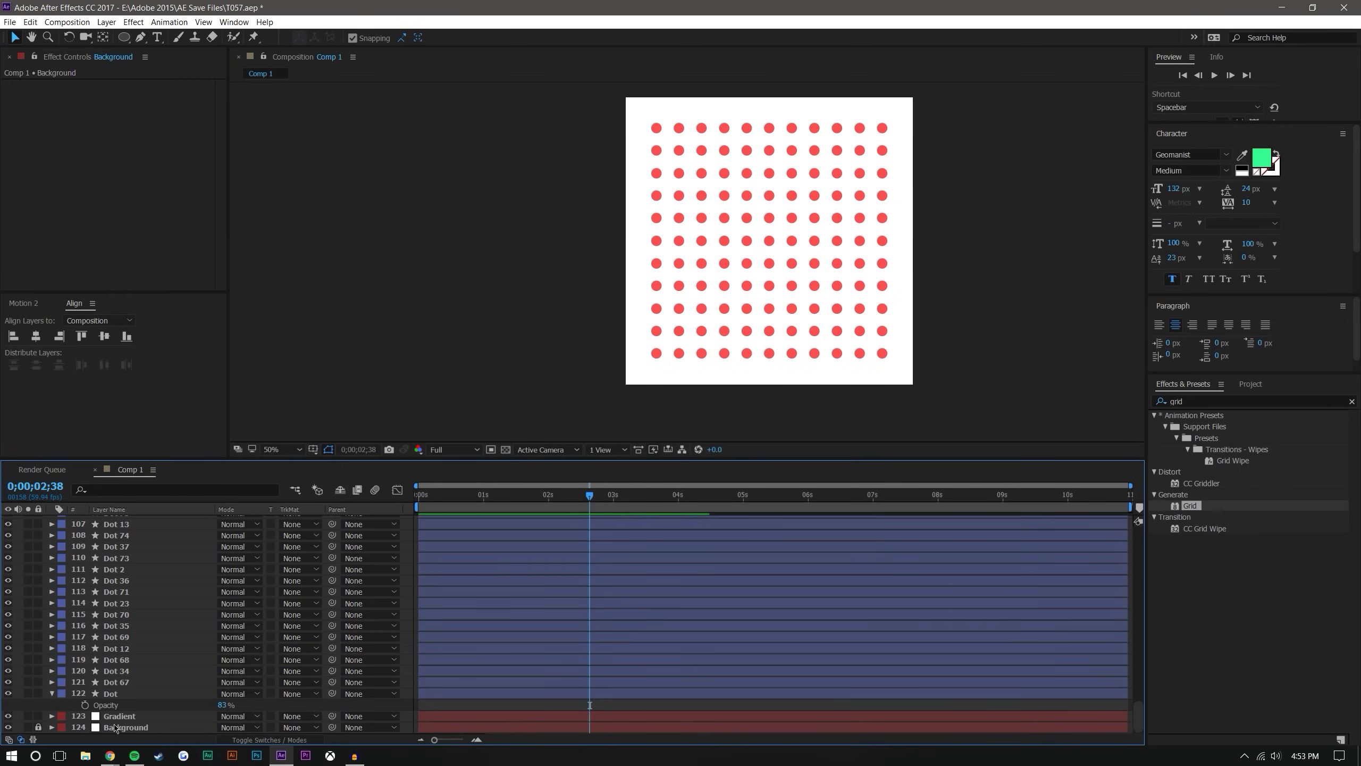
click(119, 715)
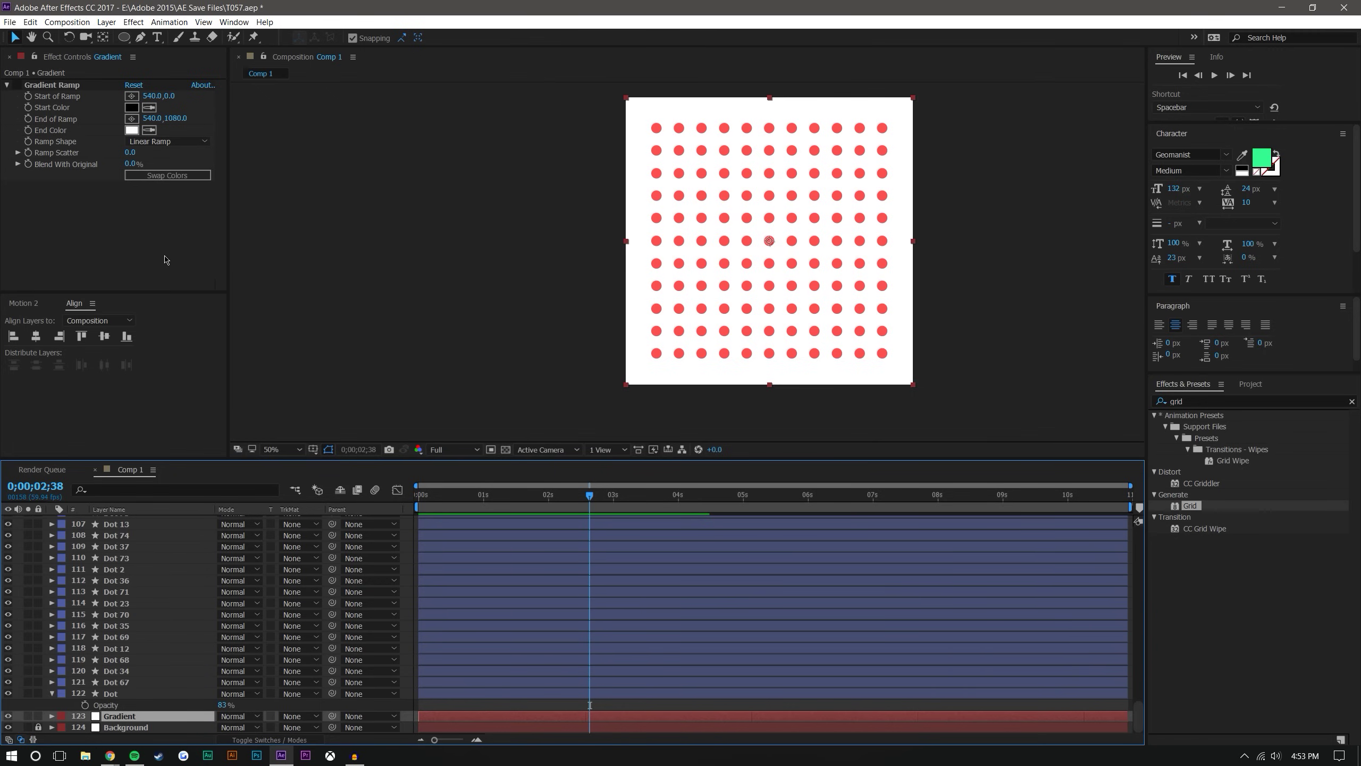
click(18, 87)
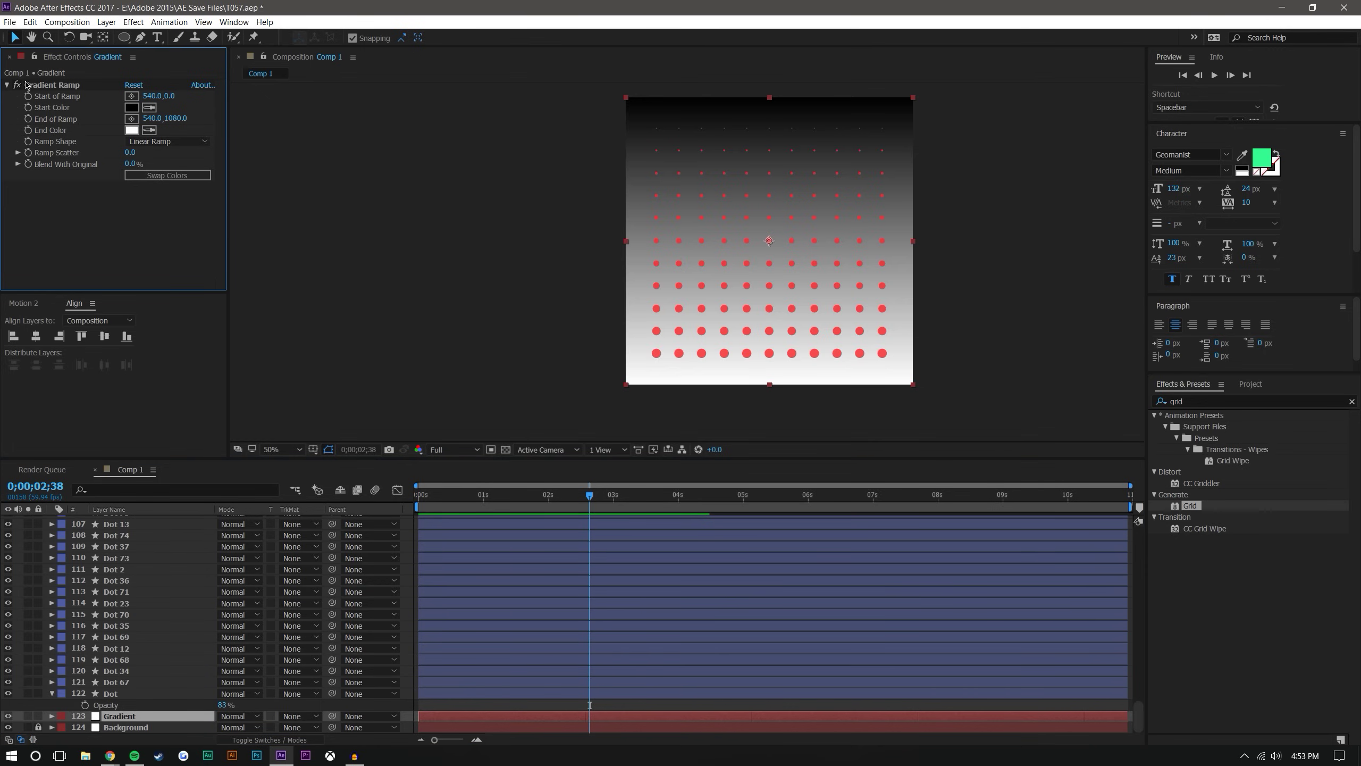
scroll(616, 139, up, 2)
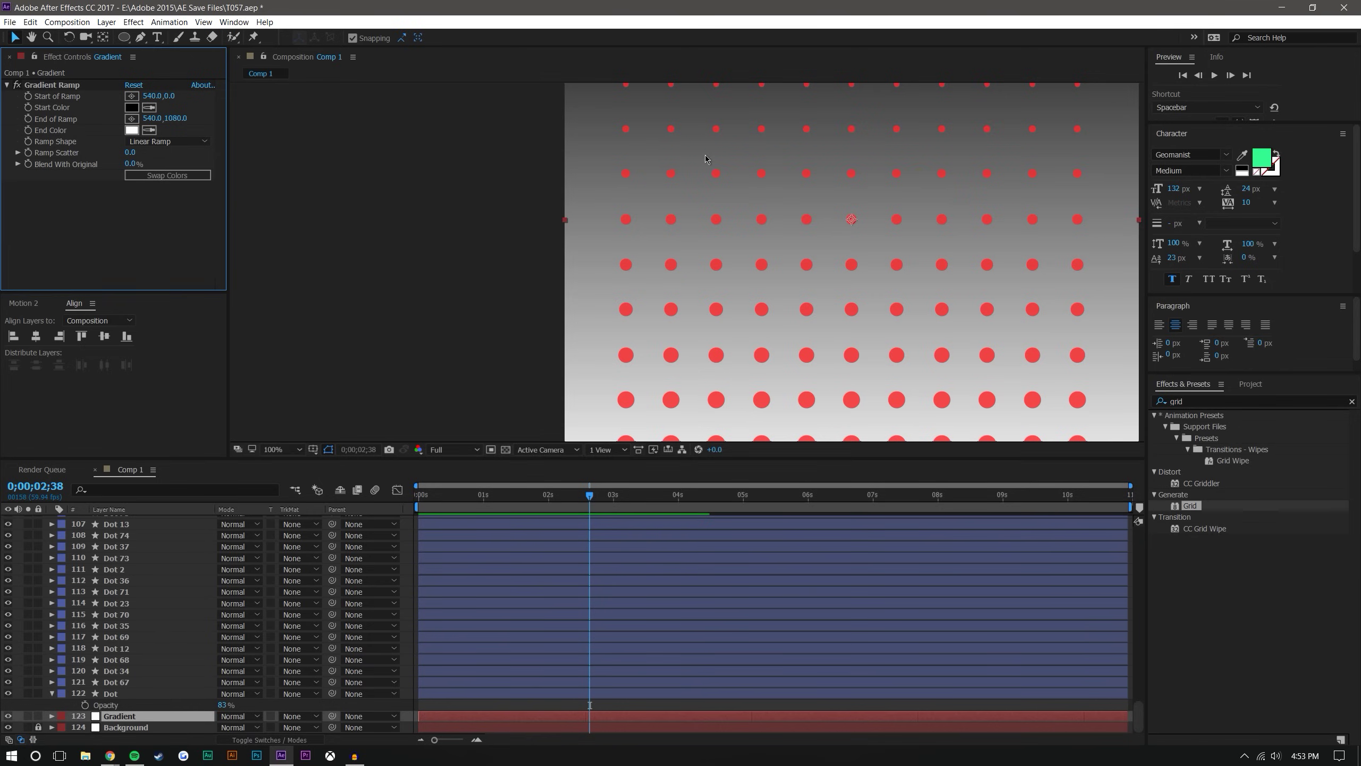
scroll(632, 161, right, 2)
scroll(643, 176, down, 2)
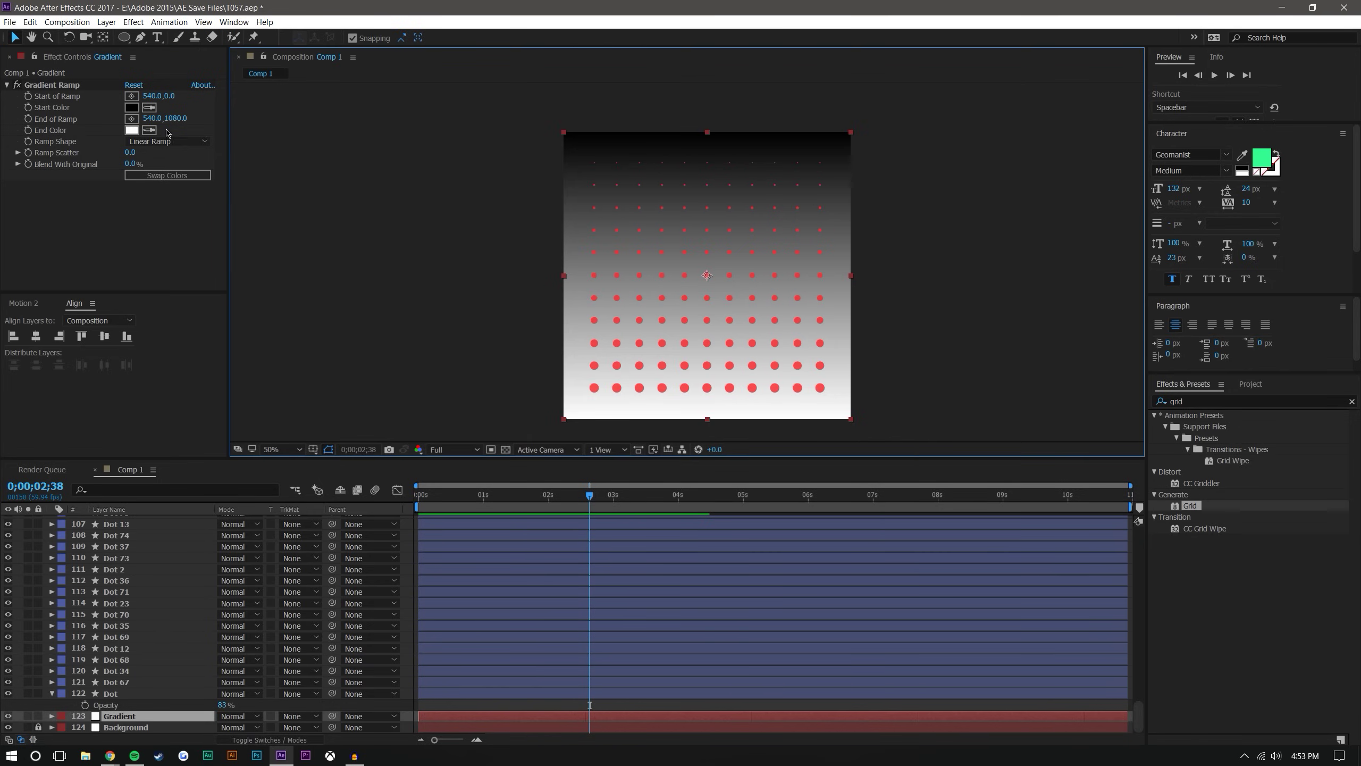
Toggle the Gradient layer's visibility off and on, then pre-compose it with Ctrl+Shift+C.
click(8, 716)
click(964, 321)
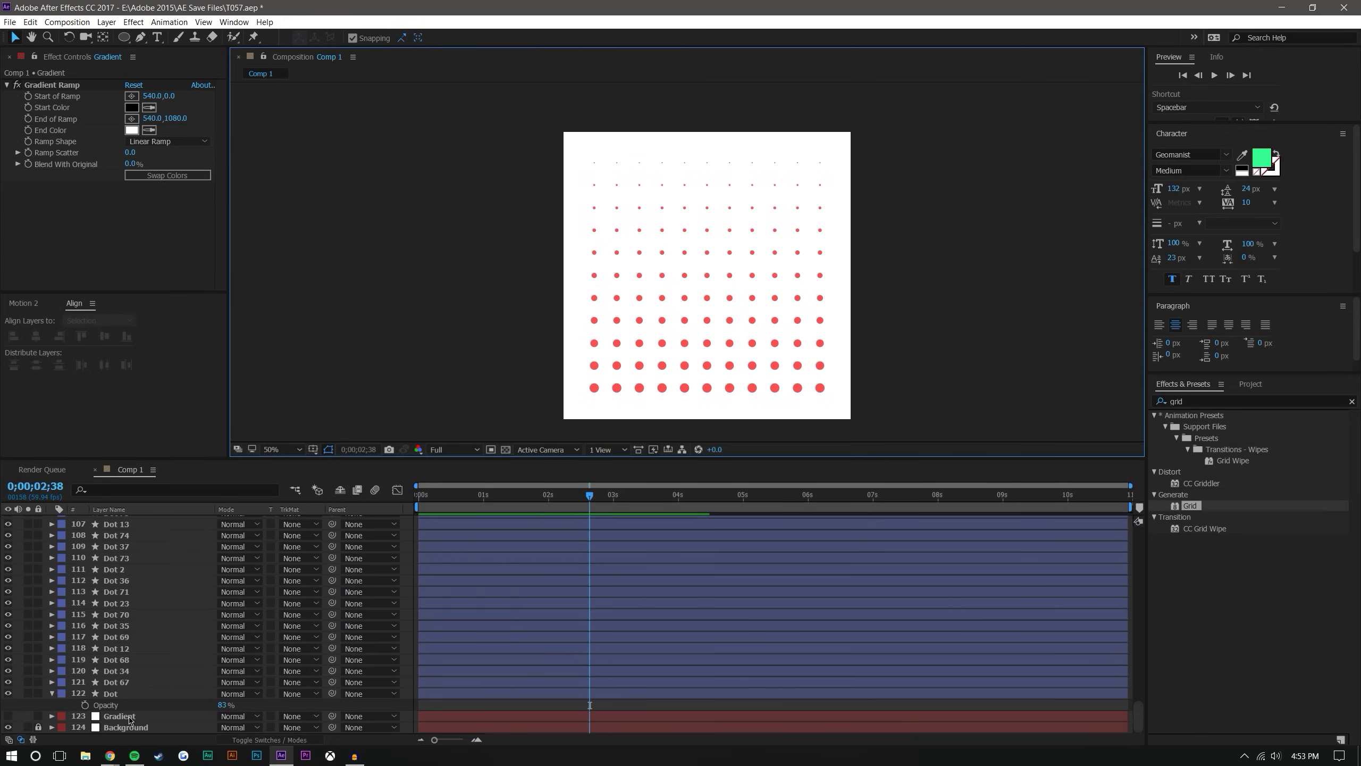
click(8, 716)
click(139, 717)
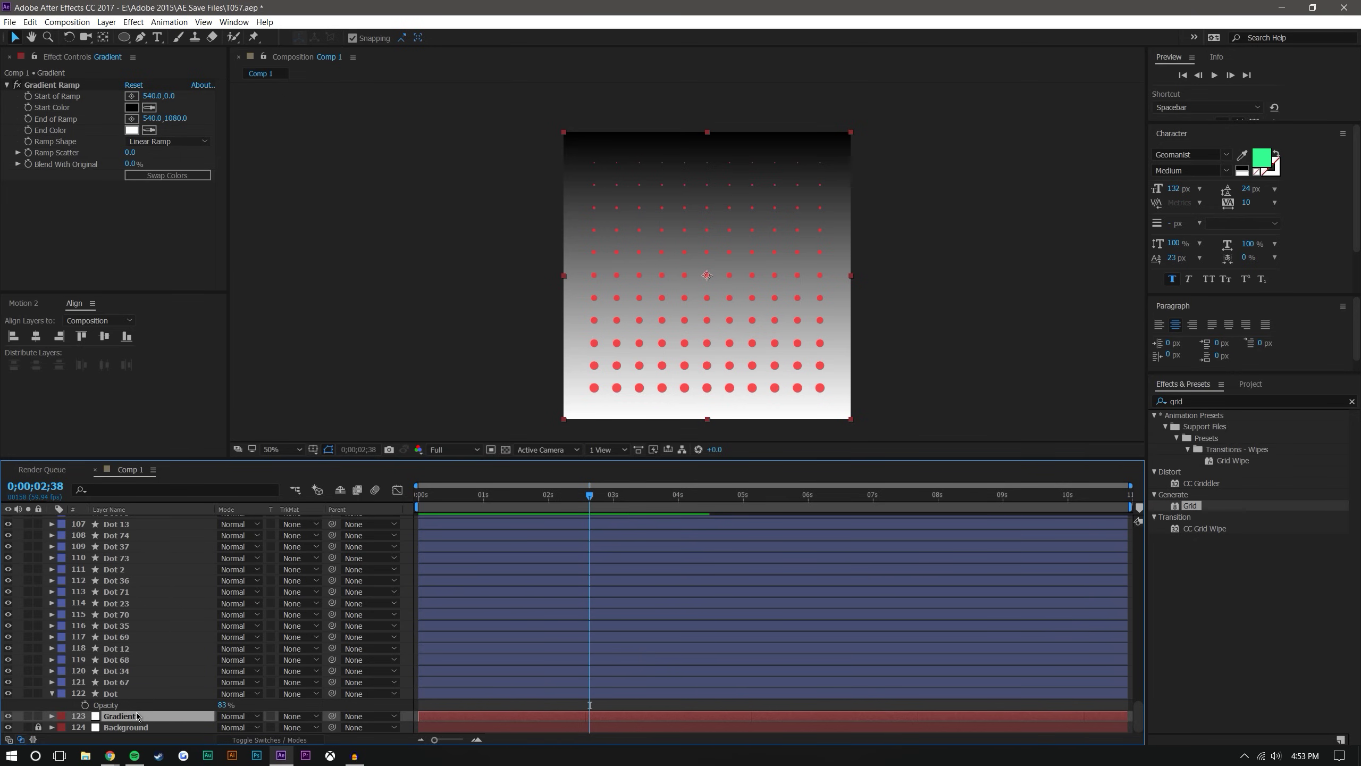
key(ctrl+shift+c)
Pre-compose with all attributes moved, rename the precomp layer 'Gradient', and open it.
click(807, 452)
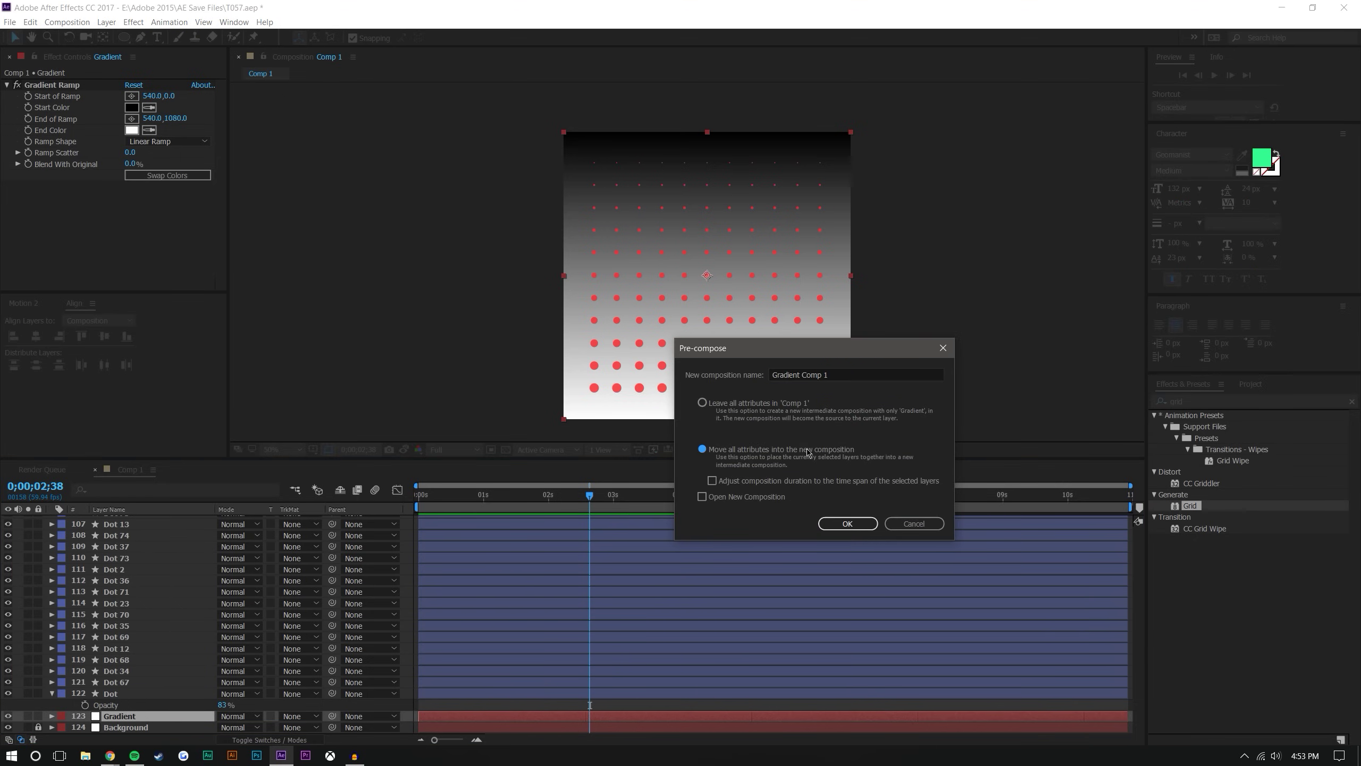
click(842, 519)
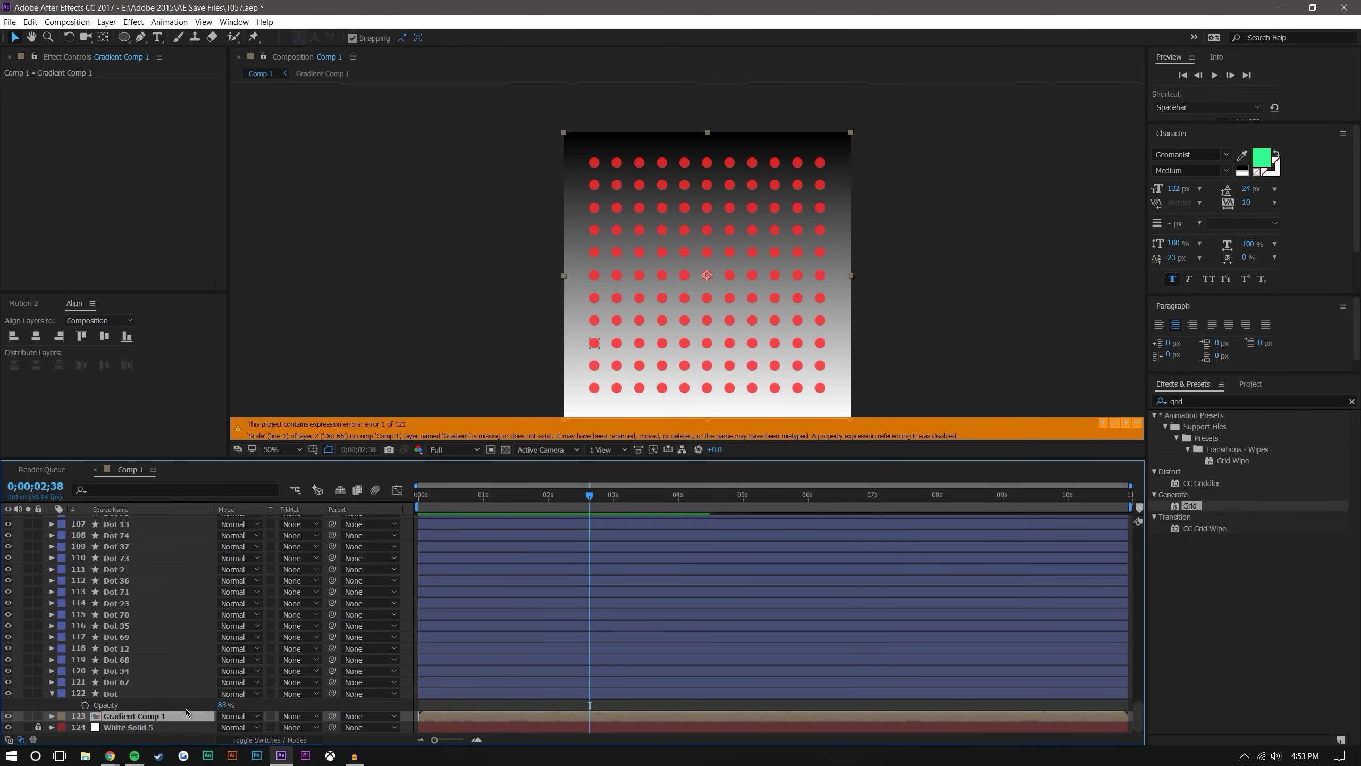
right_click(150, 723)
click(189, 720)
drag(189, 716, 144, 715)
key(BackSpace)
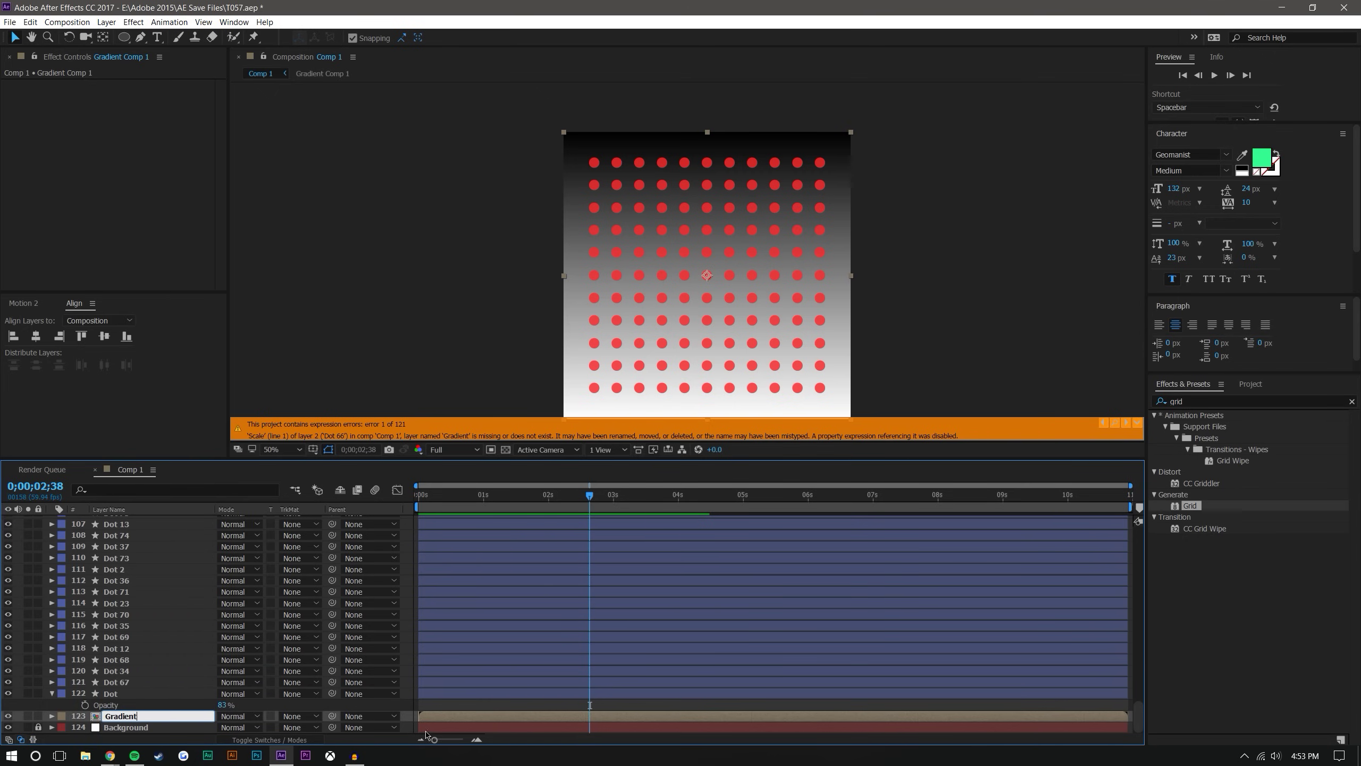
click(760, 538)
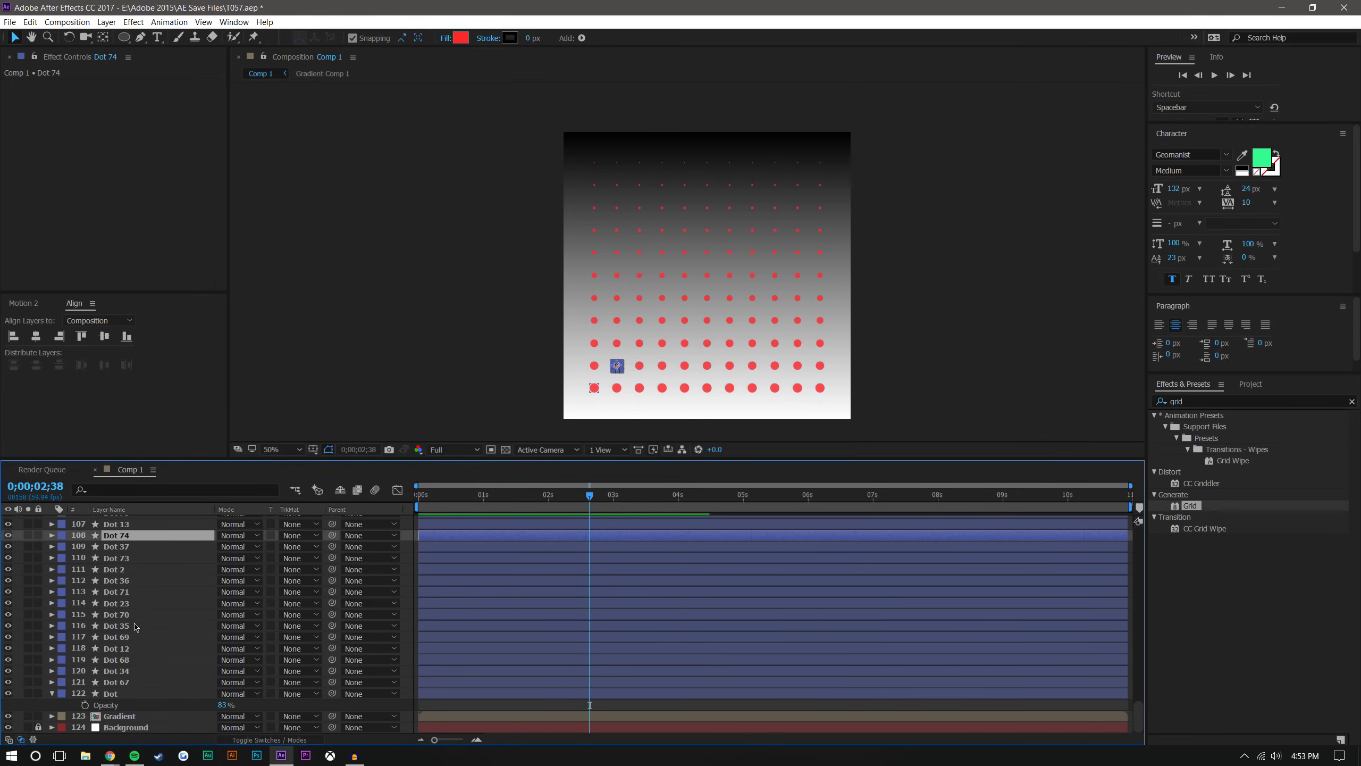
double_click(126, 718)
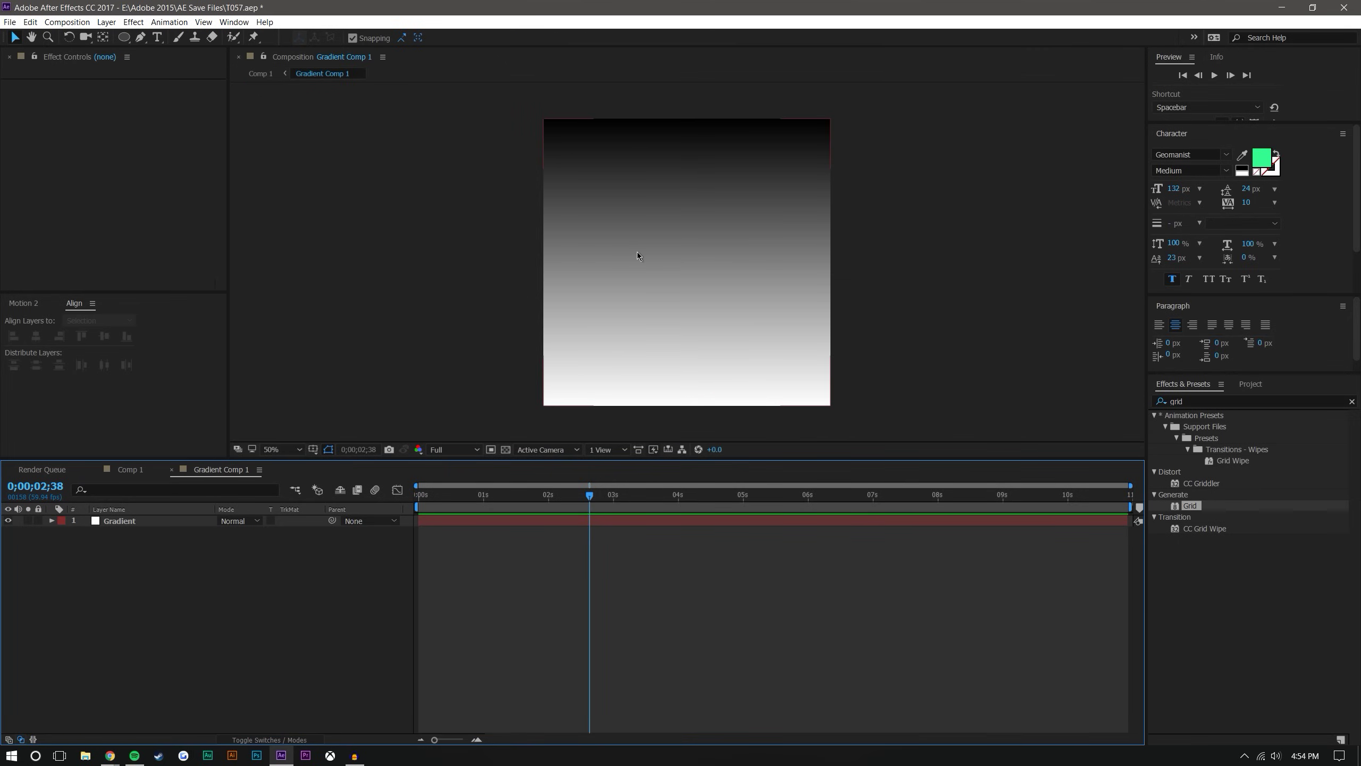
Delete the Gradient Ramp effect from the Gradient layer in Gradient Comp 1.
click(160, 520)
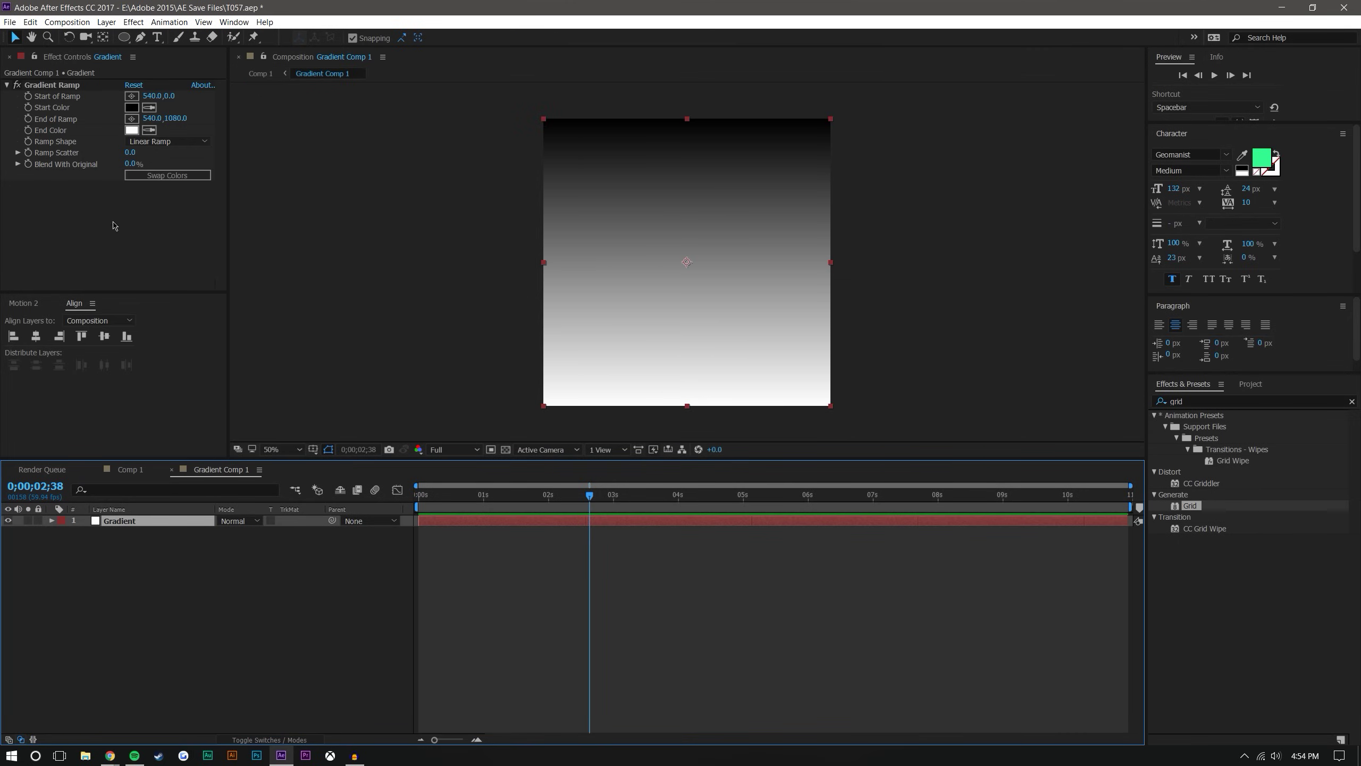
click(46, 86)
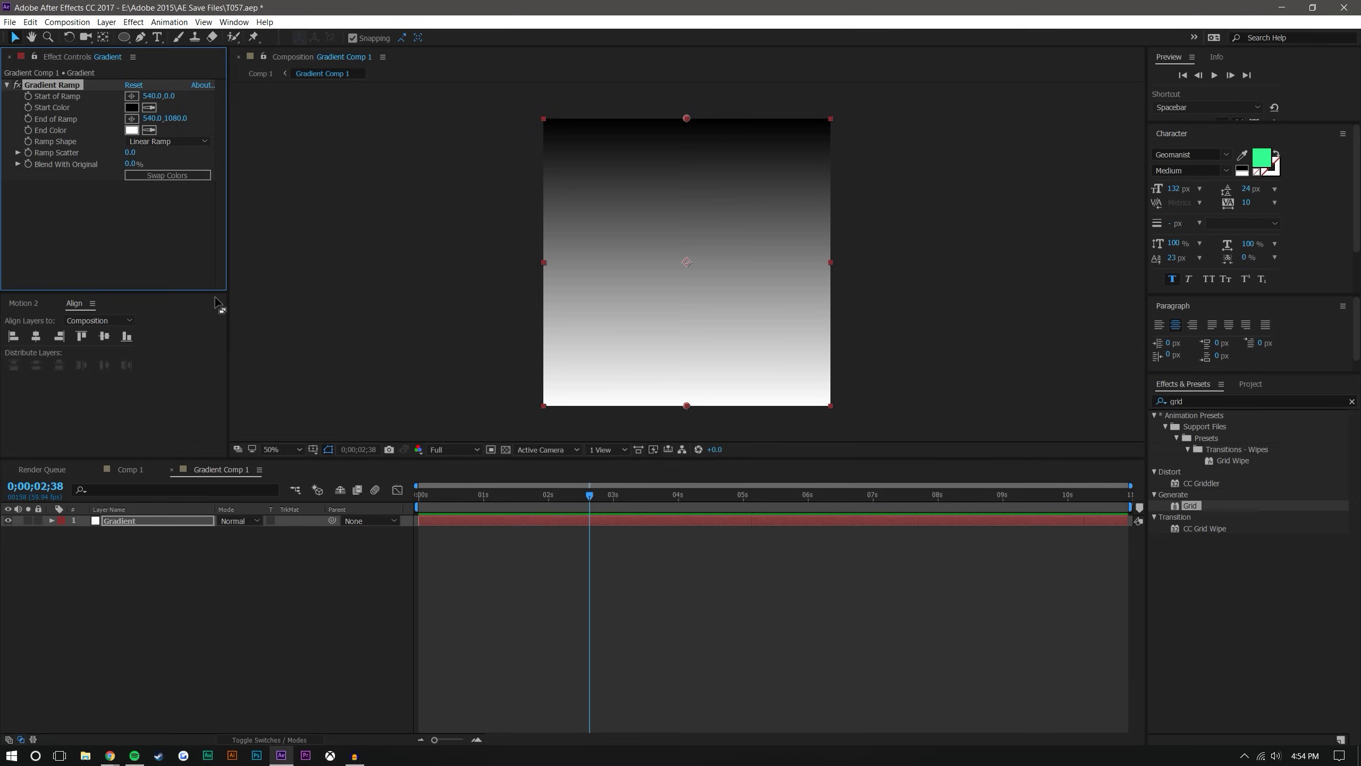
key(Delete)
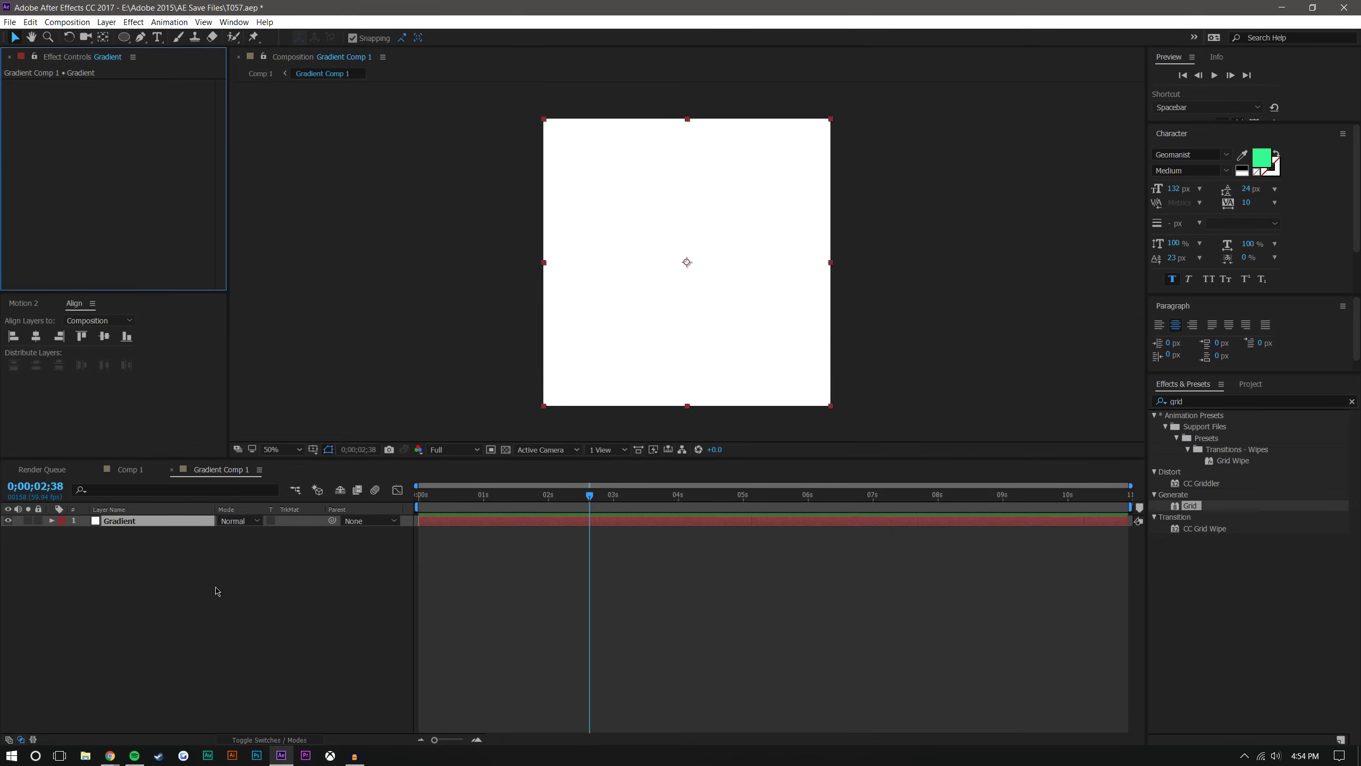
click(213, 594)
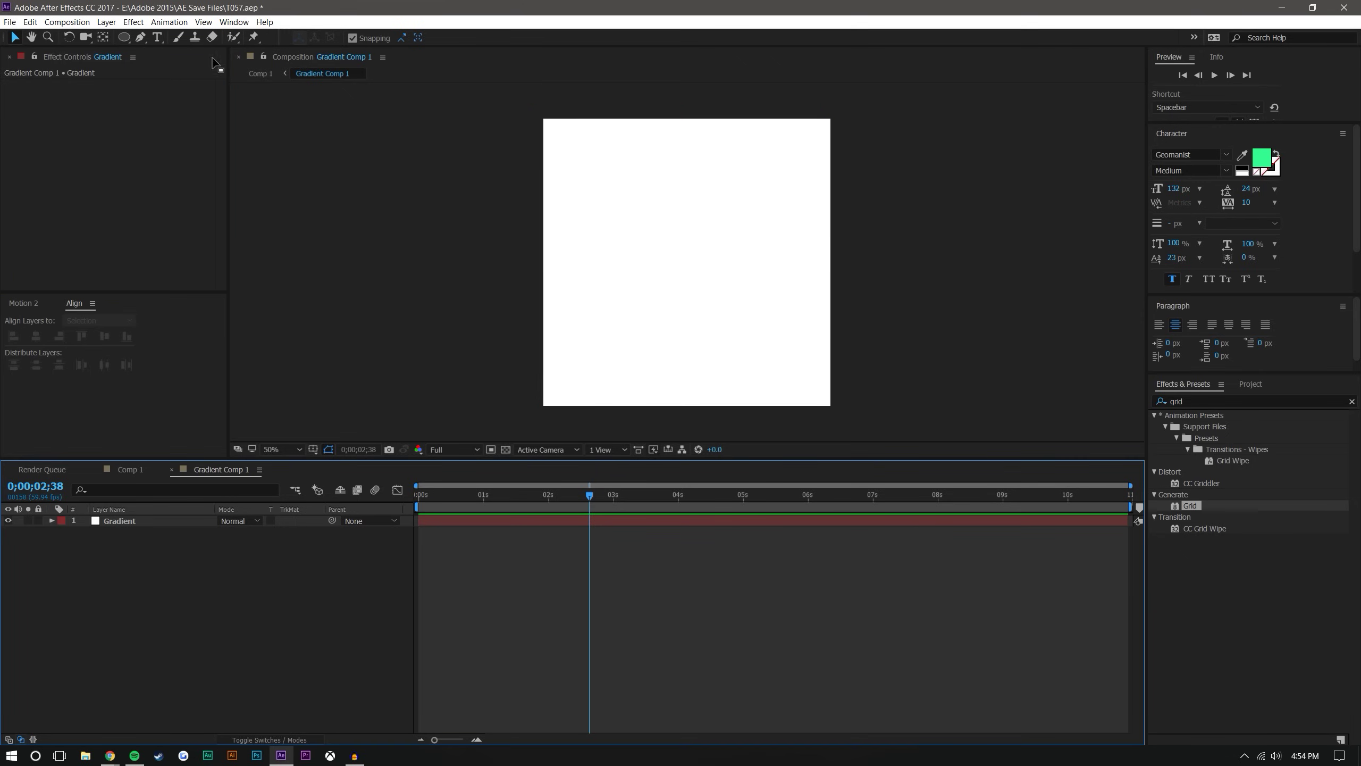
Draw a circle, centre its anchor point, and align it to the comp centre.
click(124, 37)
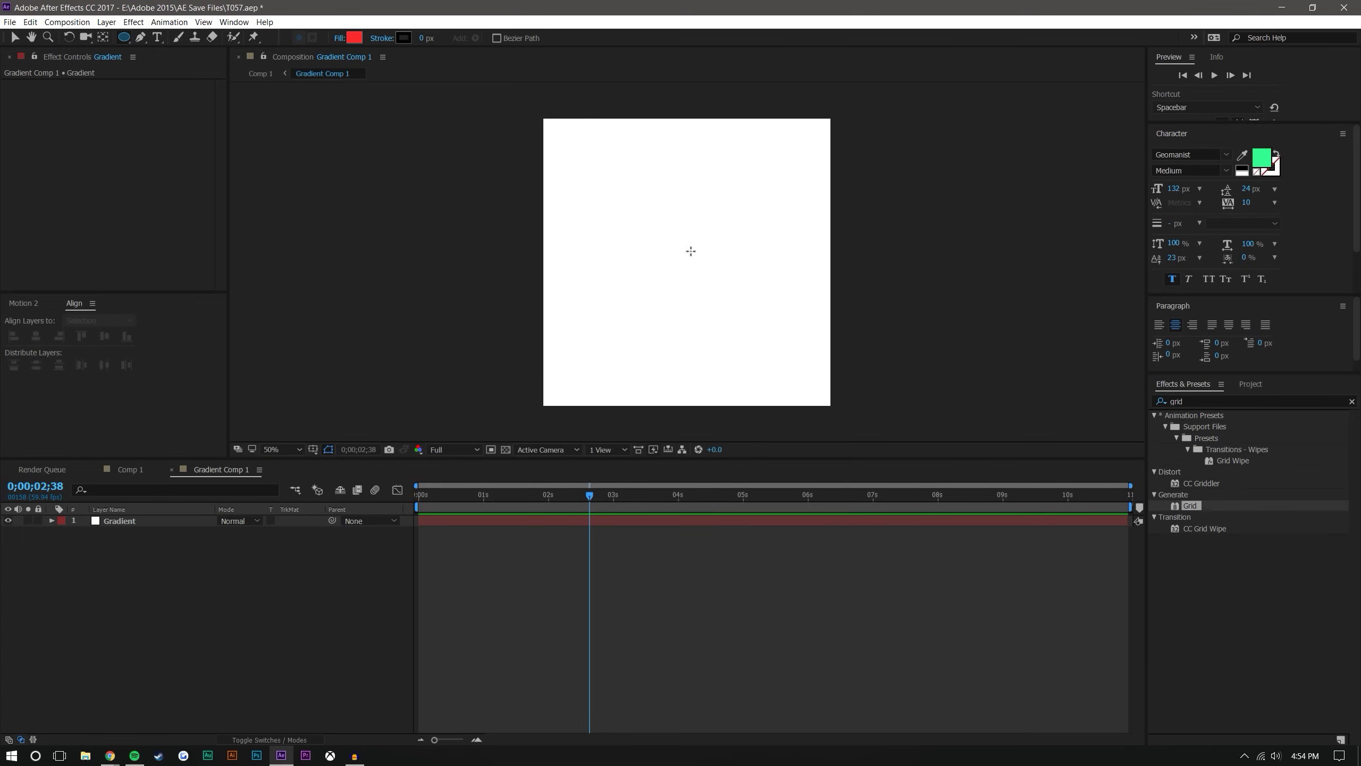
drag(640, 220, 775, 355)
key(v)
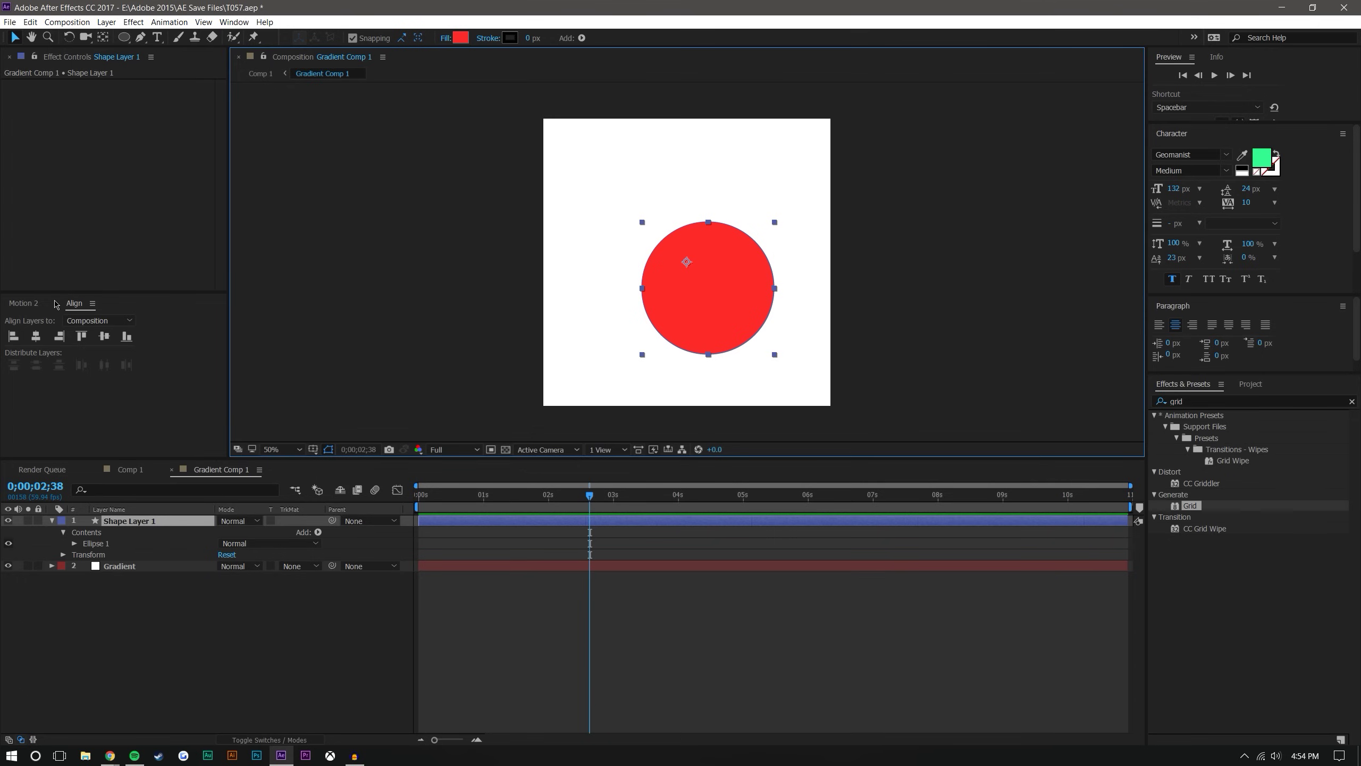
key(y)
drag(688, 262, 707, 288)
click(14, 36)
click(101, 335)
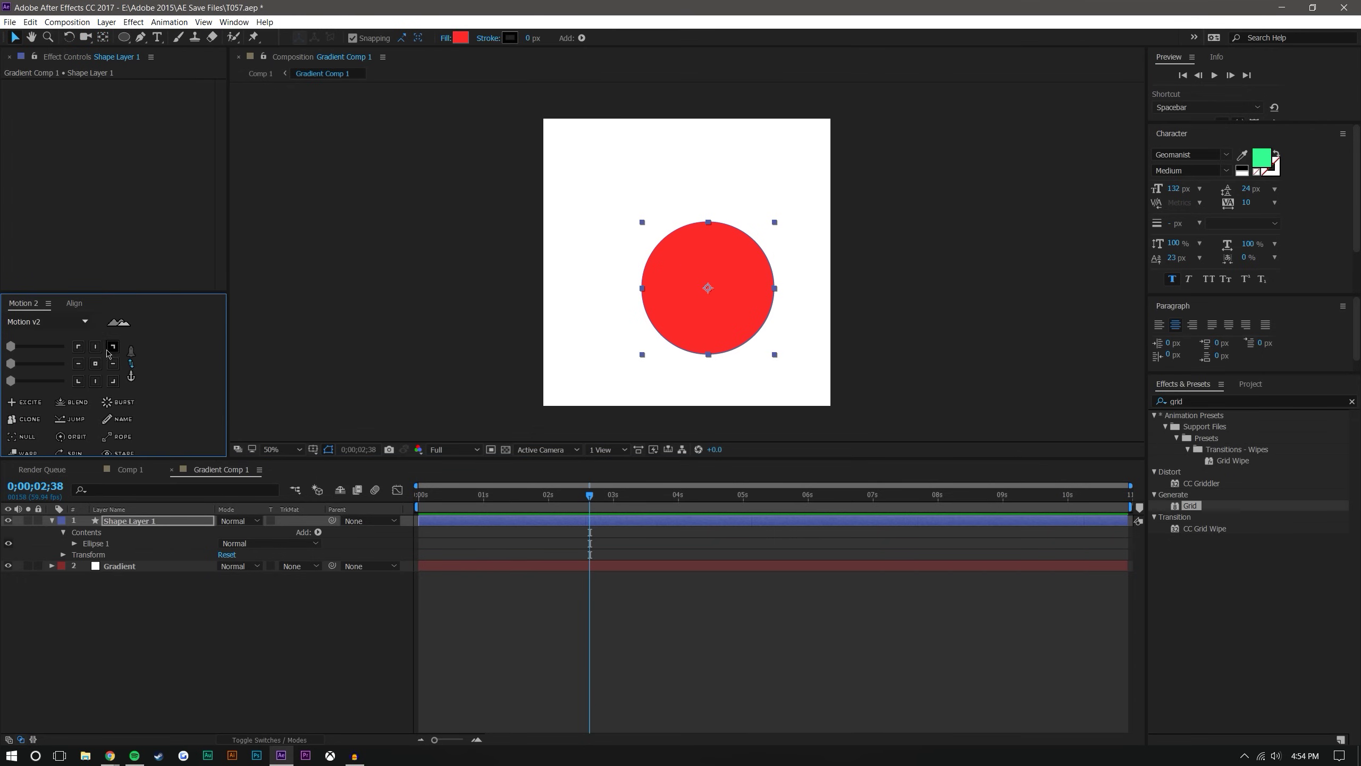
click(32, 304)
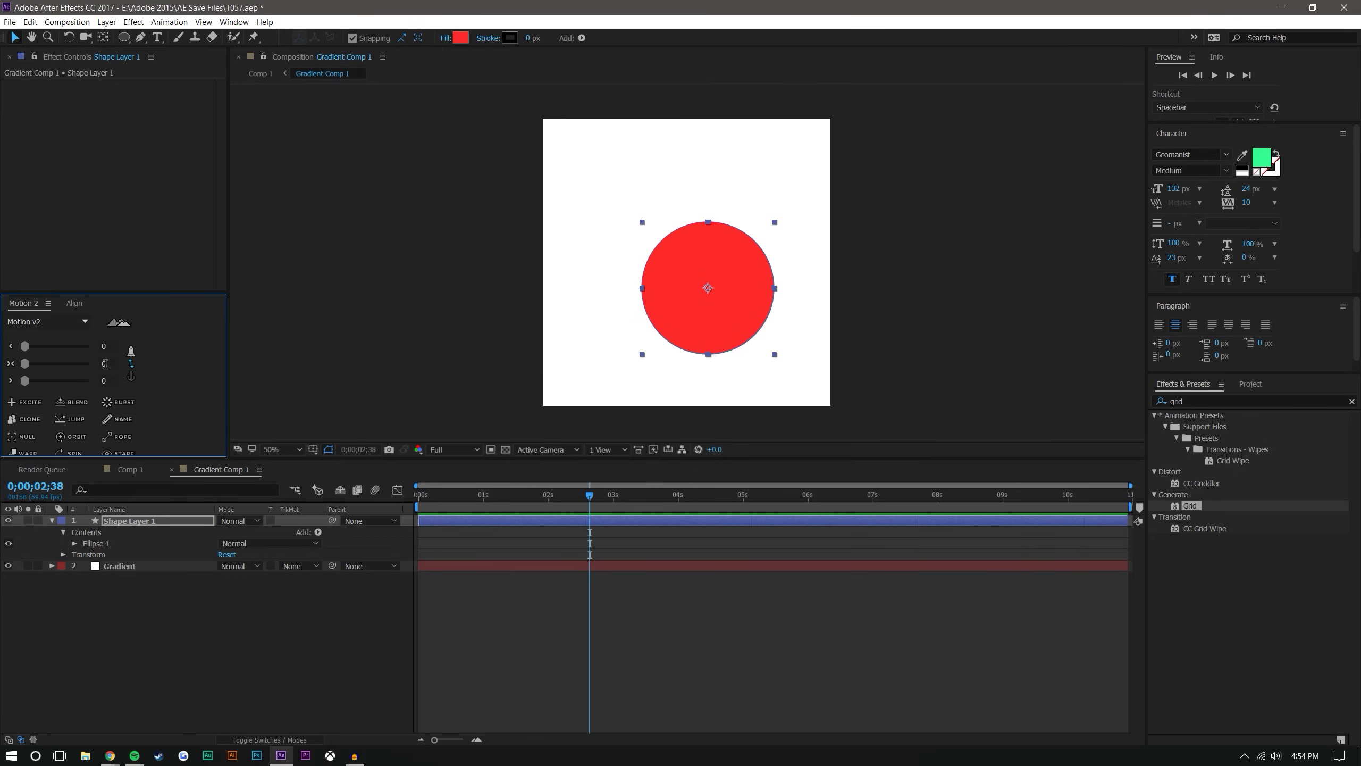
click(74, 304)
click(104, 335)
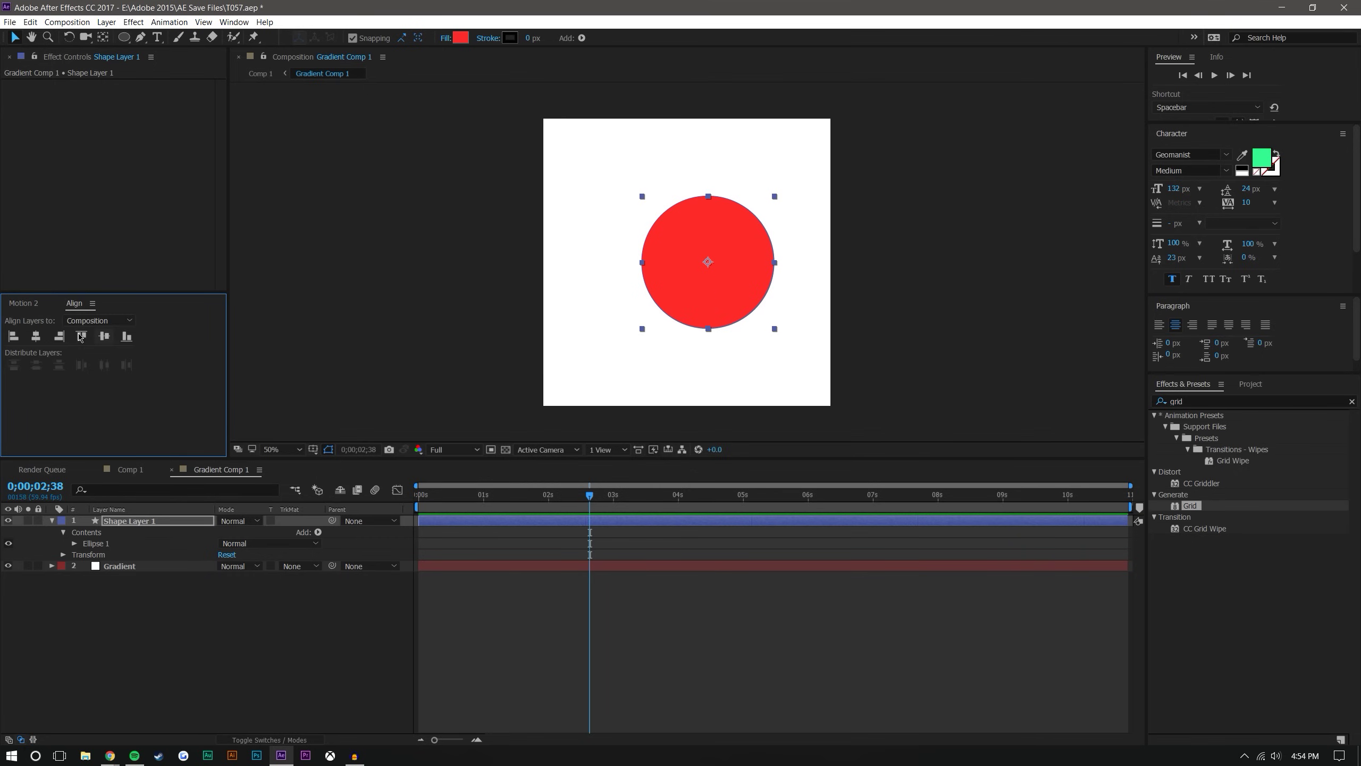
click(36, 335)
Give the circle an 82 px stroke and no fill.
click(316, 680)
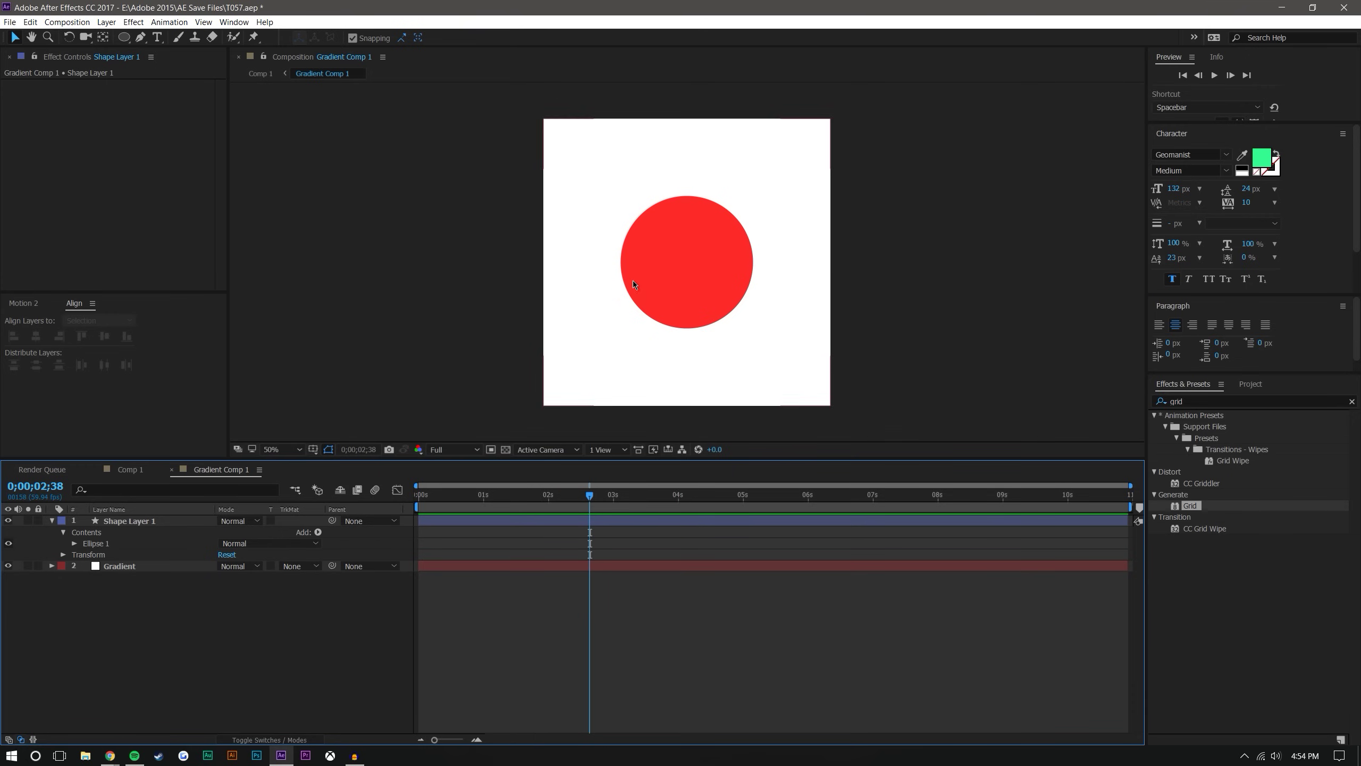
click(633, 281)
drag(531, 38, 588, 37)
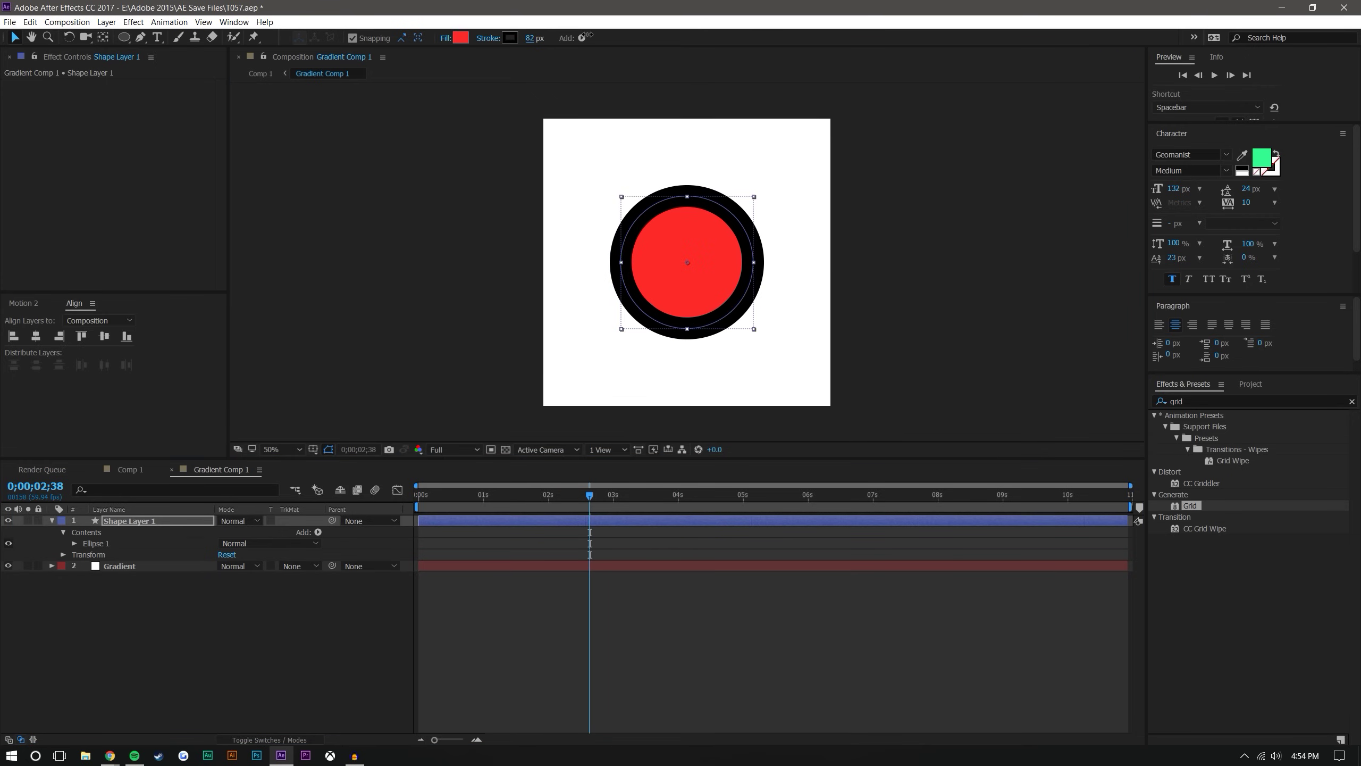
click(445, 38)
click(980, 333)
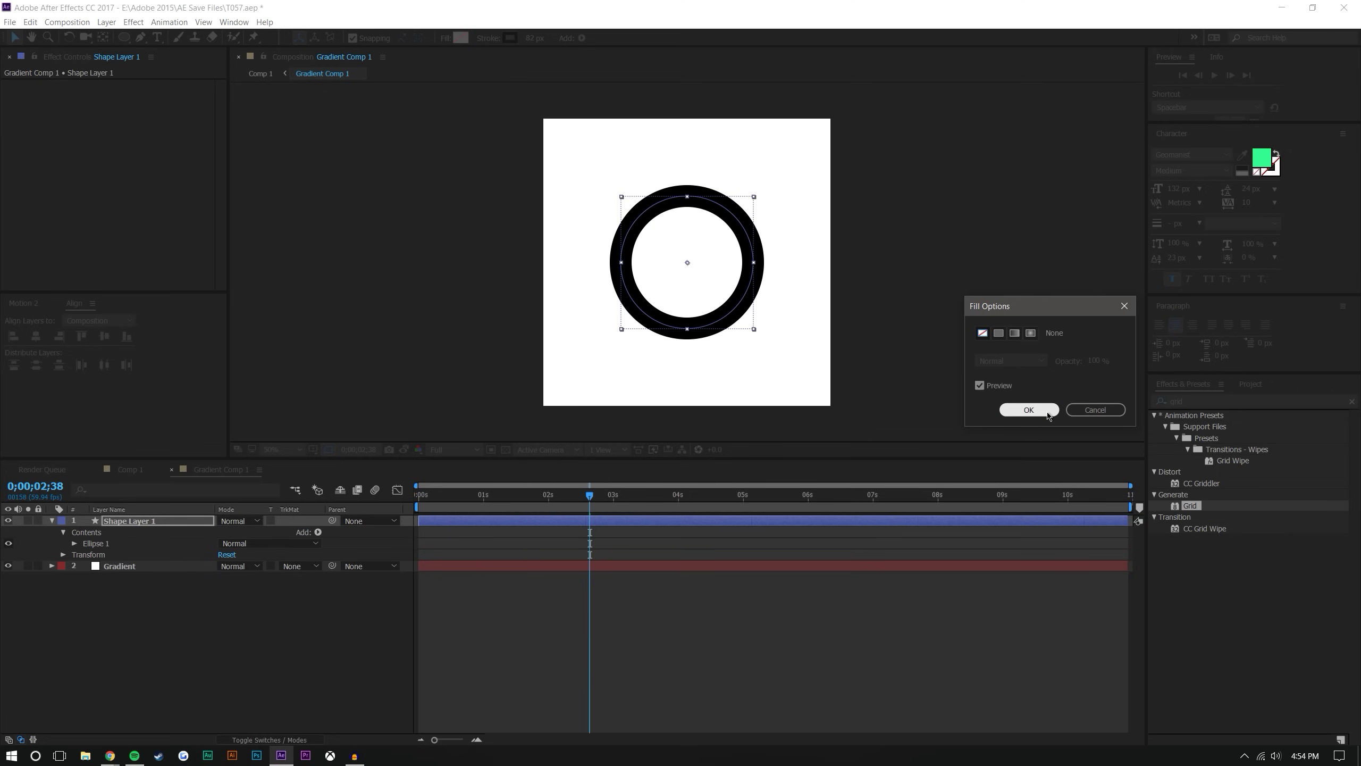
click(1028, 409)
Apply Fast Blur to the ring and raise Blurriness to 111.
click(631, 304)
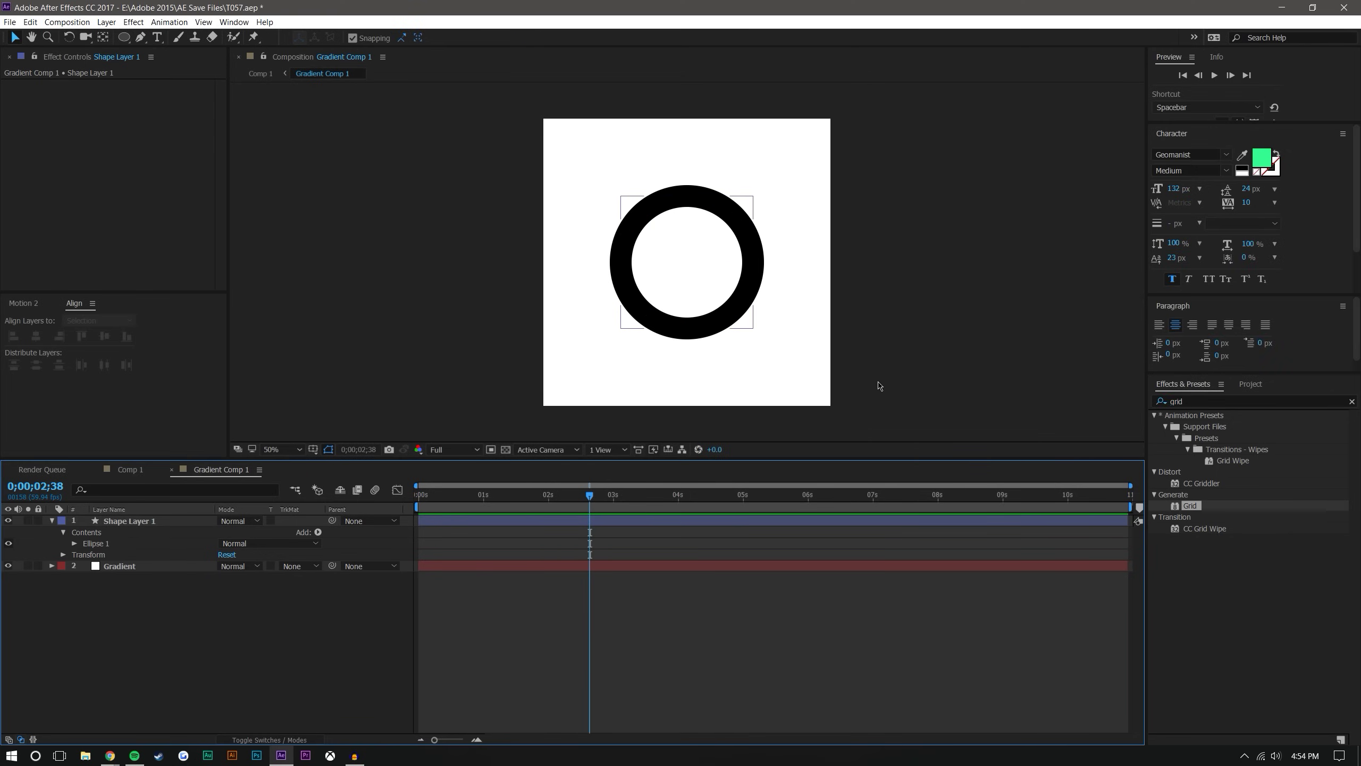
key(ctrl+5)
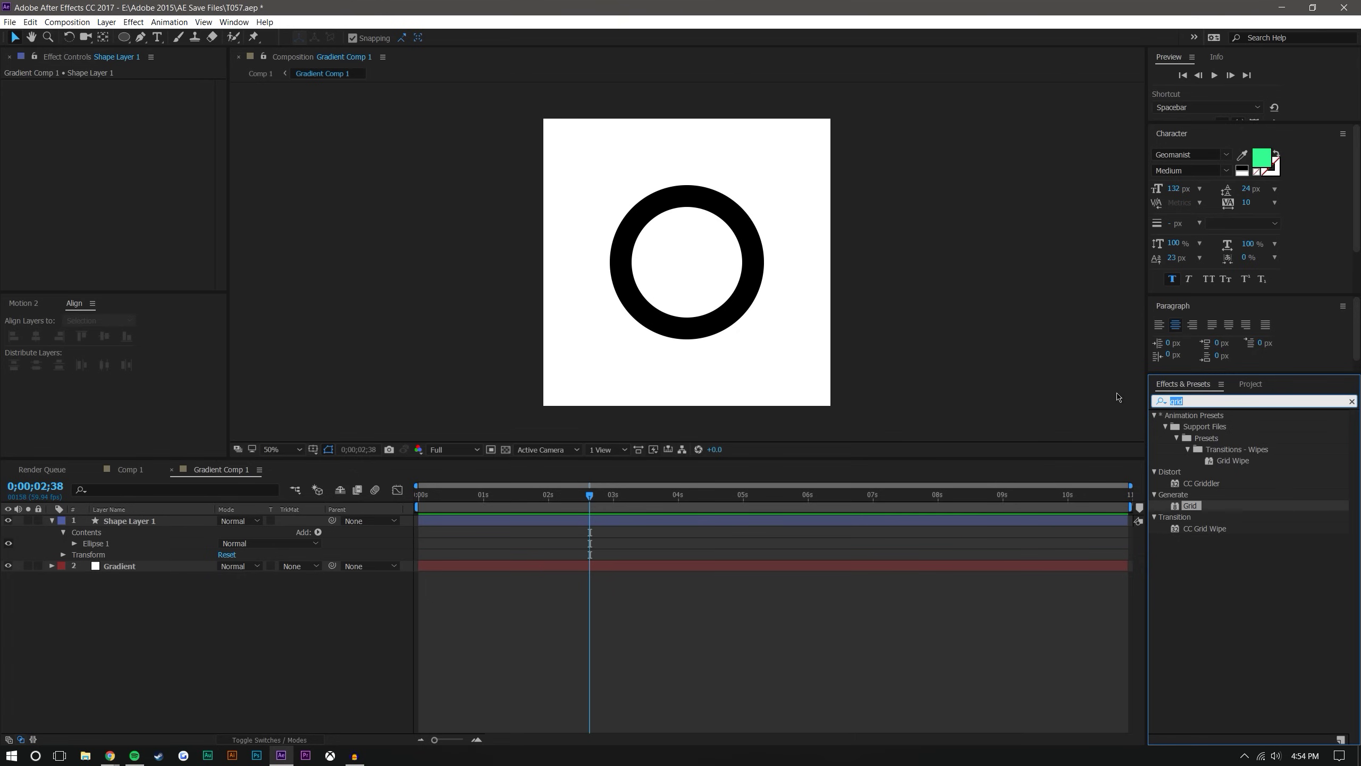
text(gaus)
key(BackSpace)
key(BackSpace)
key(BackSpace)
key(BackSpace)
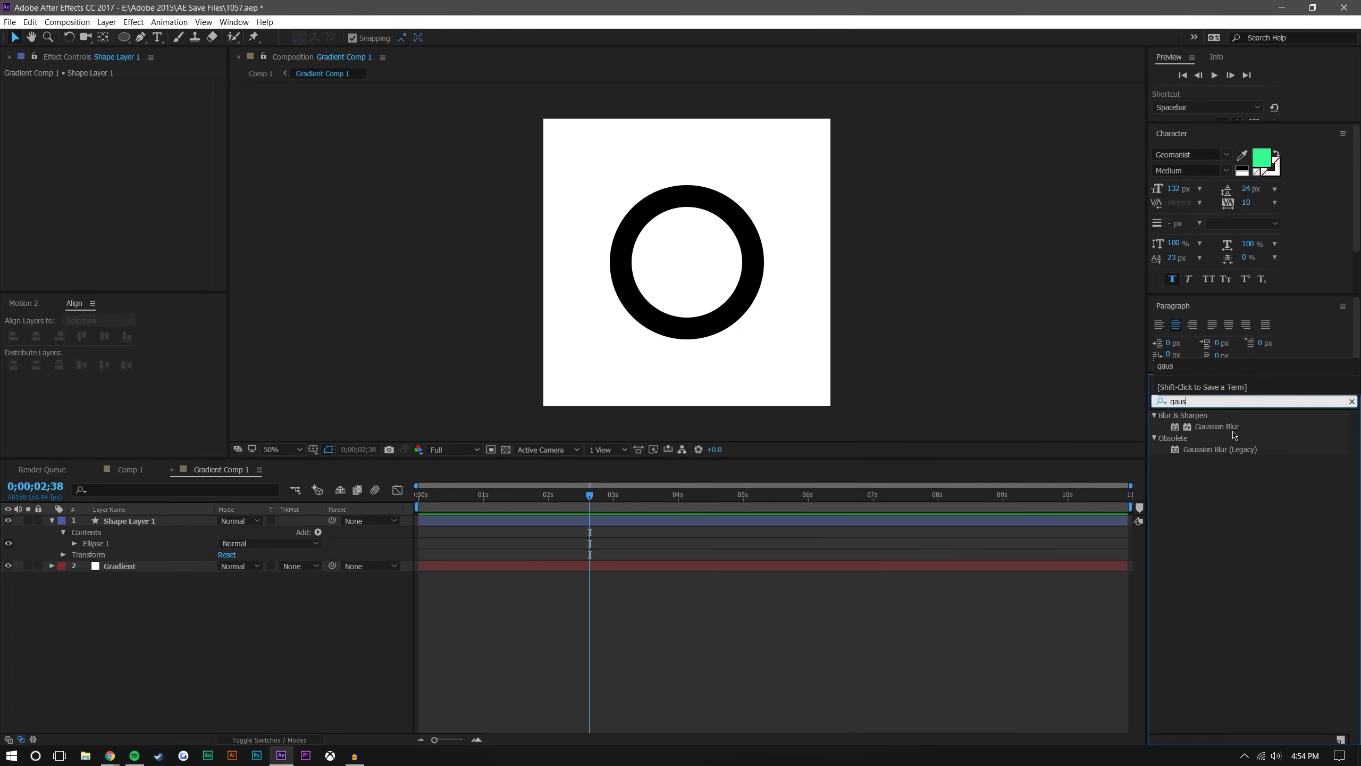
text(fast)
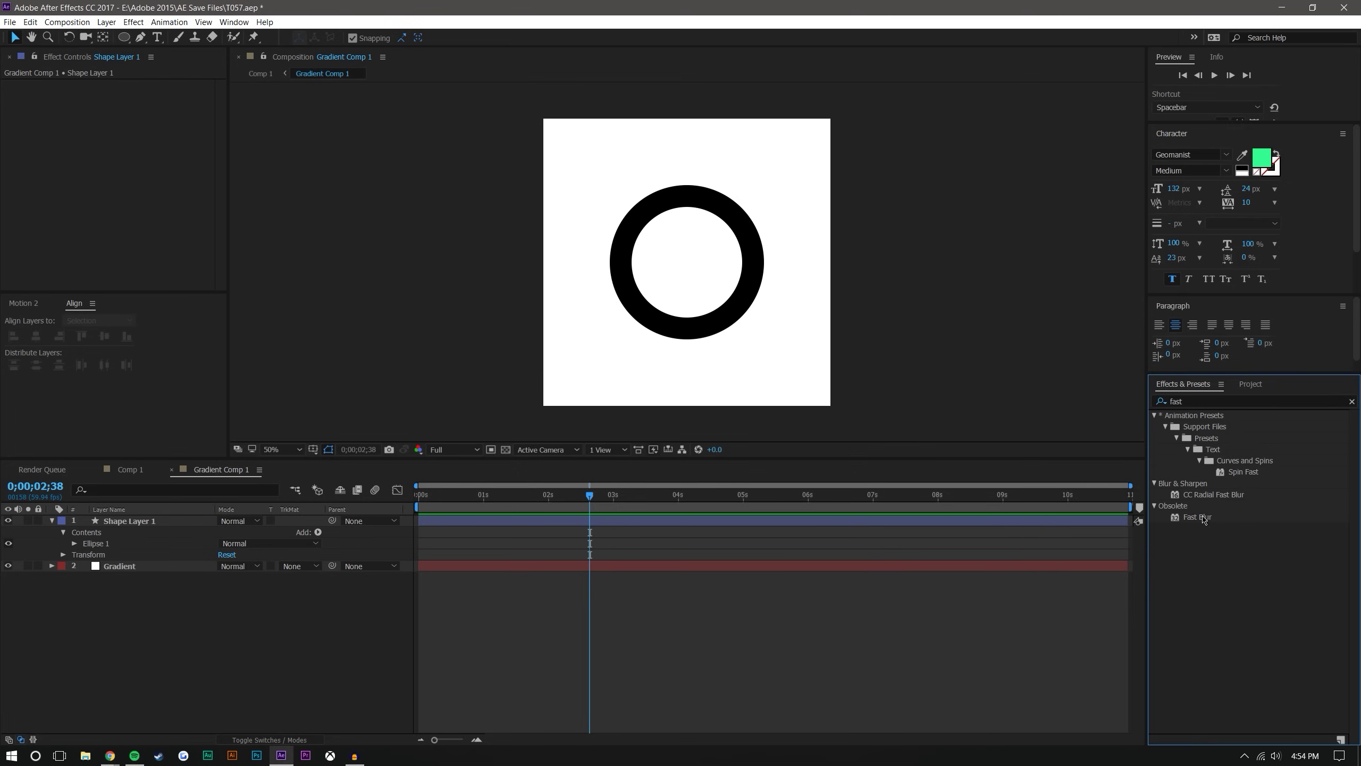
drag(1203, 518, 754, 328)
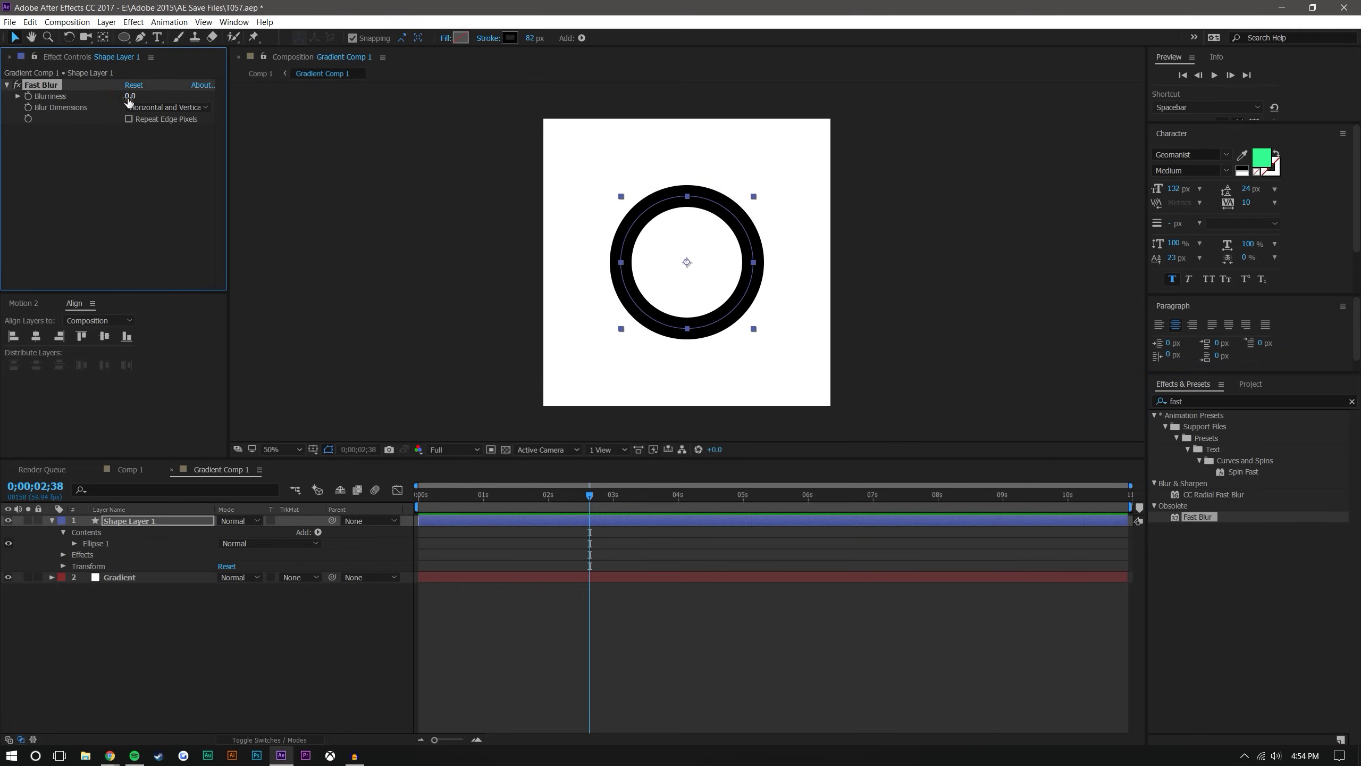
drag(129, 102, 200, 101)
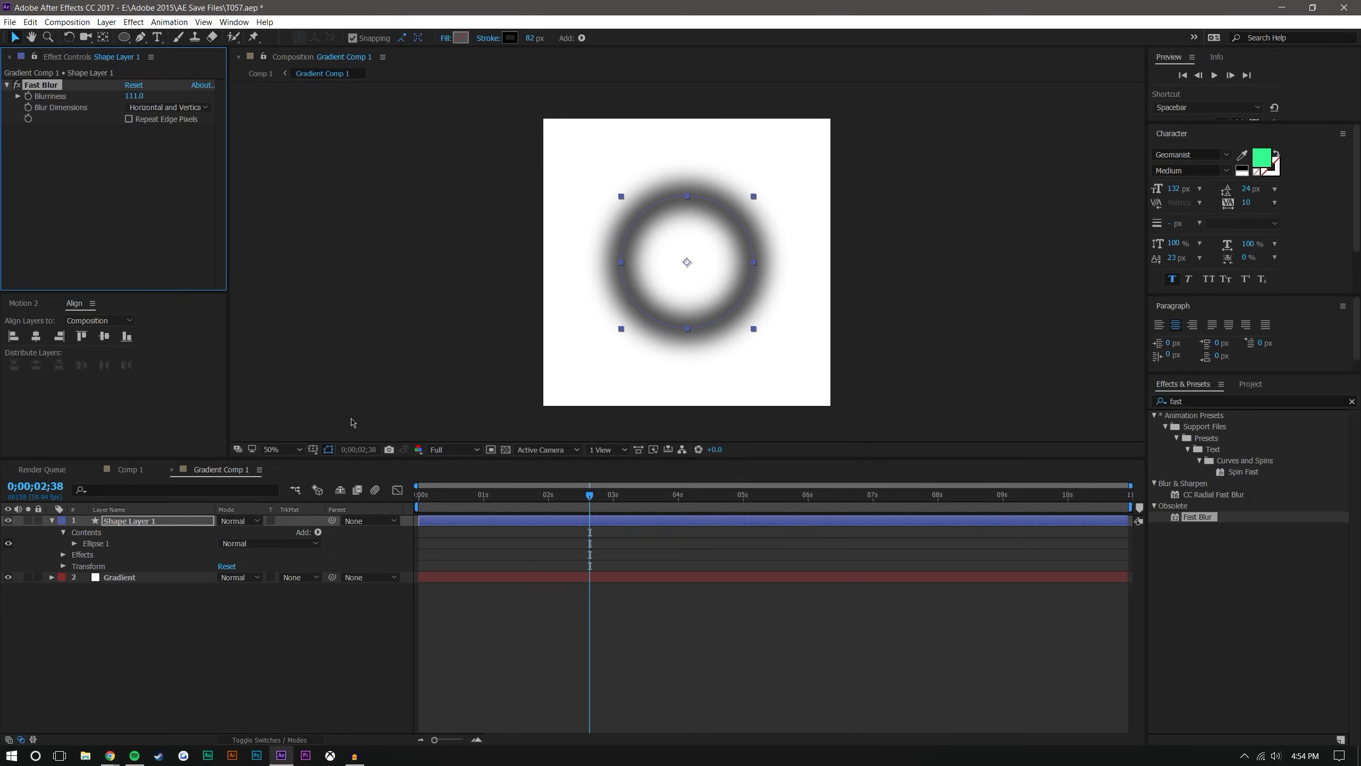
Zoom in on the blurred ring, then return to Comp 1 with the dot grid.
click(313, 663)
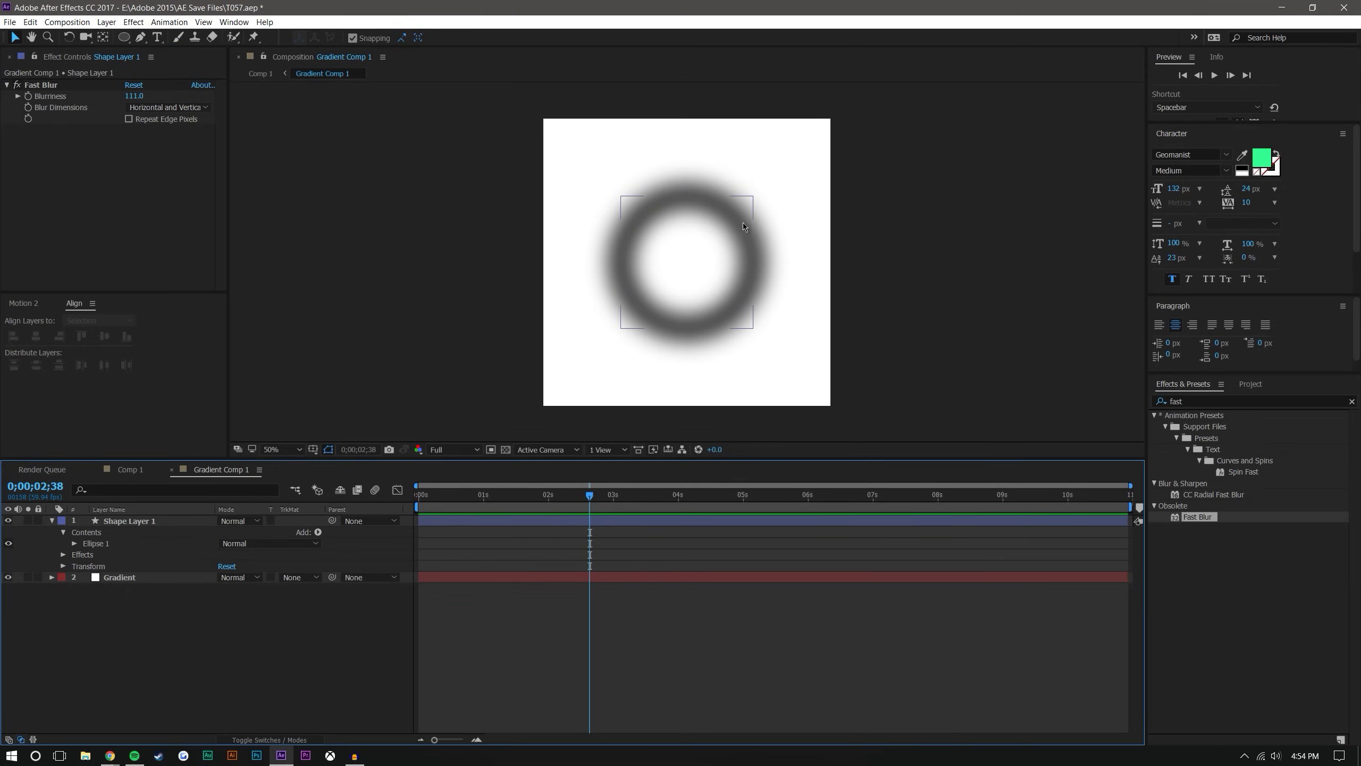
key(period)
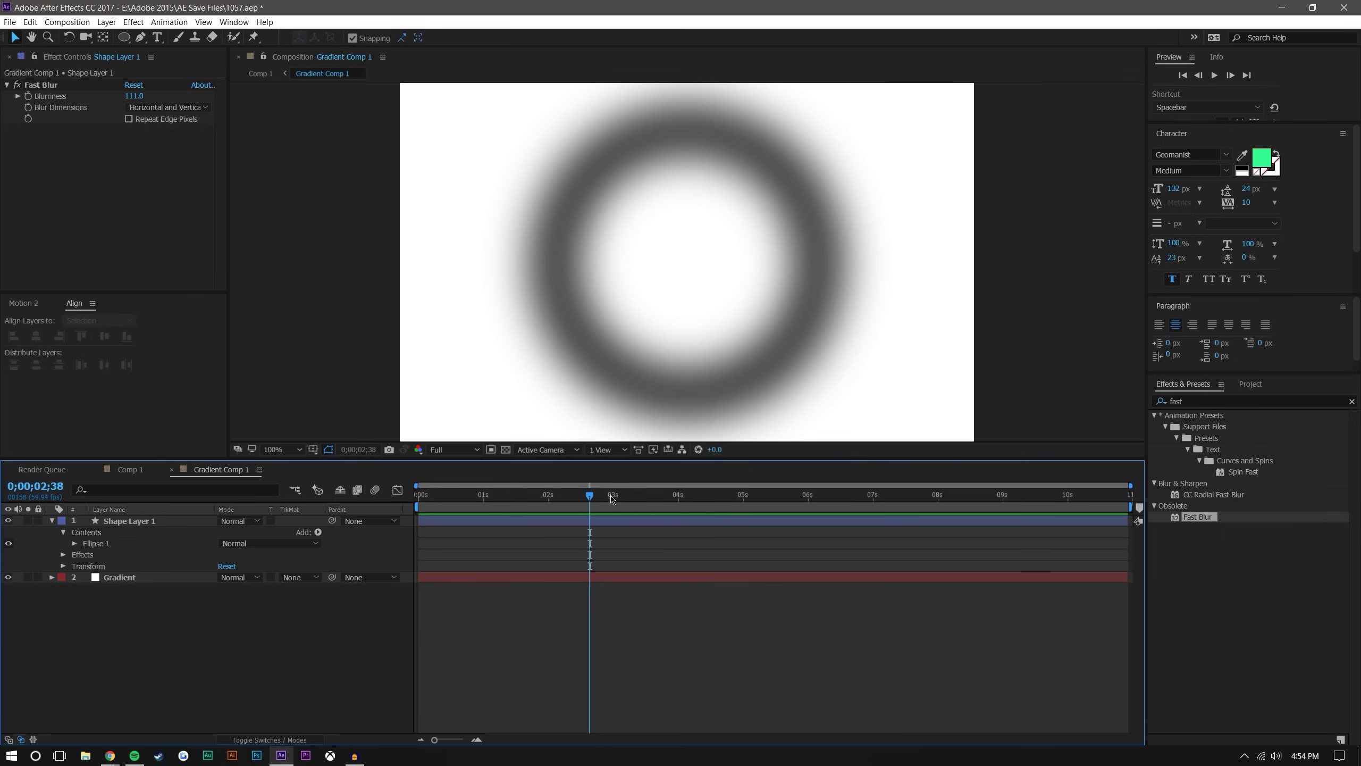
click(137, 470)
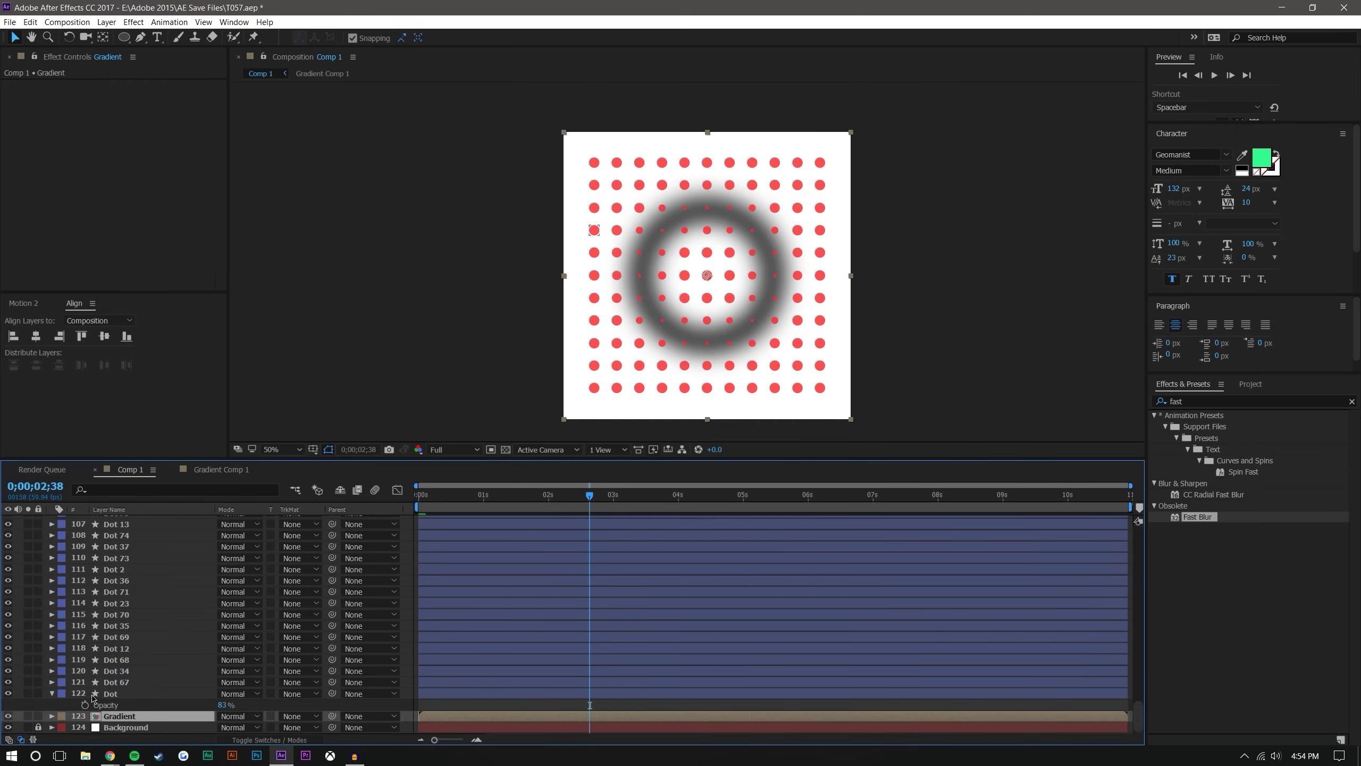
Hide the Gradient layer in Comp 1 and try ring opacities between 68% and 100%.
click(8, 716)
key(period)
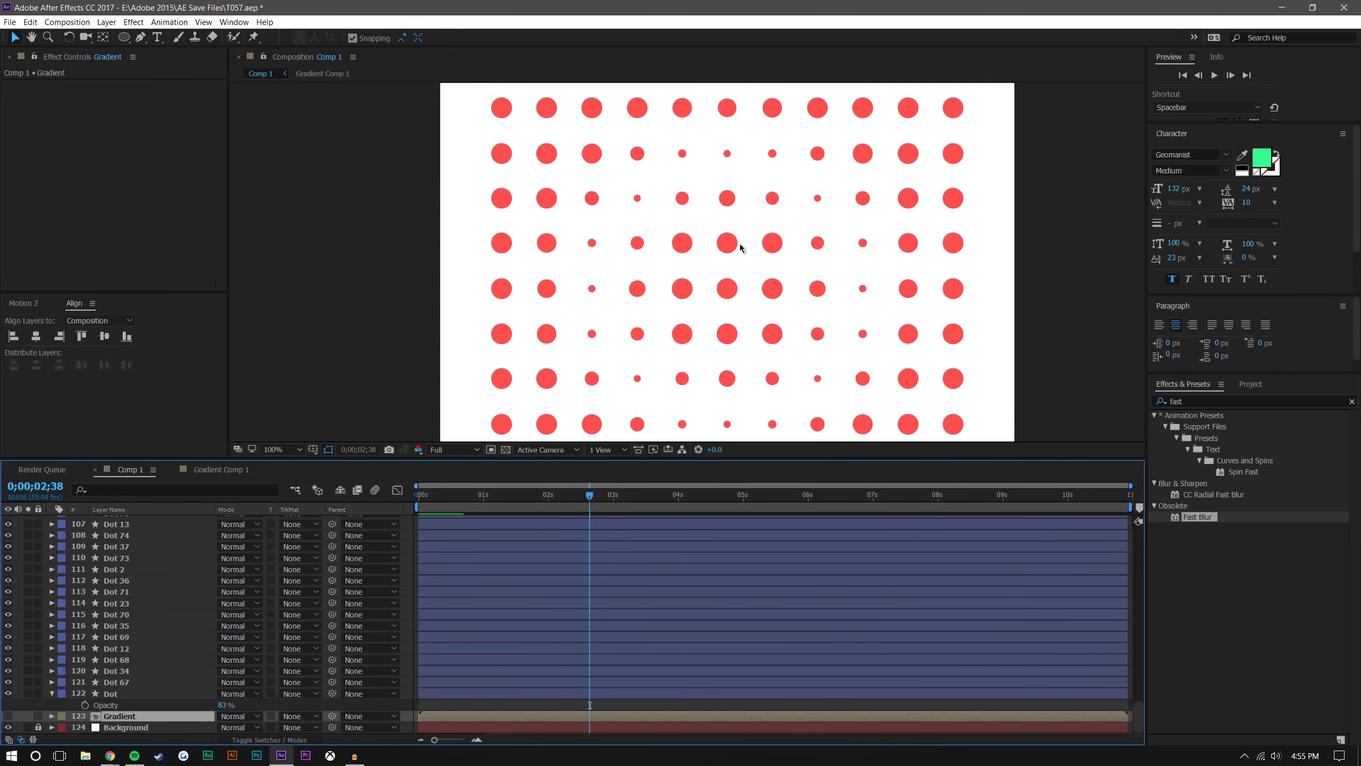
key(comma)
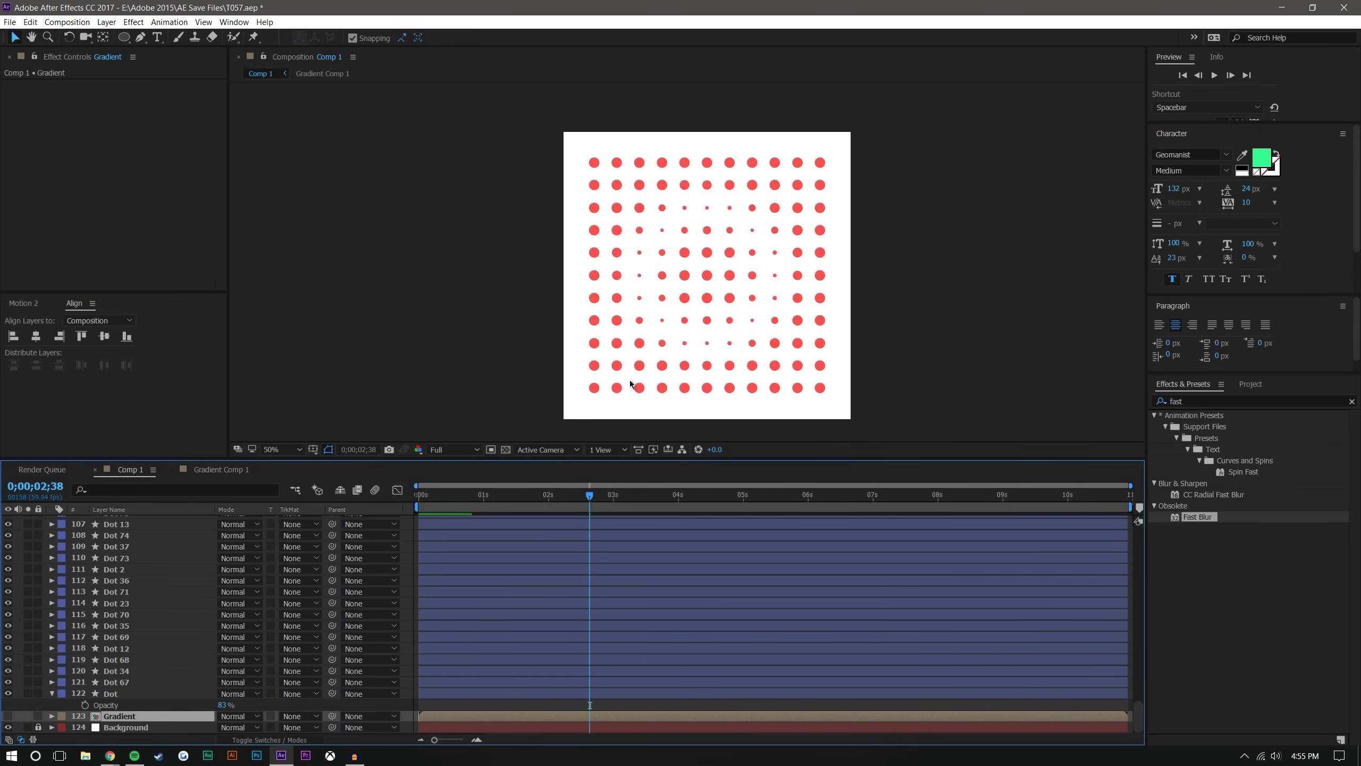
click(241, 473)
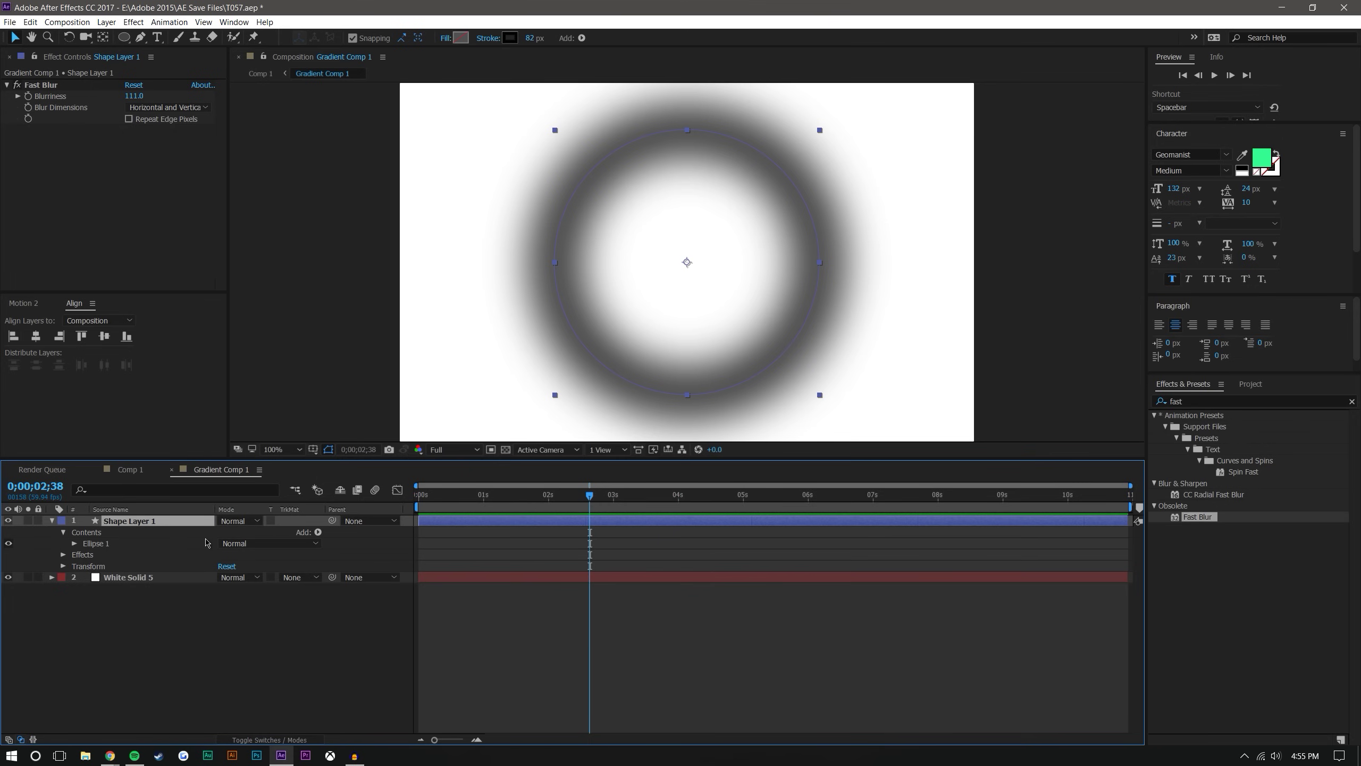
key(t)
drag(222, 532, 205, 532)
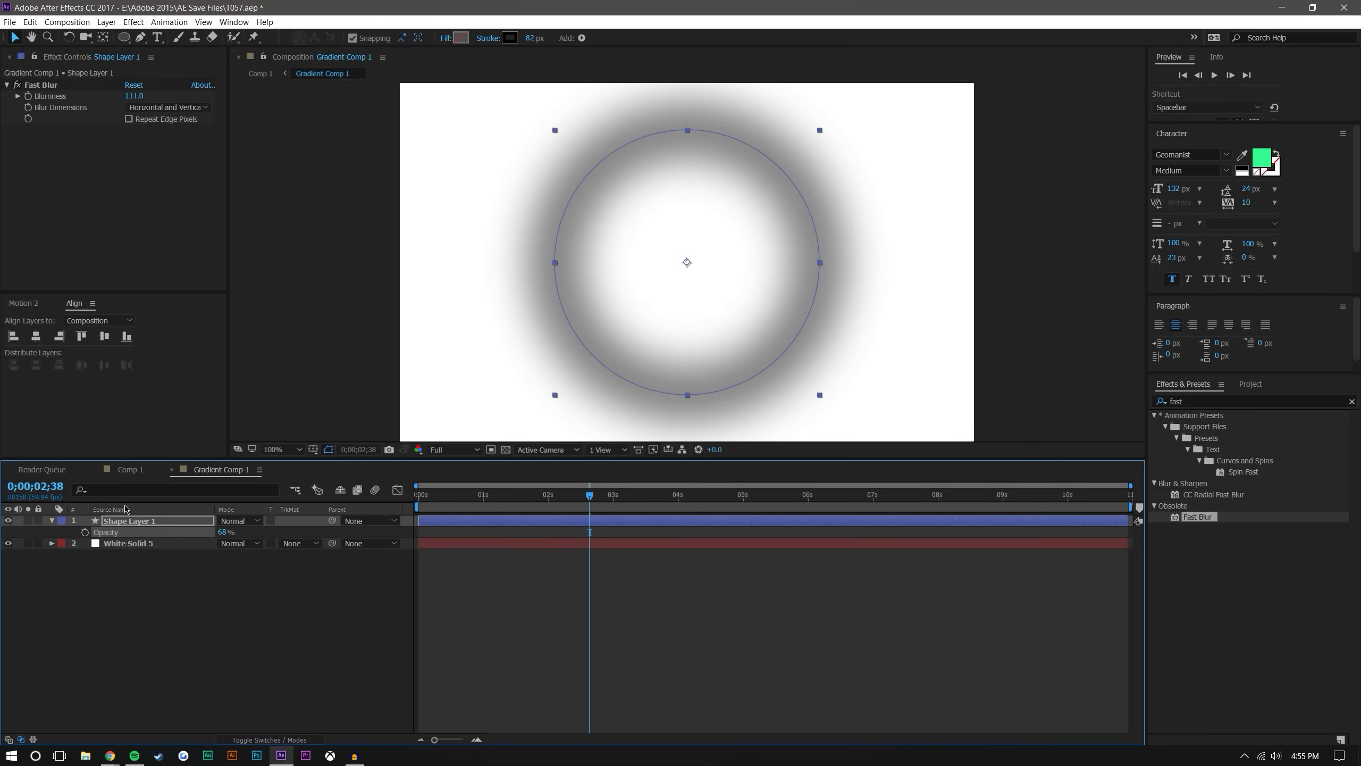
click(131, 469)
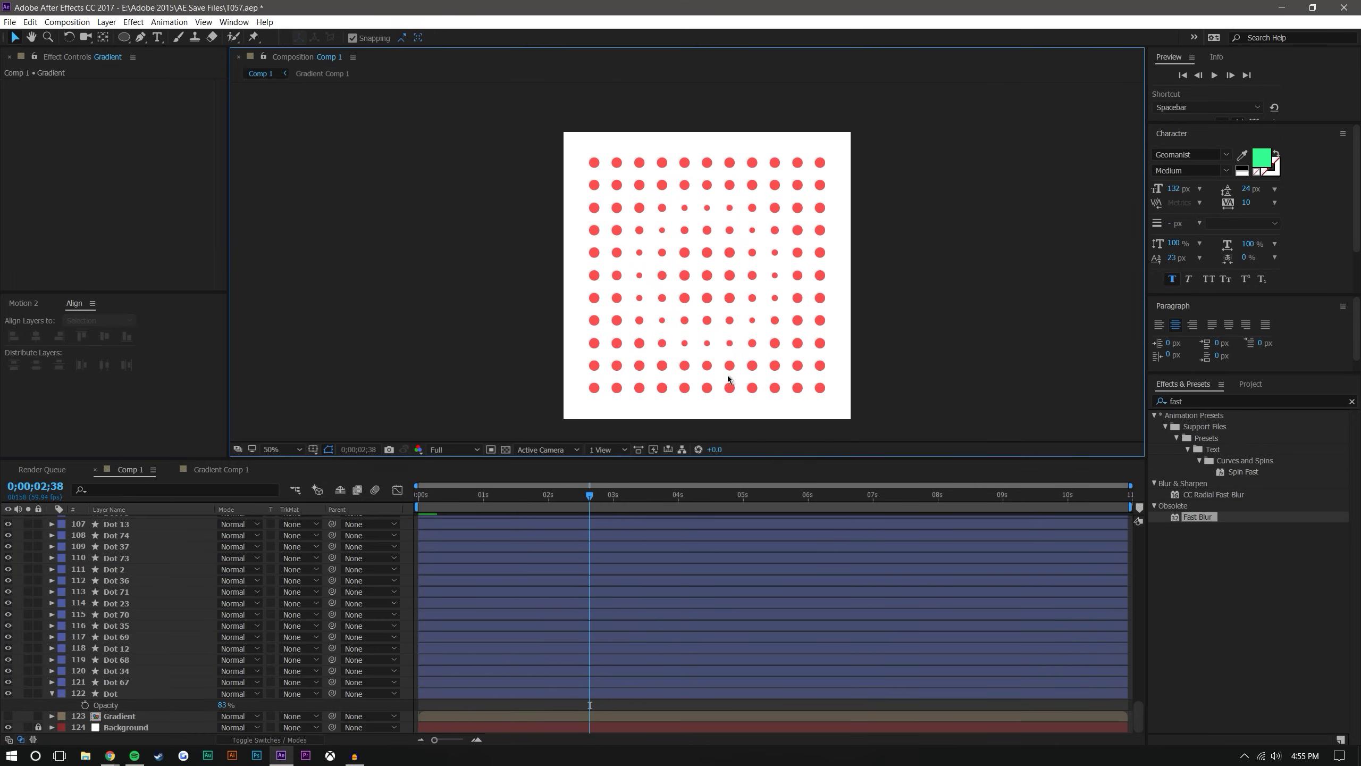
click(232, 467)
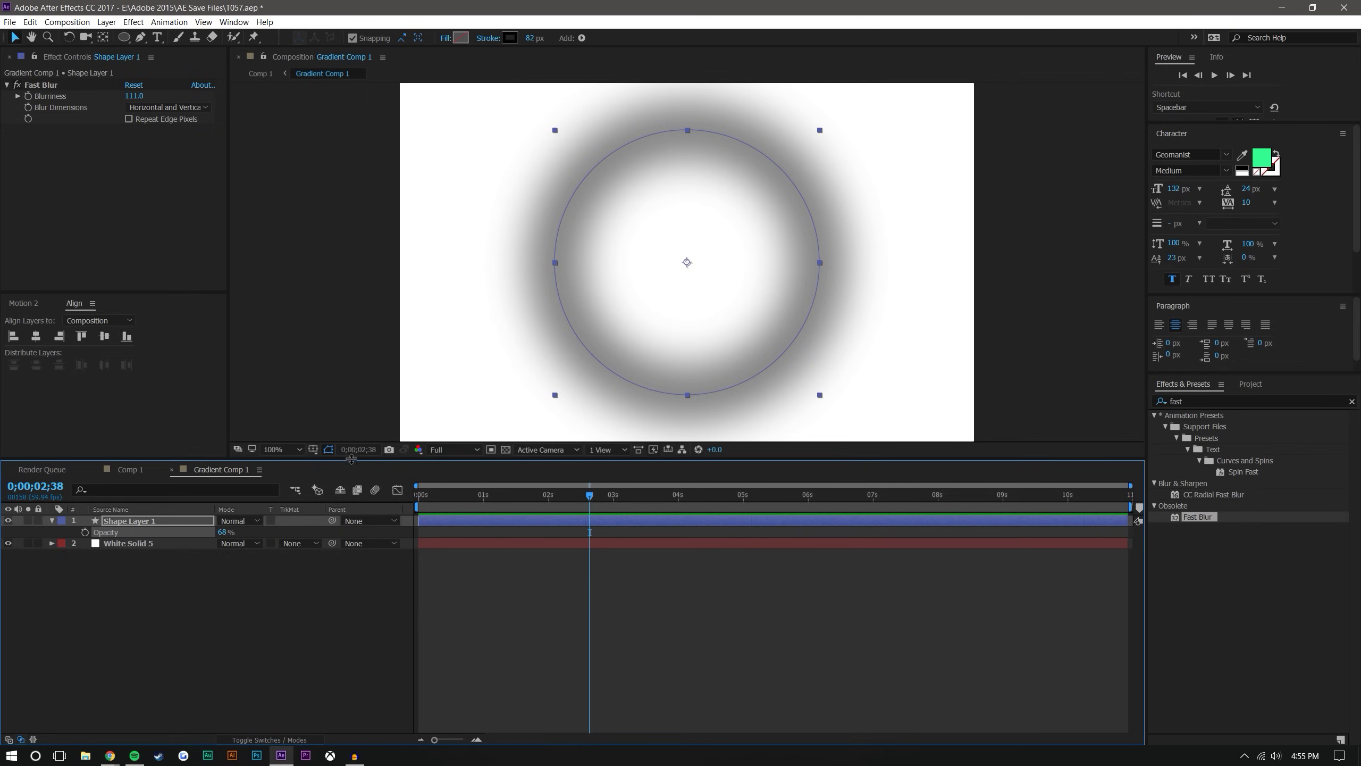
drag(225, 532, 255, 533)
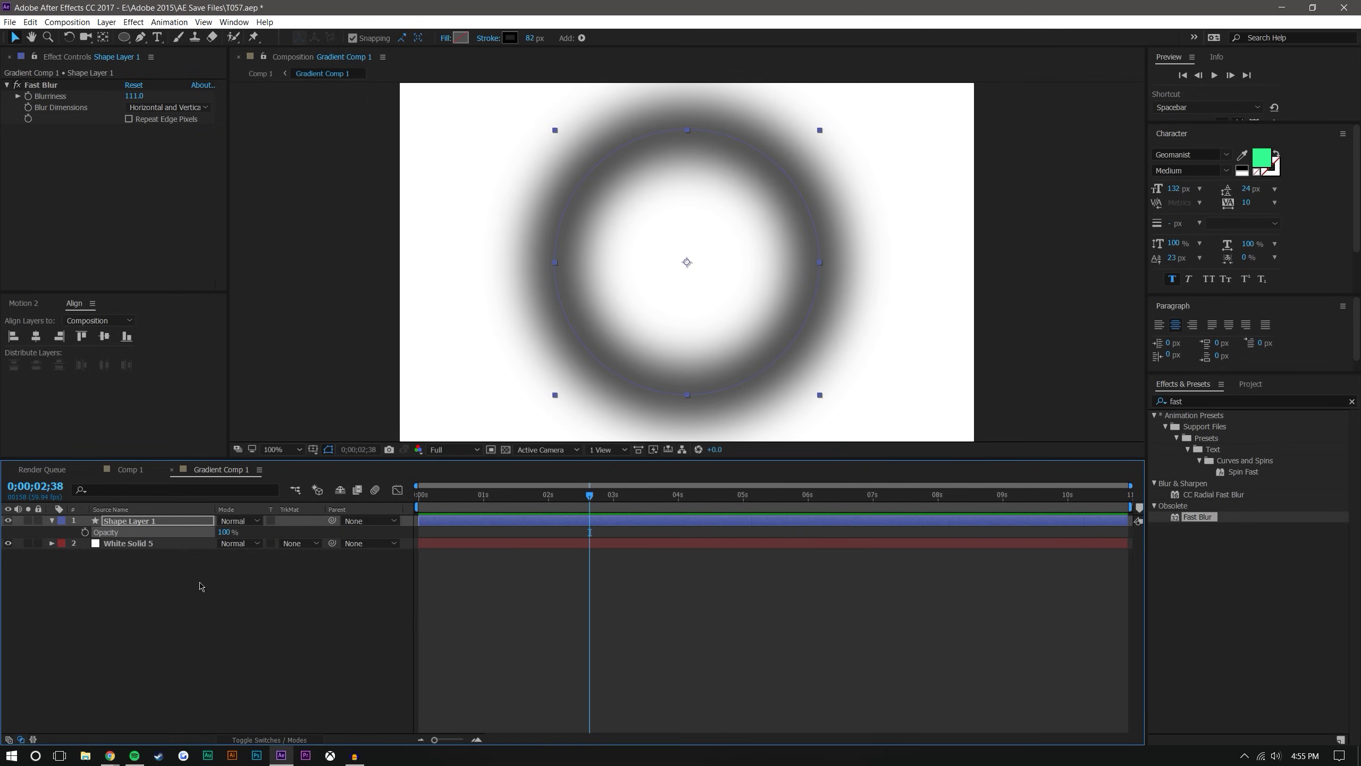
click(234, 600)
click(130, 469)
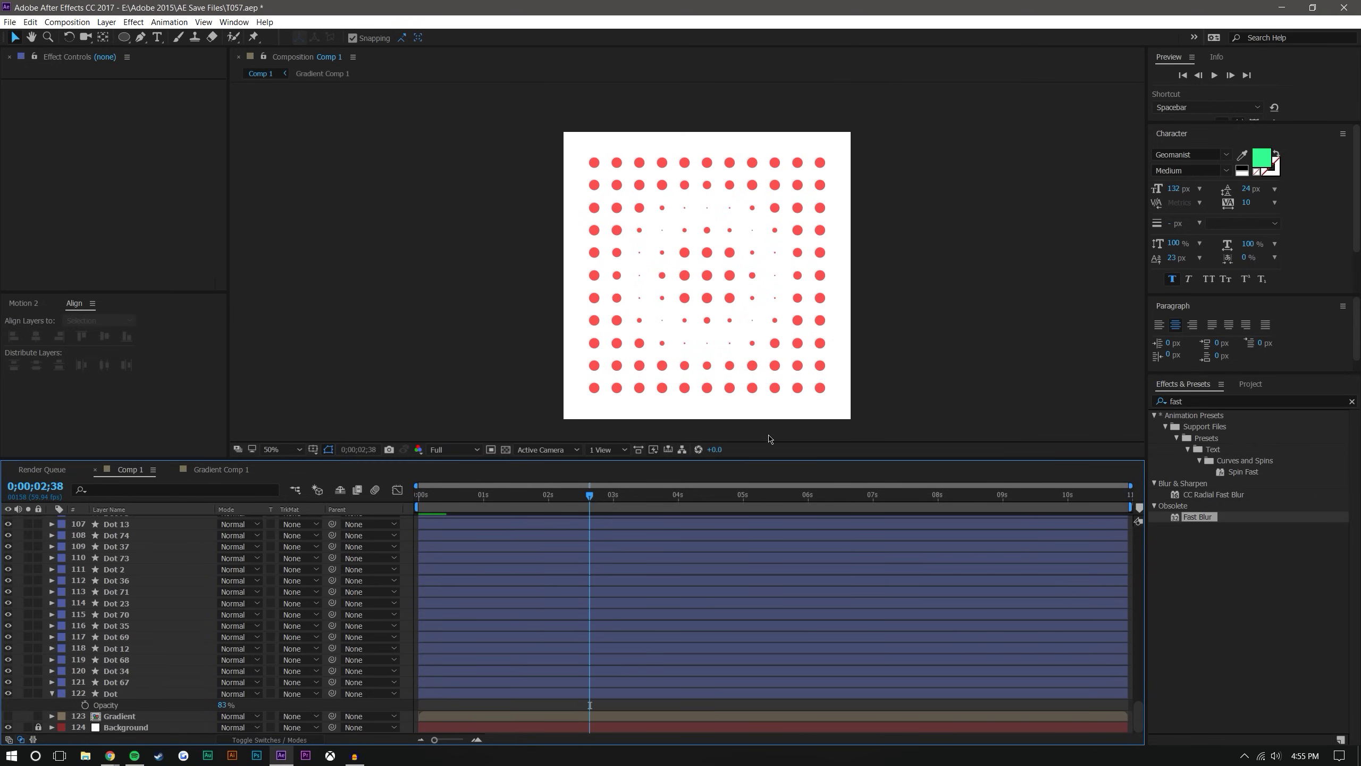
Set the ring layer's Opacity to 74% in Gradient Comp 1.
click(221, 469)
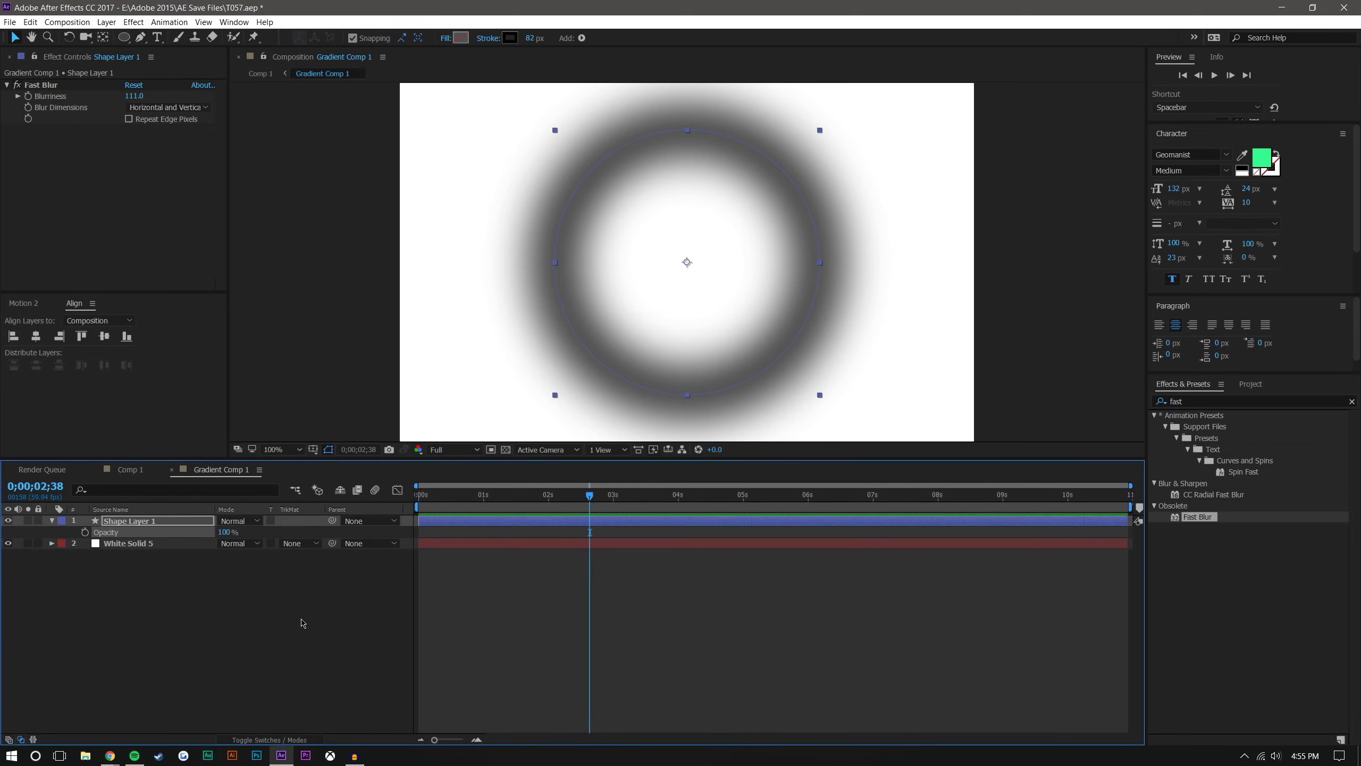
click(224, 532)
text(74)
key(Return)
click(178, 562)
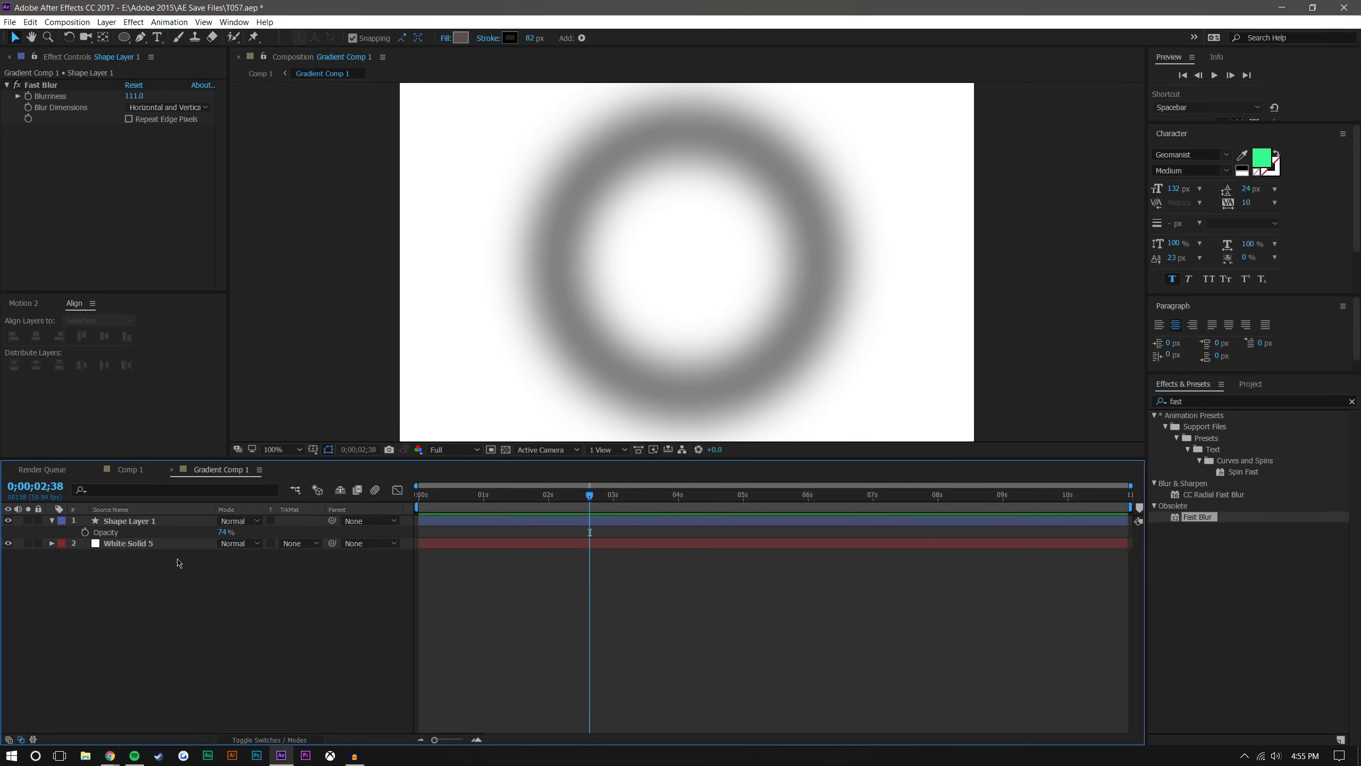
click(128, 520)
click(52, 520)
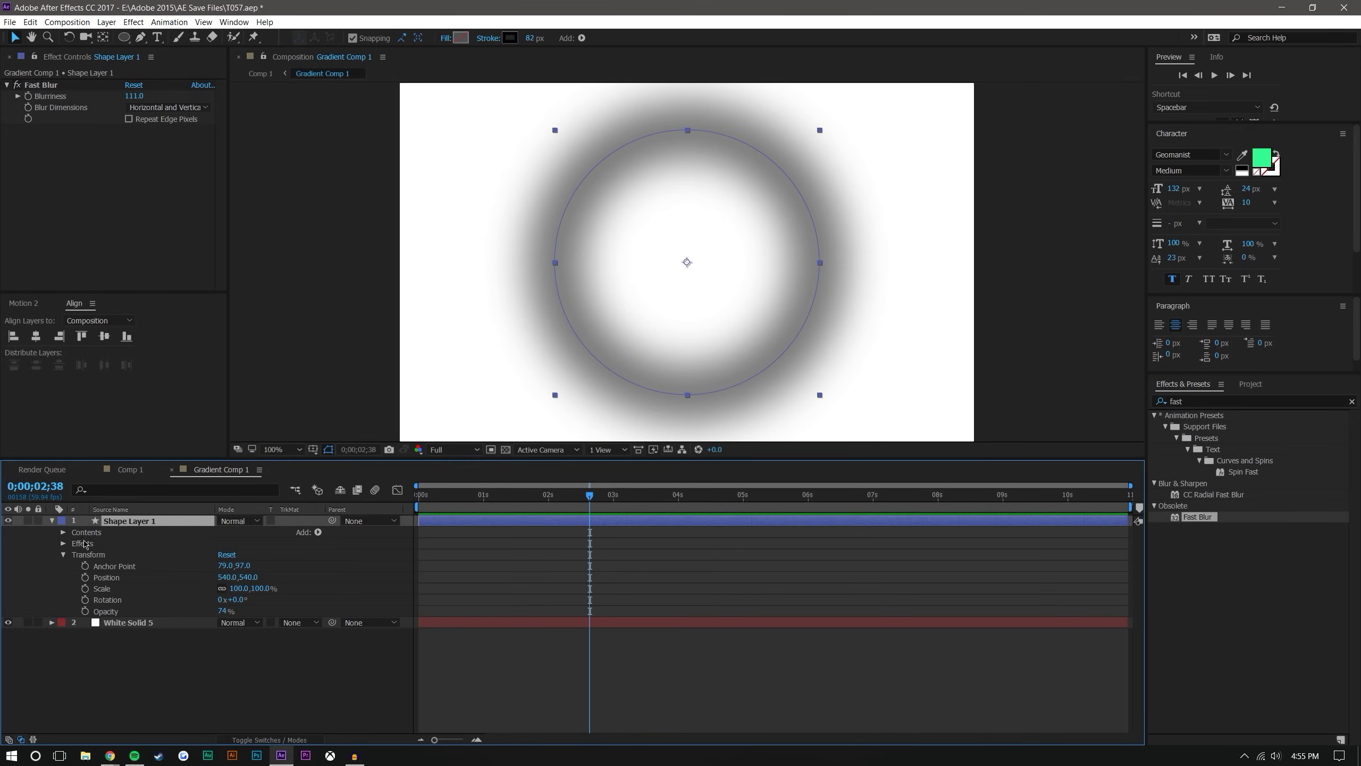
Reveal the Size property of Ellipse Path 1 under Contents > Ellipse 1.
click(64, 555)
click(63, 532)
click(74, 543)
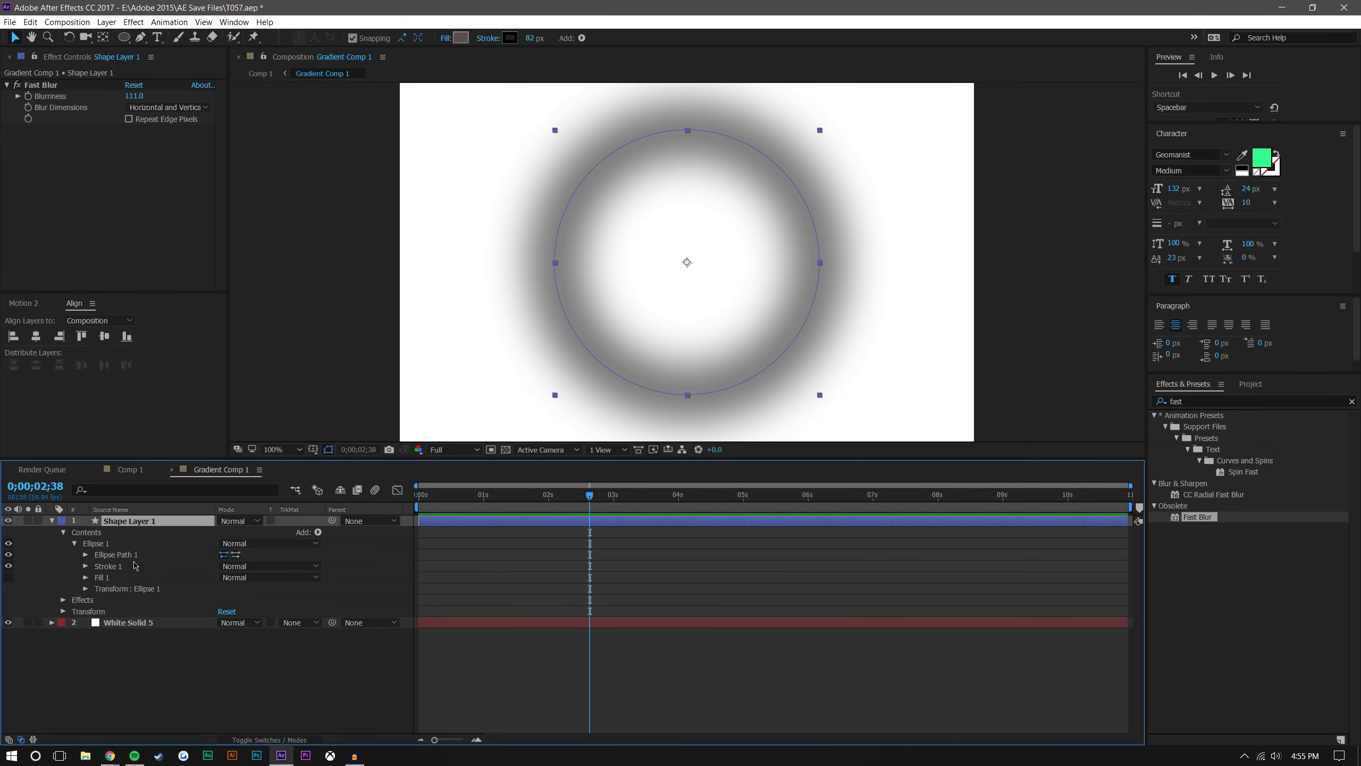
click(86, 588)
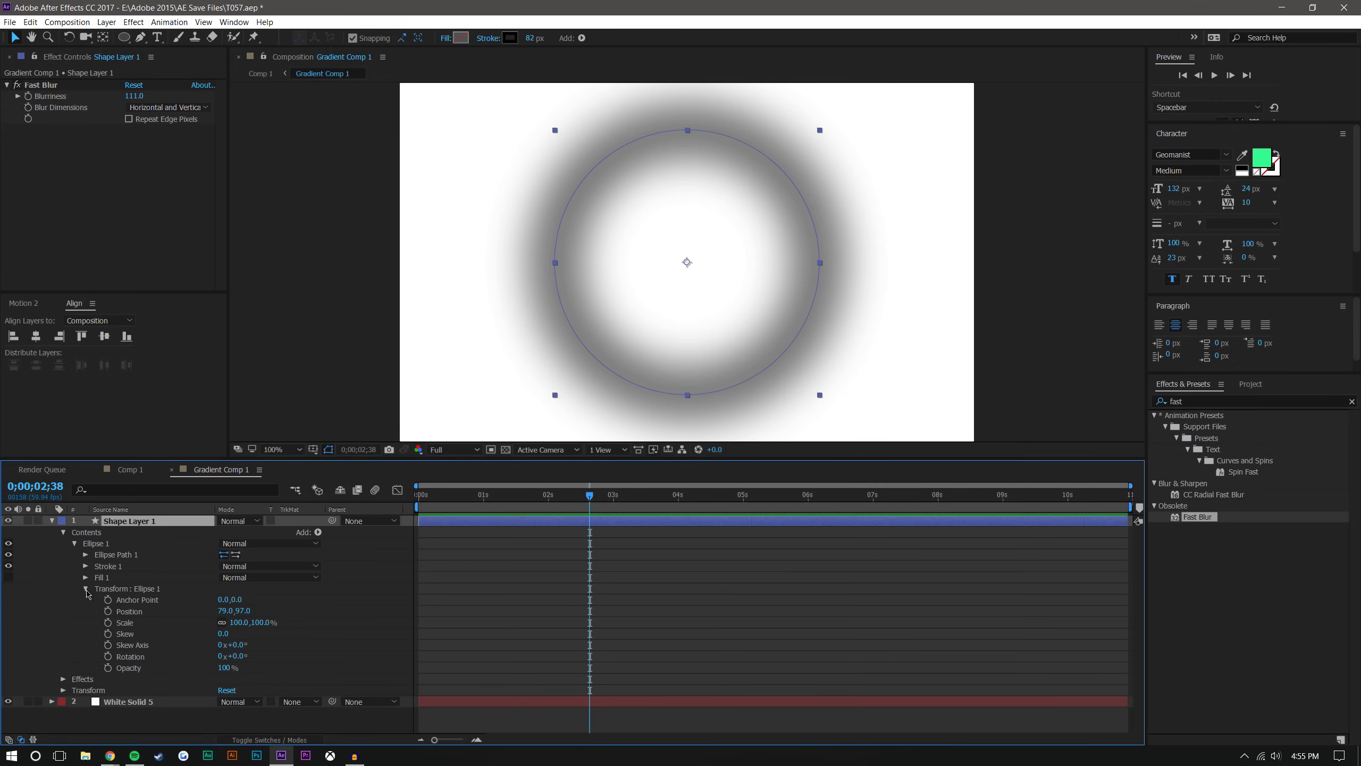
click(86, 588)
click(86, 555)
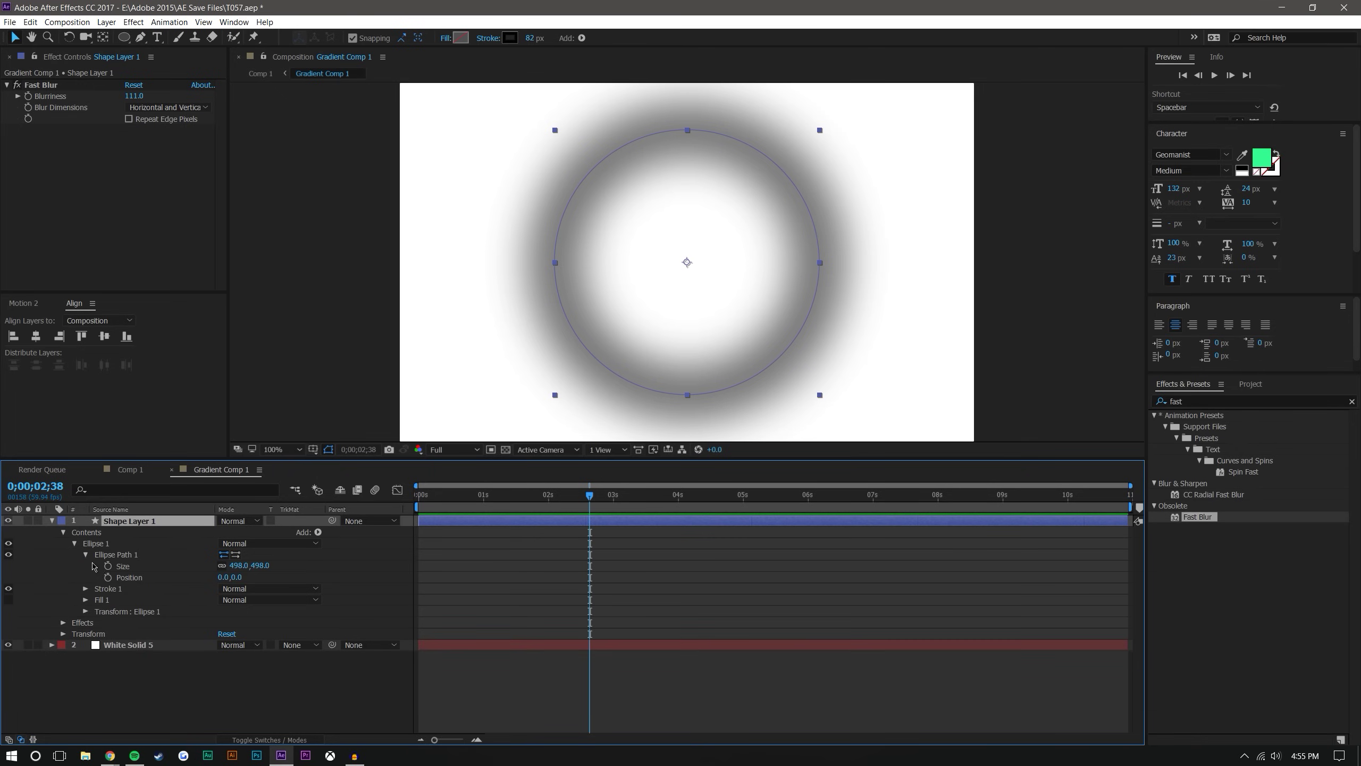
Keyframe the ellipse Size at 0 at 0s and 1794 at 3s.
key(Home)
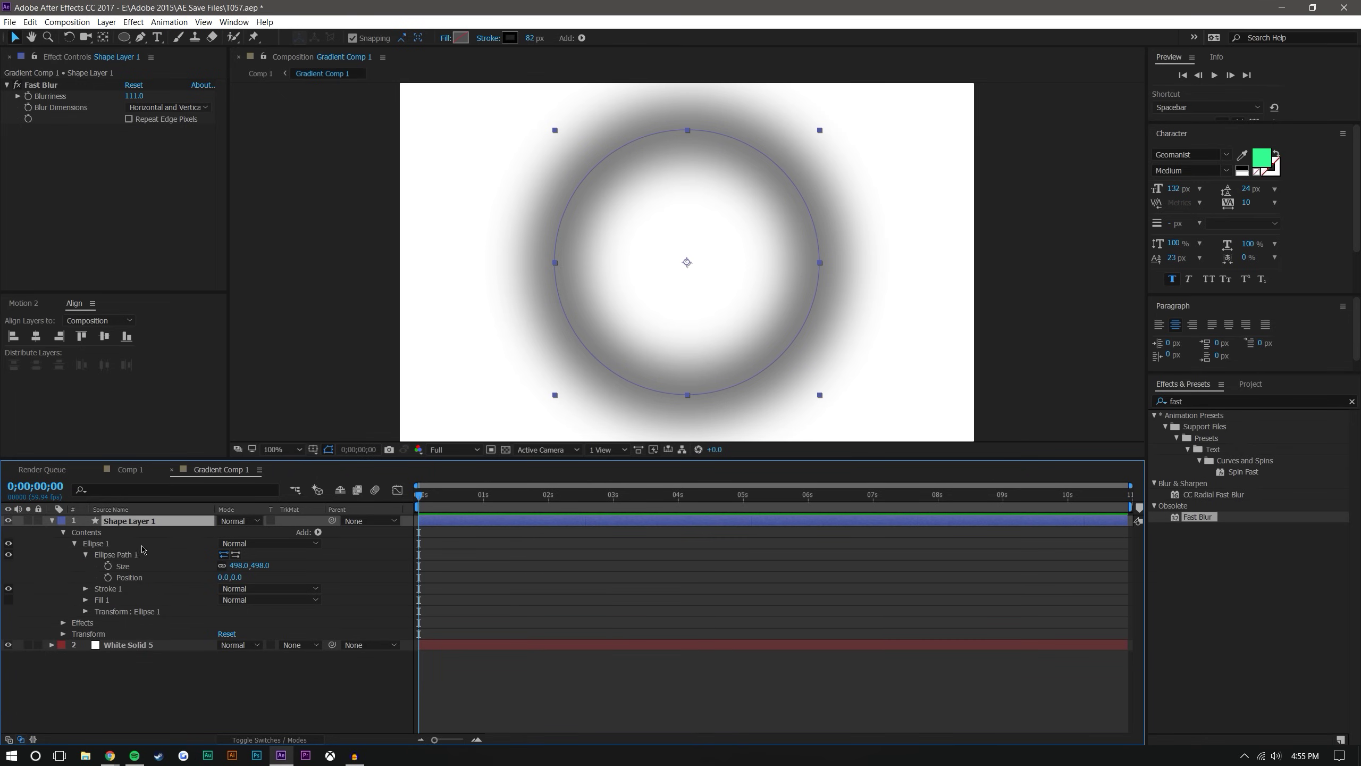
alt+click(108, 566)
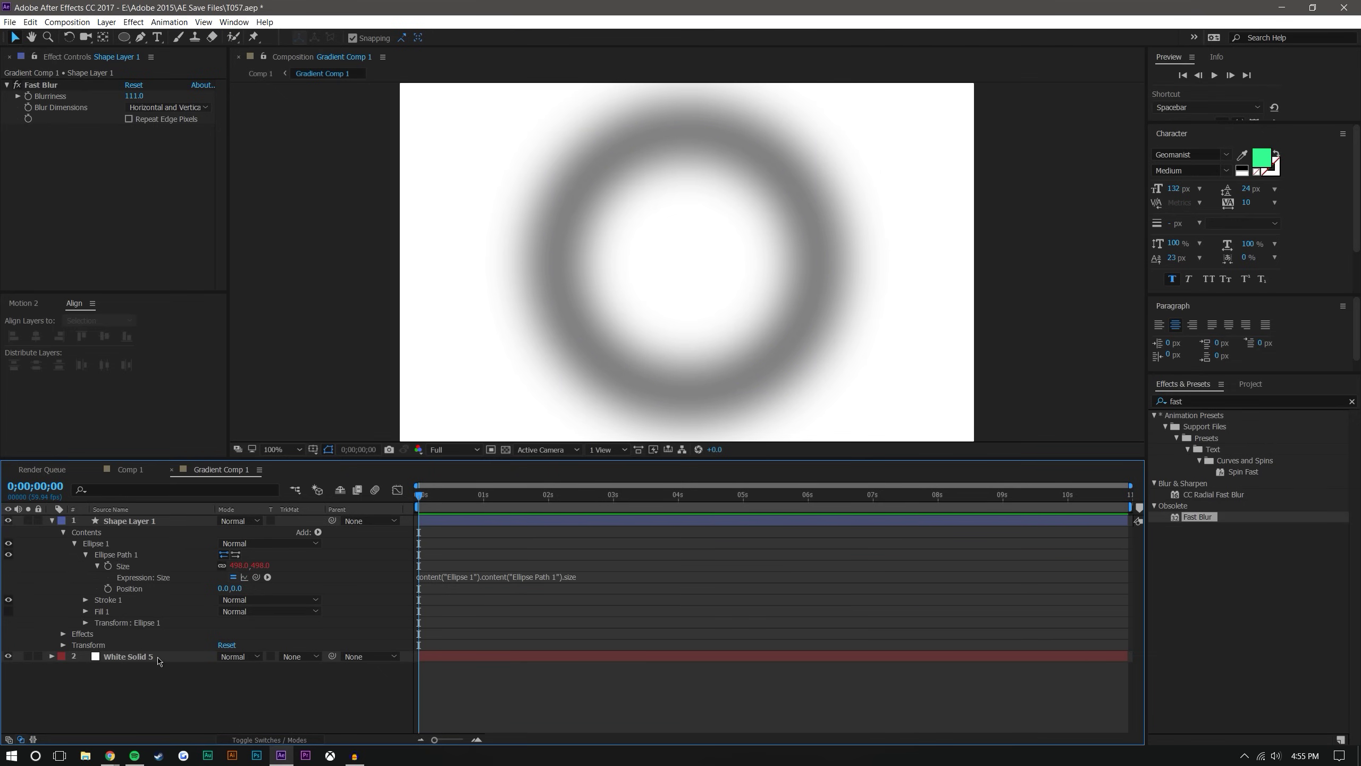
key(ctrl+z)
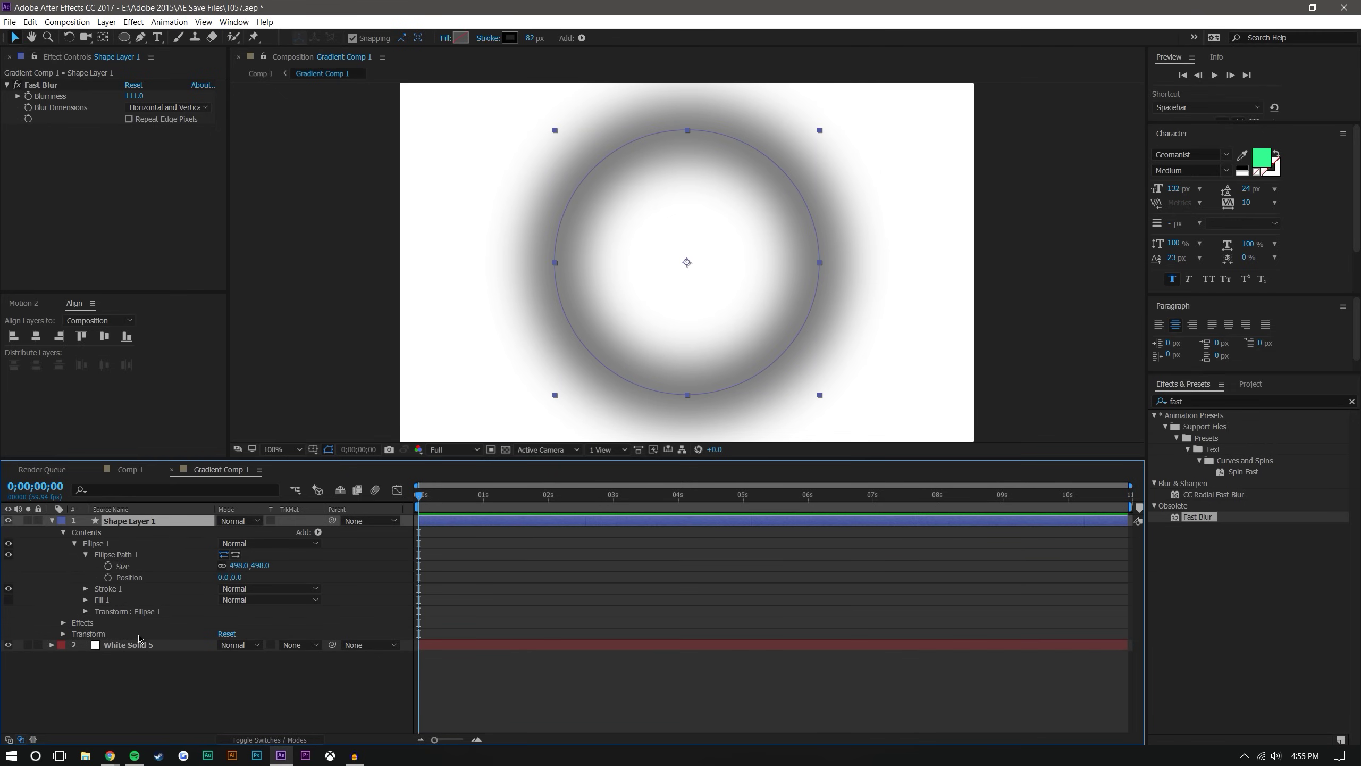
click(108, 566)
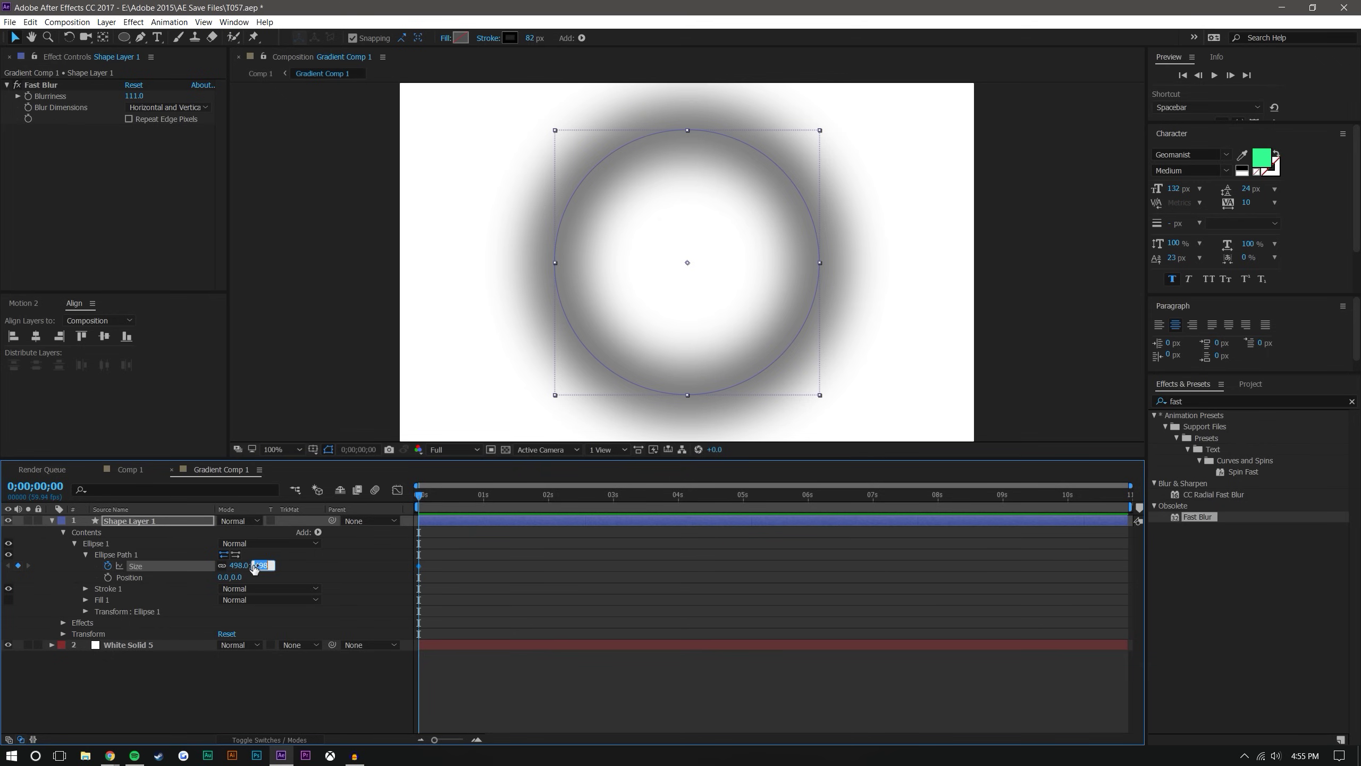
key(Return)
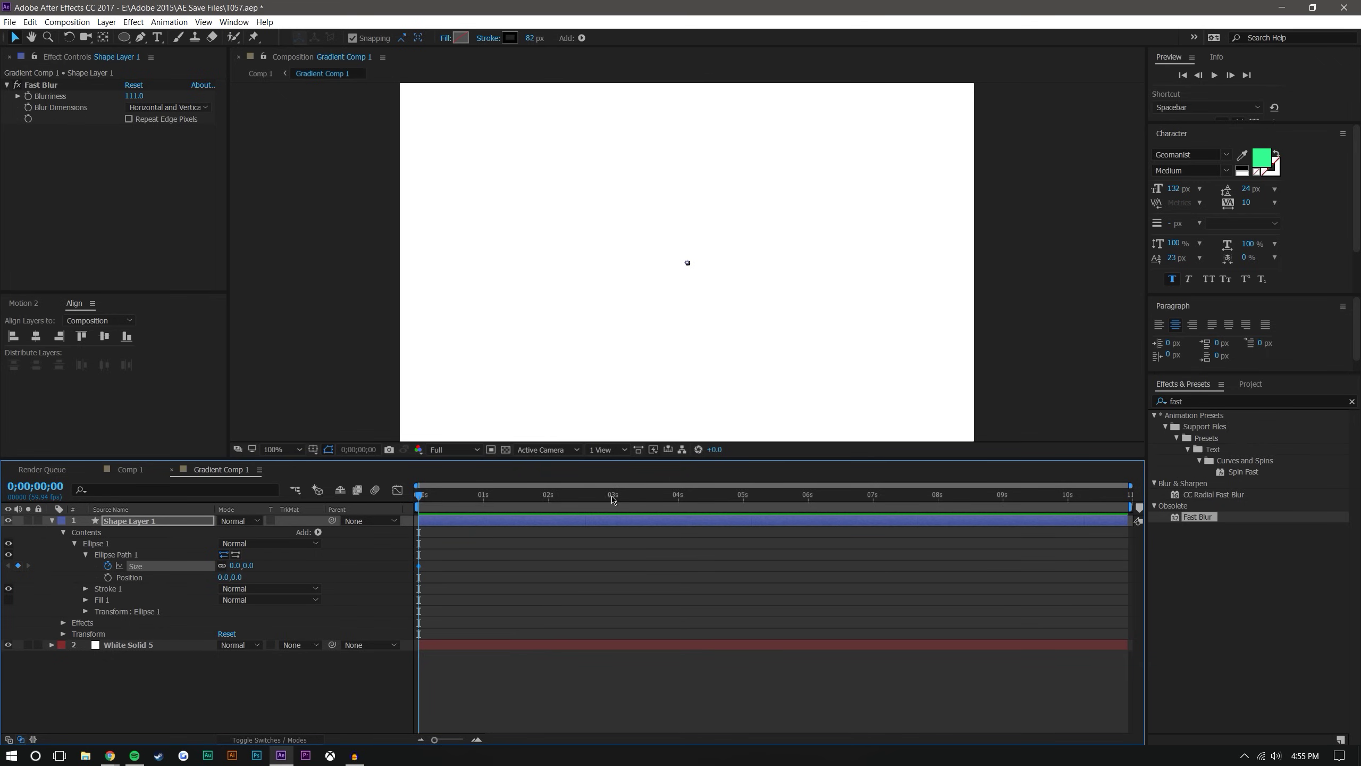
click(613, 496)
drag(246, 569, 587, 701)
Easy-ease both Size keyframes with F9 and preview the expanding ring.
drag(649, 583, 407, 526)
click(26, 303)
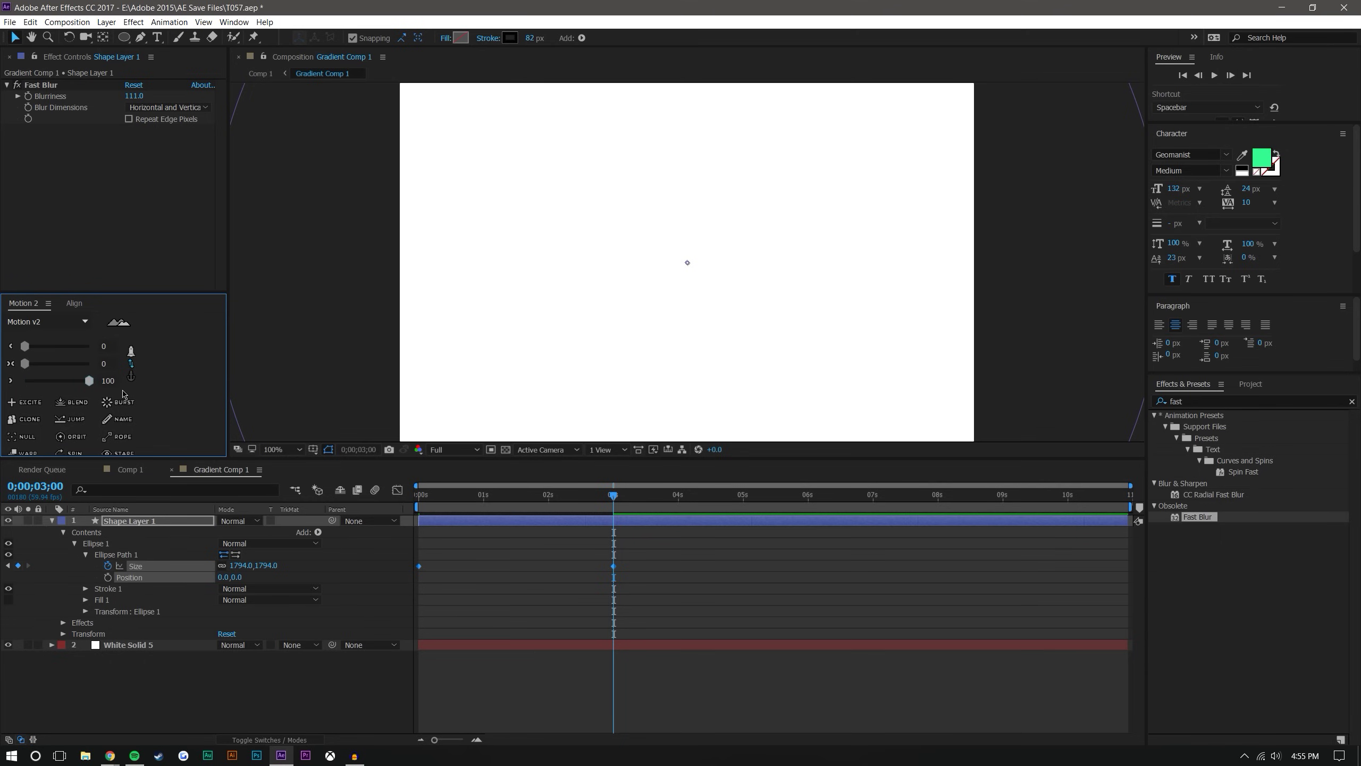
key(F9)
click(575, 563)
drag(578, 496, 394, 488)
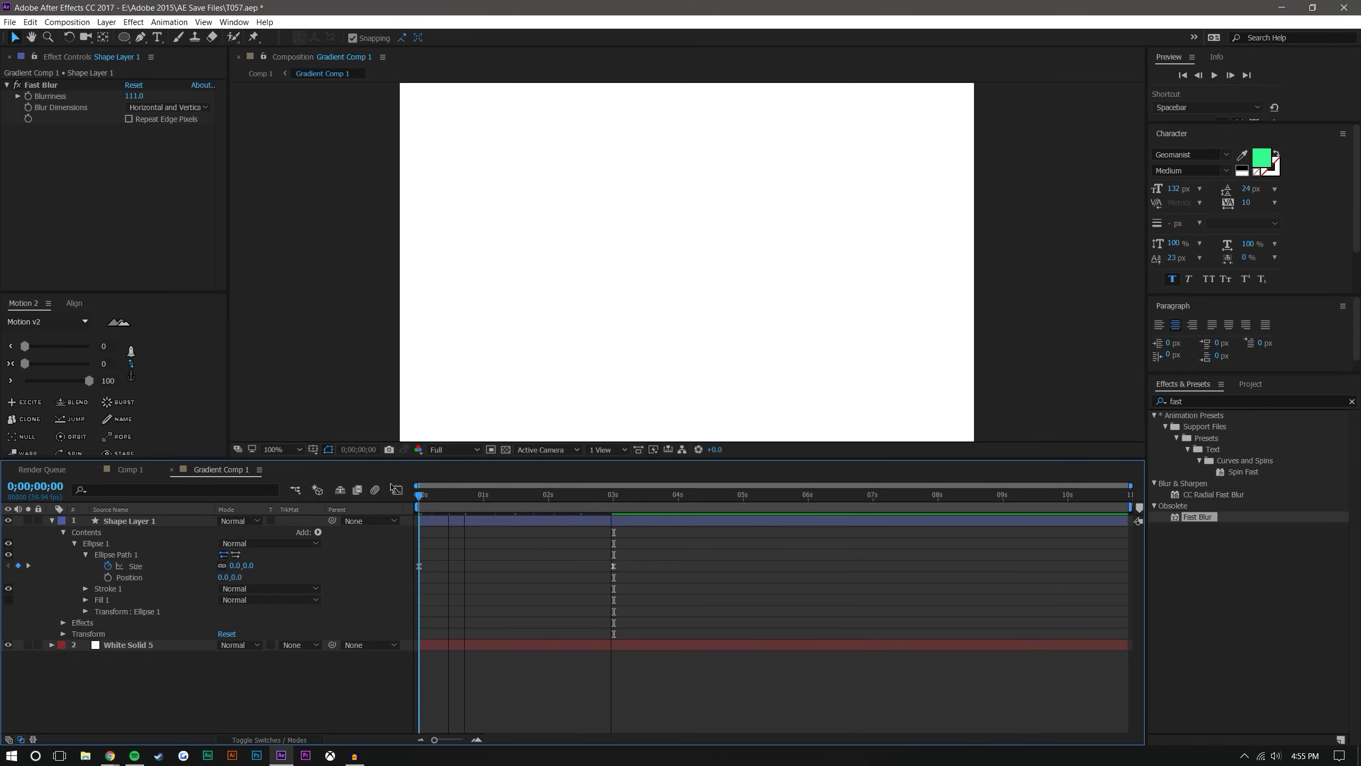
click(1214, 75)
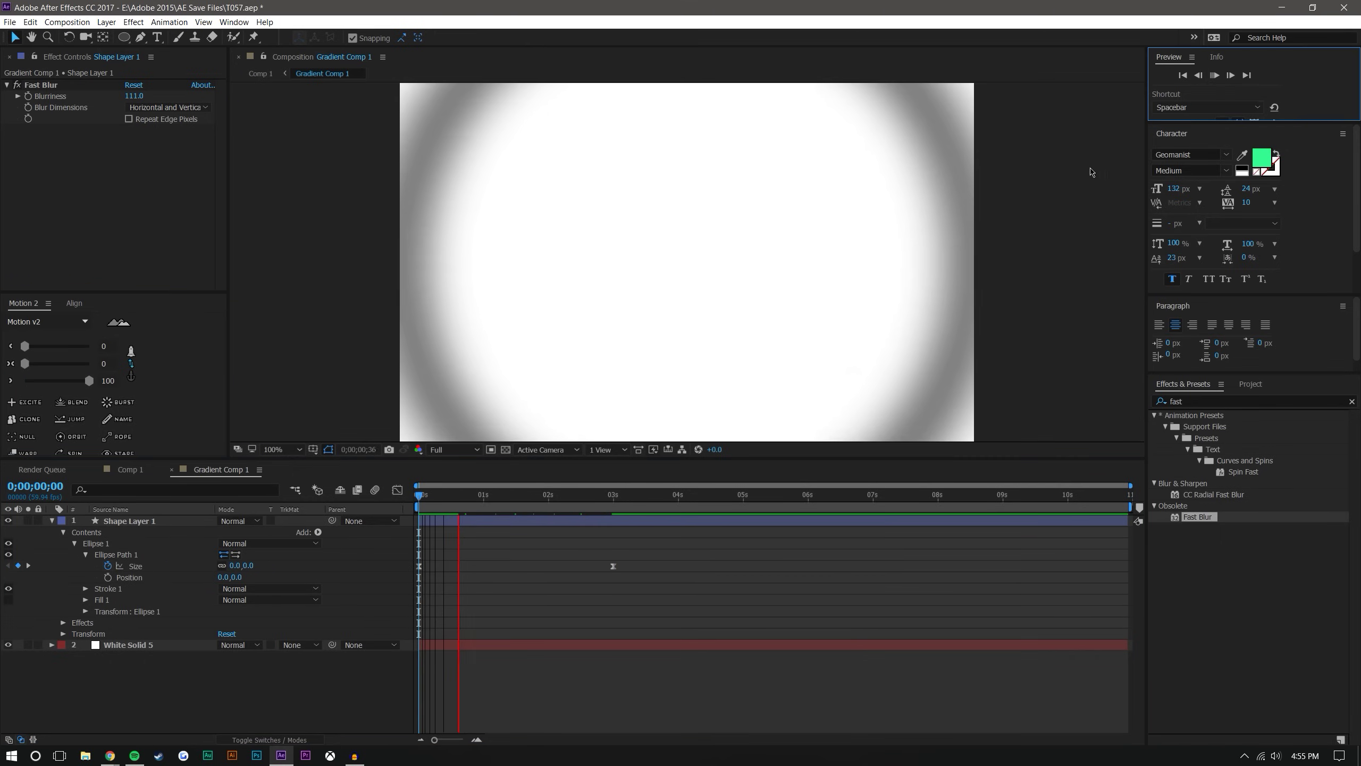
key(space)
Duplicate the ring layer three times, delaying copies to start near 0.8 s and 3.9 s.
key(comma)
key(comma)
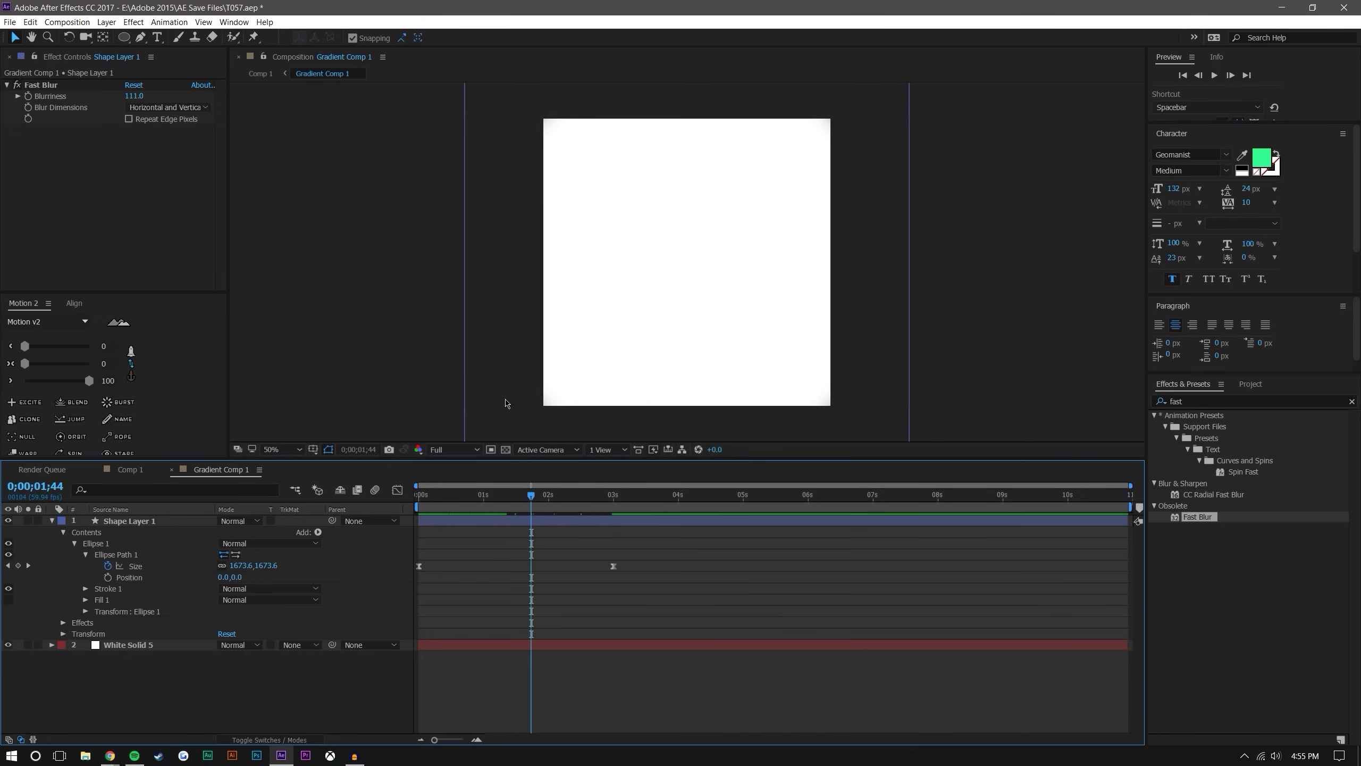
click(137, 521)
key(ctrl+d)
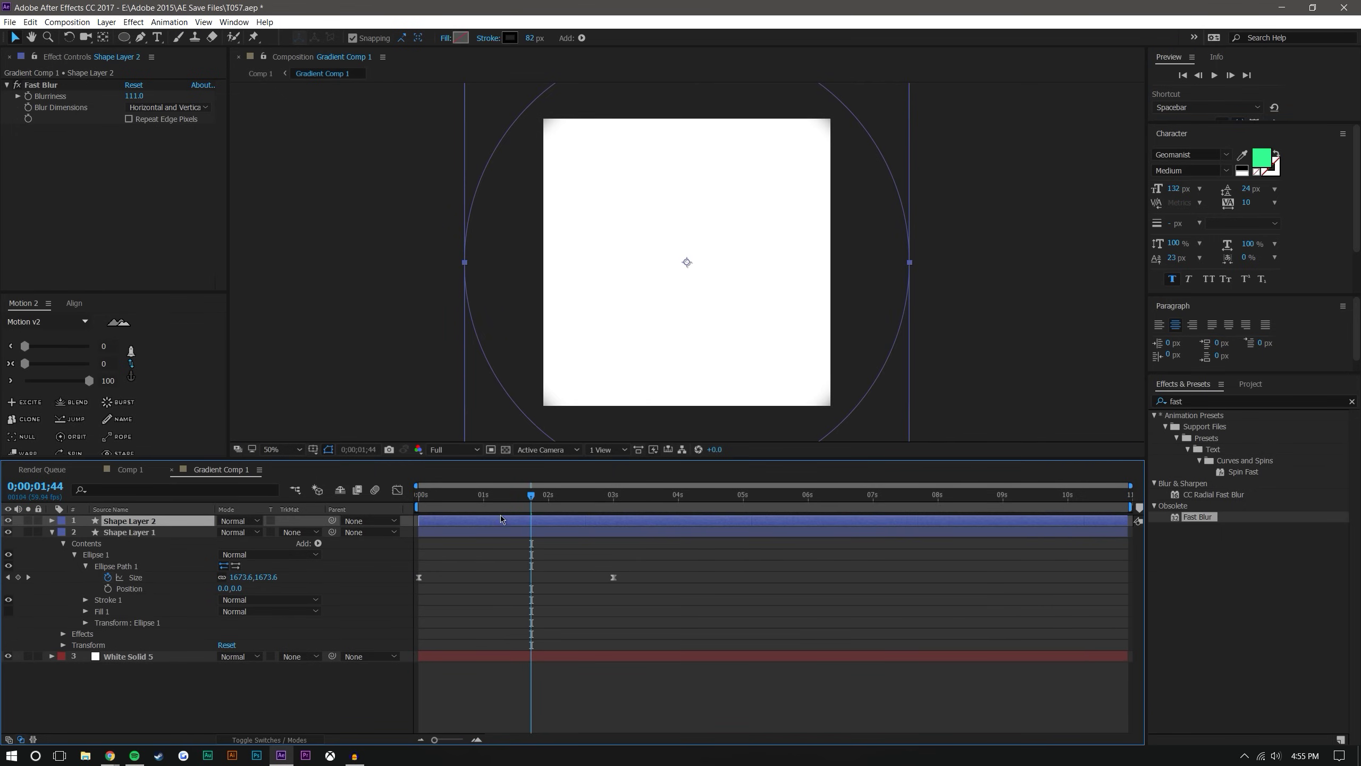
drag(501, 519, 627, 518)
key(ctrl+d)
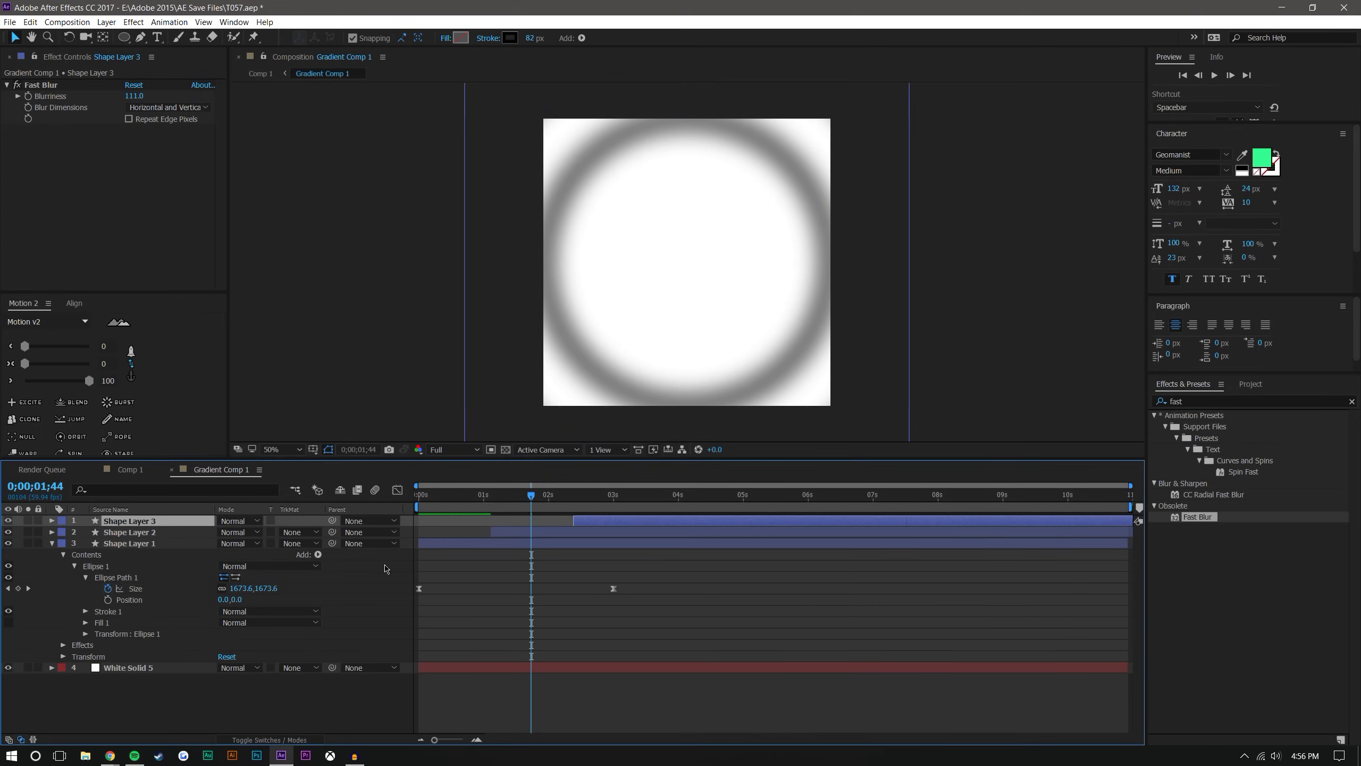
key(ctrl+d)
drag(664, 524, 758, 524)
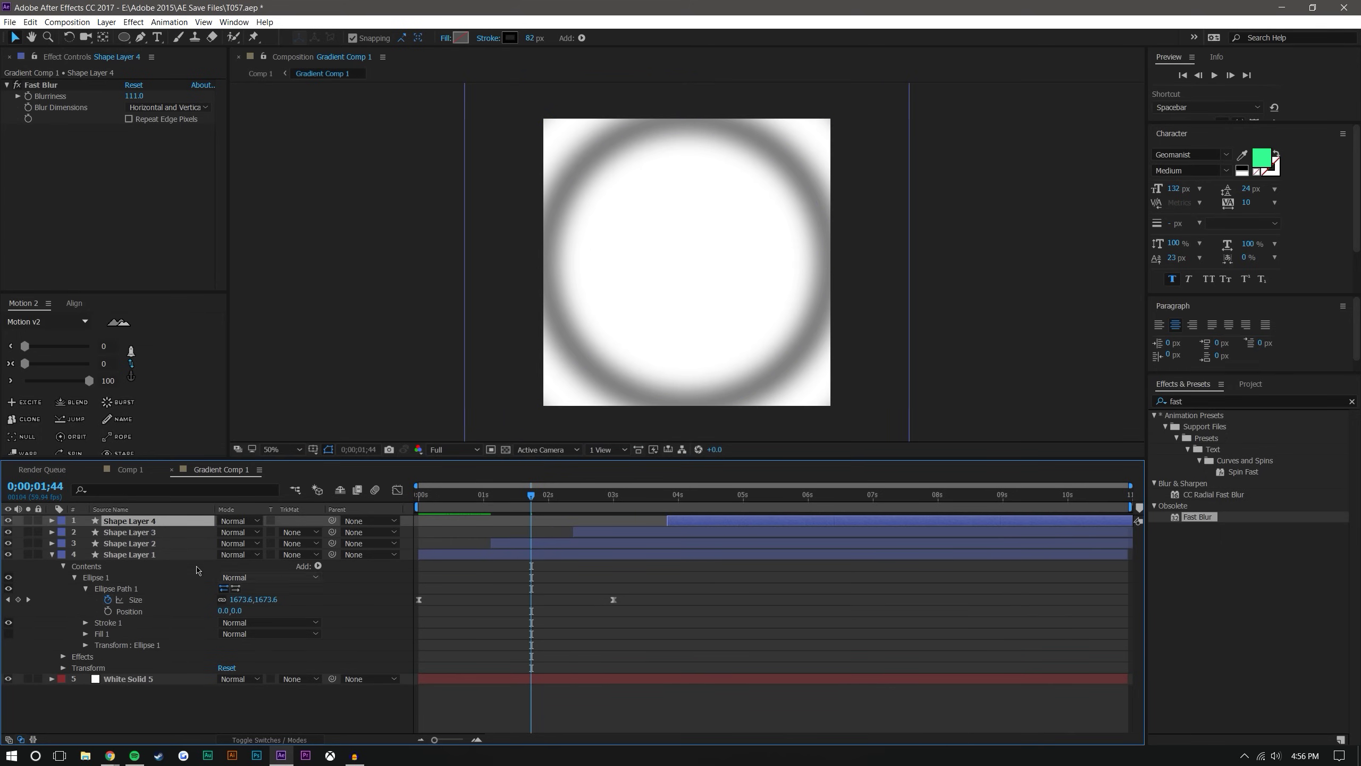
Set the ring copies' opacities to 63%, 86% and 43%.
key(t)
drag(228, 538, 200, 577)
key(ctrl+Down)
key(t)
key(ctrl+Down)
key(t)
key(F2)
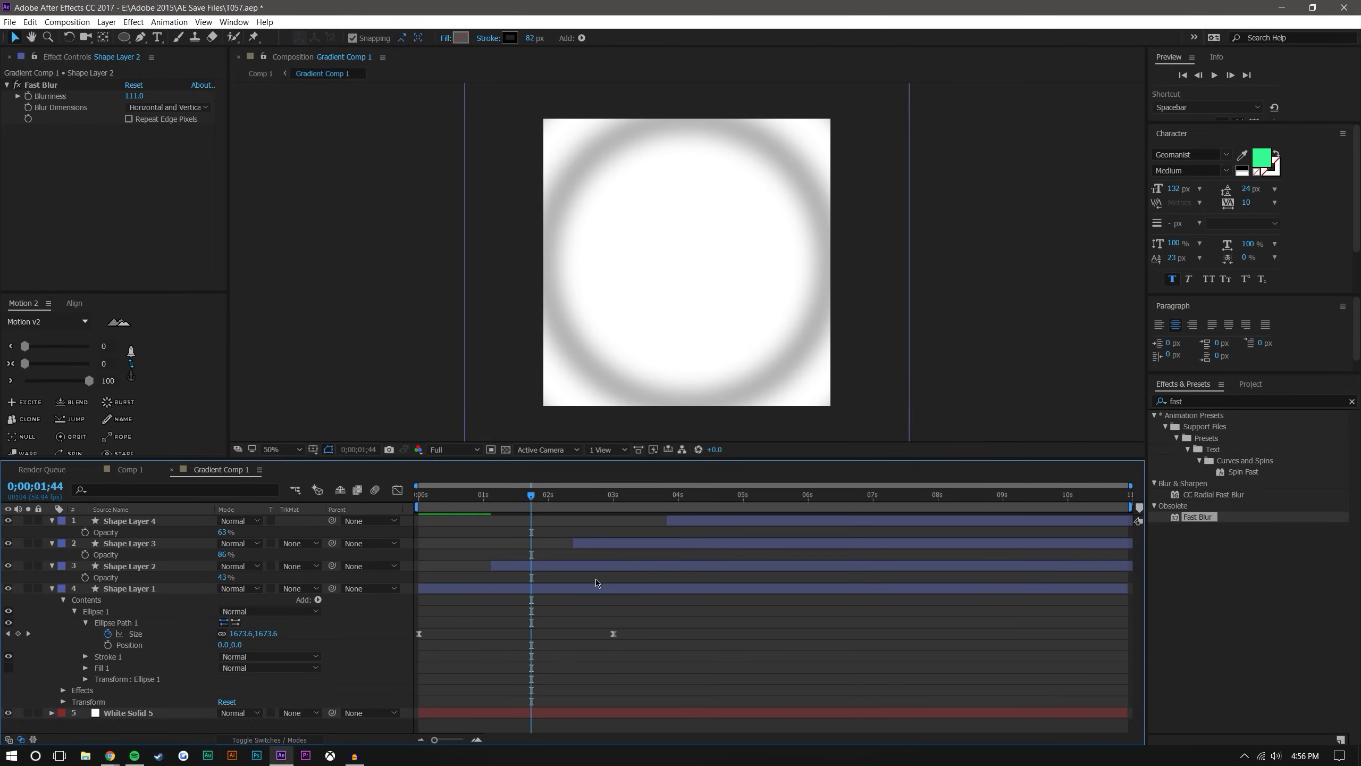
Scrub through the rings and shift the third and fourth rings to start slightly earlier.
drag(418, 490, 545, 490)
mouse_move(574, 544)
mouse_down()
mouse_move(521, 543)
mouse_move(560, 550)
mouse_up()
drag(479, 498, 594, 497)
drag(691, 523, 669, 524)
Switch back to Comp 1, reset the current time to the start, and save the project.
click(678, 577)
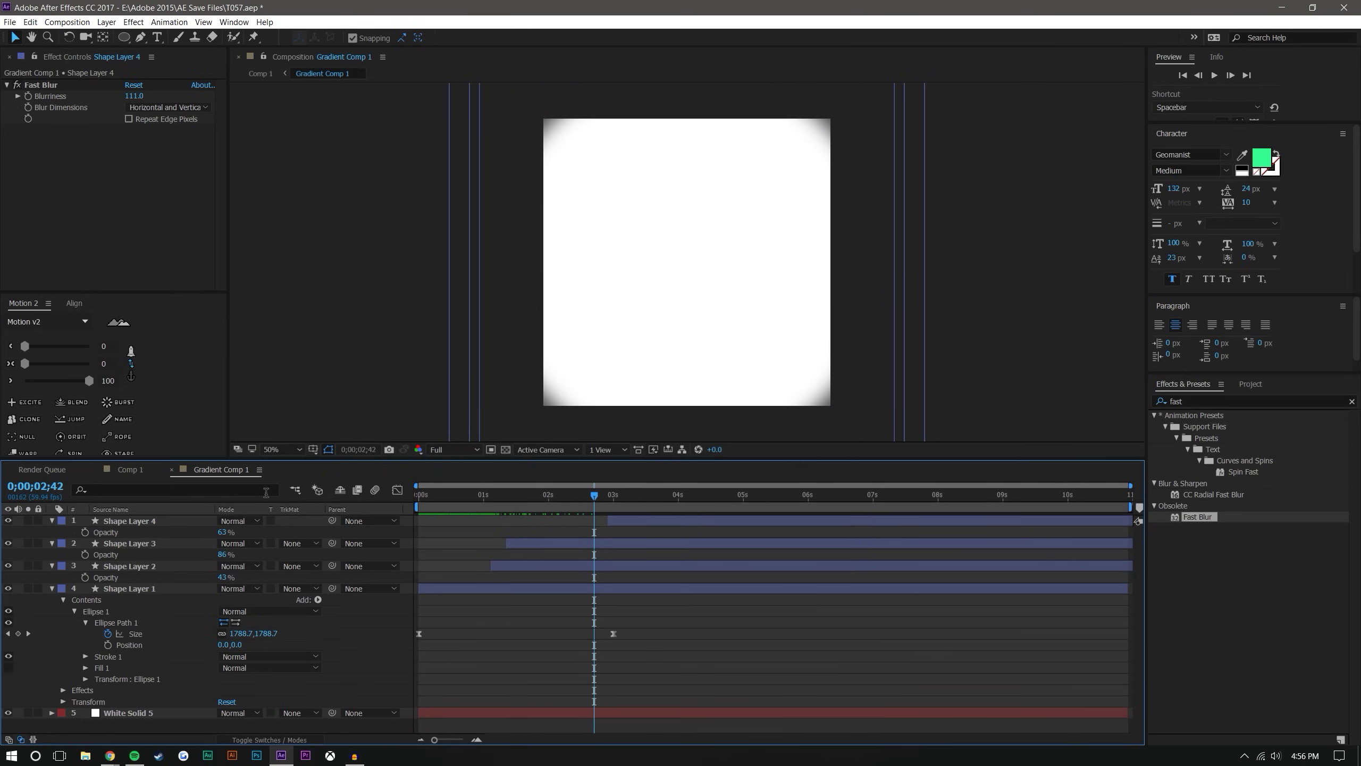
click(121, 468)
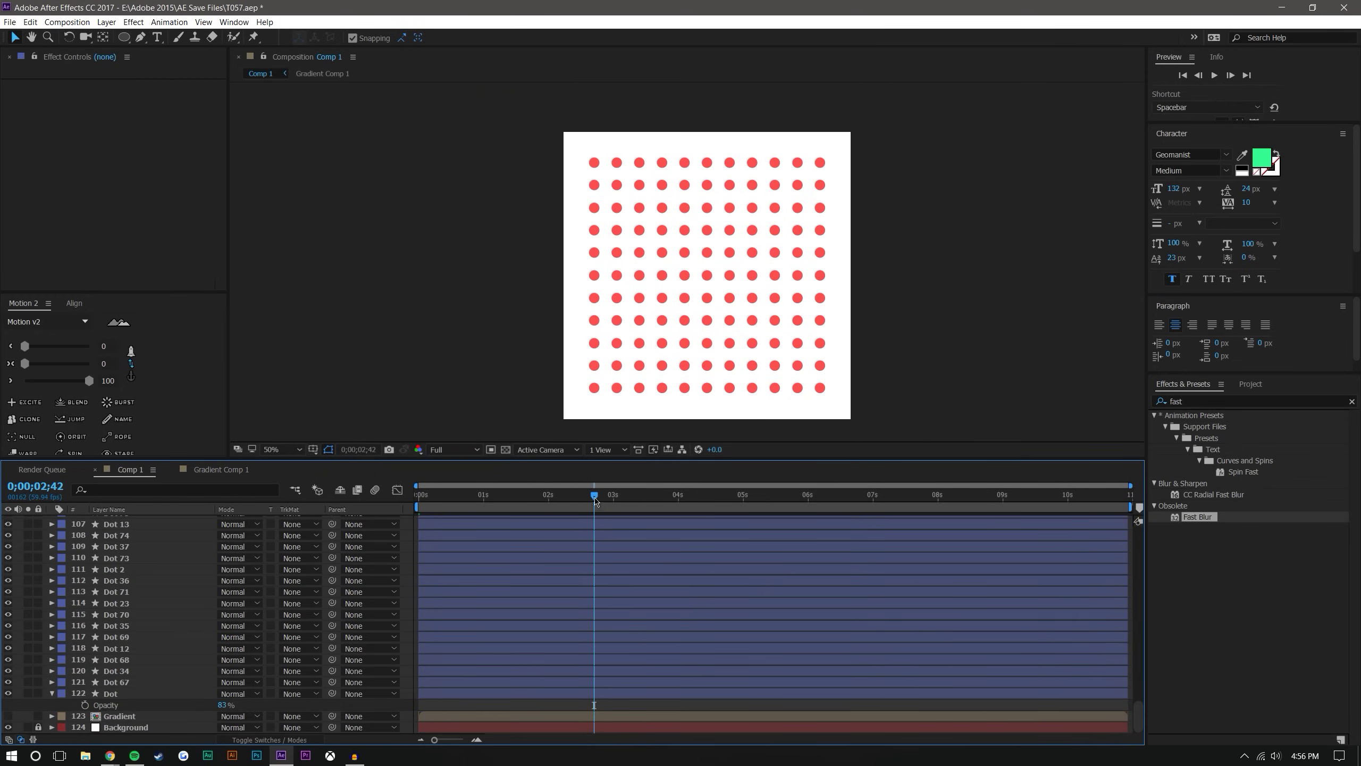
drag(595, 499, 377, 501)
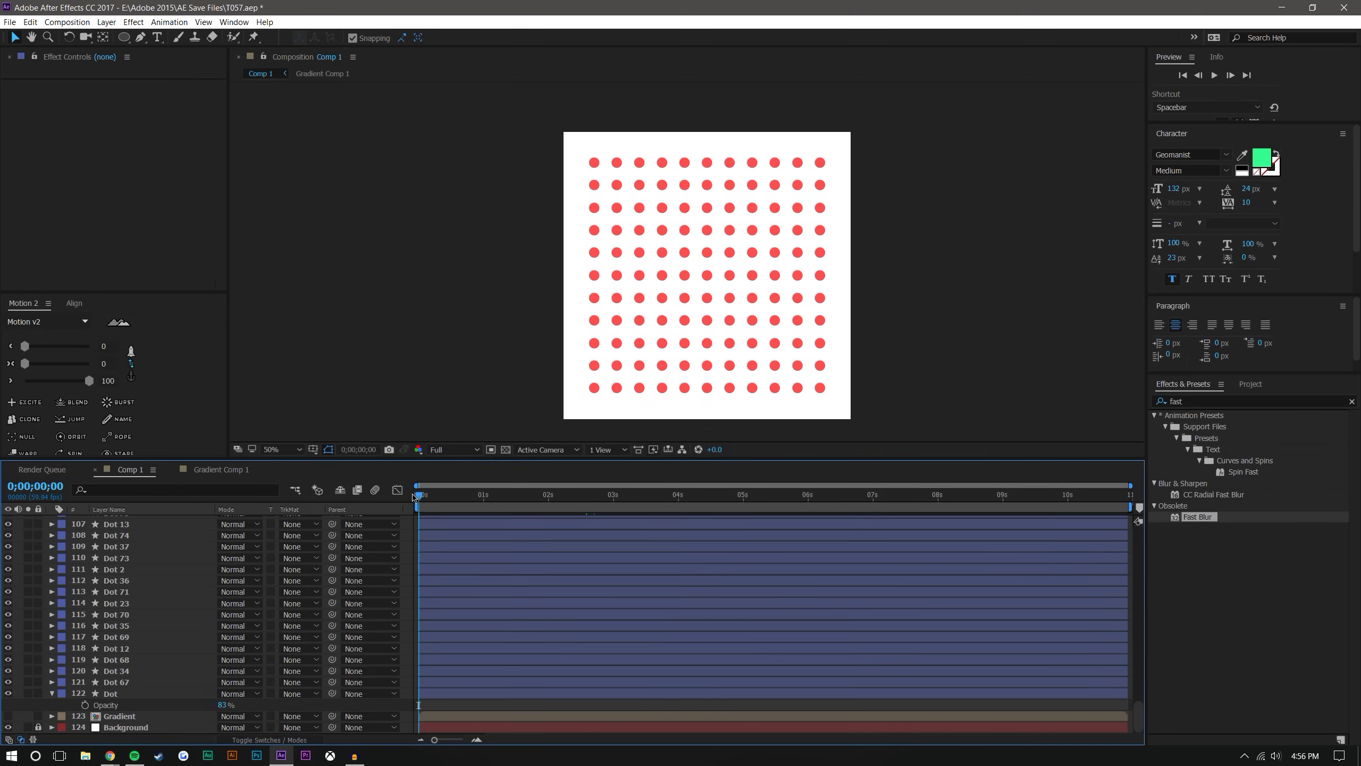
key(ctrl+s)
Preview the red dots scaling in radial waves, scrubbing back to the first frame.
click(1214, 75)
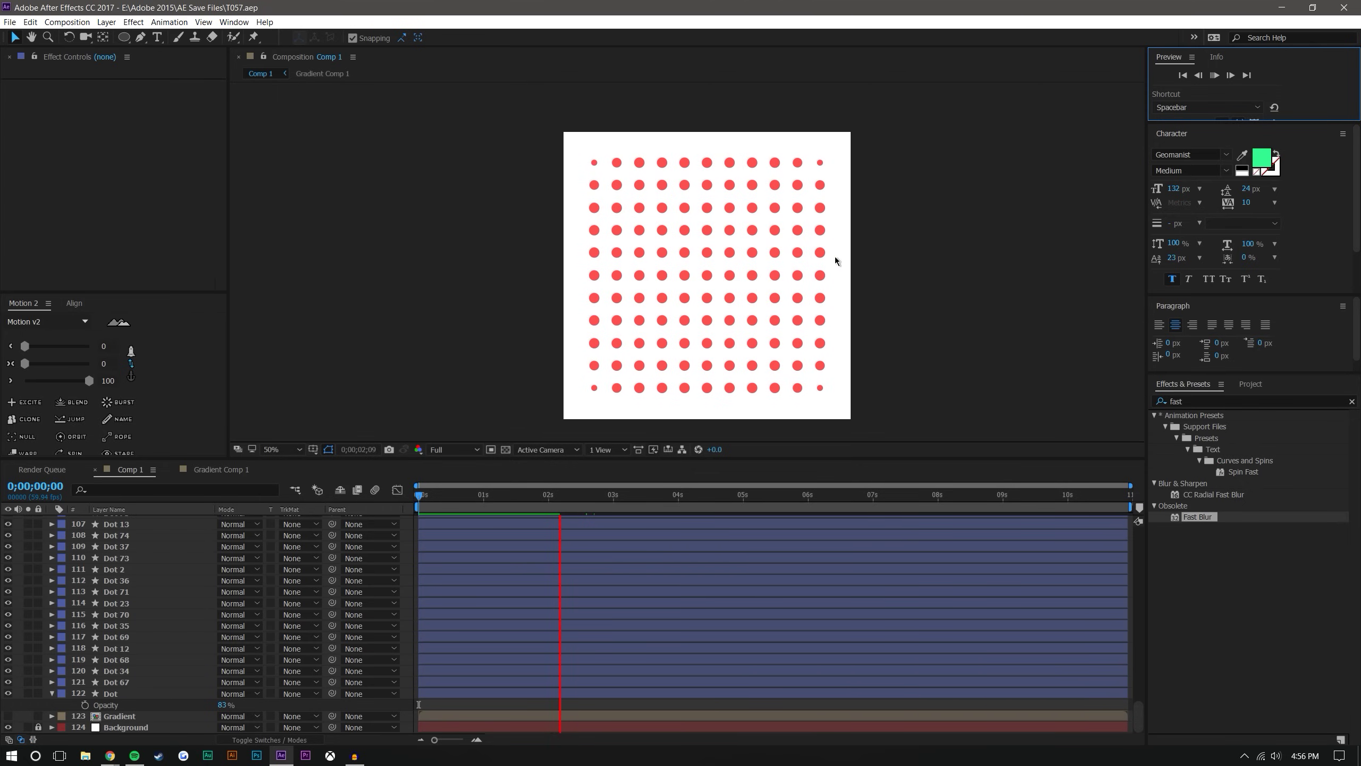
drag(555, 502, 419, 502)
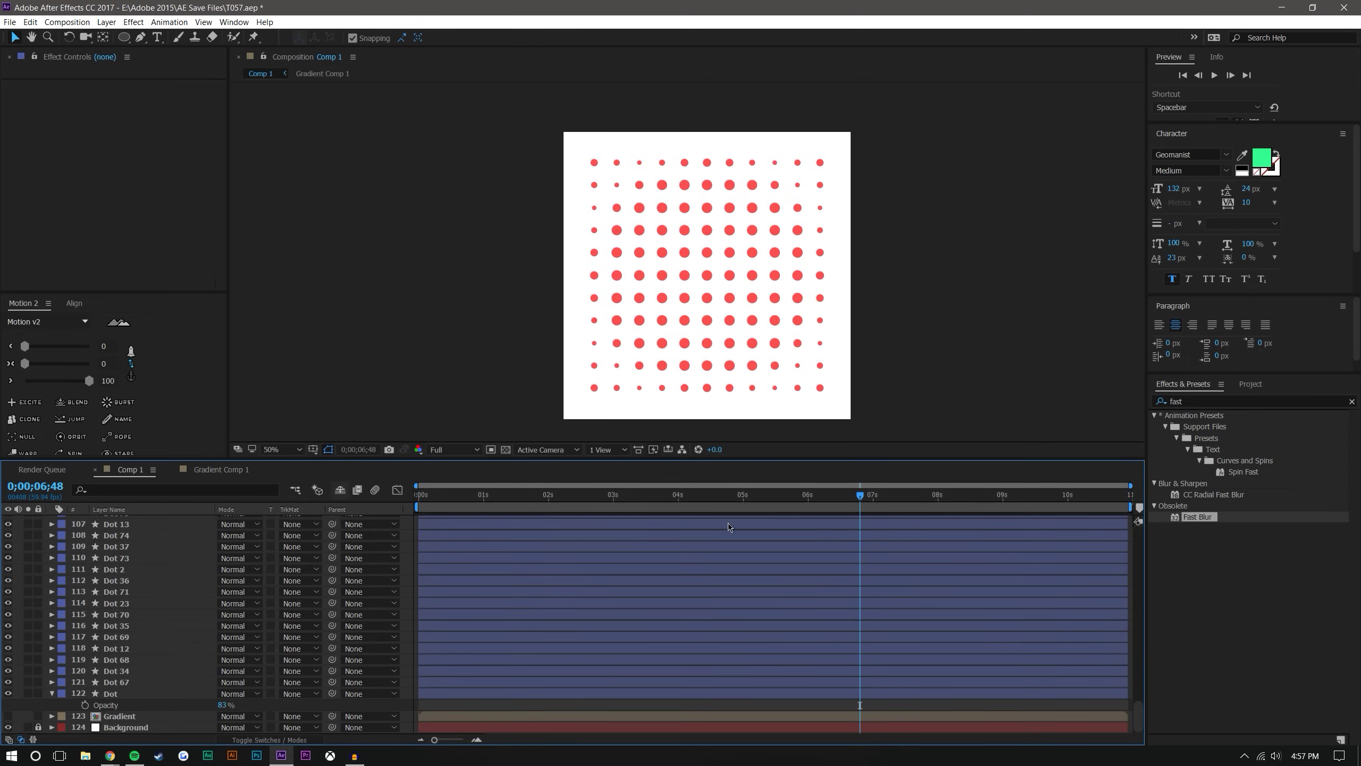
drag(858, 495, 430, 495)
key(Home)
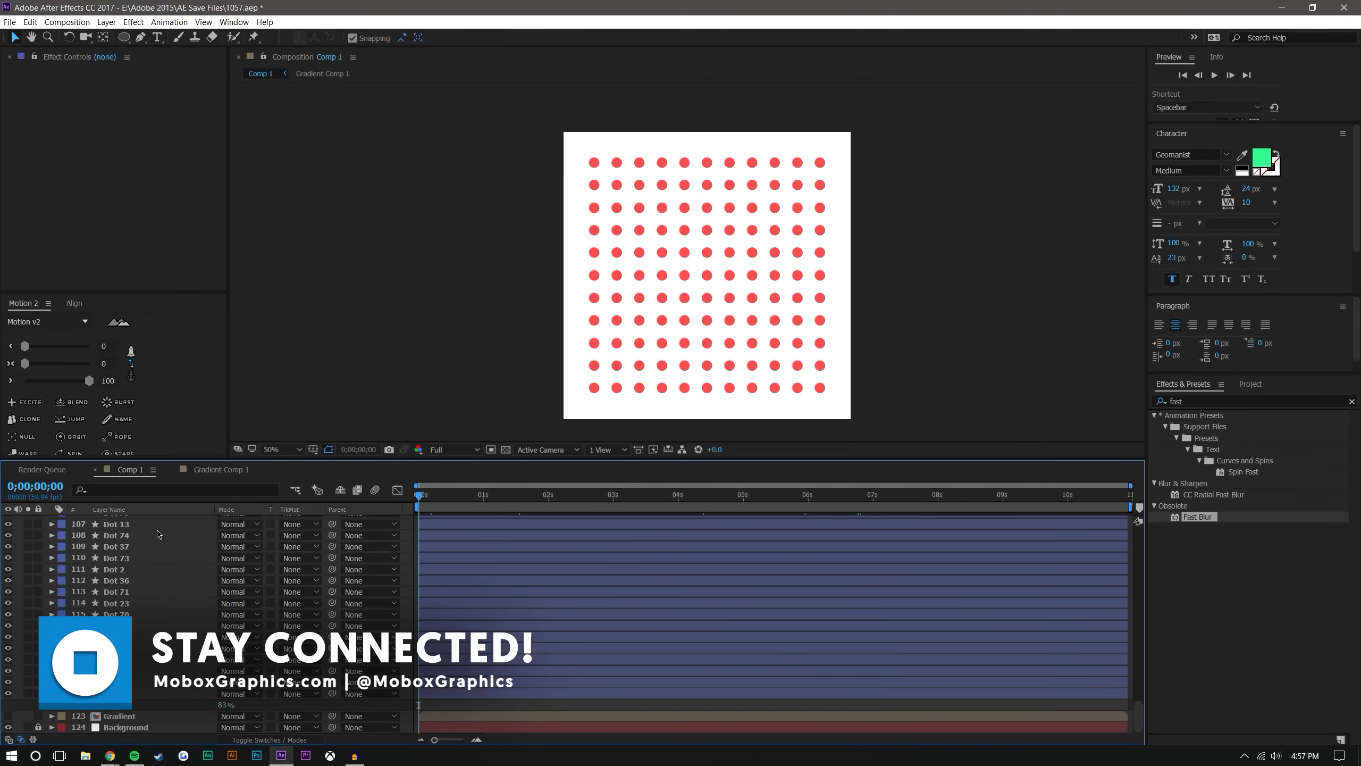
Play the Comp 1 preview of the 132-dot grid rippling, then switch to another program.
click(1215, 76)
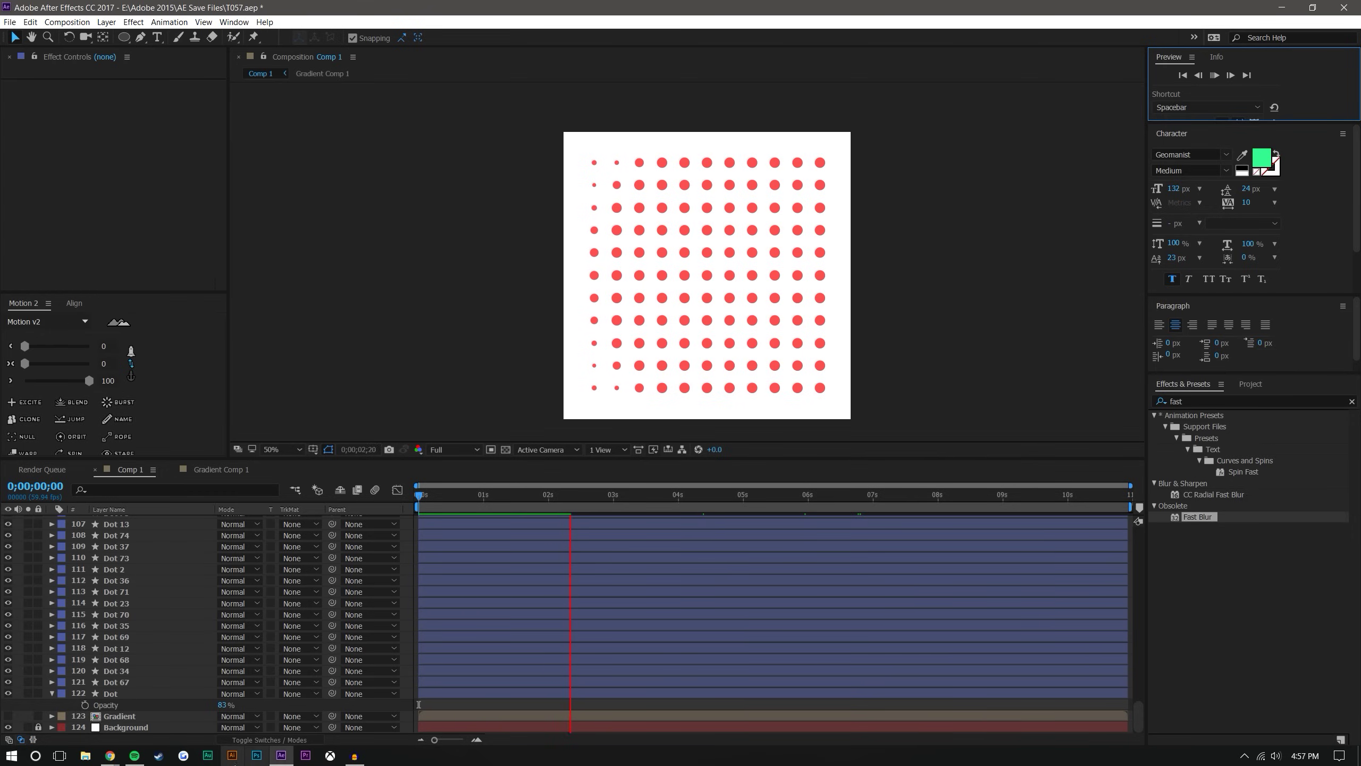
click(354, 756)
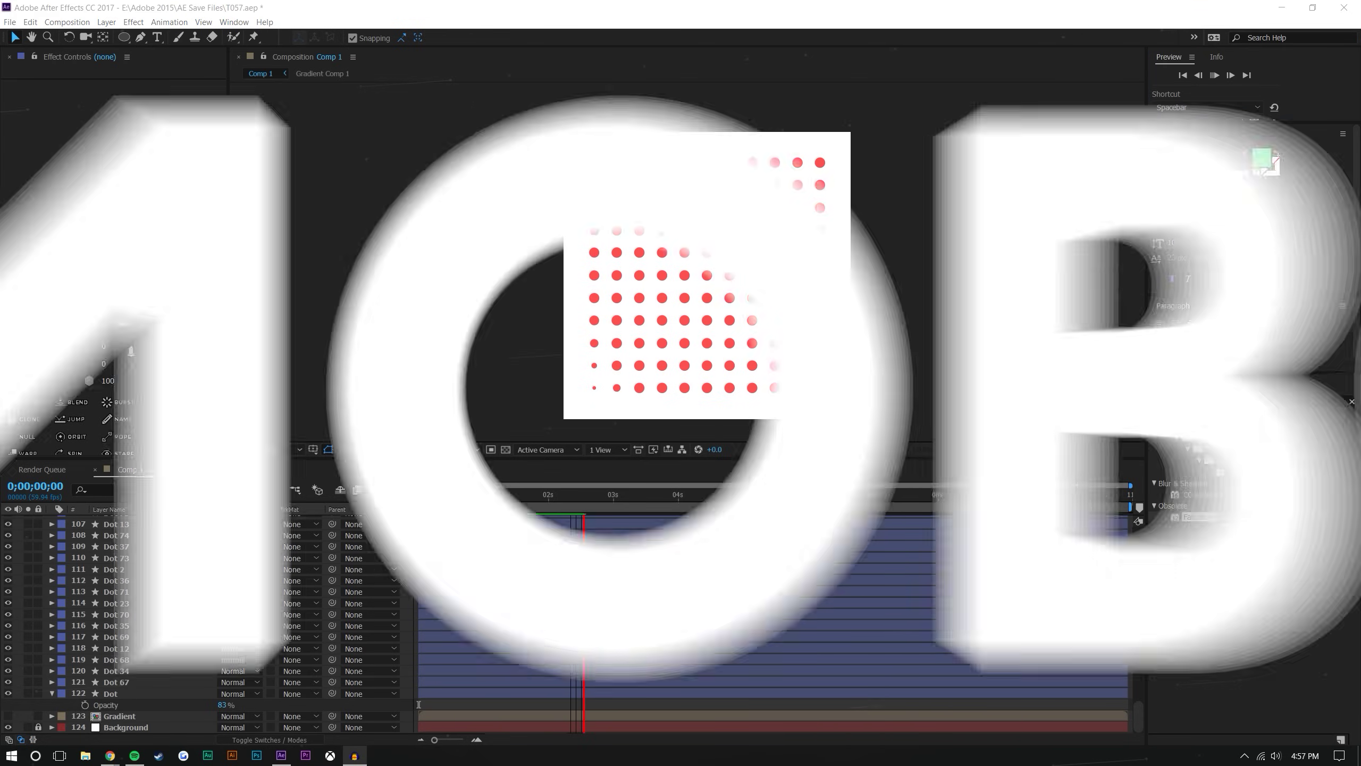